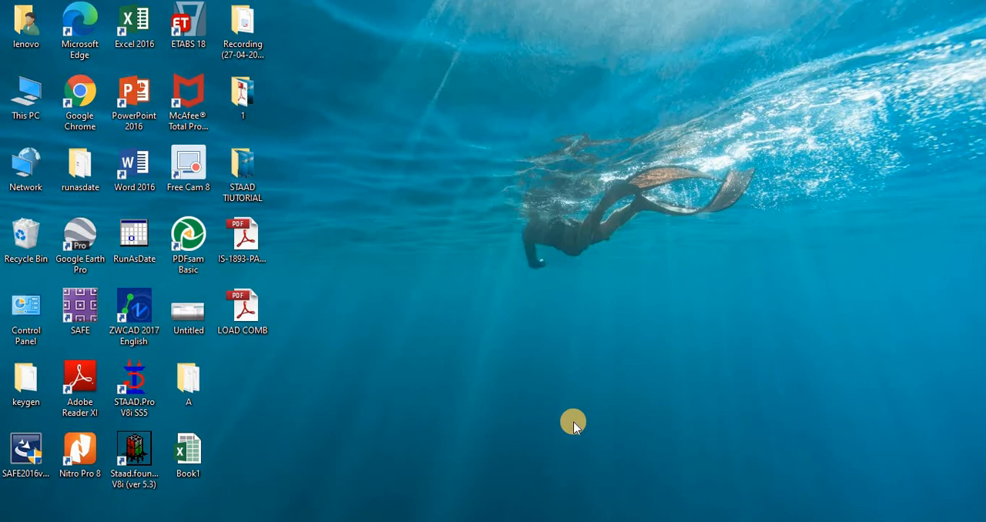
Step: Launch STAAD.Pro and create a new Space structure file named Structure2 with meter and kilonewton units, creating the missing folder
click(134, 397)
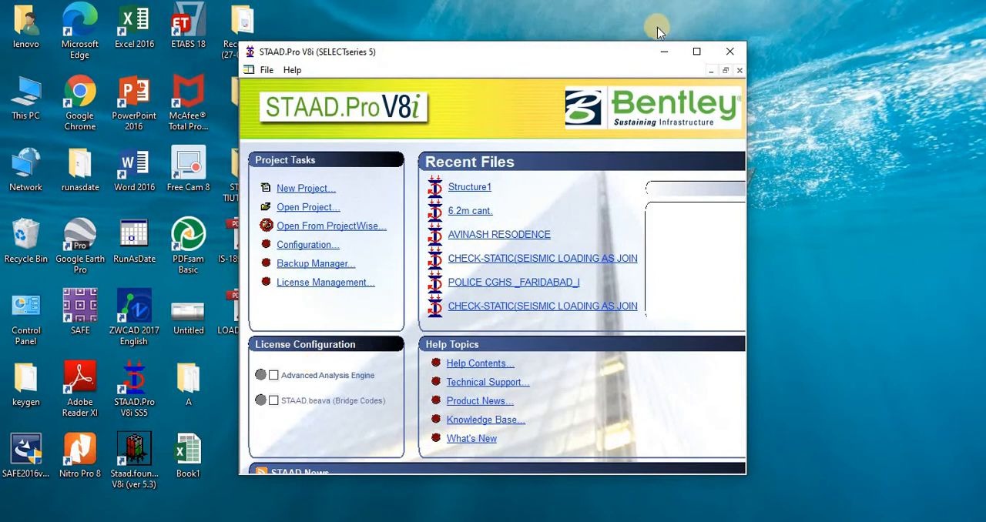
click(695, 51)
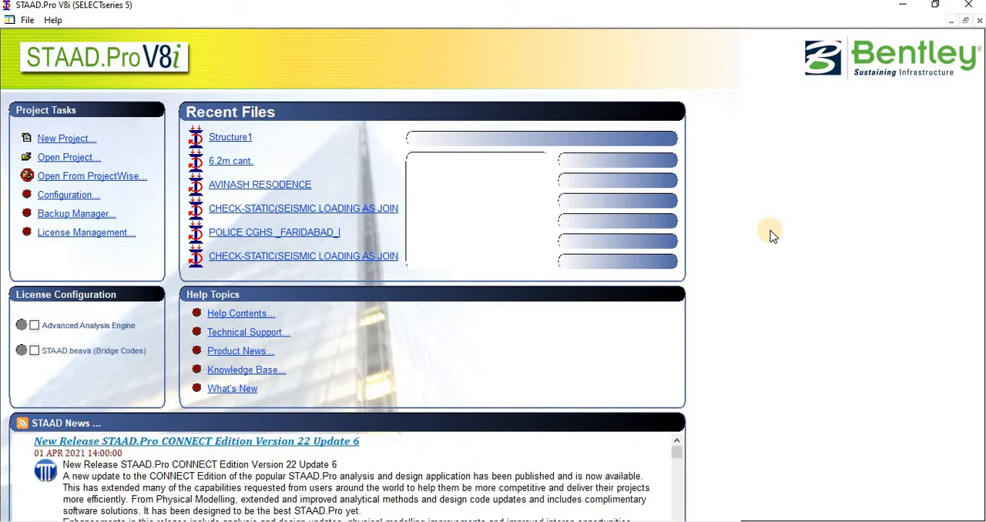
click(64, 139)
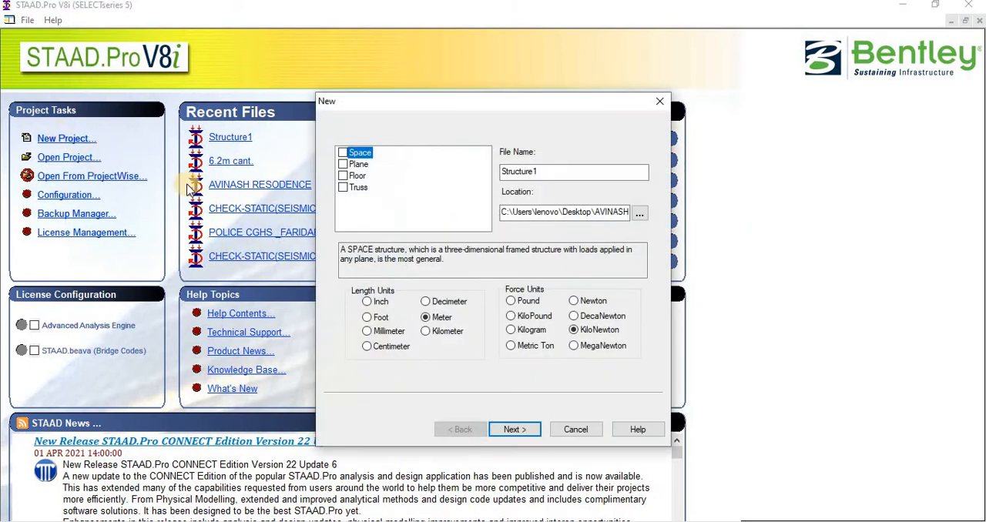
click(342, 152)
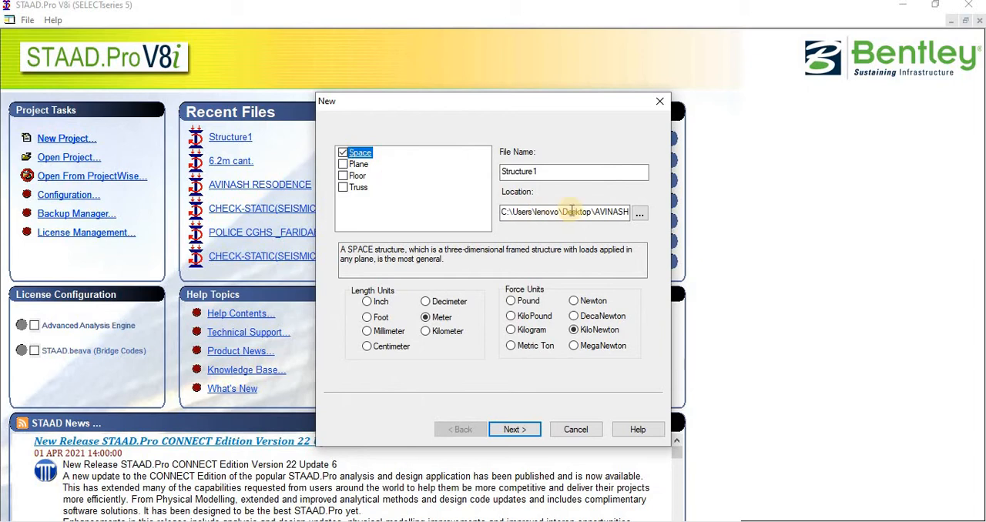
drag(568, 171, 481, 171)
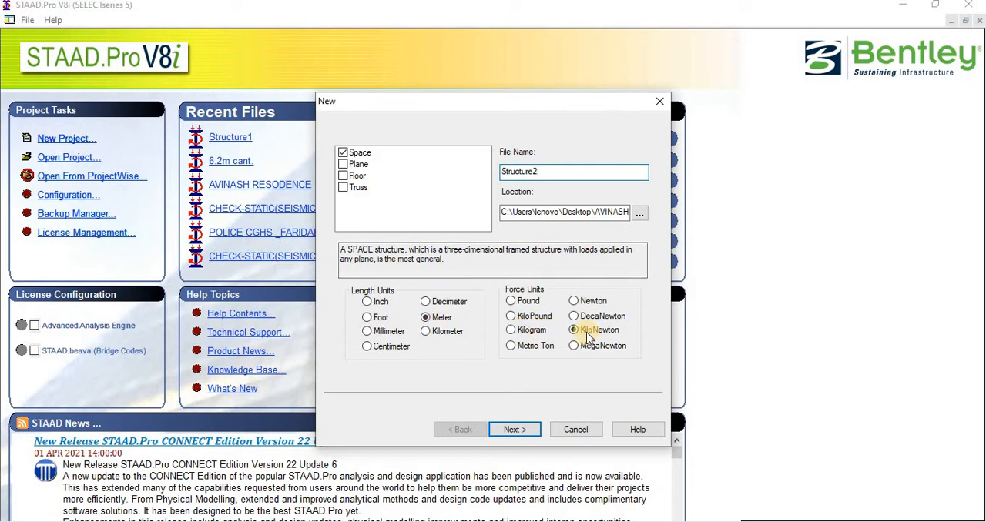
click(515, 429)
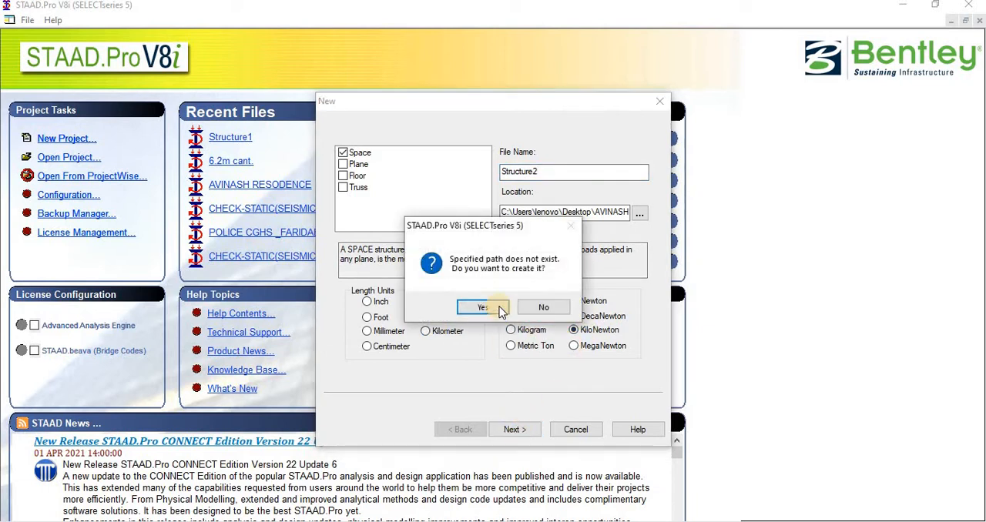
click(501, 310)
click(538, 433)
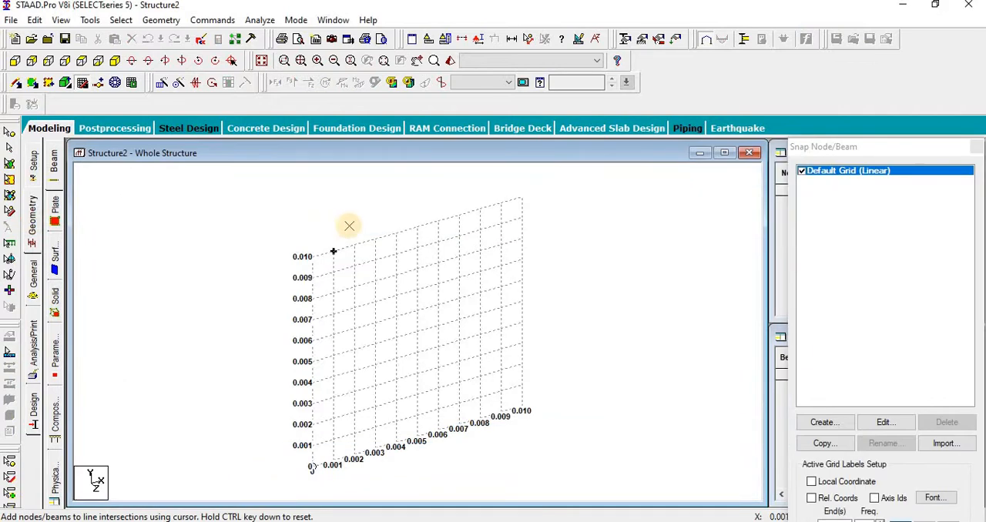
Step: Dismiss the snap grid and enter three nodes in the node table at X = 0, 4 and 8 m, with Y and Z at 0
click(978, 146)
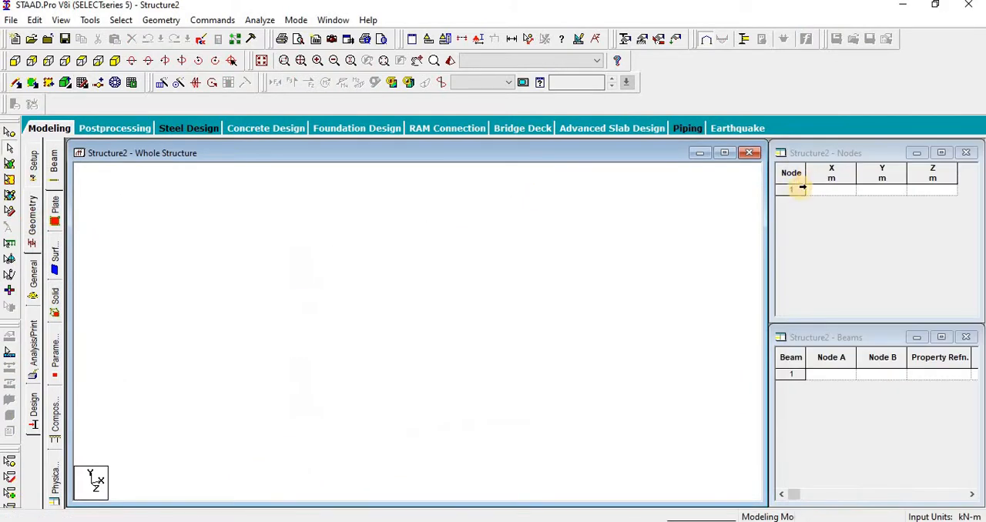
click(838, 190)
text(0)
key(Return)
key(Return)
key(Return)
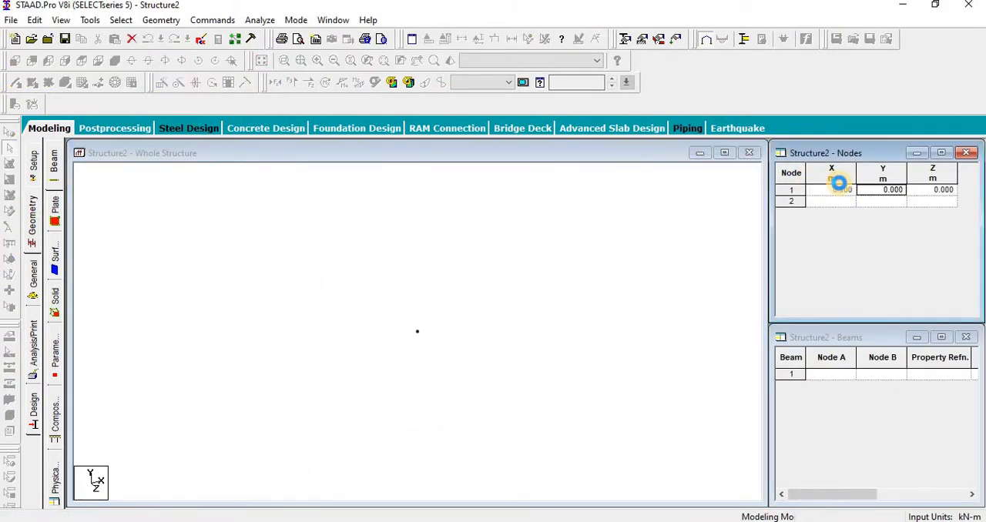
text(4)
key(Return)
key(Return)
key(Return)
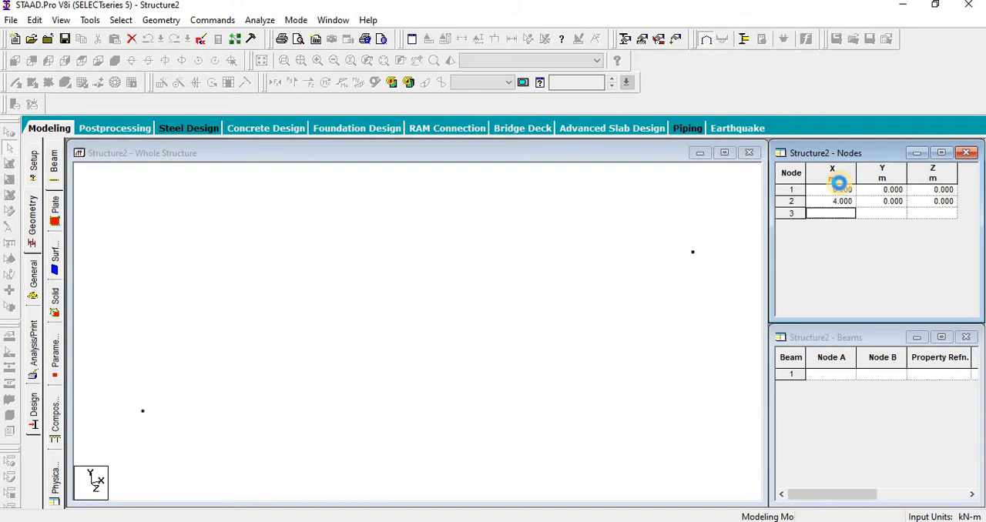
text(8)
key(Return)
key(Return)
key(Return)
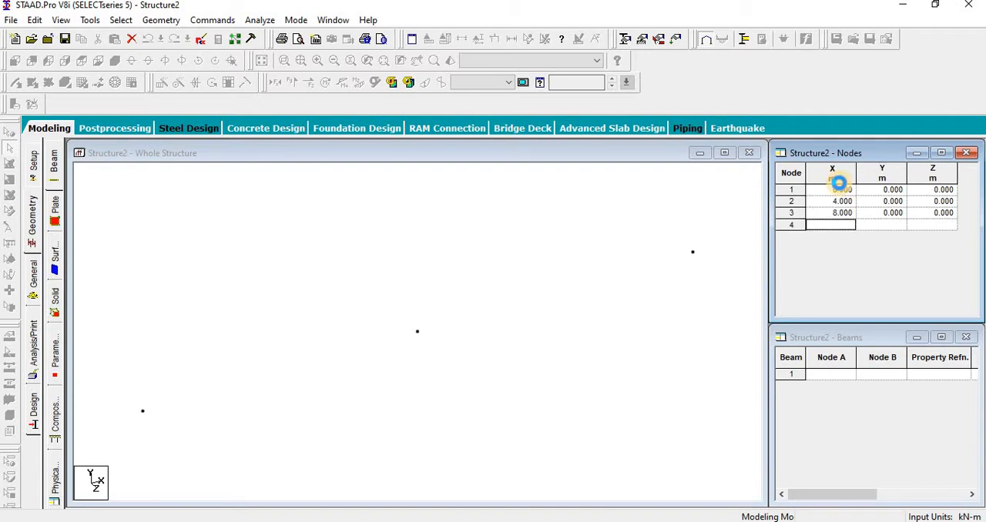
Step: Add three more nodes to the node table at X = 16, 20 and 25 m, with Y and Z at 0
text(16)
key(Return)
key(Return)
key(Return)
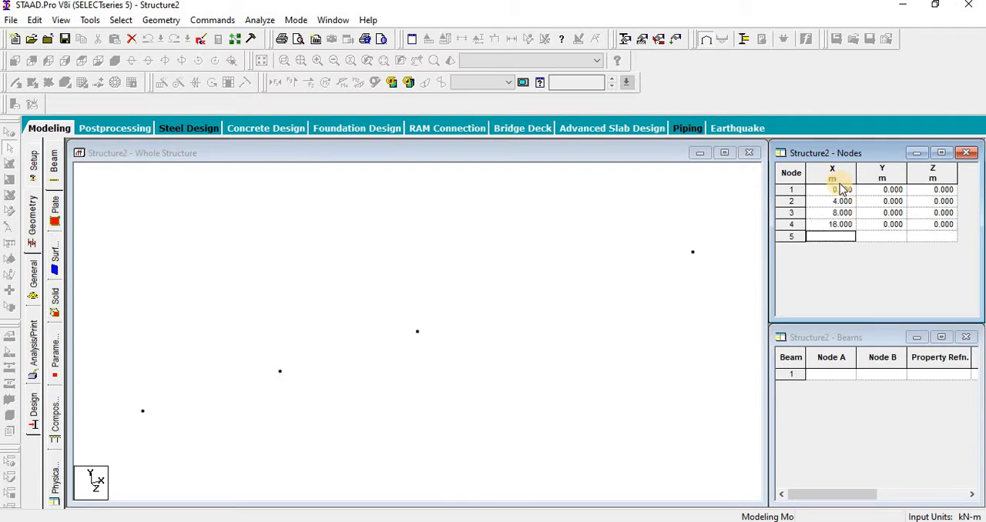
text(20)
key(Return)
key(Return)
key(Return)
text(25)
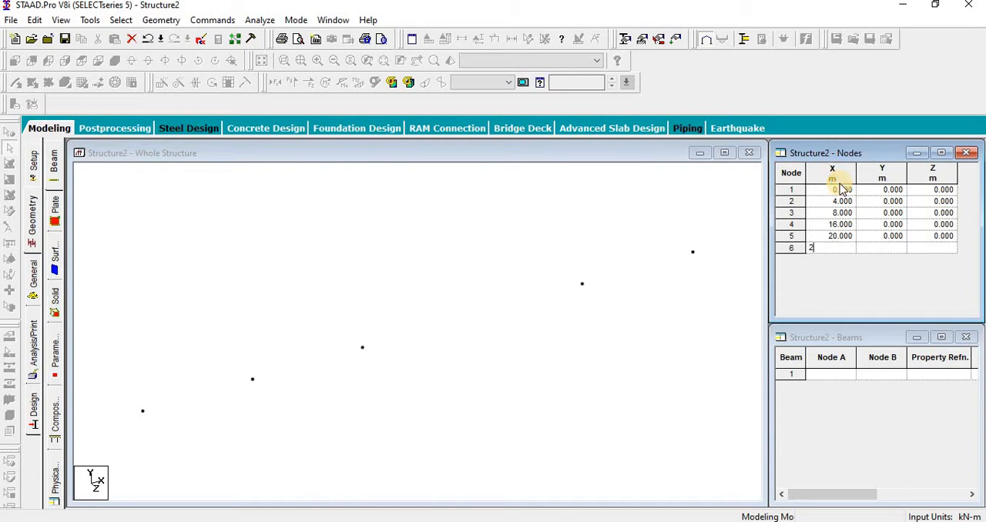
key(Return)
key(Return)
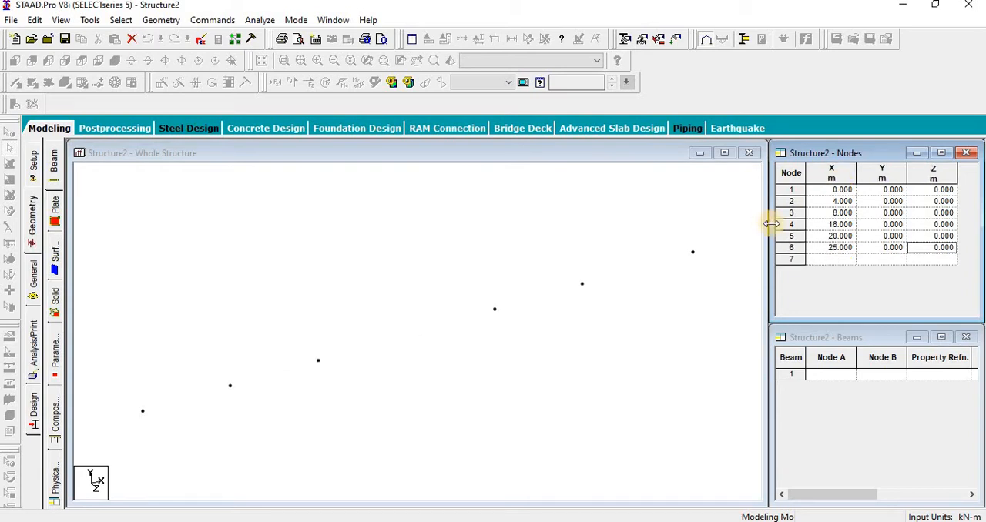
Step: Correct the X coordinates of nodes 4, 5 and 6 to 12, 16 and 20 m
click(819, 223)
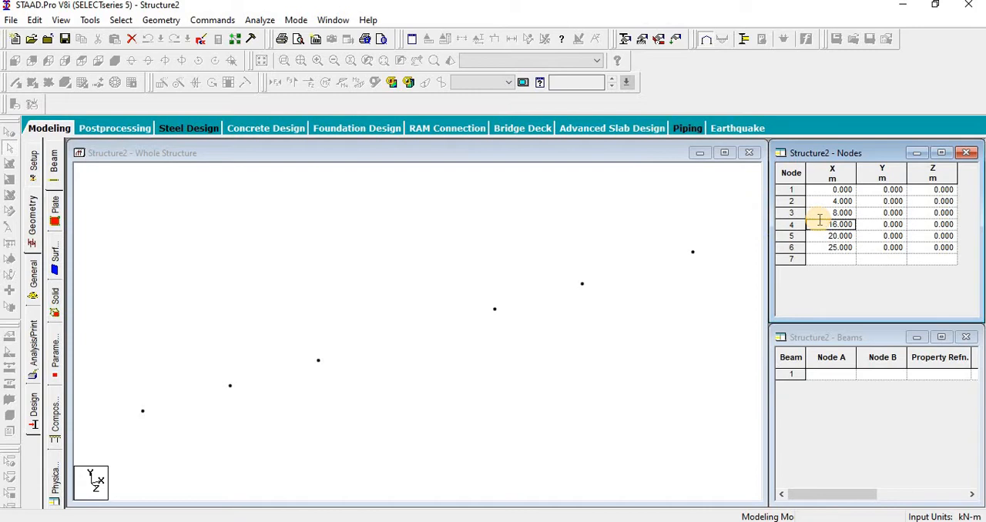
key(Return)
key(Down)
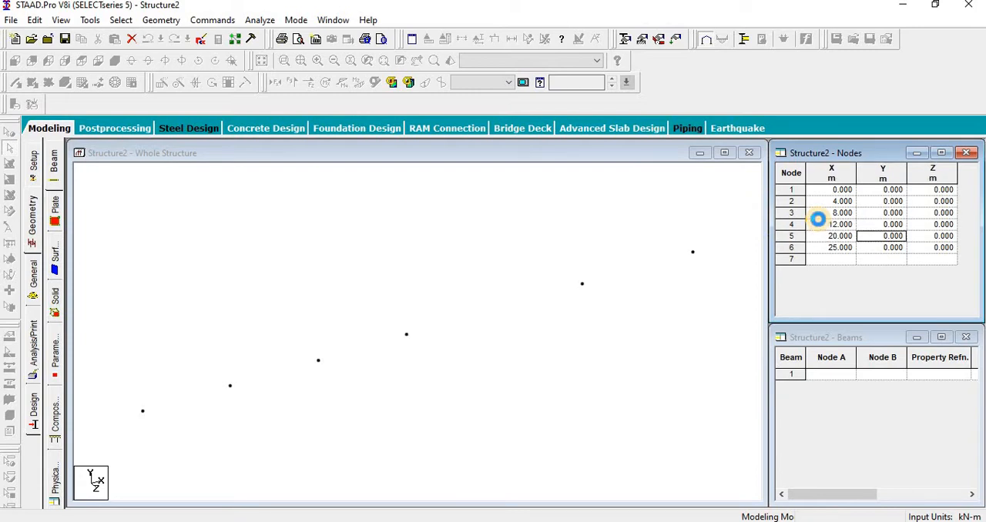
key(Left)
text(16)
key(Down)
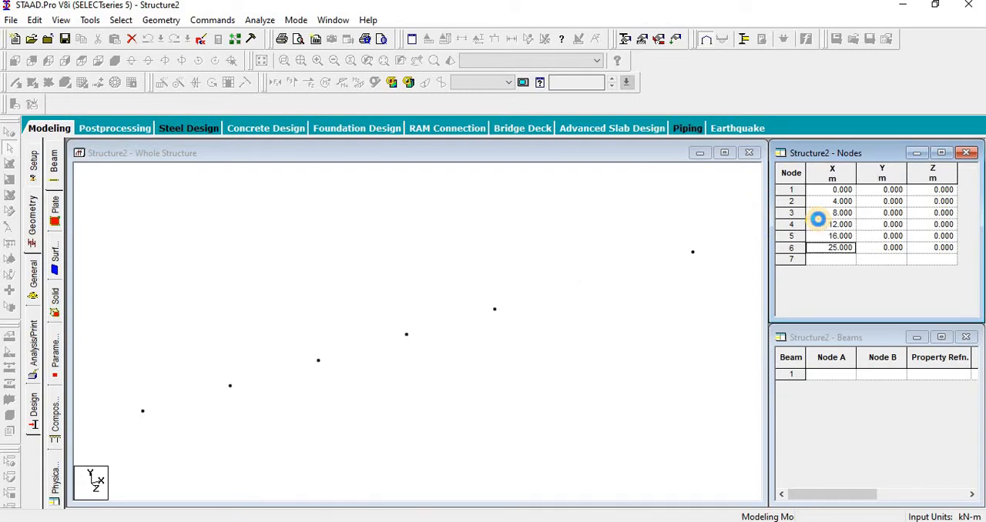
key(Return)
key(Return)
key(Return)
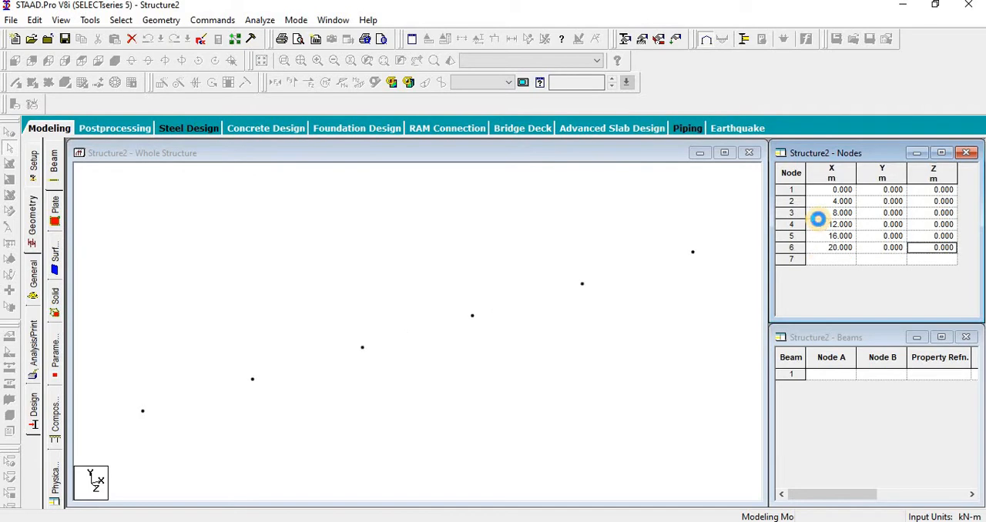
Step: Display the node numbers and paste a copy of all six nodes offset by -5 m along Z
click(262, 271)
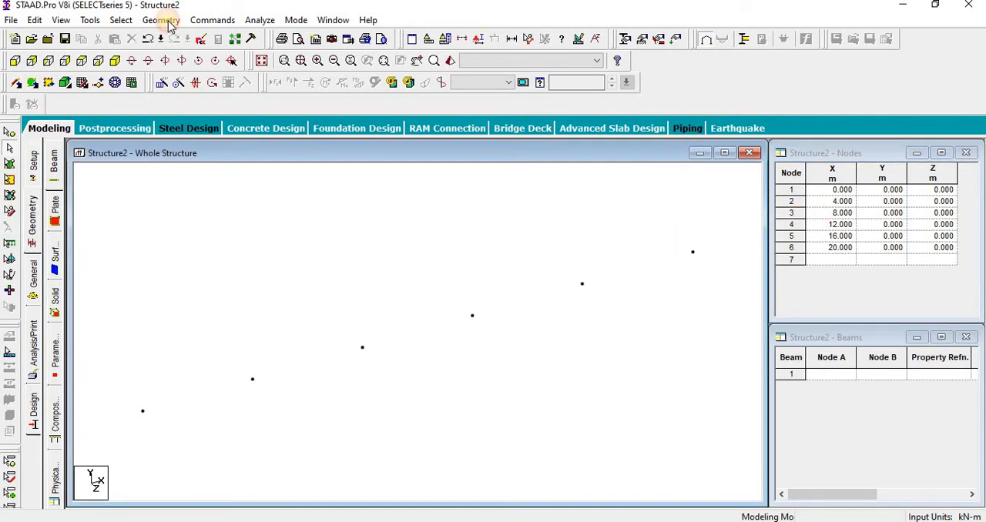
click(83, 62)
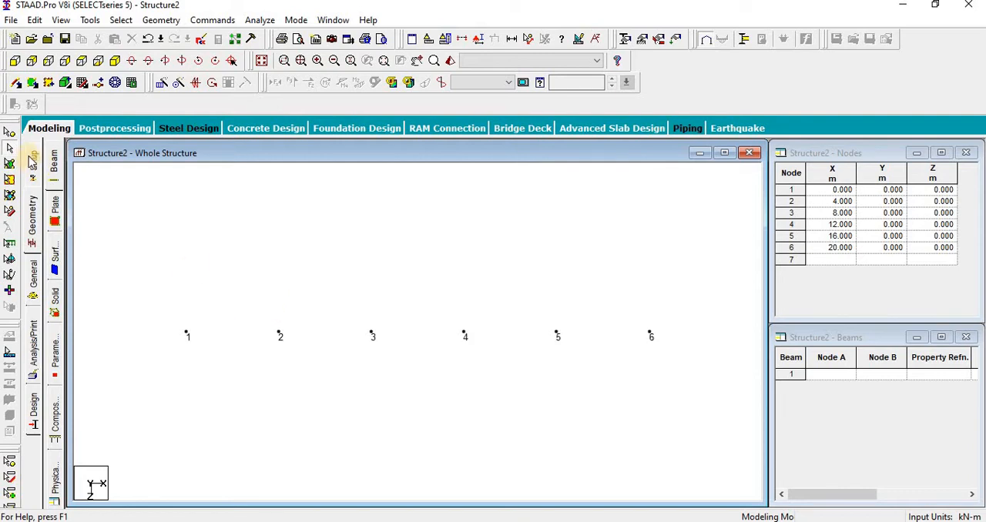
click(10, 136)
drag(158, 325, 690, 426)
key(ctrl+v)
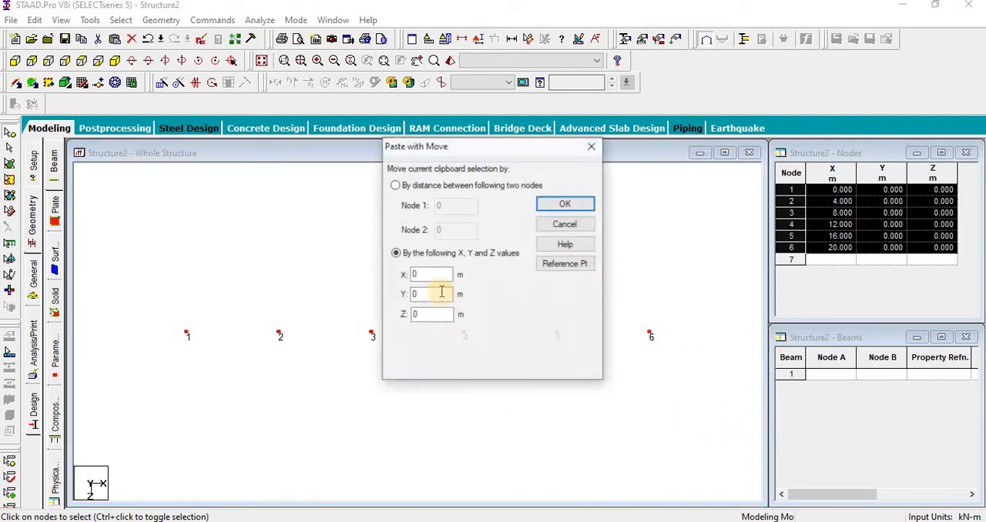
drag(437, 313, 368, 316)
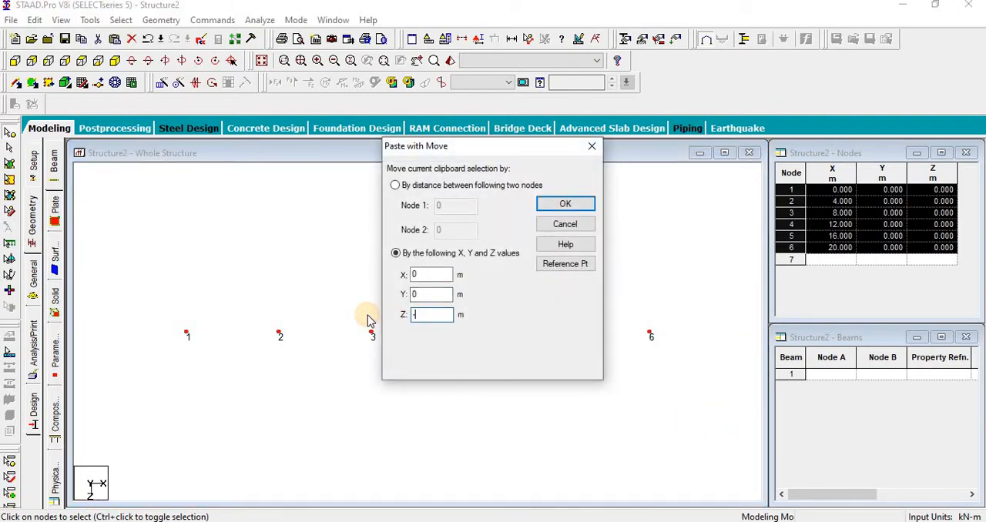
text(-5)
key(Return)
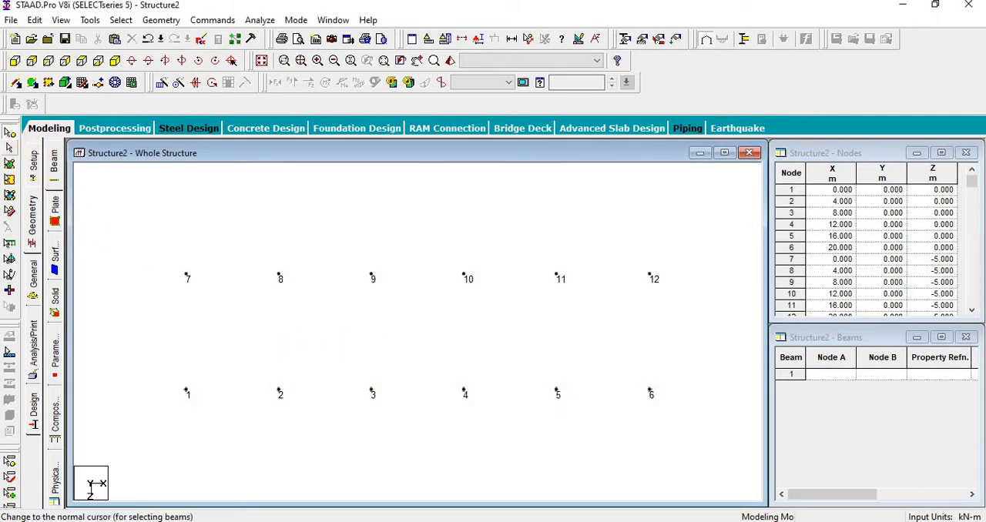
Step: Select all twelve nodes in both rows and connect them with beams along the X axis
drag(154, 255, 719, 488)
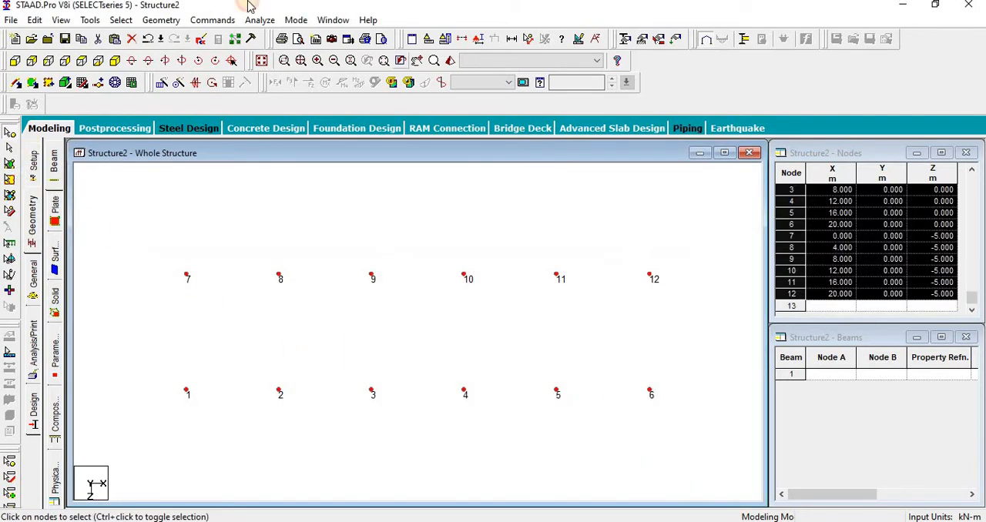
click(161, 20)
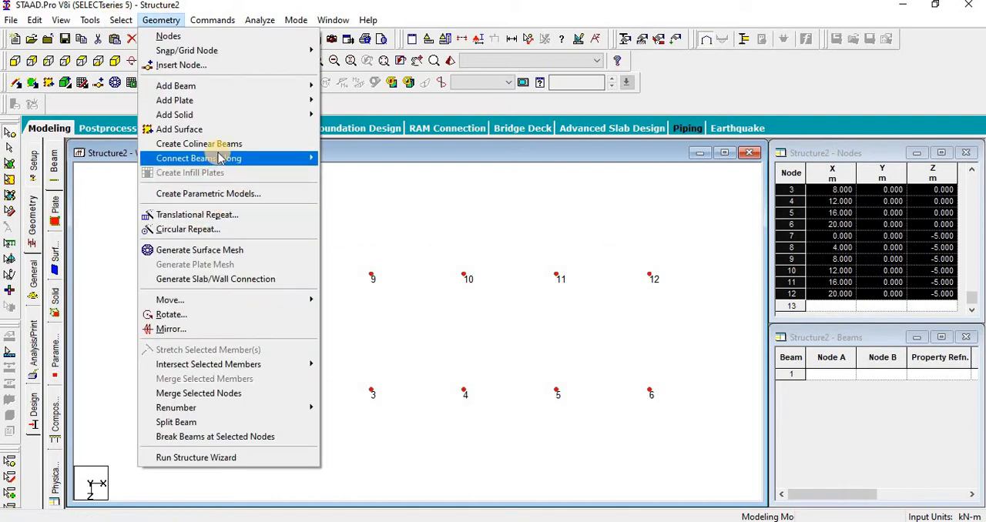
mouse_move(223, 163)
click(344, 158)
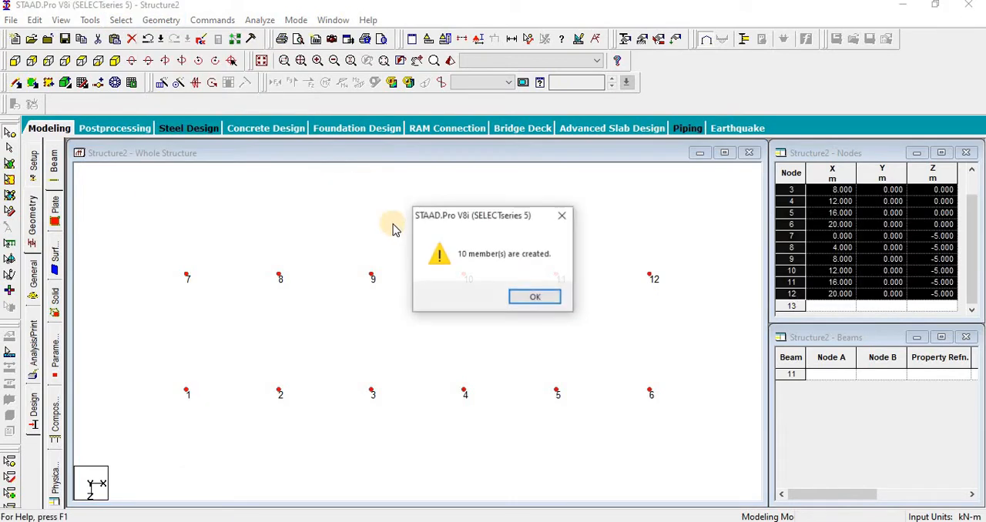
click(536, 297)
Step: Connect the selected nodes of the two rows with beams along the Z axis
click(161, 20)
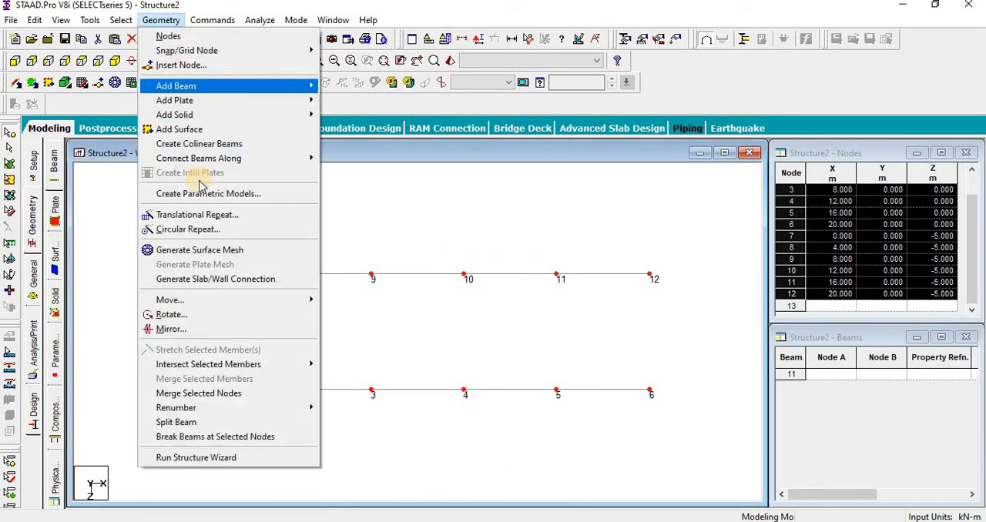
mouse_move(224, 159)
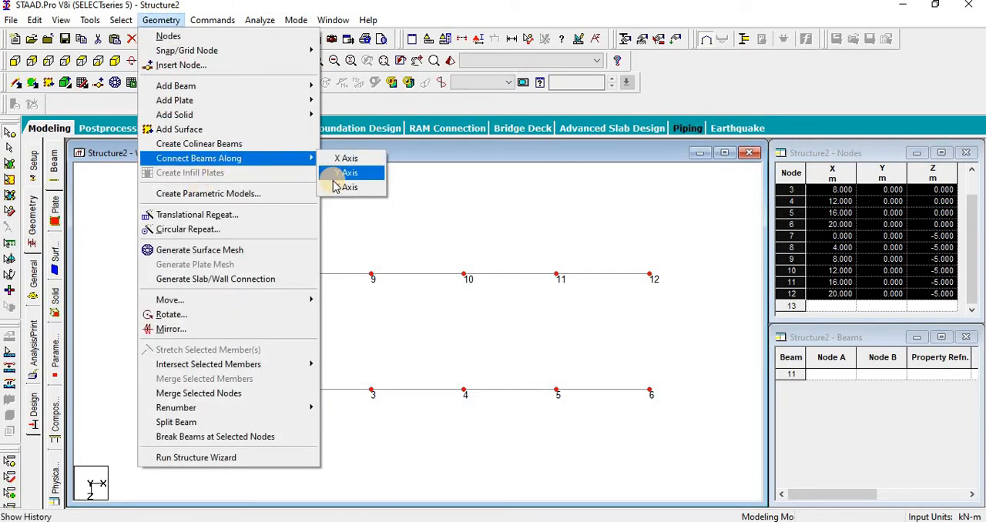
click(339, 185)
click(523, 300)
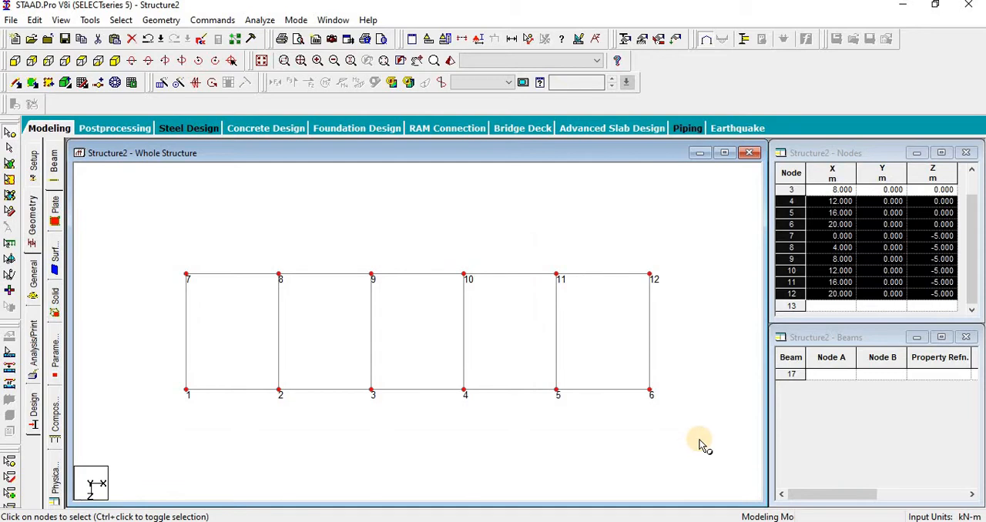
Step: Paste a copy of the twelve selected nodes offset by -1.5 m along Y
key(ctrl+v)
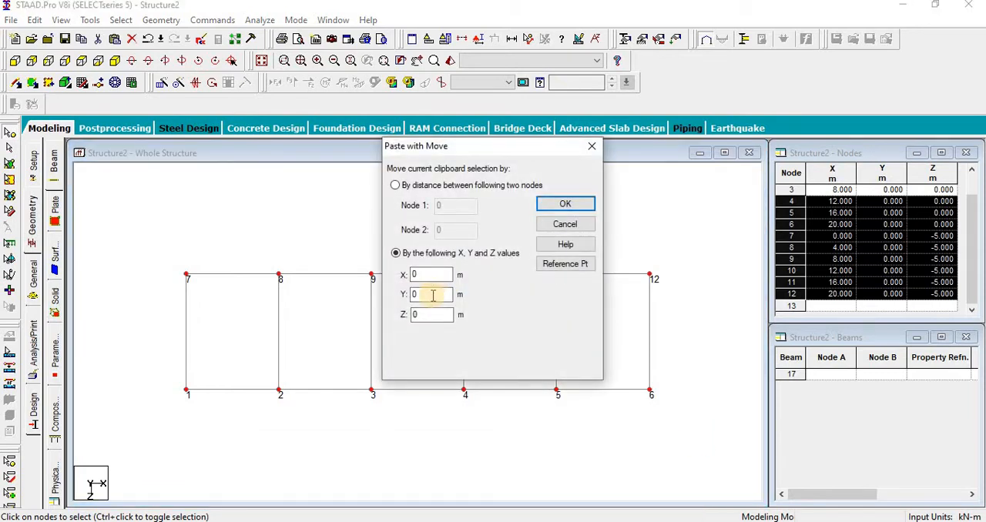
drag(433, 295, 327, 296)
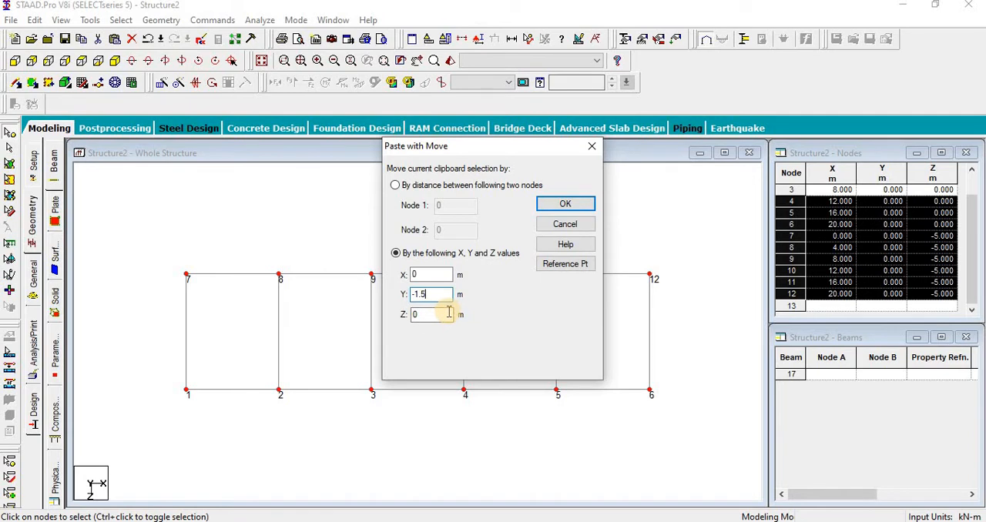
click(563, 206)
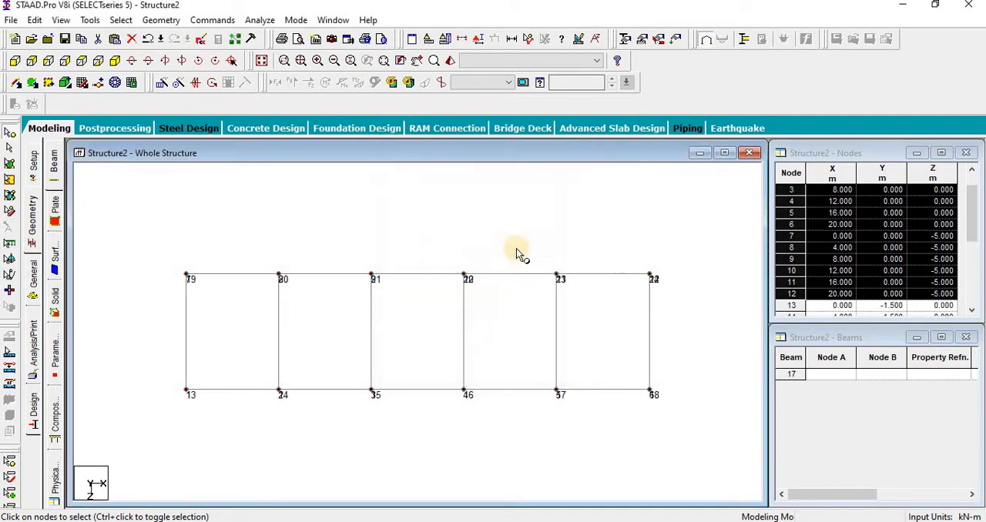
Step: Select all nodes of both levels and connect them with columns along the Y axis, then clear the selection
click(262, 61)
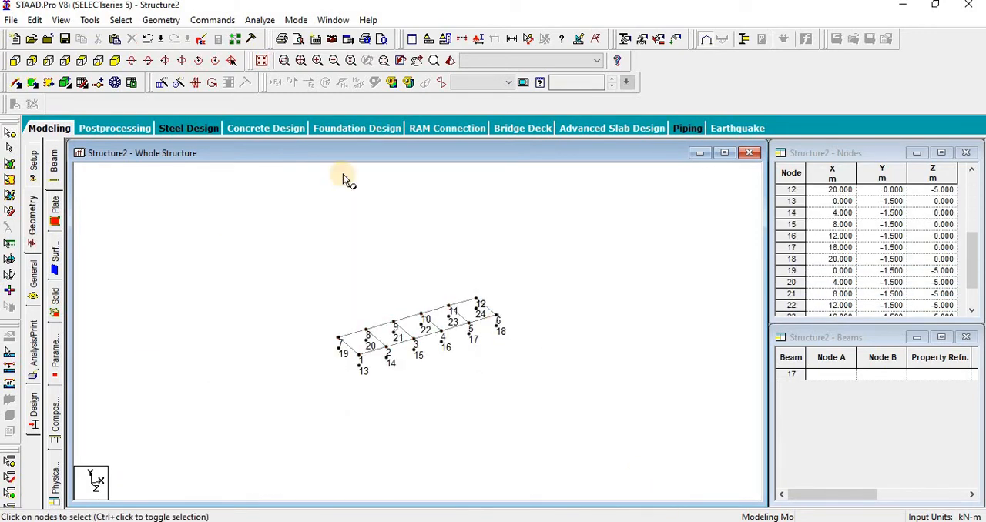
click(161, 20)
mouse_move(293, 158)
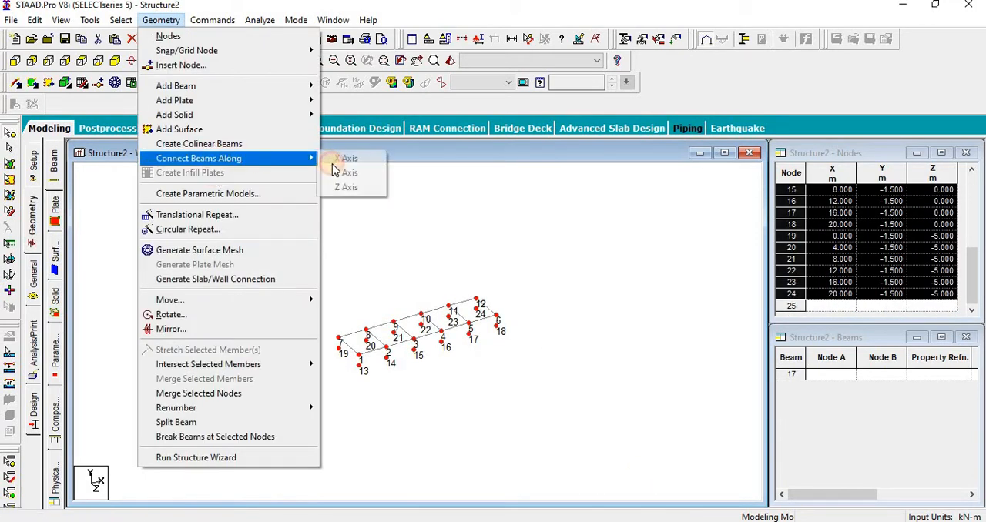
click(345, 173)
click(538, 297)
click(469, 387)
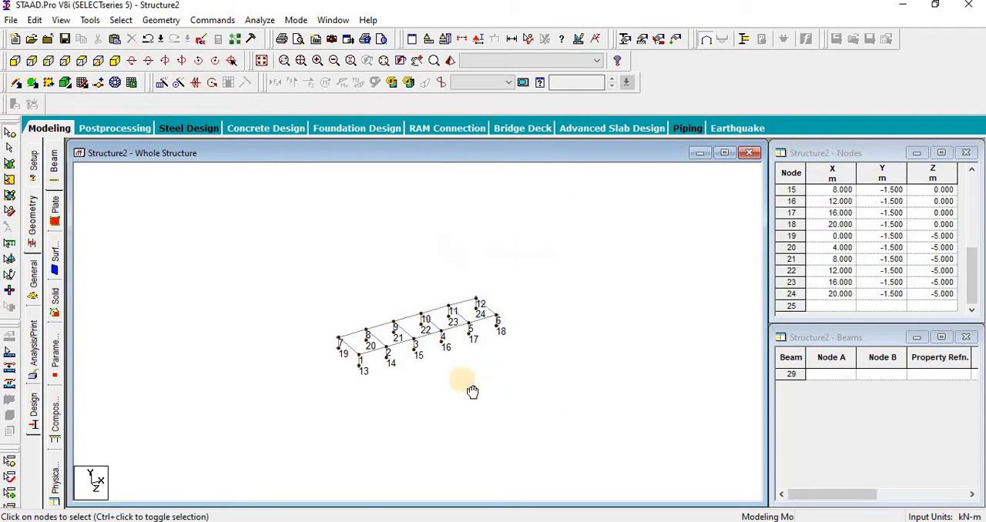
Step: Check the end column's geometry, and paste a copy of all beams and columns offset by 1.5 m along Y
scroll(464, 382, up, 9)
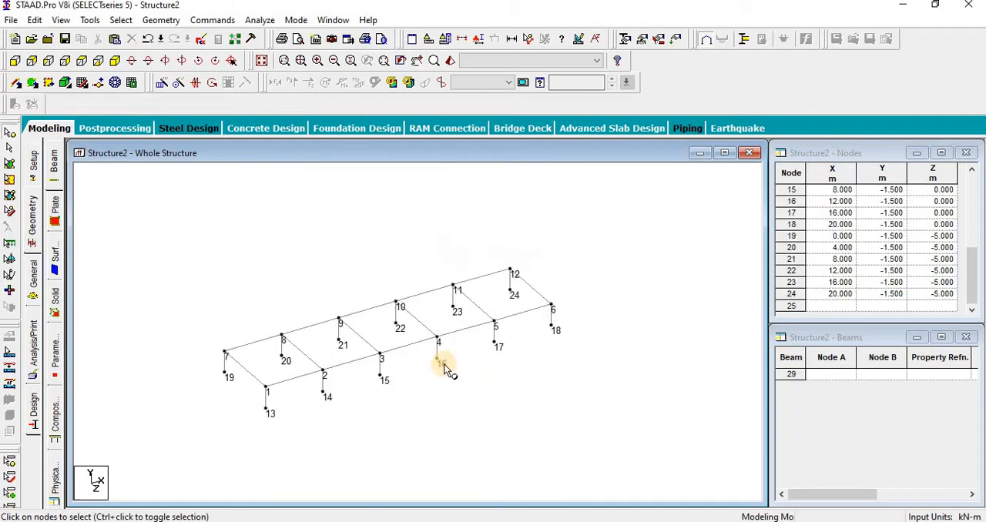
click(14, 60)
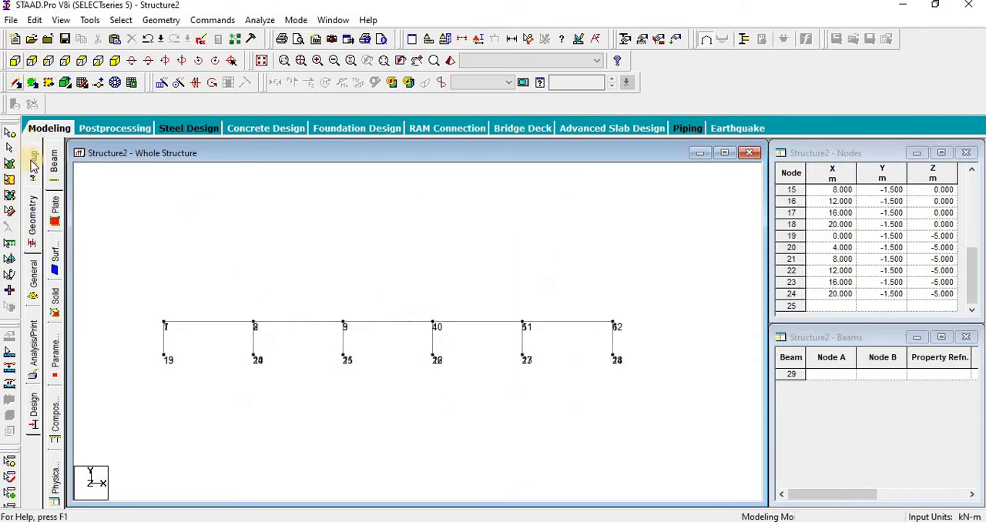
double_click(165, 340)
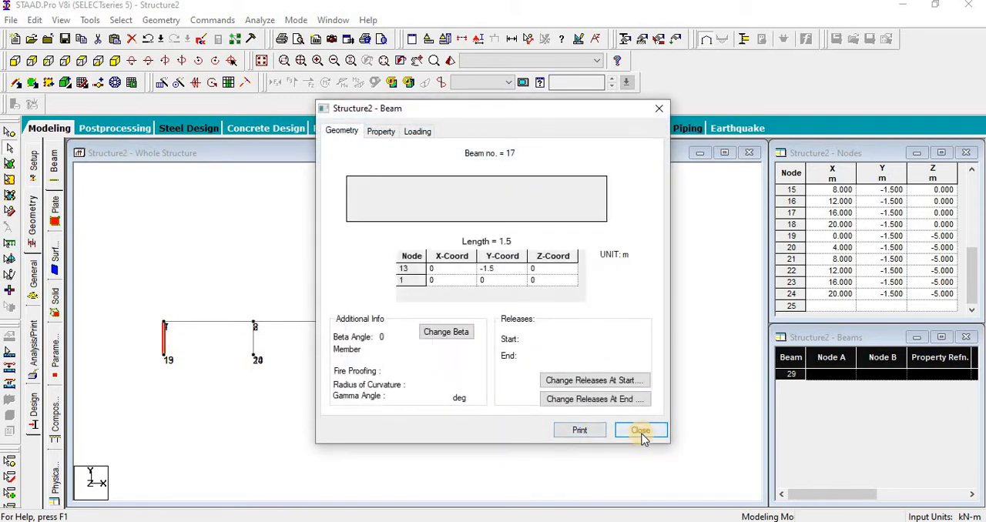
click(640, 432)
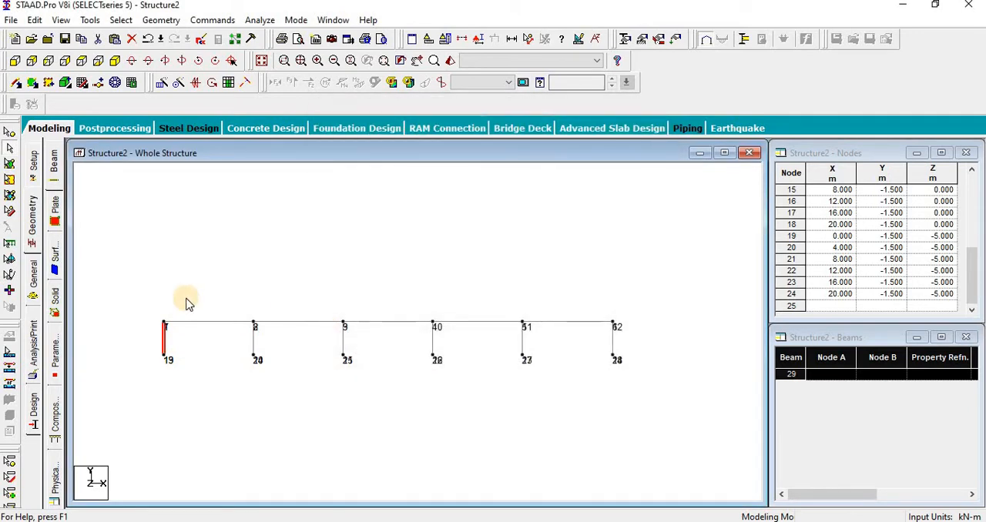
drag(148, 291, 626, 467)
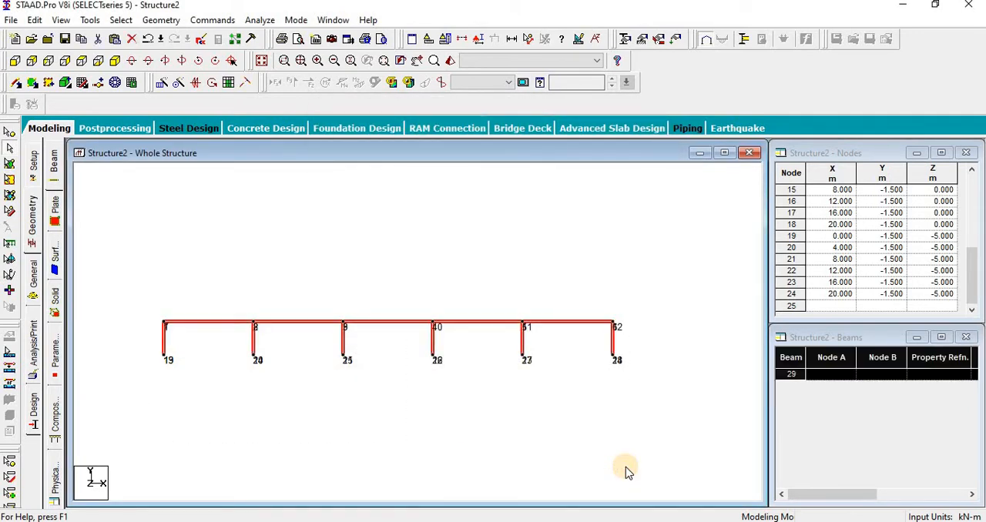
key(ctrl+v)
double_click(426, 294)
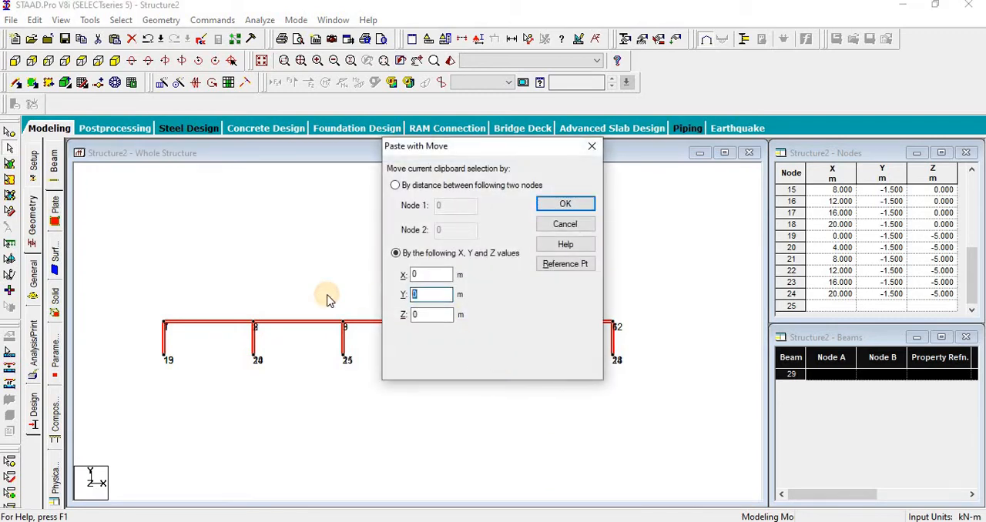
text(1.5)
key(Return)
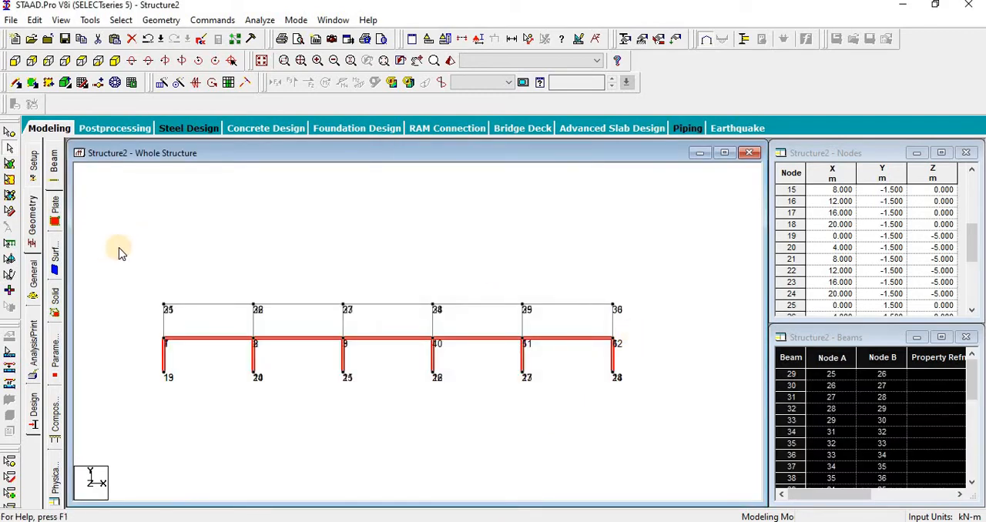
Step: Select the twelve nodes of the new upper level and move them another 1.5 m along Y
click(9, 132)
drag(146, 285, 636, 317)
right_click(532, 234)
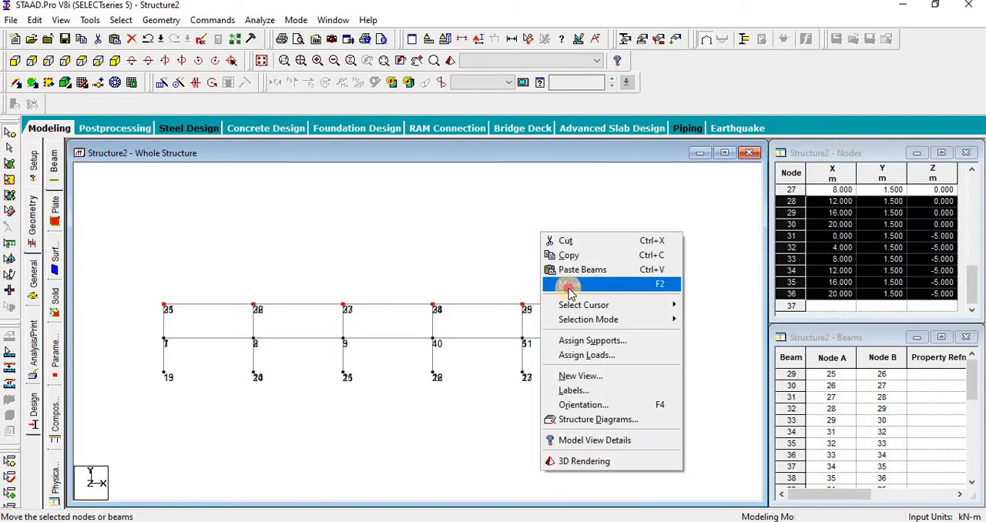
click(567, 282)
click(430, 293)
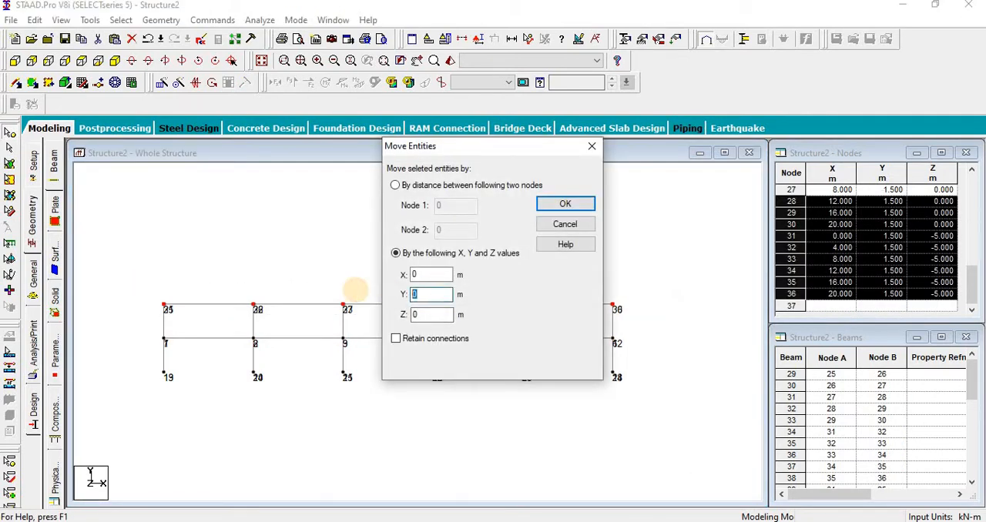
text(1.5)
key(Return)
key(Return)
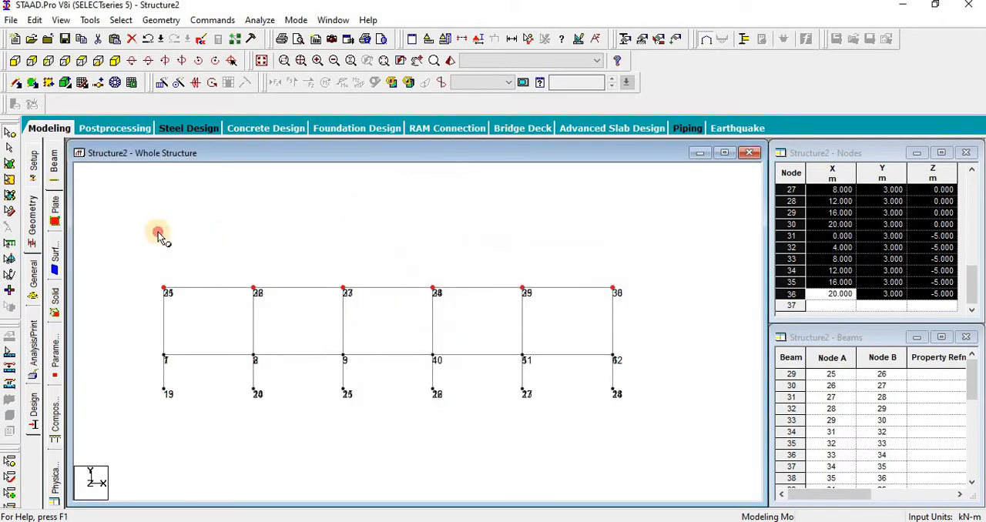
Step: Select the upper storey's beams and columns and repeat them translationally along Y in 3 steps of 3 m
drag(131, 257, 667, 354)
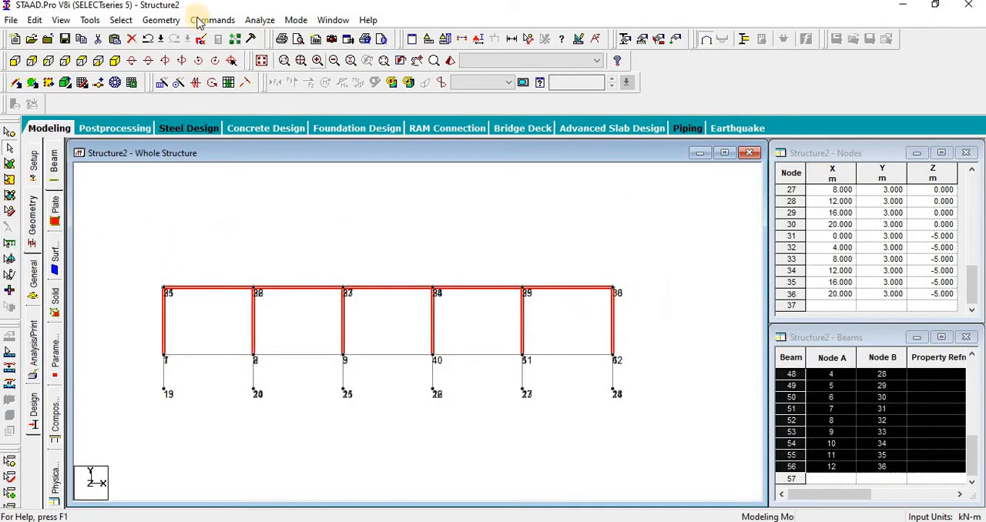
click(160, 83)
click(345, 333)
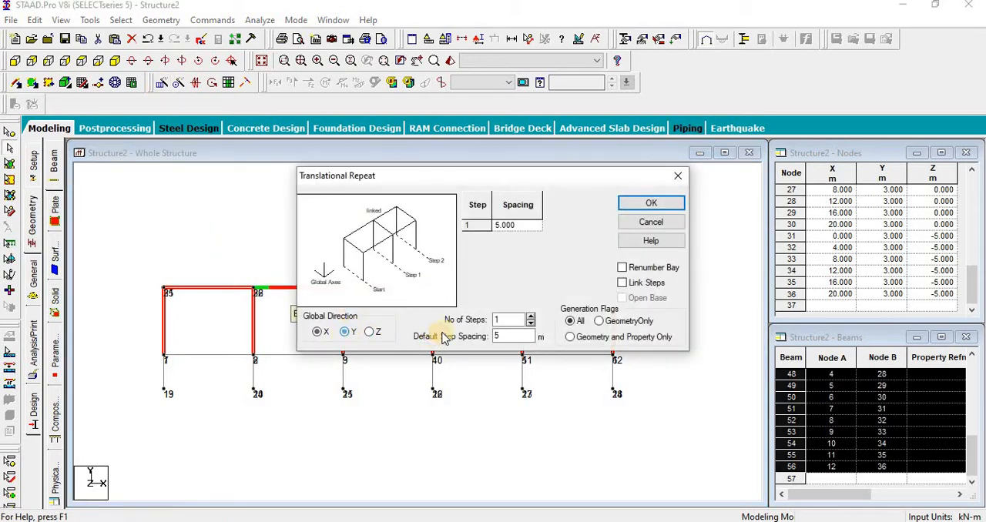
text(3)
key(Tab)
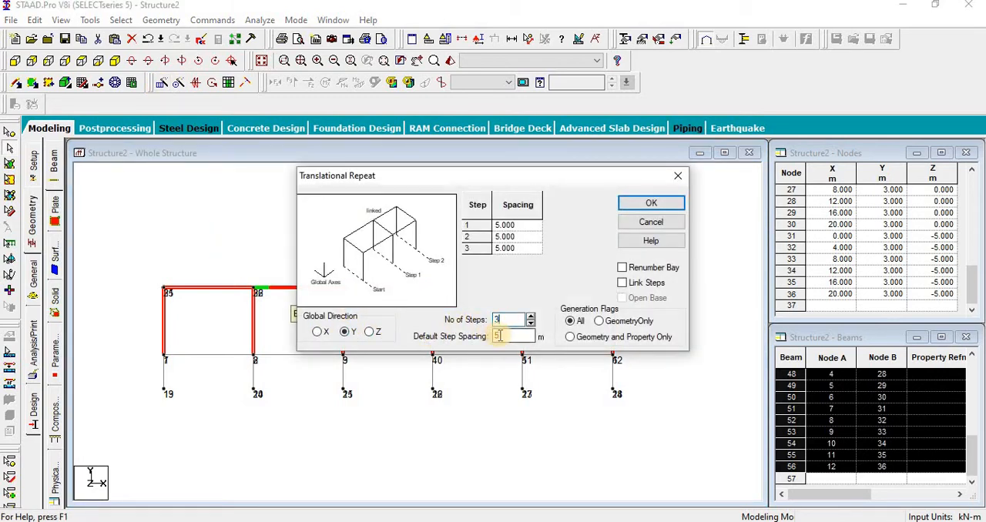
text(3)
click(659, 203)
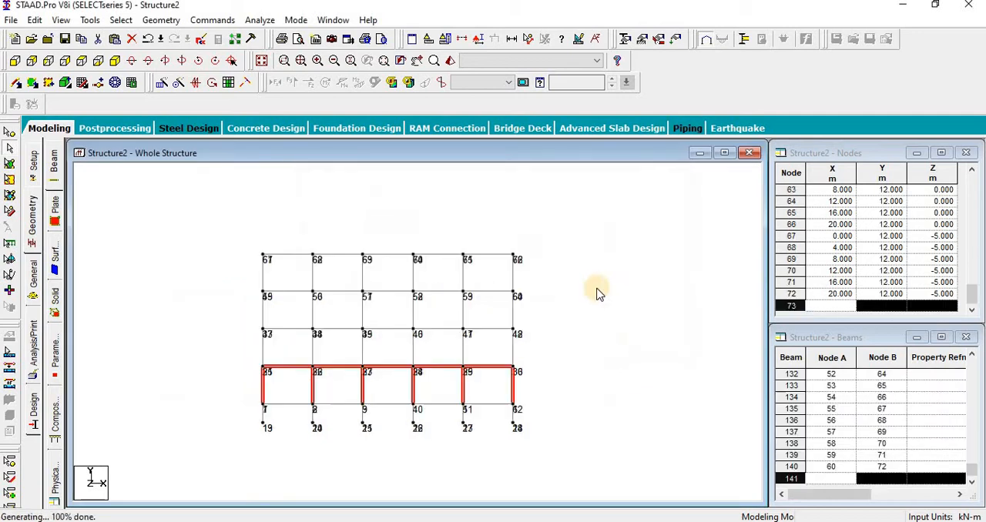
Step: Check the frame in plan, show it whole in a 3D view and hide the node numbers
click(98, 61)
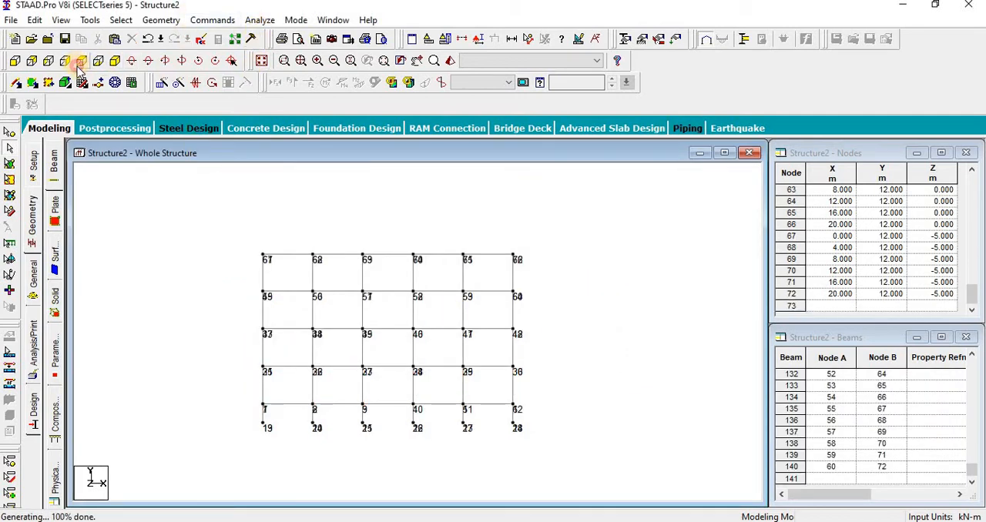
click(257, 61)
middle_drag(256, 279, 222, 284)
middle_drag(203, 243, 197, 243)
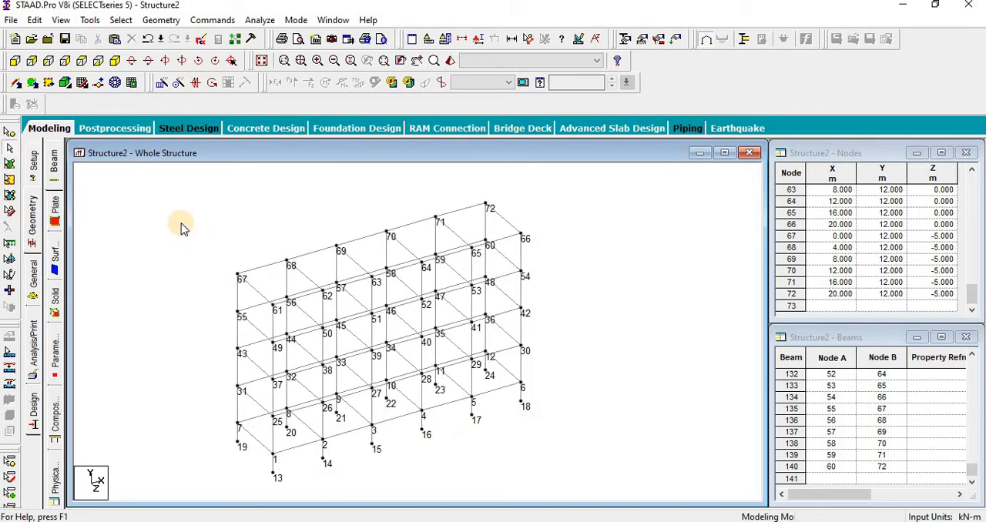
key(shift+n)
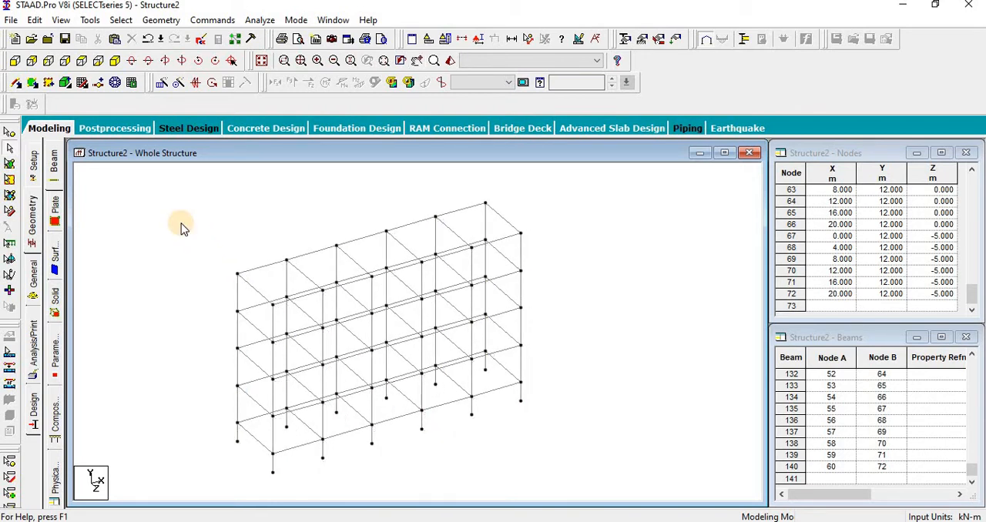
Step: Define a rectangular concrete section with YD 0.45 m and ZD 0.45 m
click(29, 283)
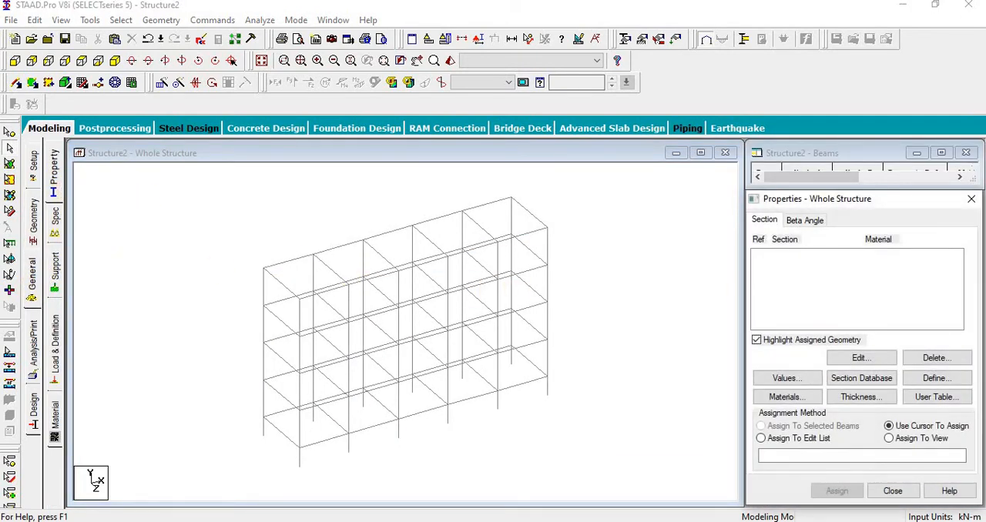
click(928, 378)
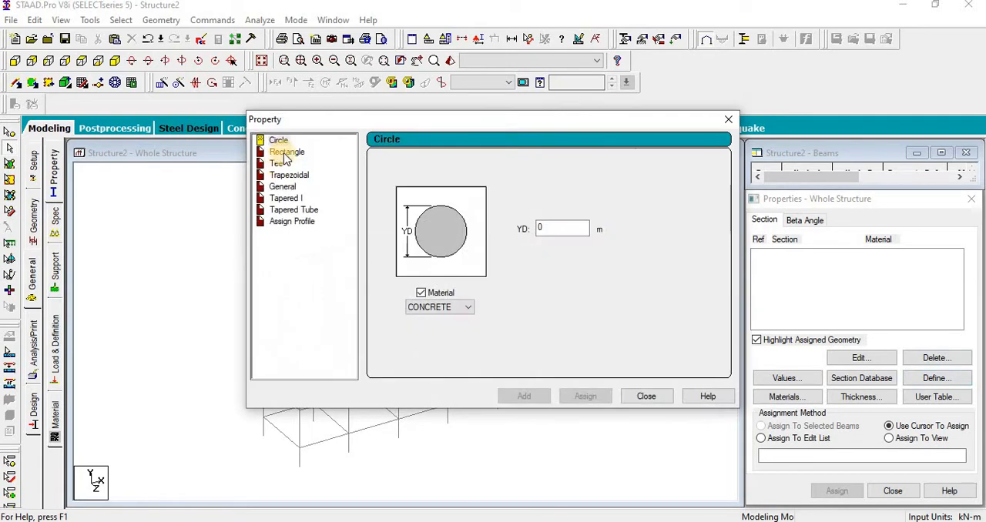
click(285, 151)
text(.45)
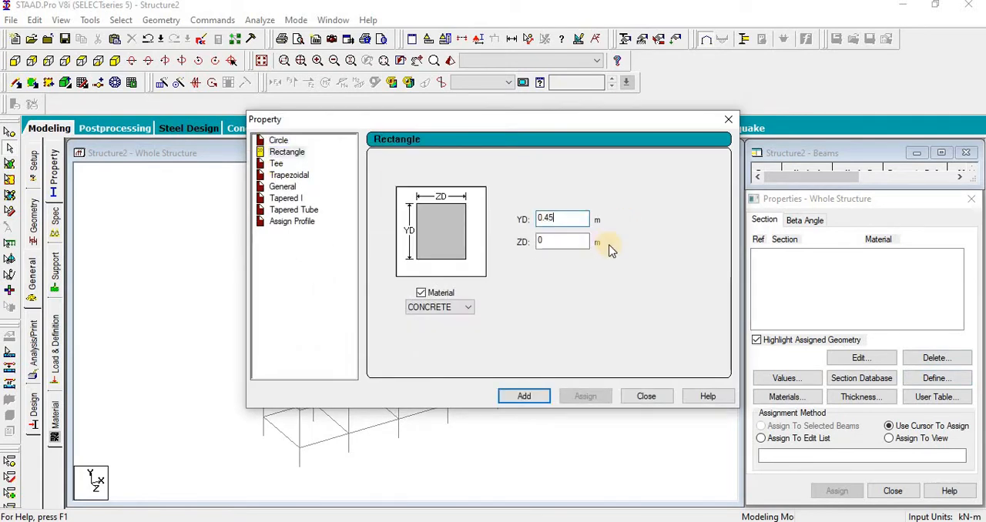
click(566, 245)
text(.45)
click(531, 398)
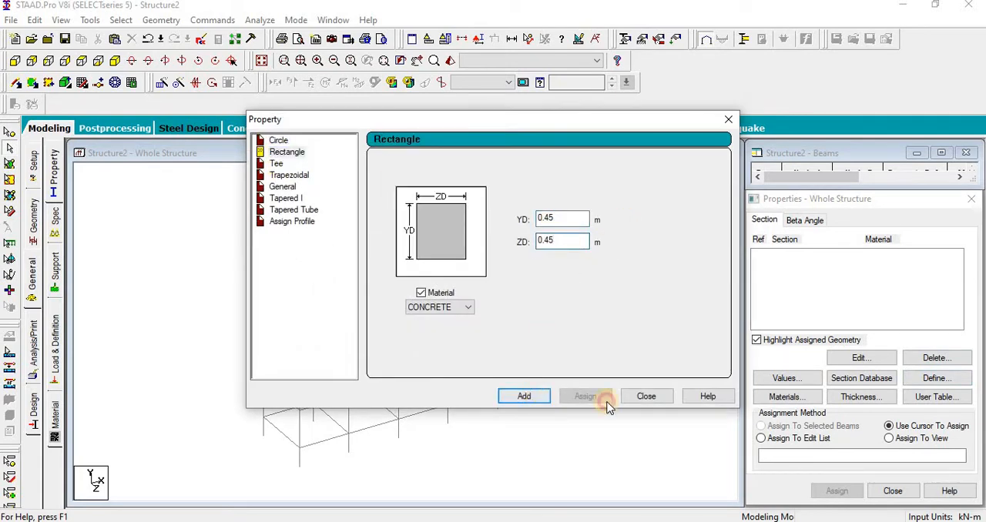
Step: Add a second rectangular concrete section with YD 0.45 m and ZD 0.3 m, and finish defining sections
click(561, 241)
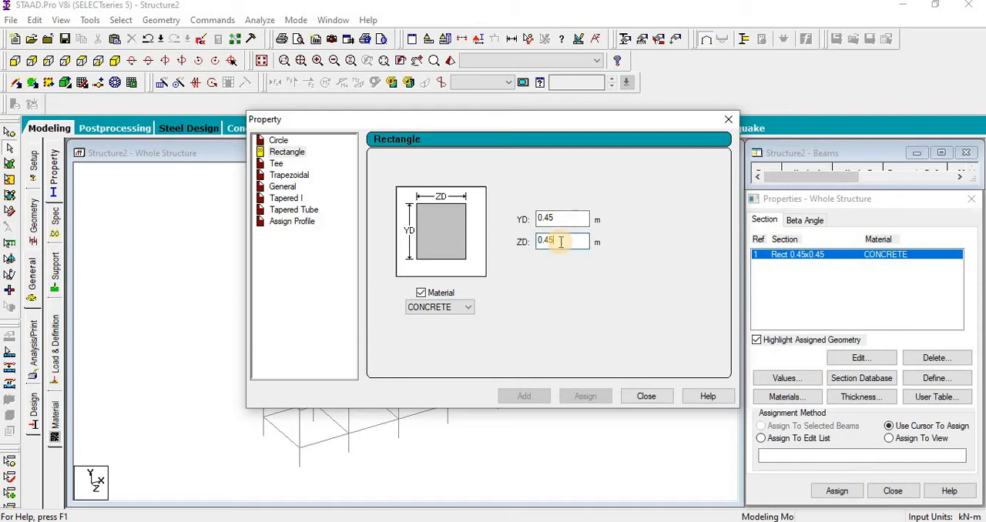
key(BackSpace)
text(3)
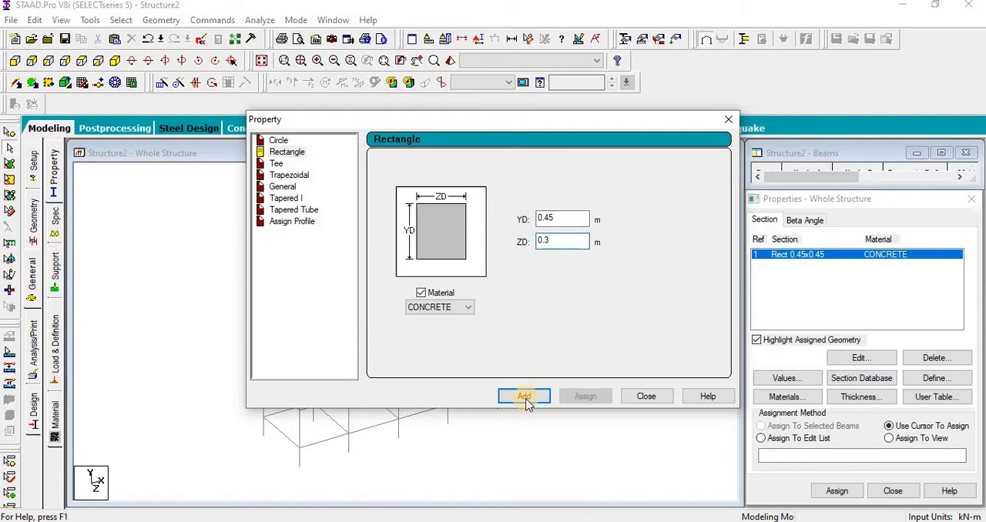
click(526, 397)
click(647, 395)
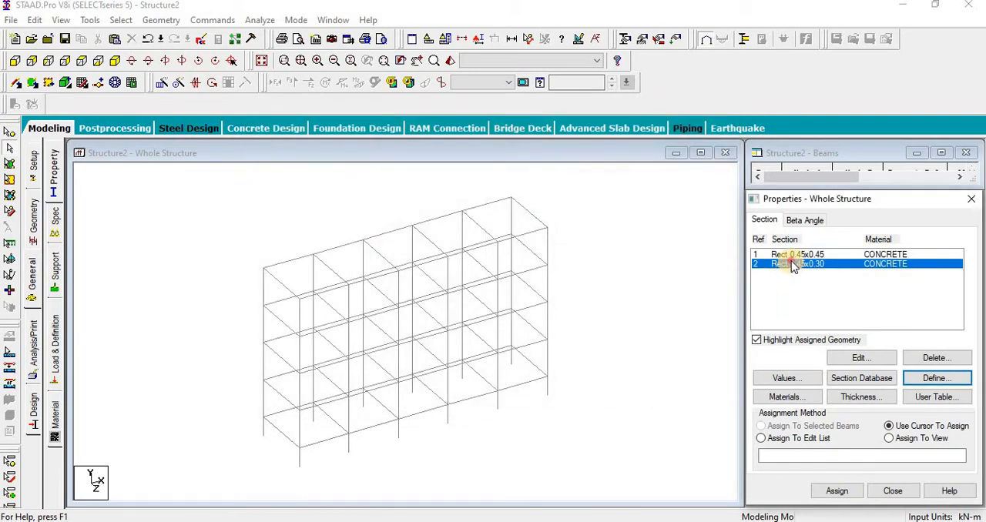
Step: Assign the Rect 0.45x0.45 section to all beams parallel to the X and Z axes
click(782, 255)
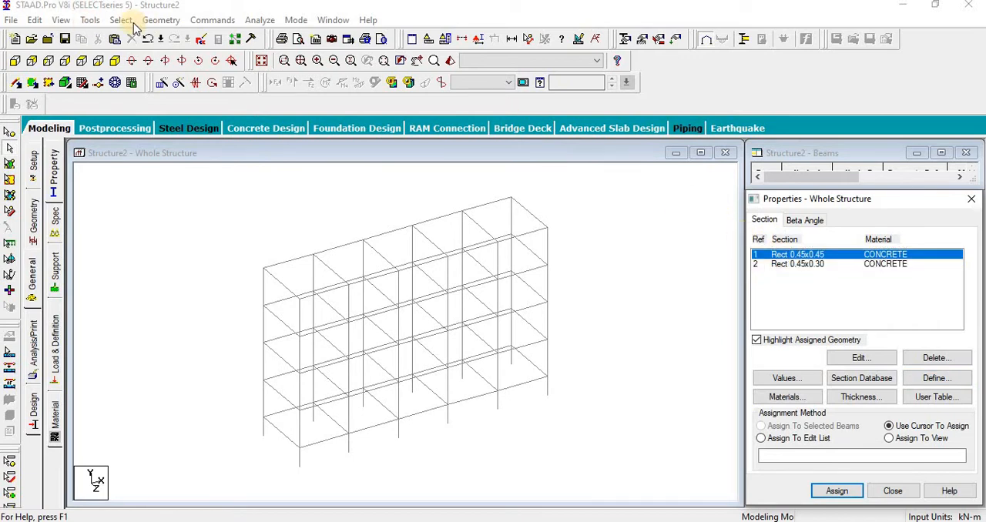
click(121, 20)
mouse_move(148, 277)
click(300, 278)
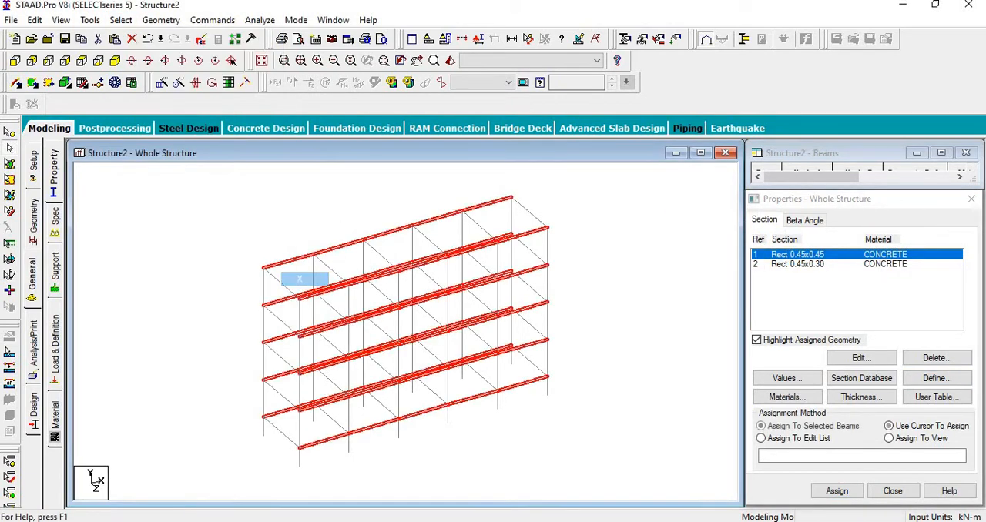
click(121, 20)
mouse_move(231, 279)
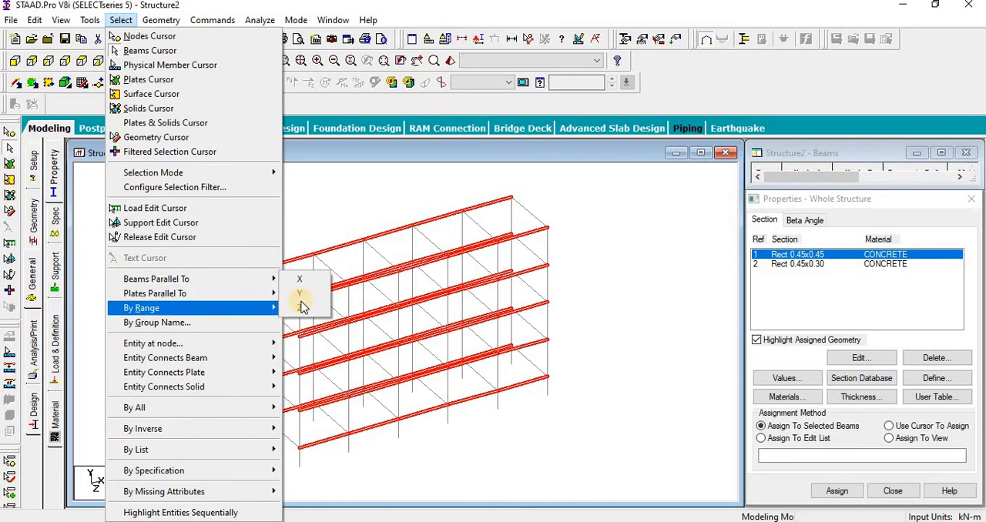
click(300, 307)
click(837, 491)
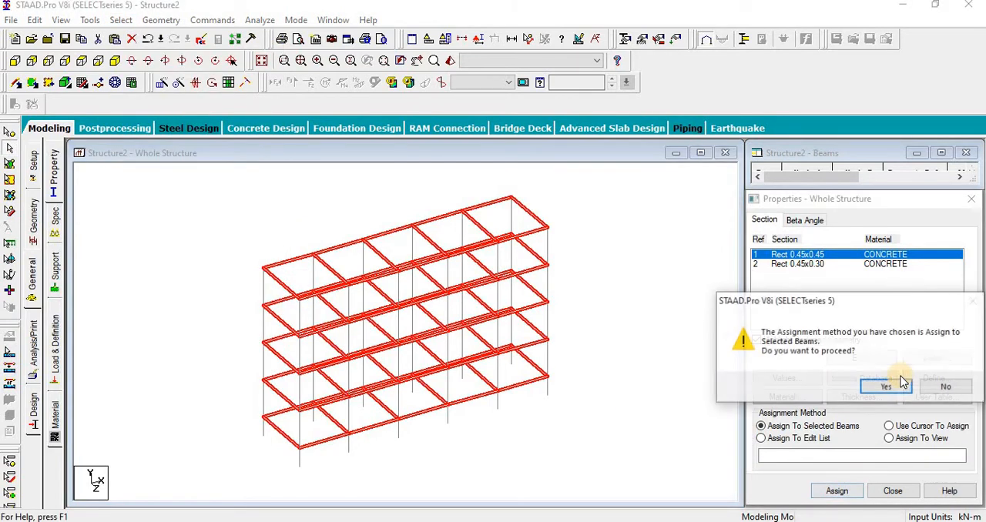
click(876, 385)
Step: Assign the Rect 0.45x0.30 section to all columns parallel to the Y axis
click(797, 264)
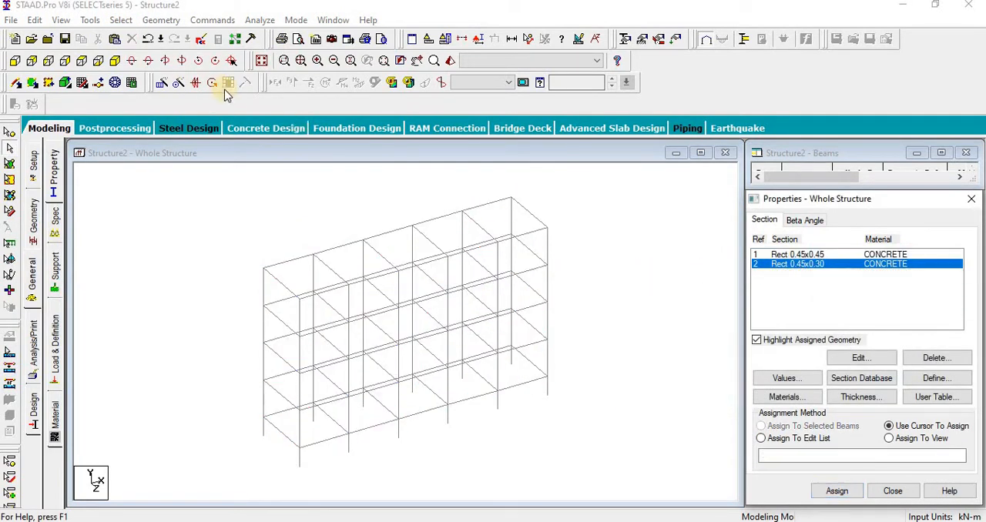
click(121, 20)
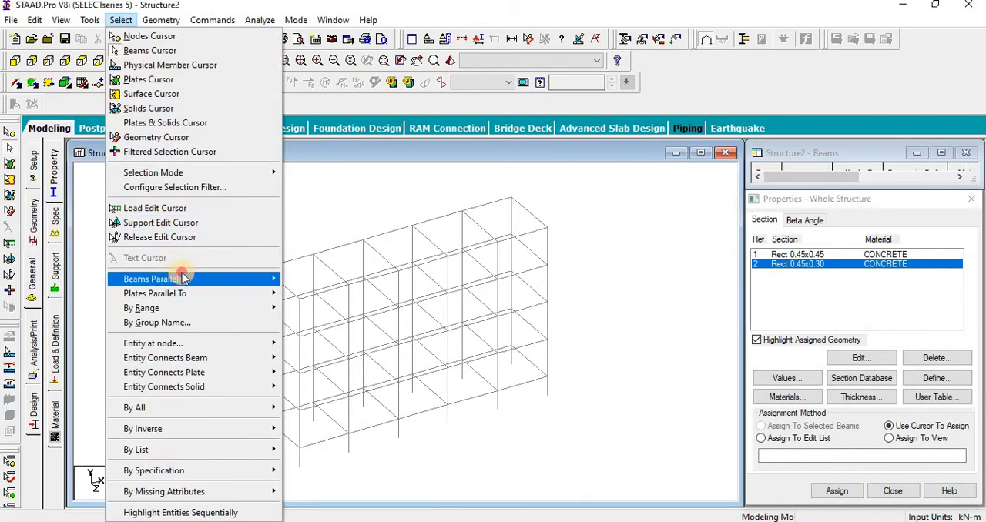
mouse_move(189, 279)
click(840, 491)
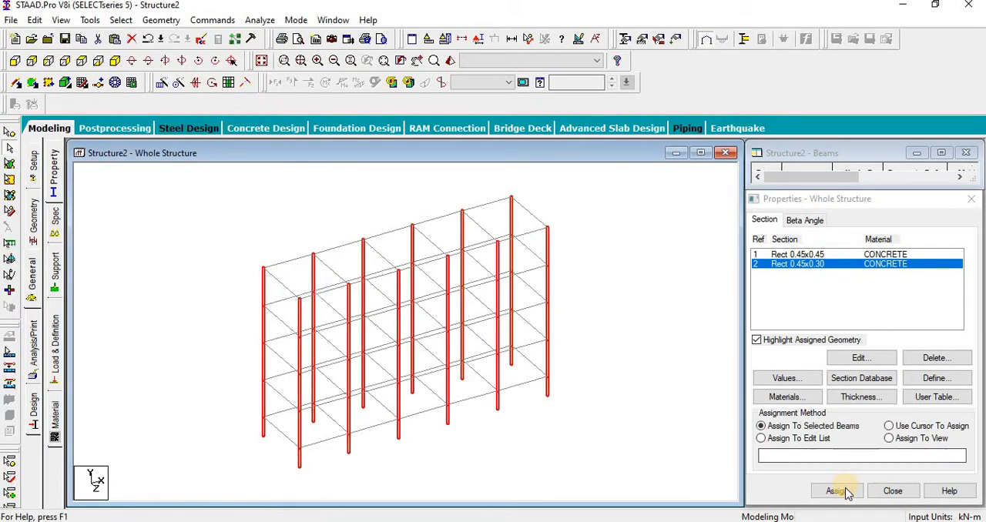
click(871, 388)
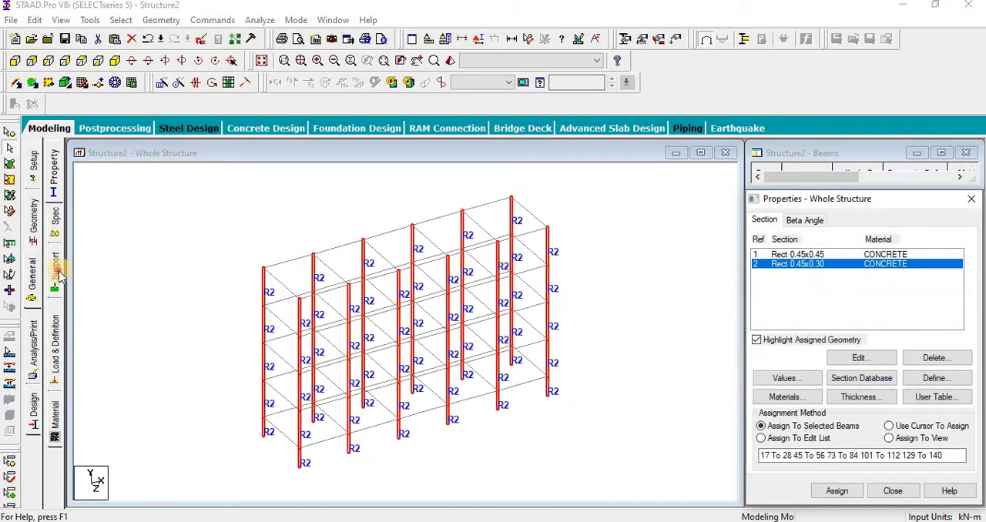
Step: Create a fixed support and select it in the support list for assignment
click(55, 269)
click(865, 380)
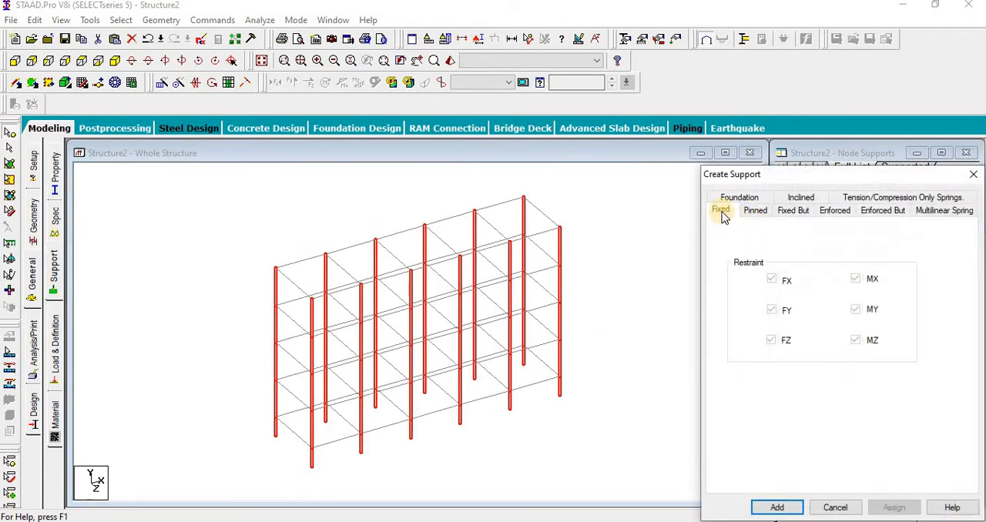
click(775, 508)
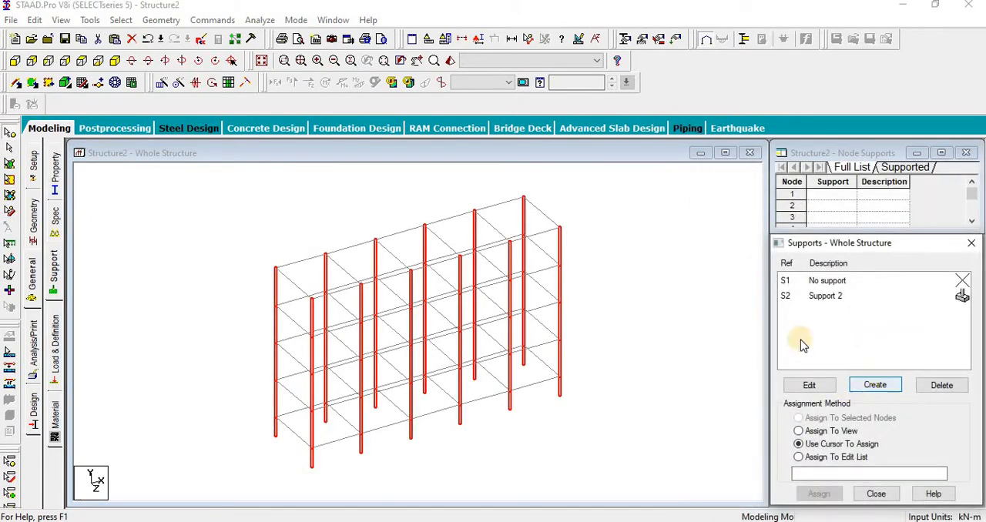
click(836, 299)
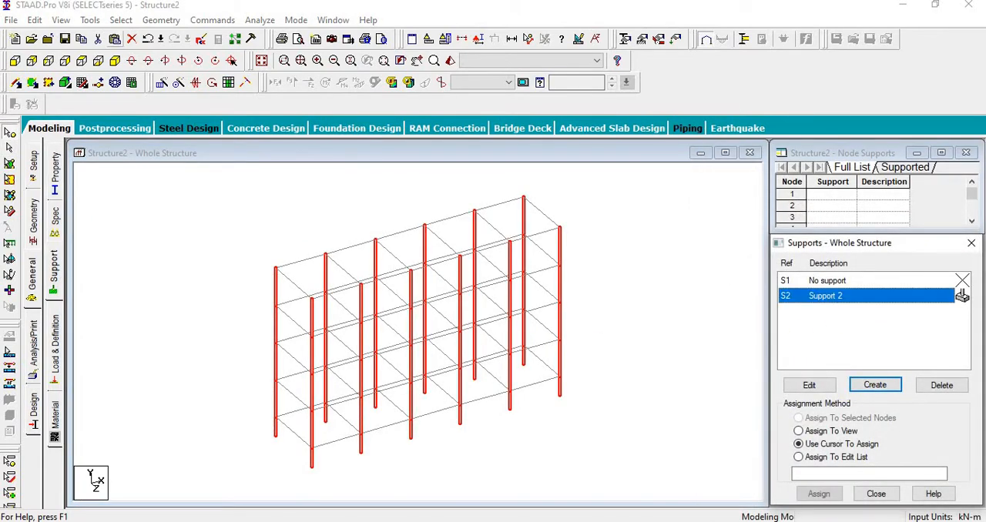
Step: Assign the fixed support to all the column base nodes and finish the support definition
click(18, 62)
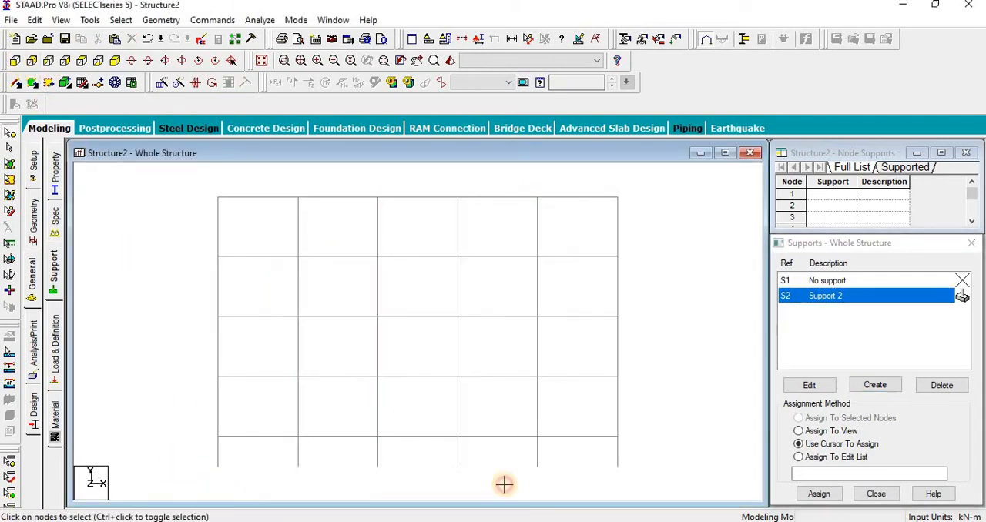
drag(504, 484, 722, 485)
click(819, 493)
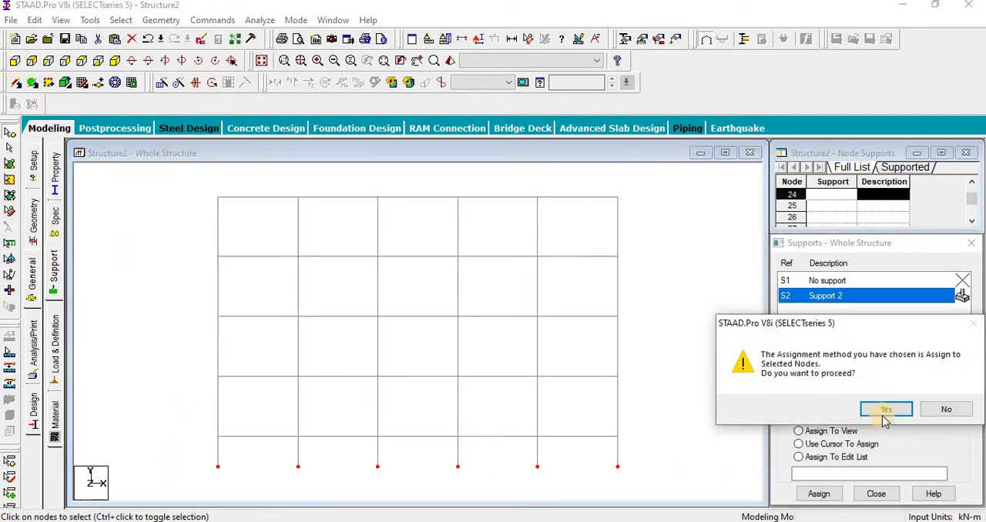
click(885, 412)
click(261, 61)
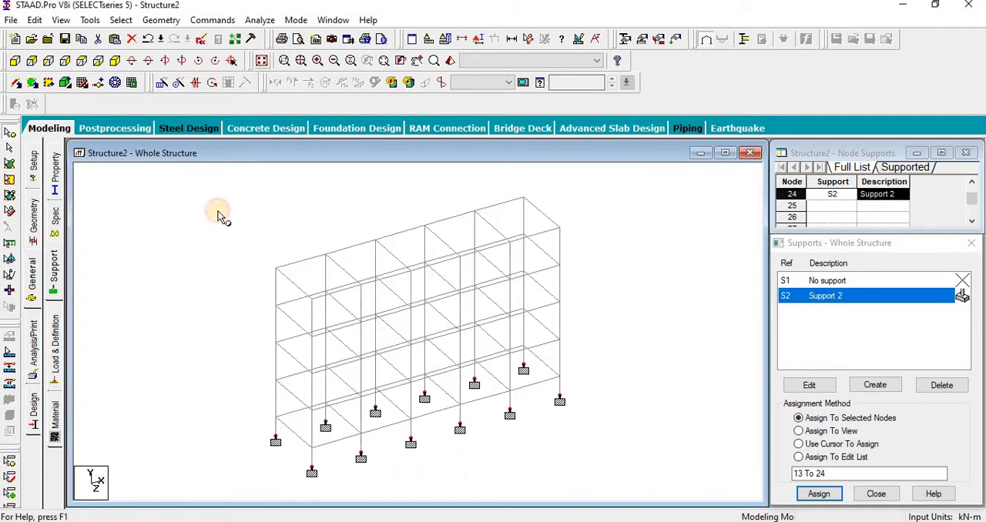
click(218, 214)
middle_drag(253, 294, 248, 297)
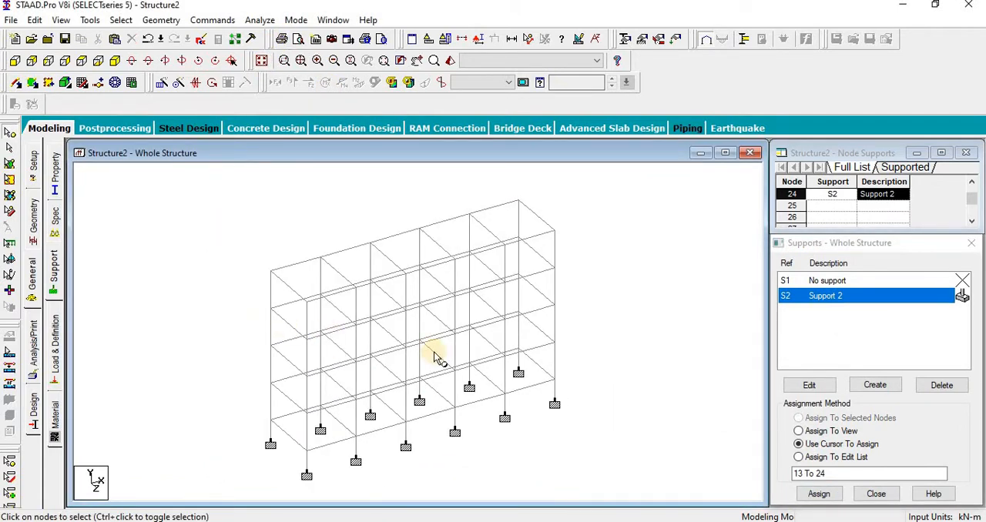
click(972, 243)
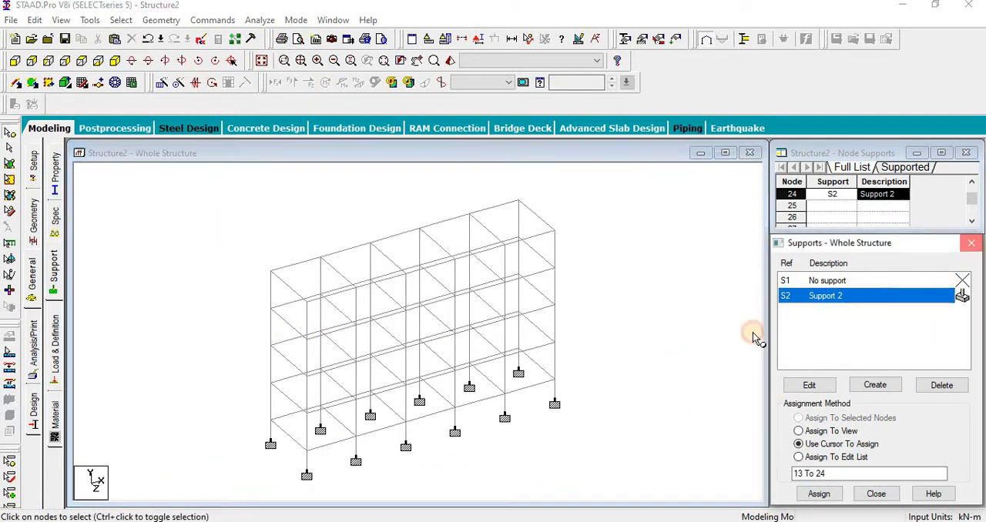
middle_drag(468, 396, 443, 404)
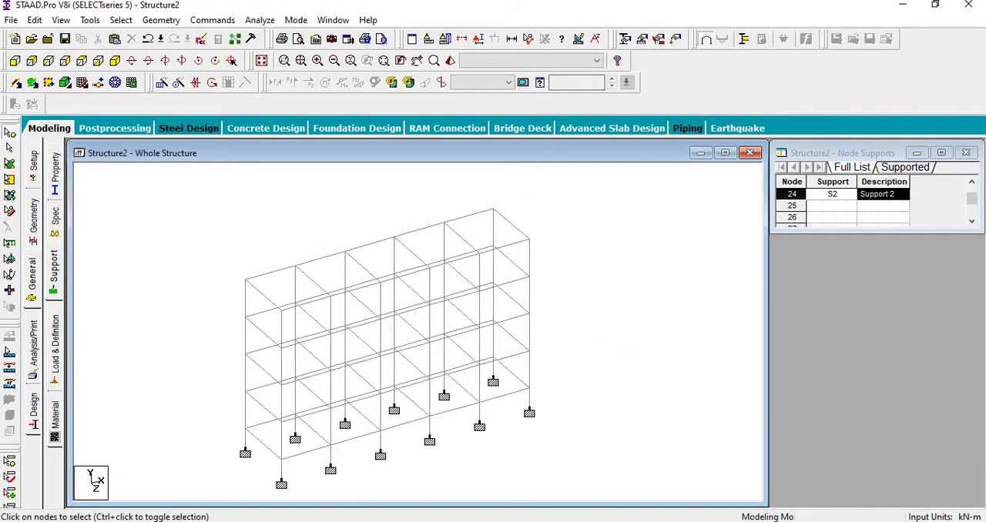
Step: Create primary load case 1 with loading type Seismic and the title DL
click(54, 337)
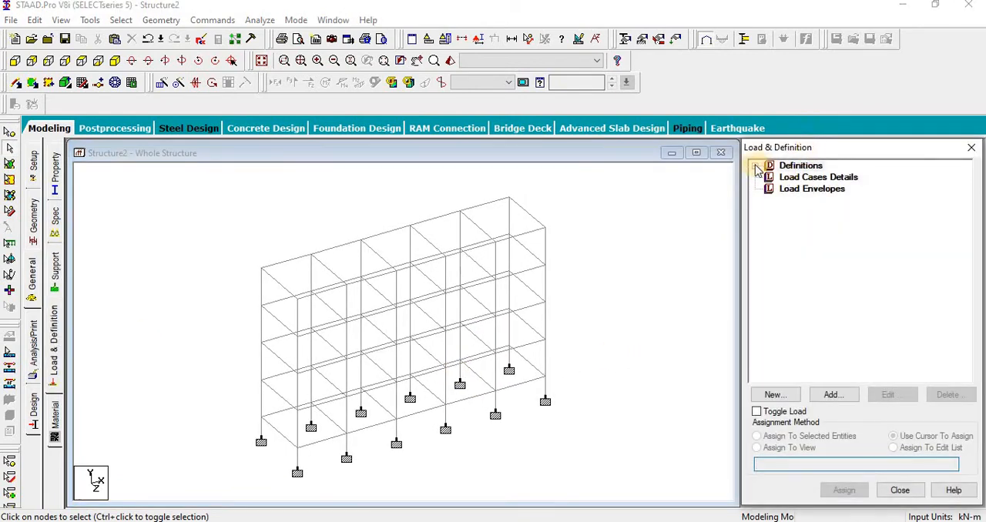
click(794, 178)
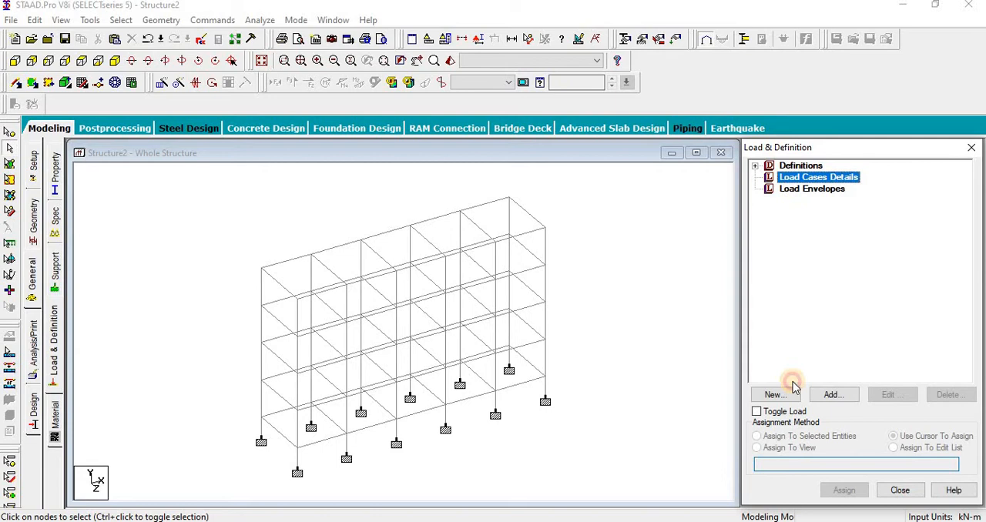
click(834, 394)
click(522, 183)
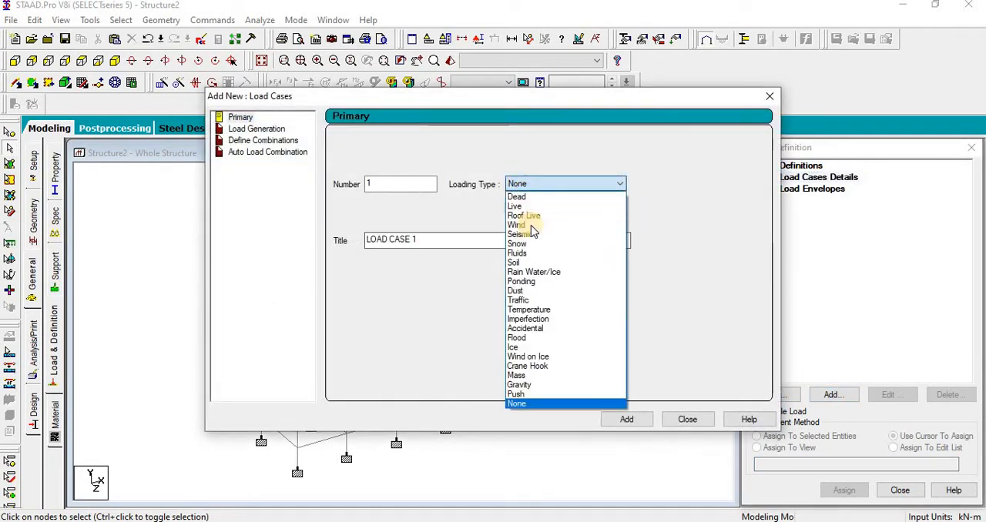
click(532, 235)
drag(453, 239, 143, 242)
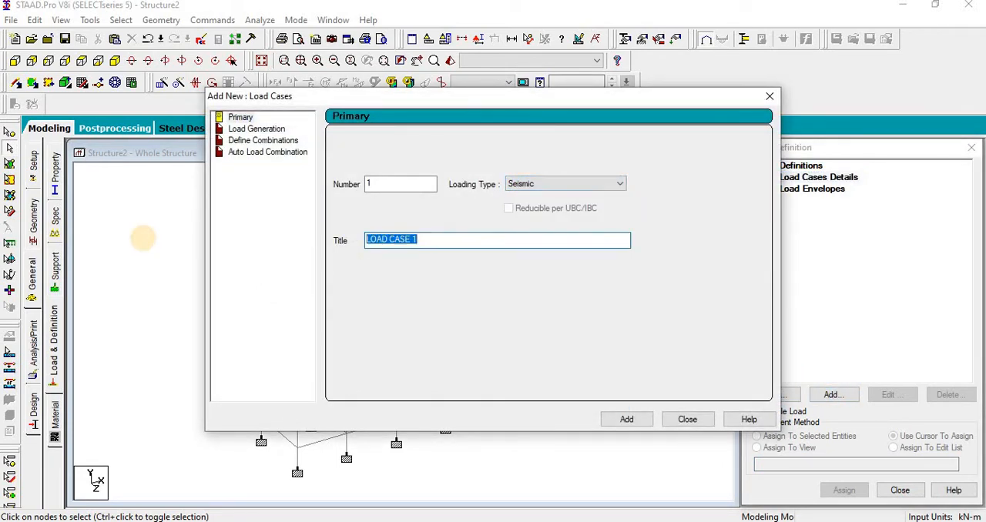
text(d)
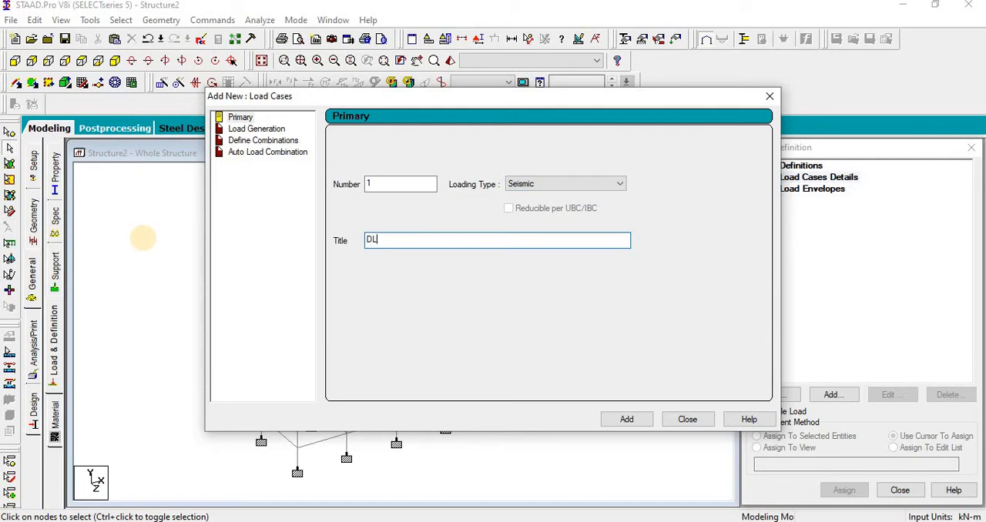
click(637, 420)
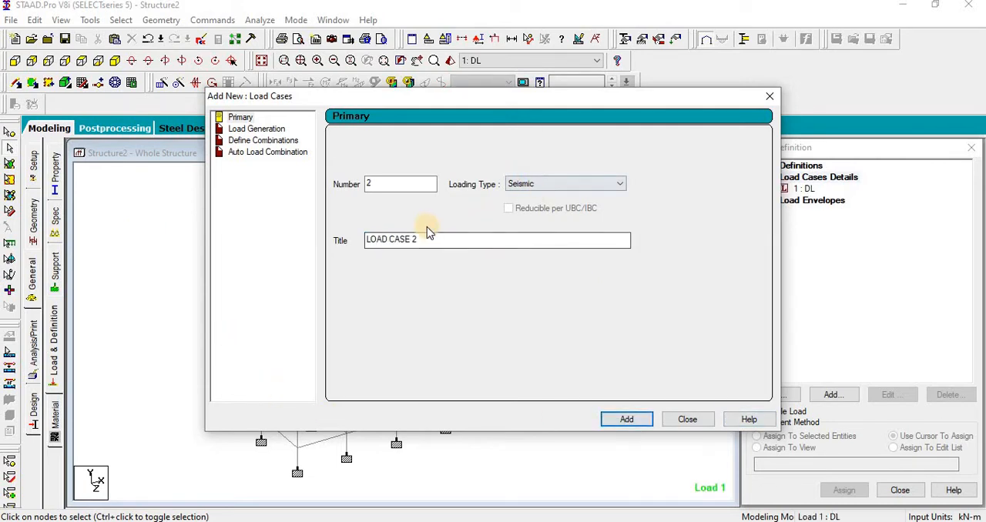
drag(427, 236, 266, 249)
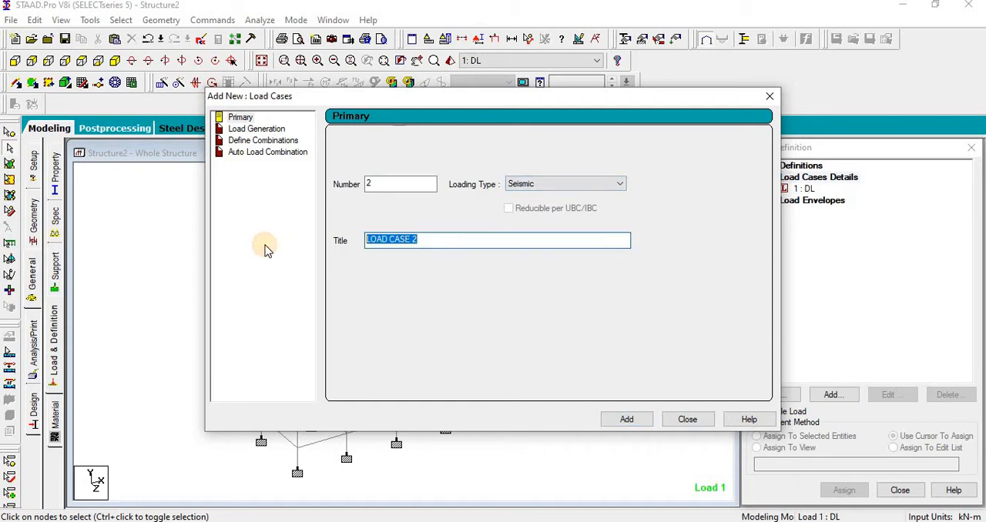
click(690, 422)
Step: Rename load case 1 as EQX
click(804, 190)
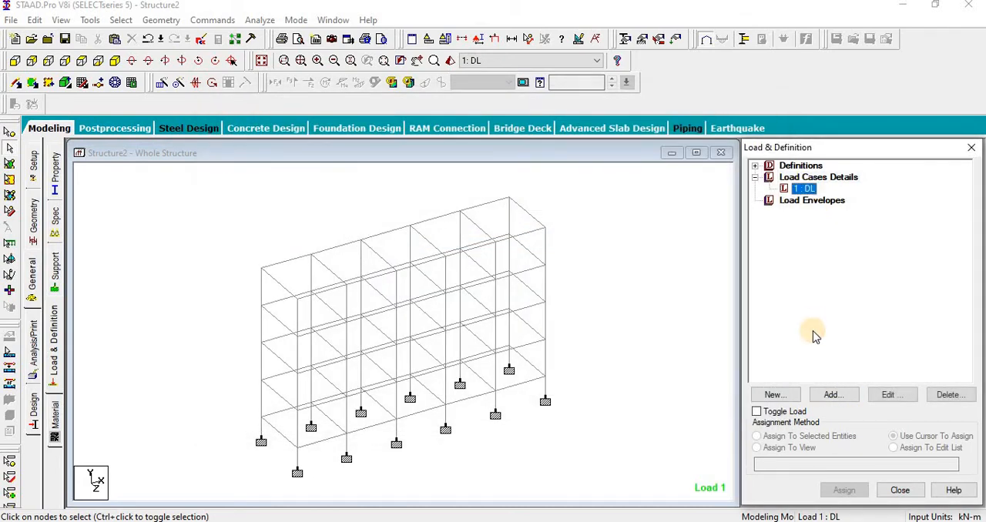
click(882, 394)
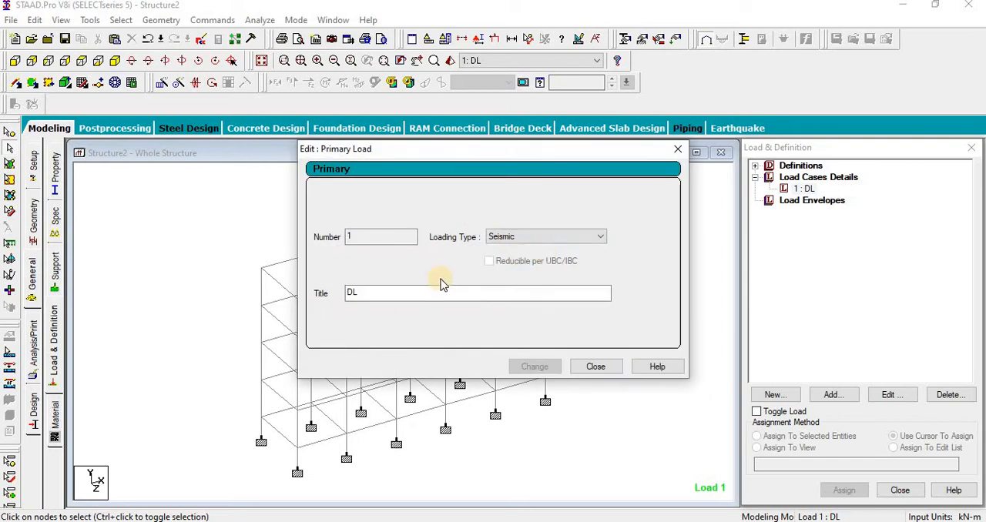
text(EQX)
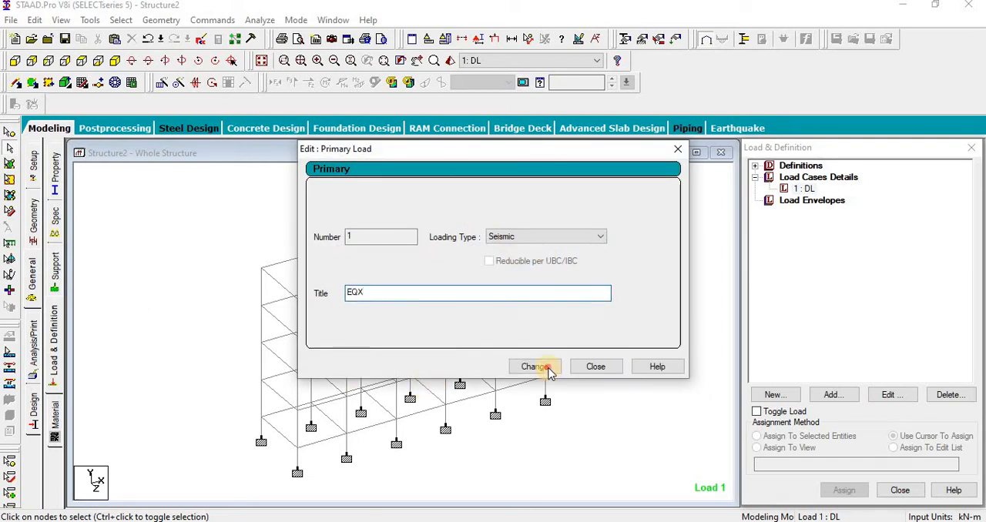
click(549, 368)
click(345, 294)
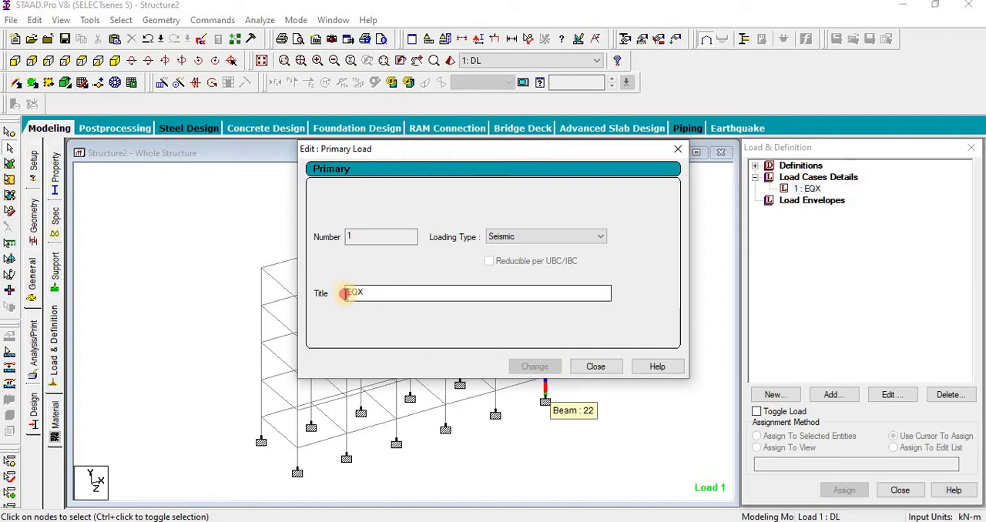
double_click(354, 294)
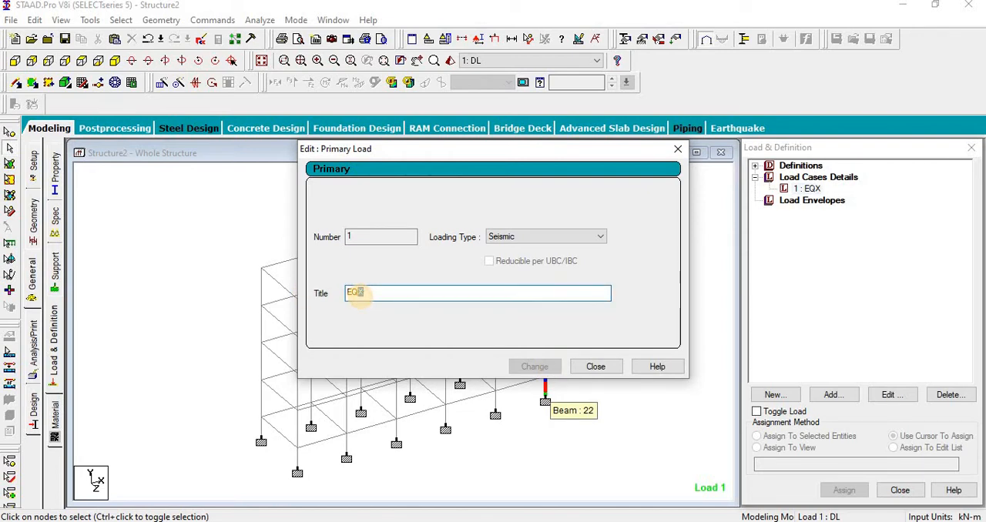
text(Z)
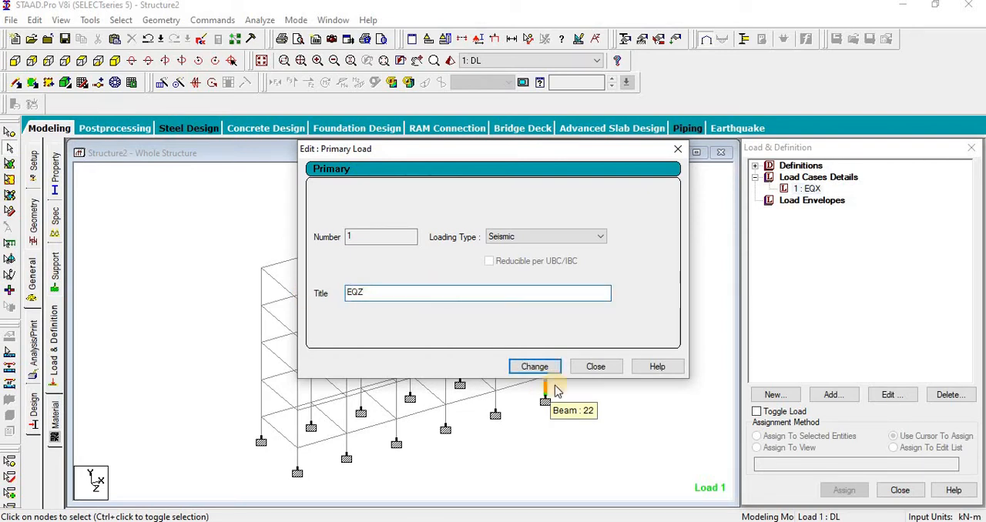
click(595, 367)
Step: Add primary load case 2 with loading type Seismic and the title EQZ
click(816, 178)
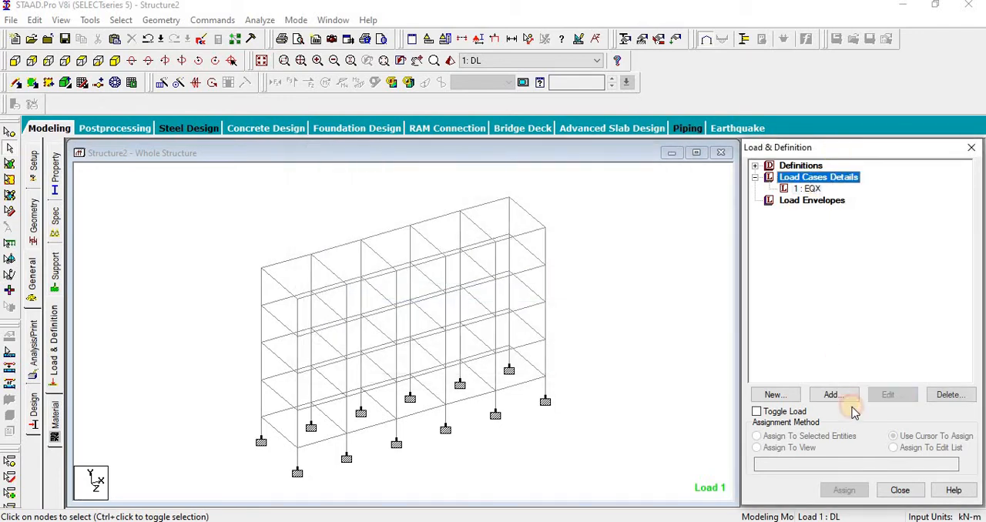
click(833, 395)
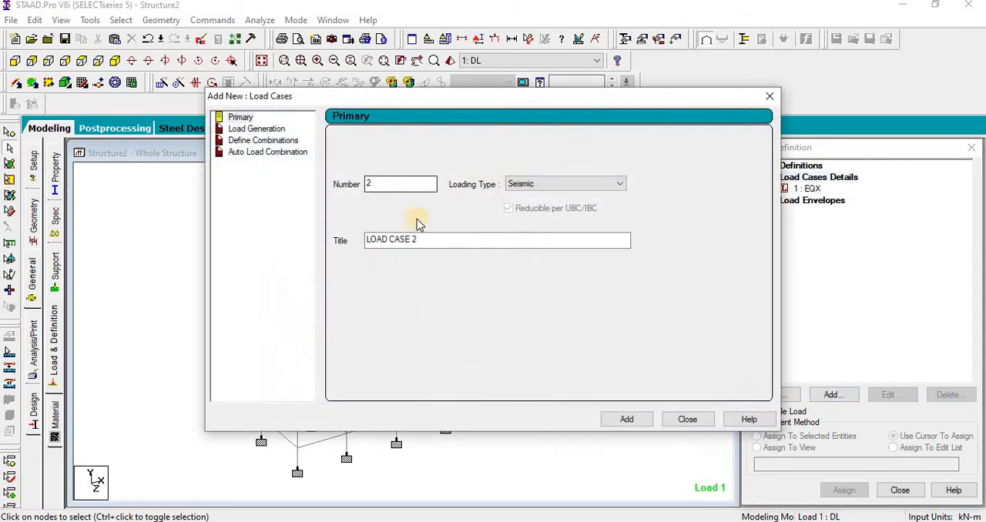
drag(432, 241, 66, 255)
text(E)
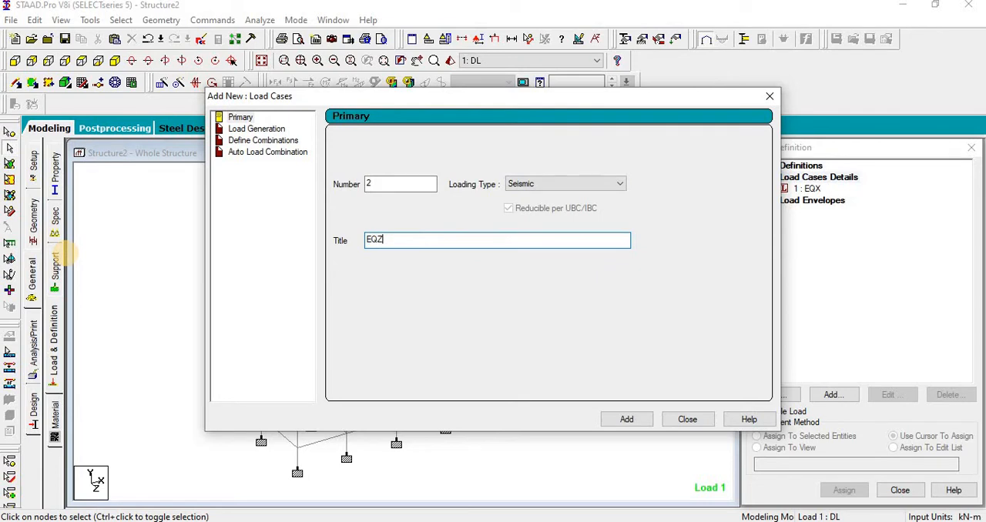
text(QZ)
click(650, 417)
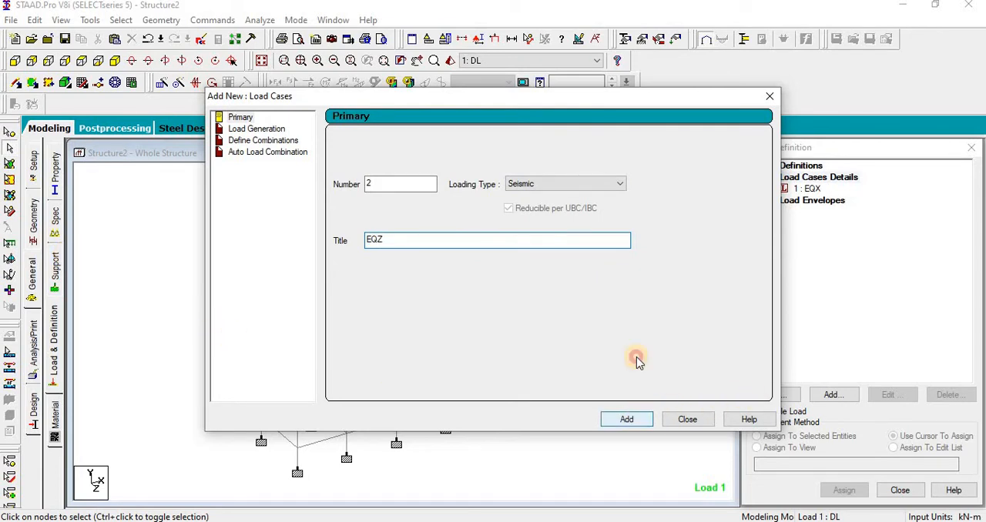
Step: Add primary load case 3 with loading type Dead and the title DL
click(545, 184)
click(536, 197)
drag(436, 239, 177, 251)
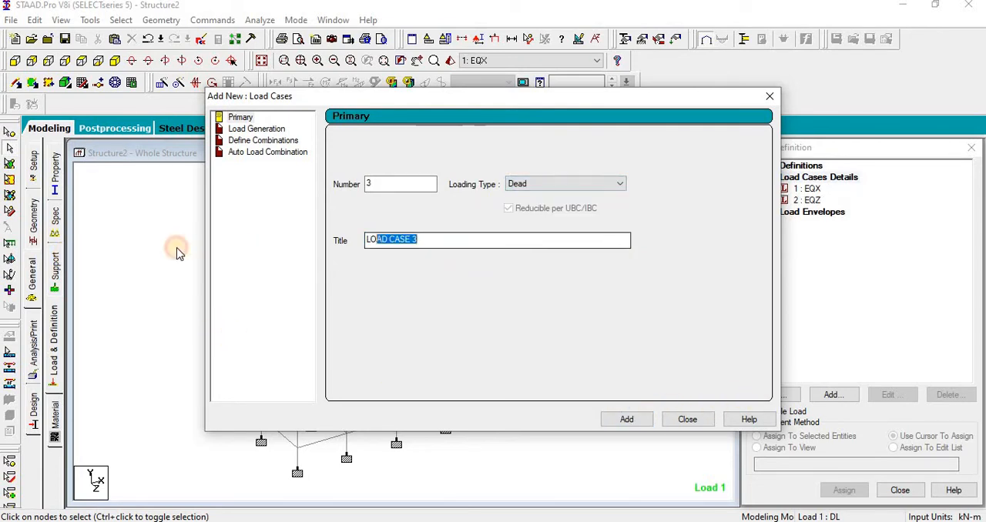
text(DL)
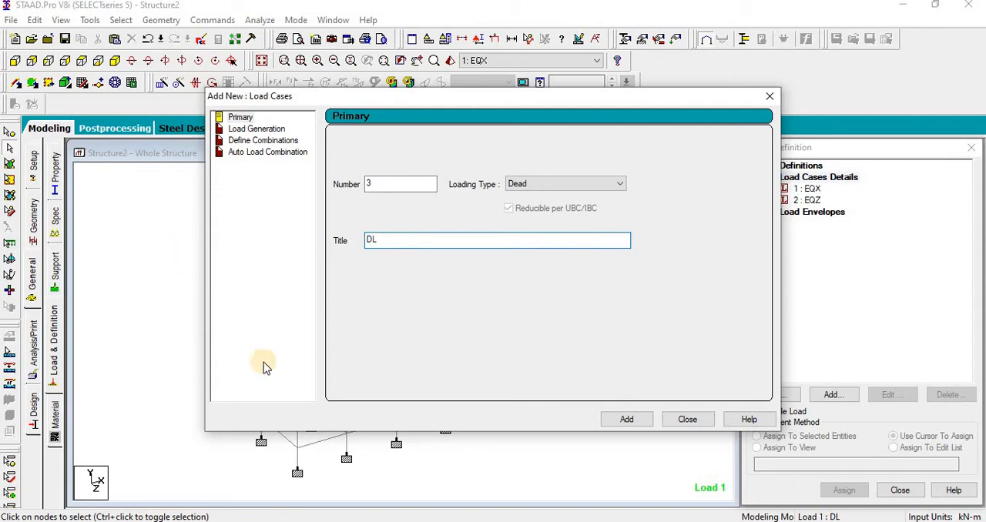
click(629, 423)
Step: Add primary load case 4 with loading type Live and the title LL, and finish adding load cases
click(574, 185)
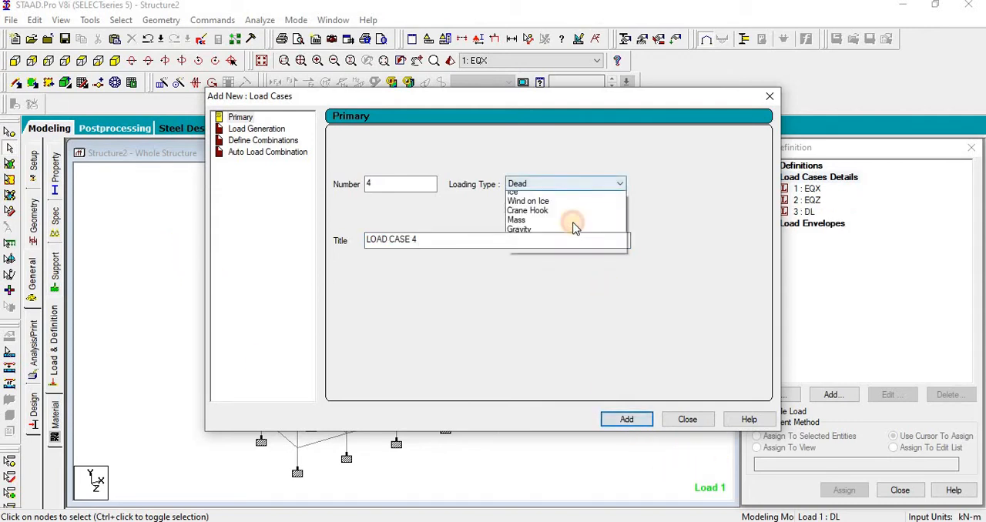
click(536, 205)
drag(447, 241, 206, 248)
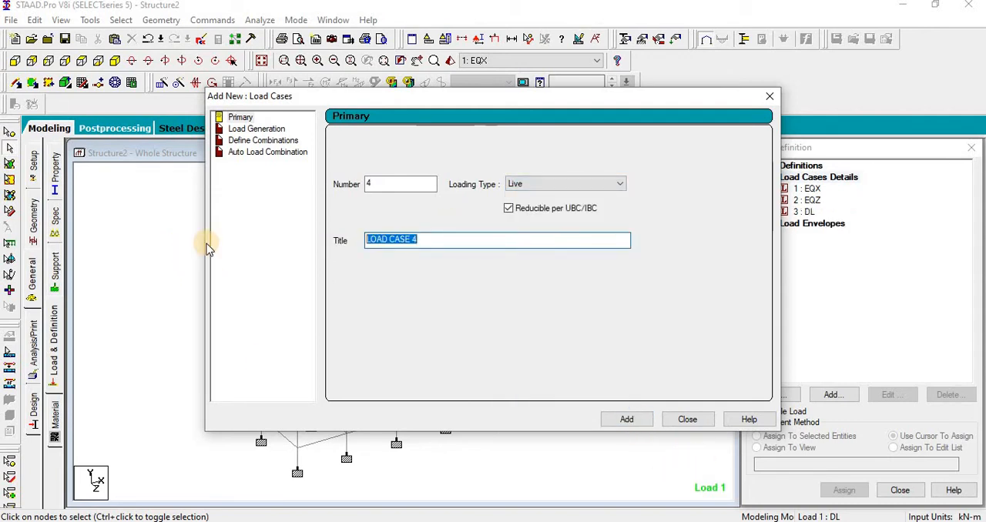
text(LL)
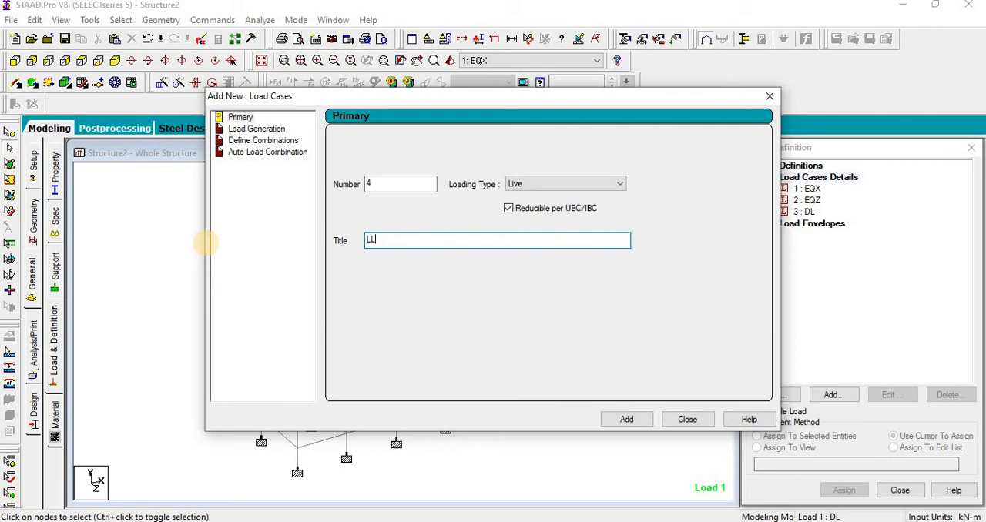
click(644, 428)
click(688, 420)
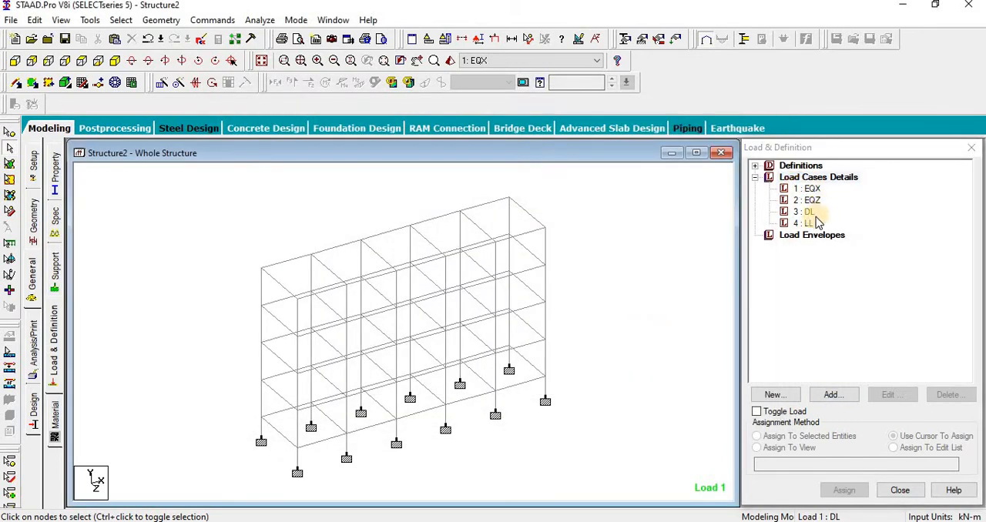
Step: Add to load case DL a Y selfweight with factor -1 and a uniform member force of -12.9 kN/m in GY
click(808, 212)
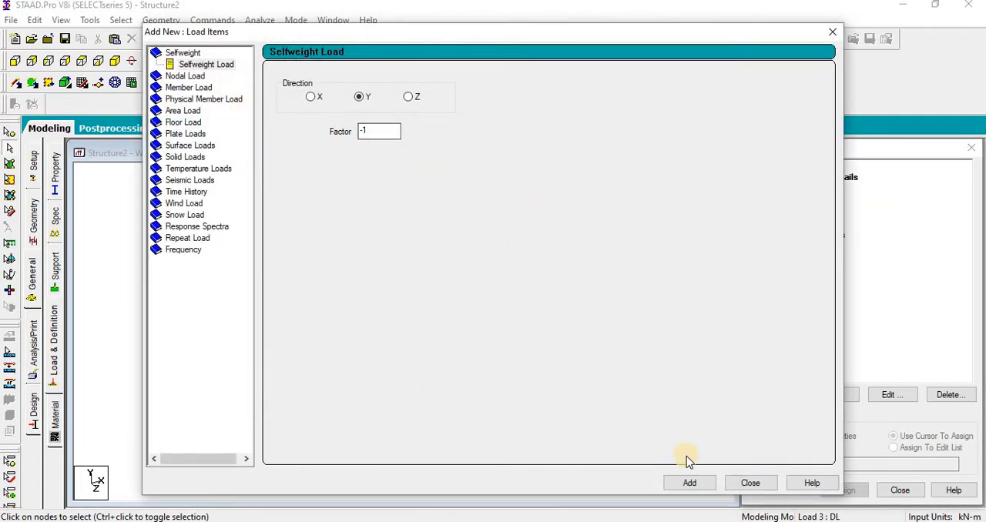
click(689, 484)
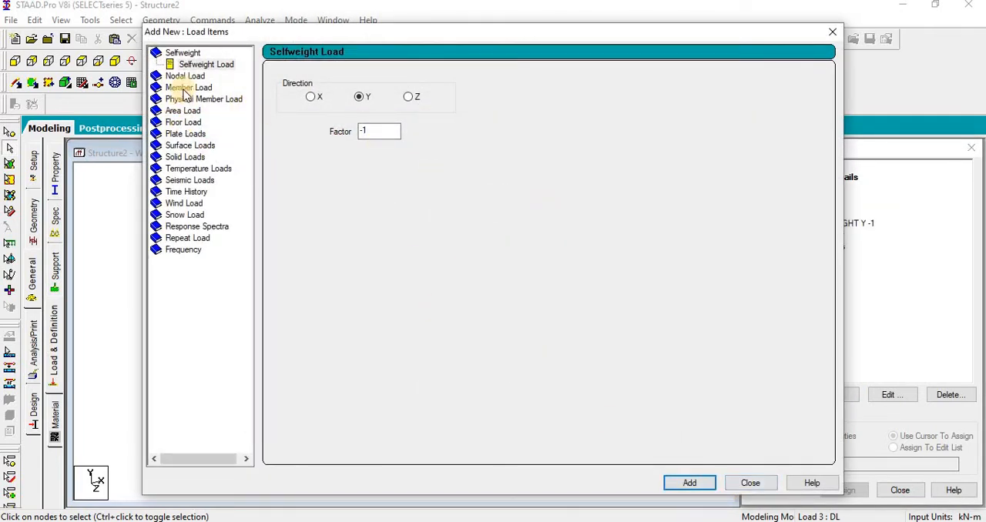
click(188, 87)
double_click(400, 113)
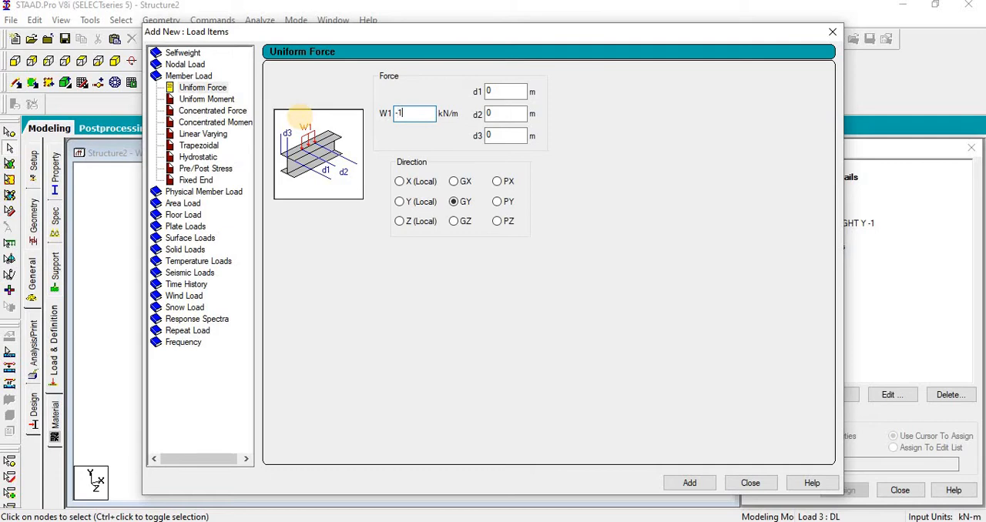
click(690, 483)
Step: Add a second uniform member force of -5.06 kN/m in GY to load case DL and finish adding load items
drag(425, 115, 378, 123)
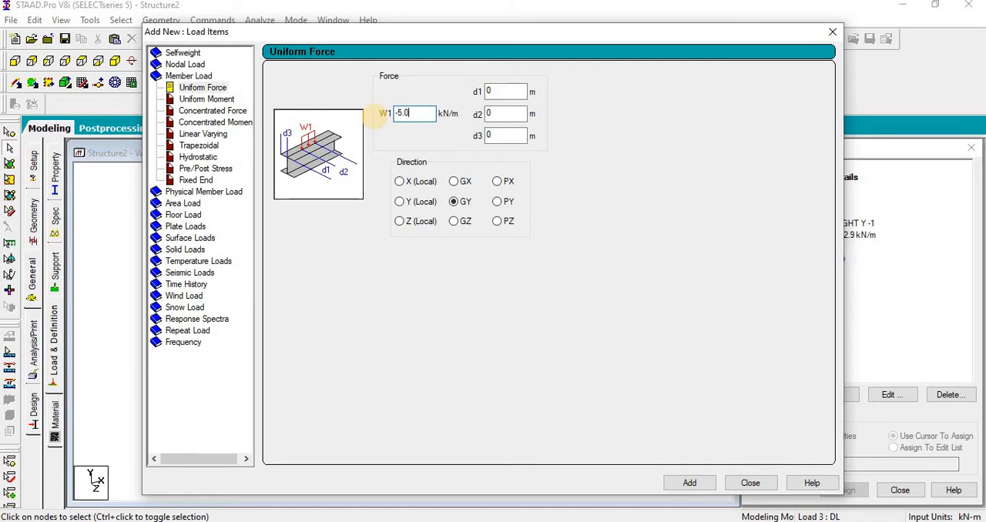
click(702, 488)
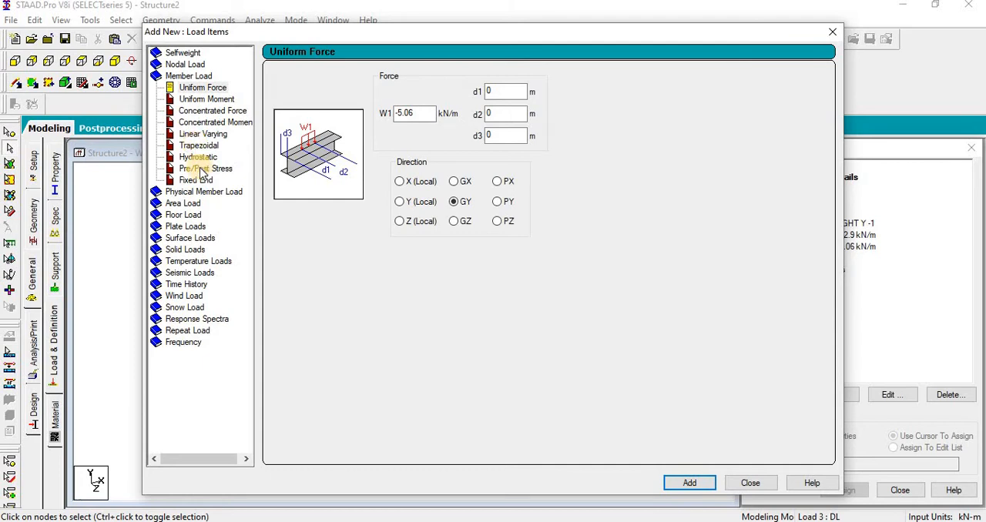
click(188, 215)
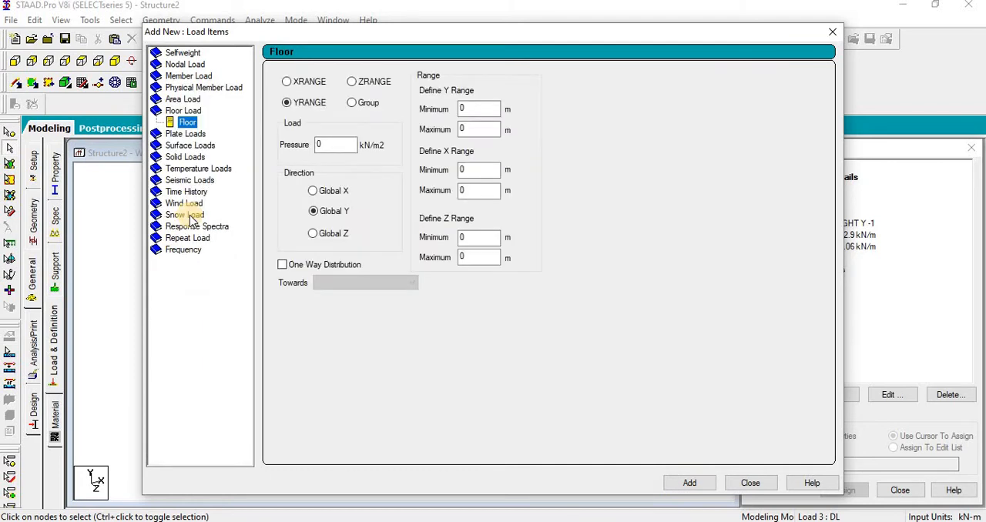
click(747, 484)
click(611, 422)
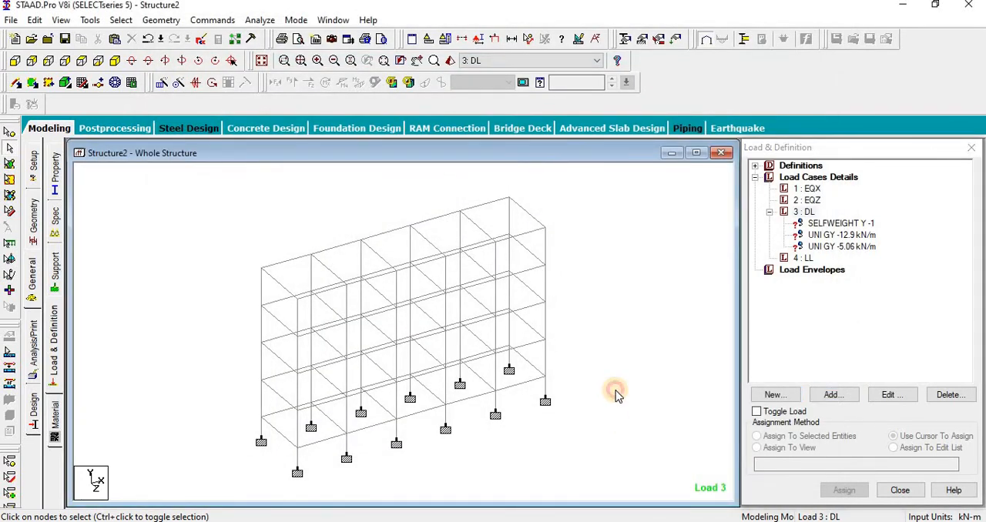
Step: Select the beams of the three intermediate floor levels in front view and associate them with a new Floor-type group named FLOOR
key(ctrl+g)
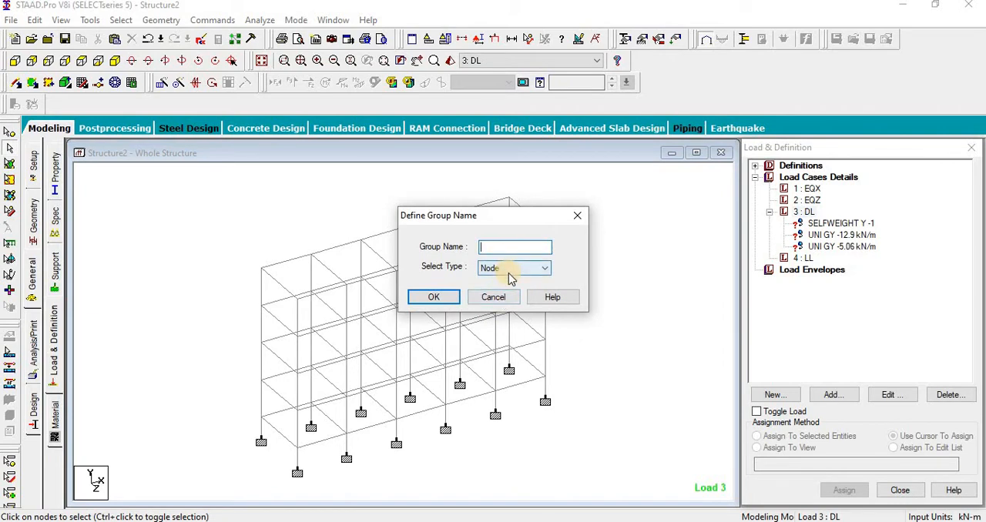
click(494, 297)
click(15, 61)
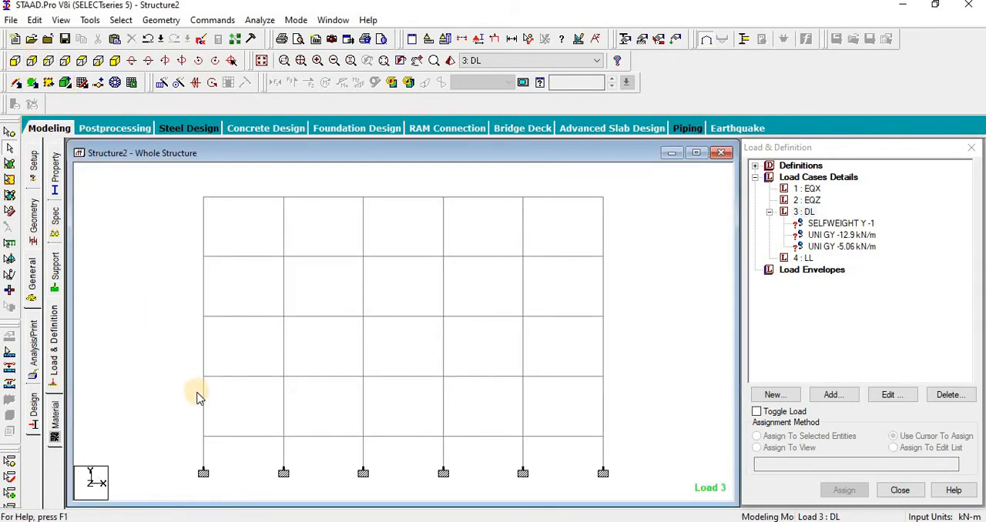
drag(189, 427, 702, 449)
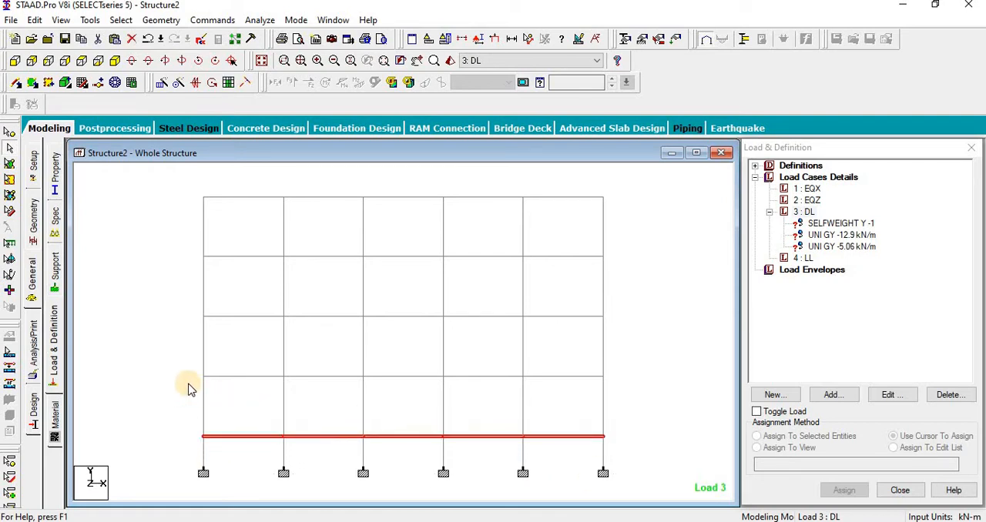
drag(198, 372, 607, 390)
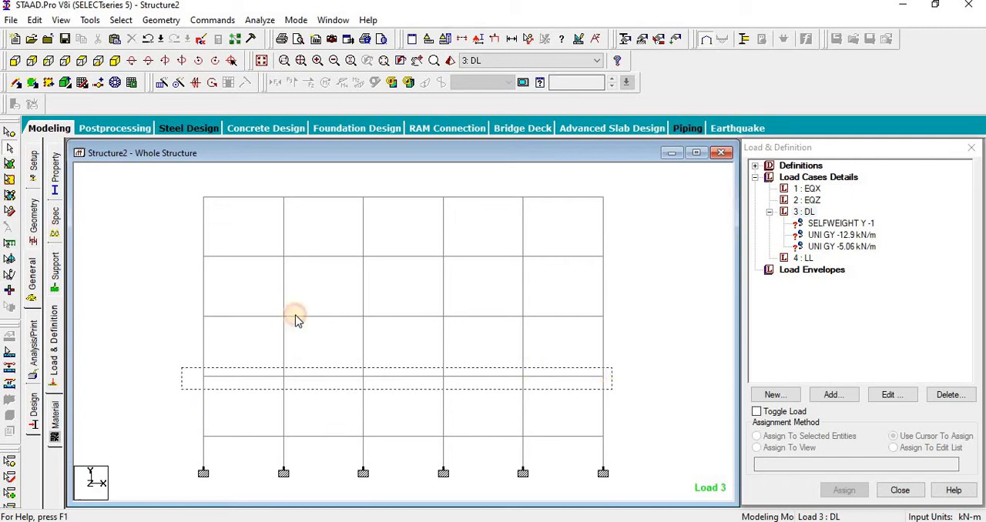
ctrl+drag(170, 322, 713, 301)
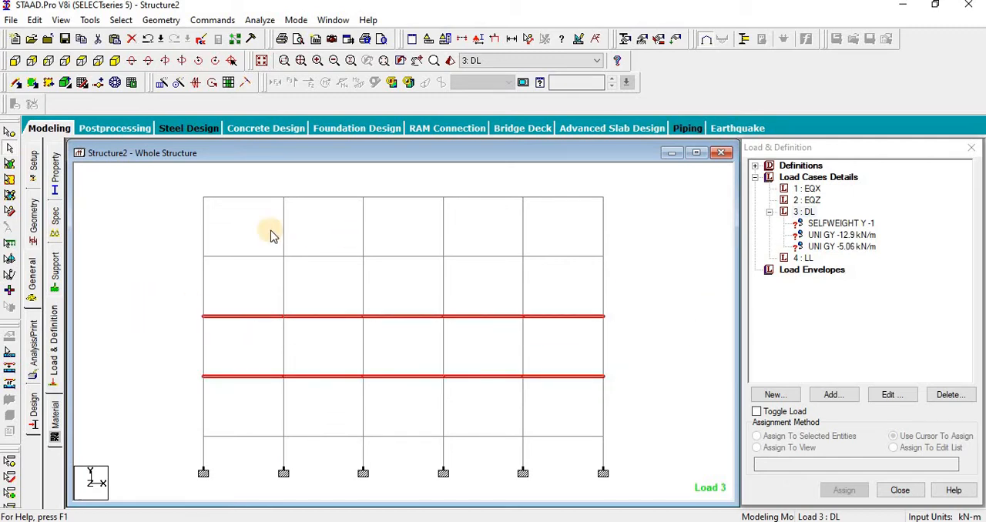
ctrl+drag(193, 261, 681, 274)
middle_drag(622, 311, 608, 317)
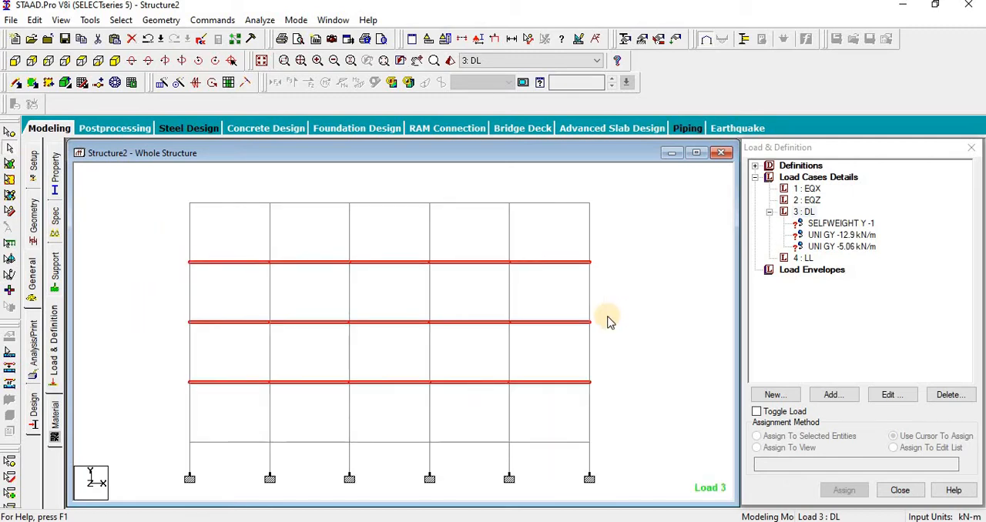
key(ctrl+g)
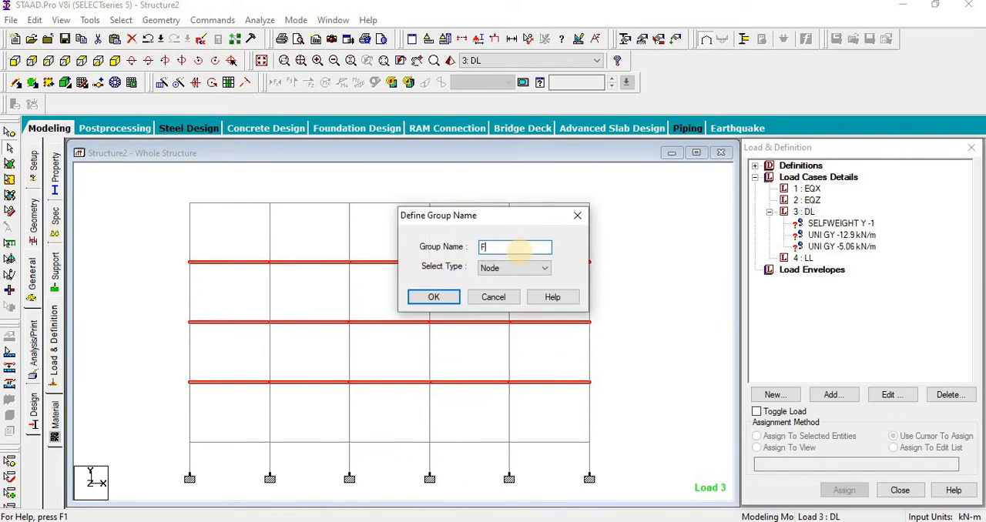
click(510, 270)
click(506, 310)
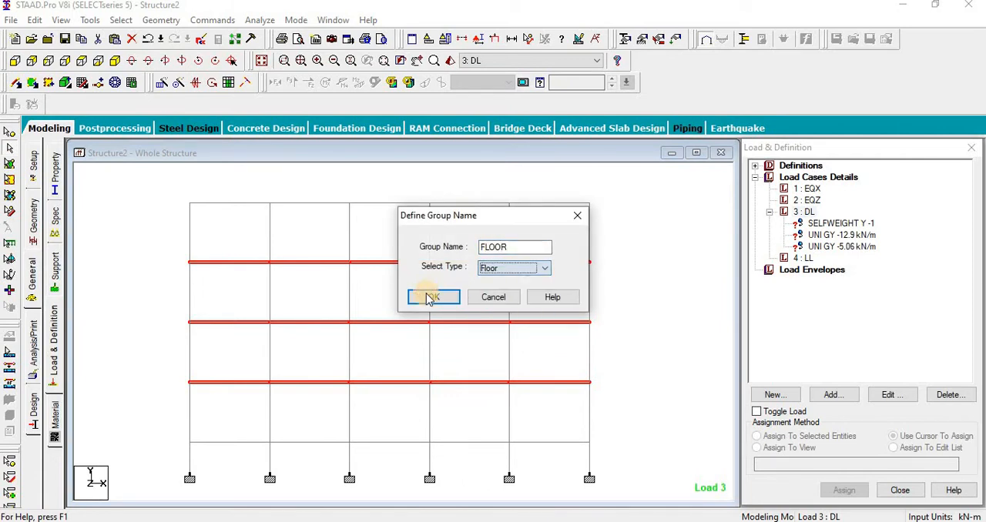
click(434, 297)
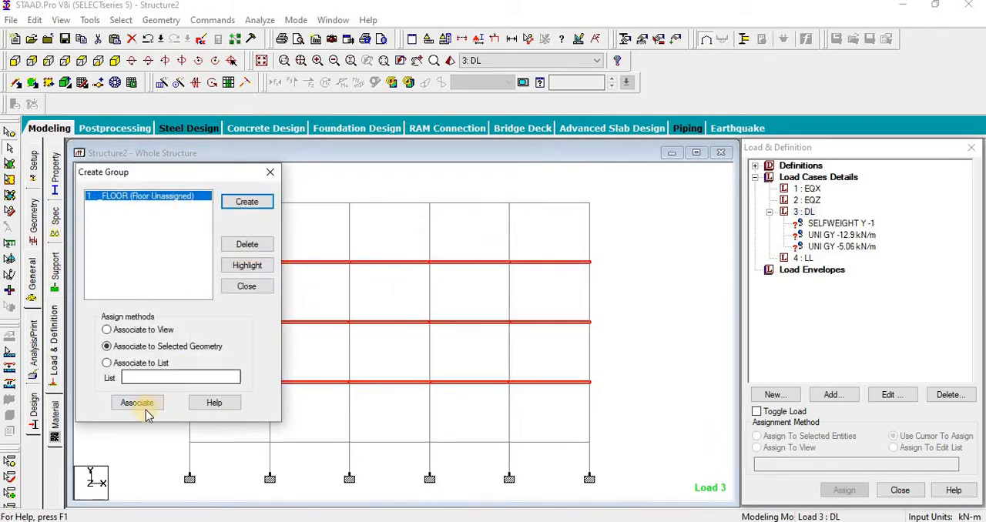
click(139, 403)
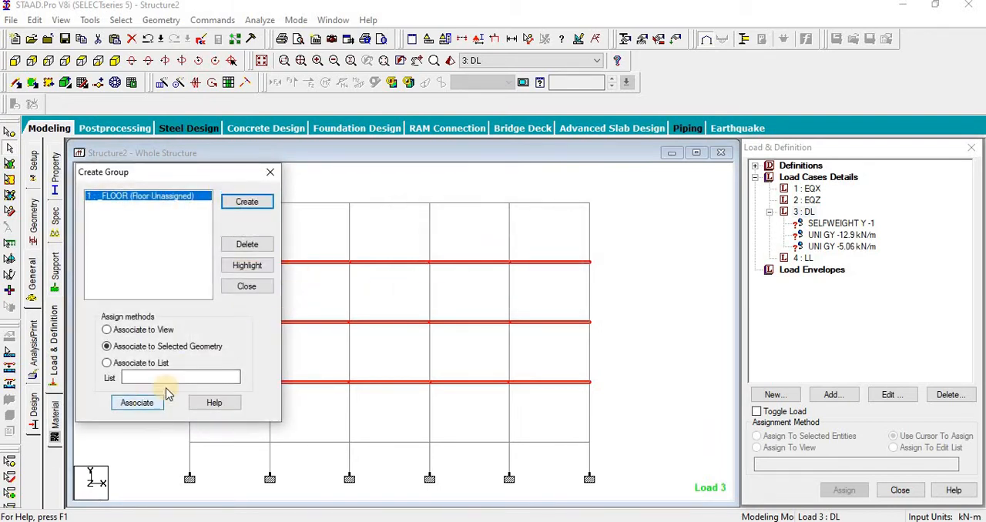
Step: Select the top-level beams and associate them with a new Floor-type group named TERRACE, and finish creating groups
click(462, 160)
middle_drag(645, 401, 605, 393)
scroll(627, 397, down, 3)
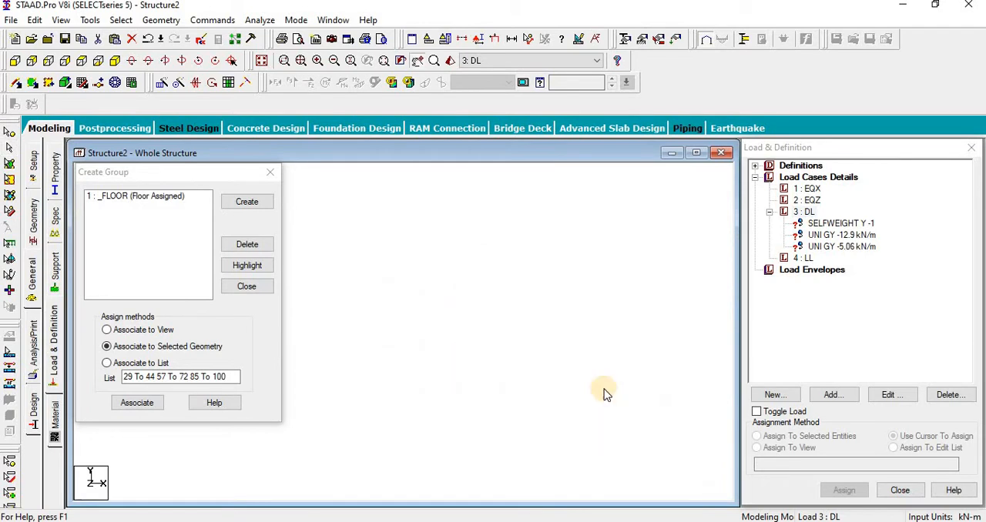
click(442, 318)
drag(427, 257, 719, 280)
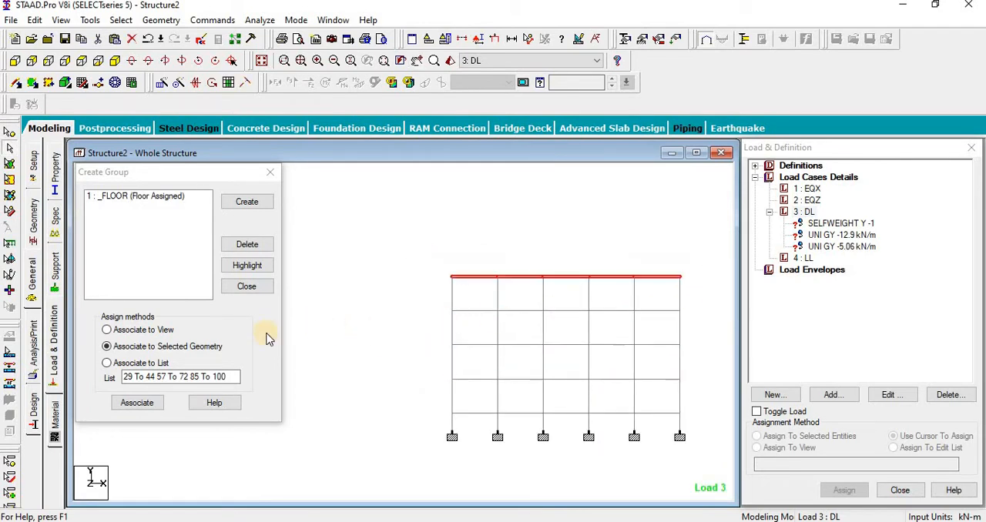
click(269, 210)
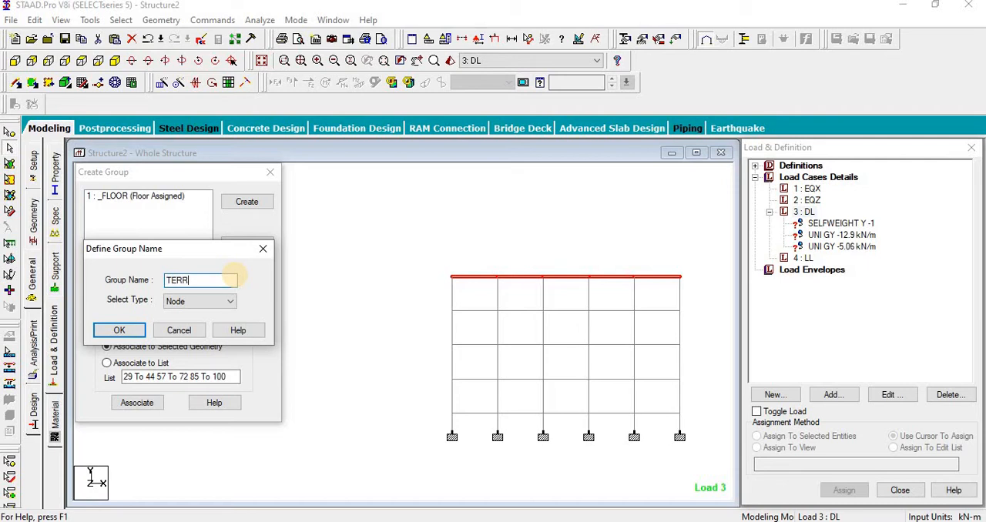
click(202, 302)
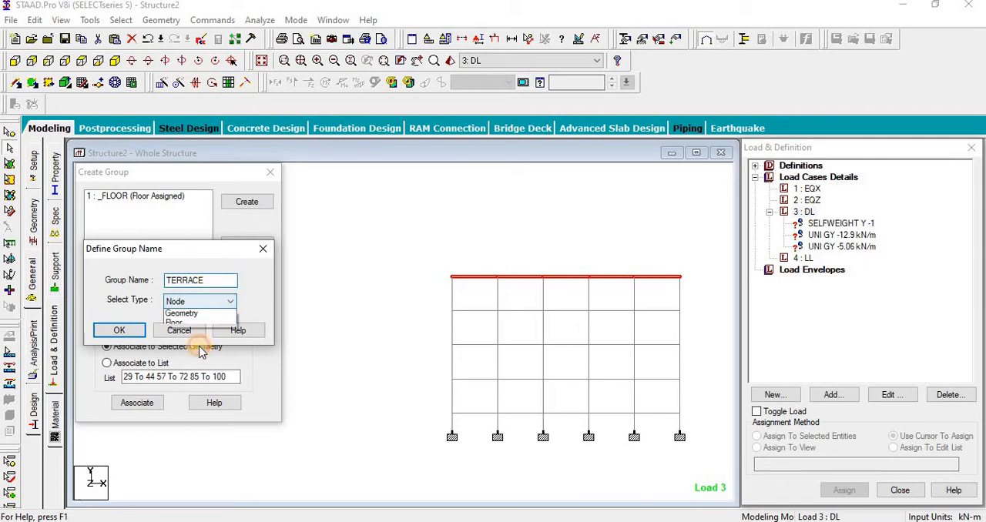
click(193, 336)
click(122, 332)
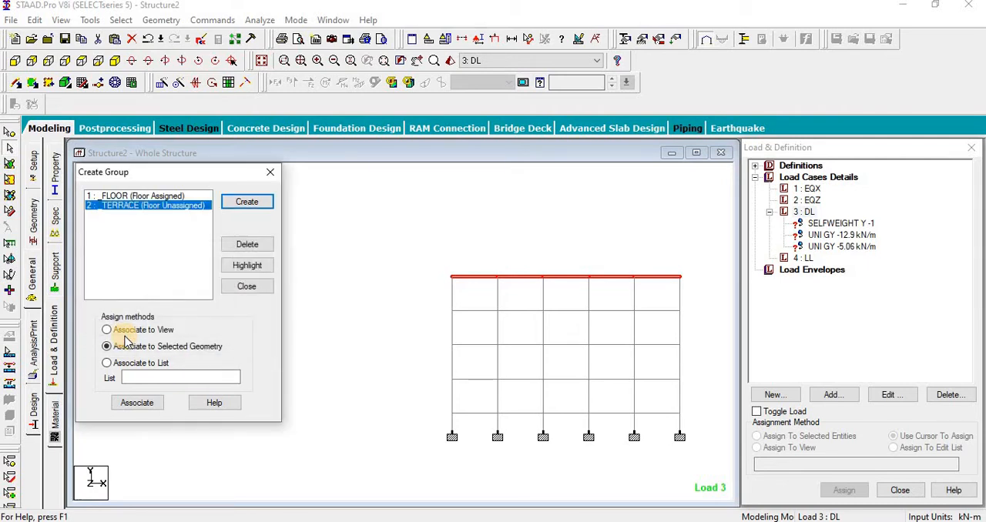
click(154, 403)
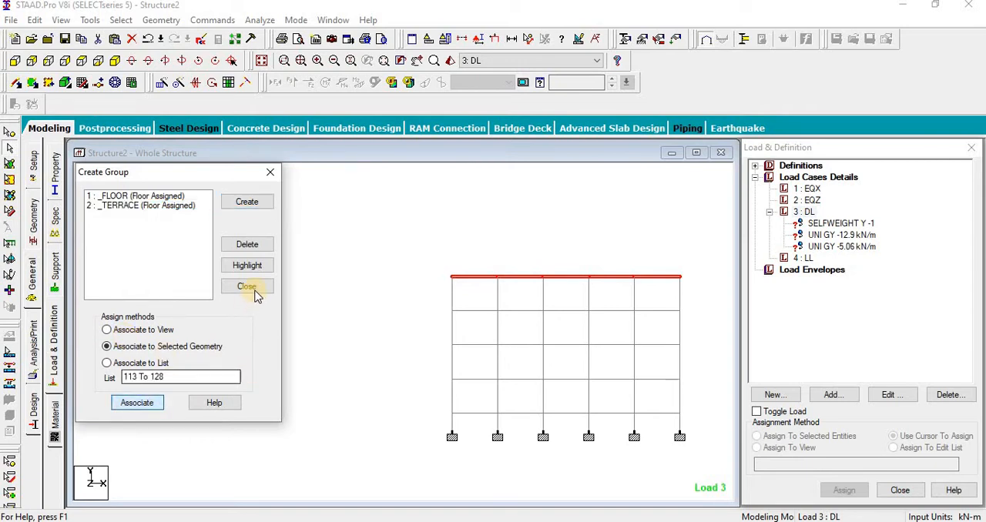
click(248, 287)
Step: Add to load case DL a group floor load on FLOOR with pressure 4.62 kN/m2 in Global Y
click(261, 60)
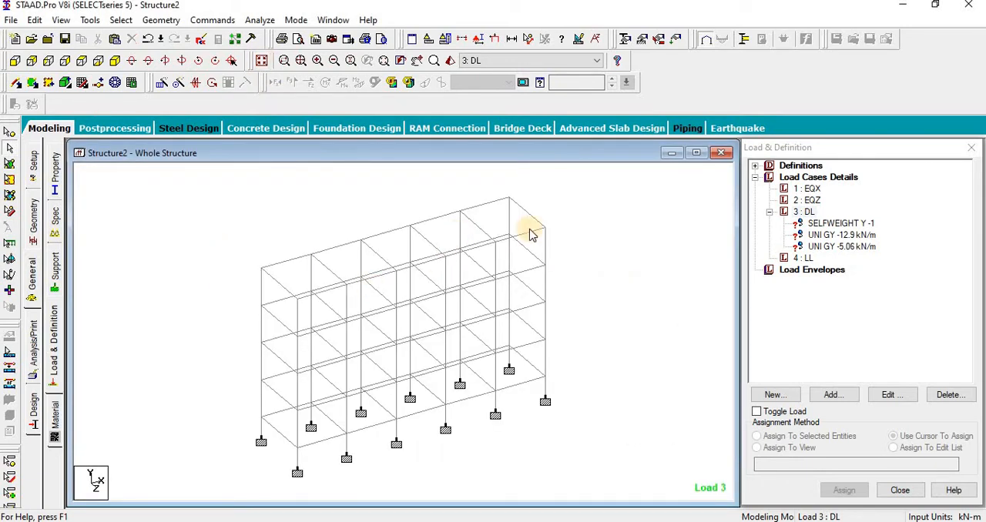
click(803, 212)
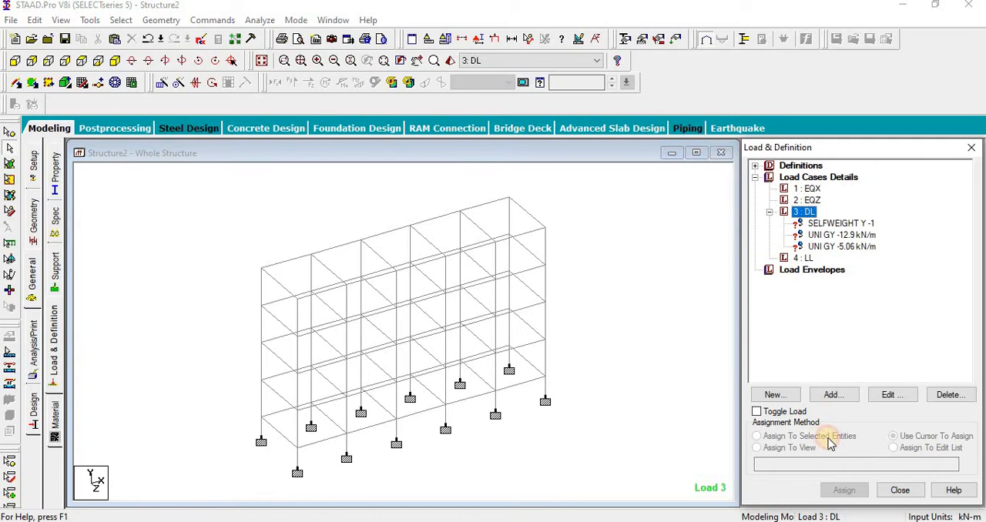
click(832, 394)
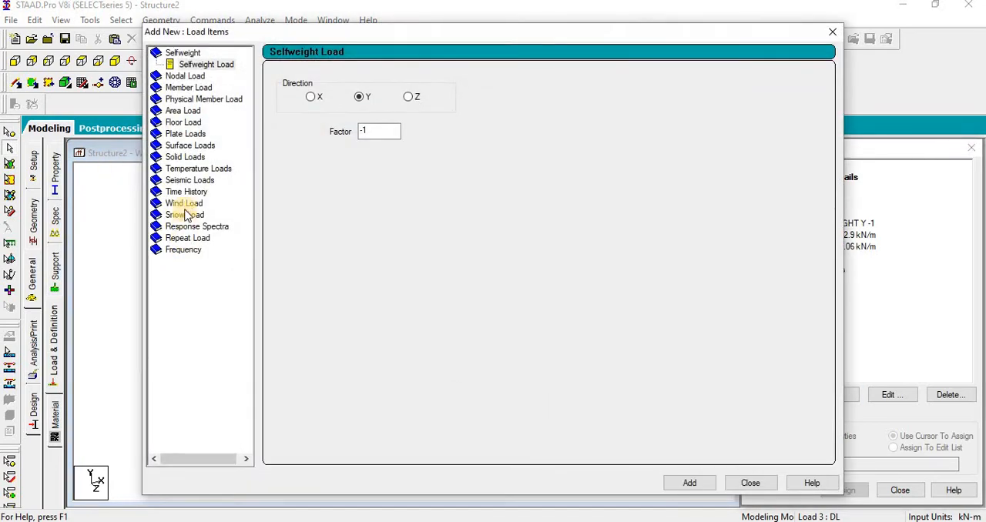
click(185, 122)
click(352, 103)
click(455, 87)
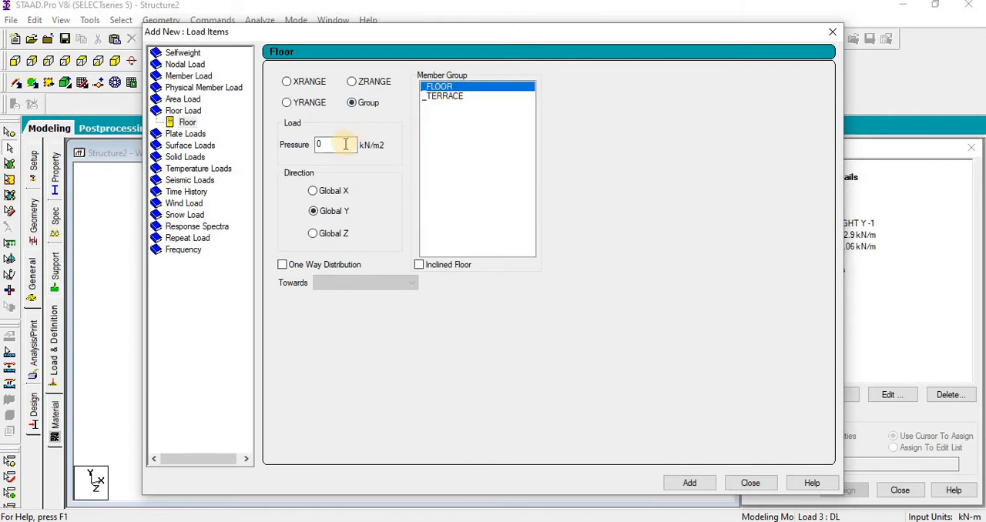
double_click(320, 144)
click(681, 521)
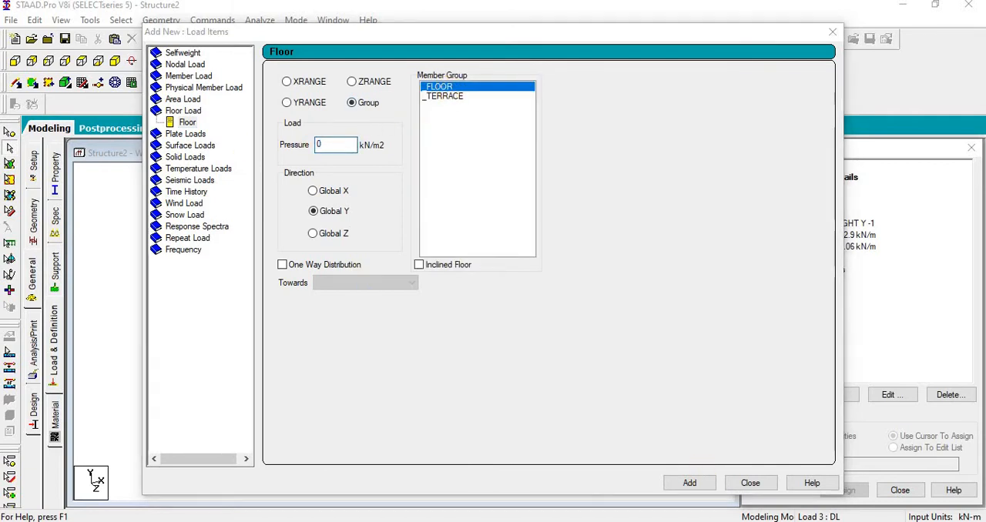
click(680, 521)
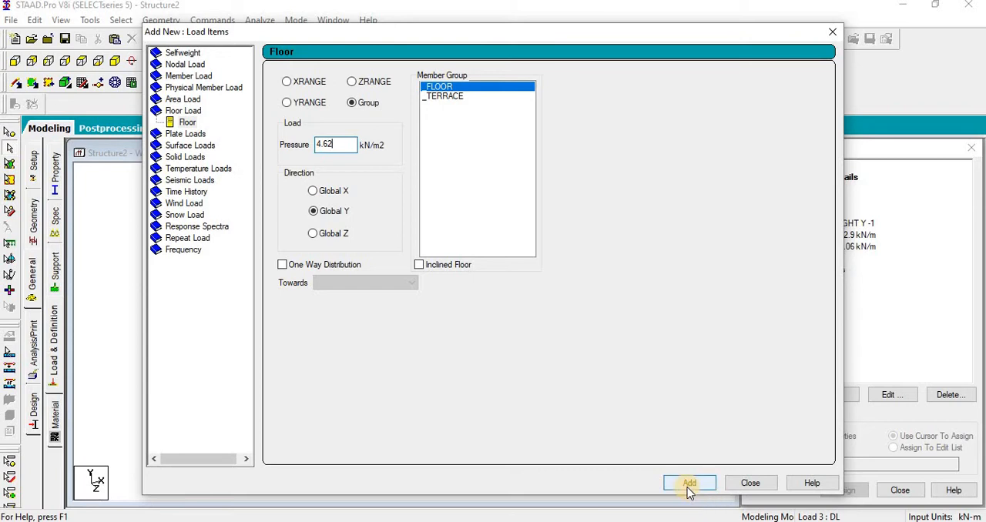
click(690, 483)
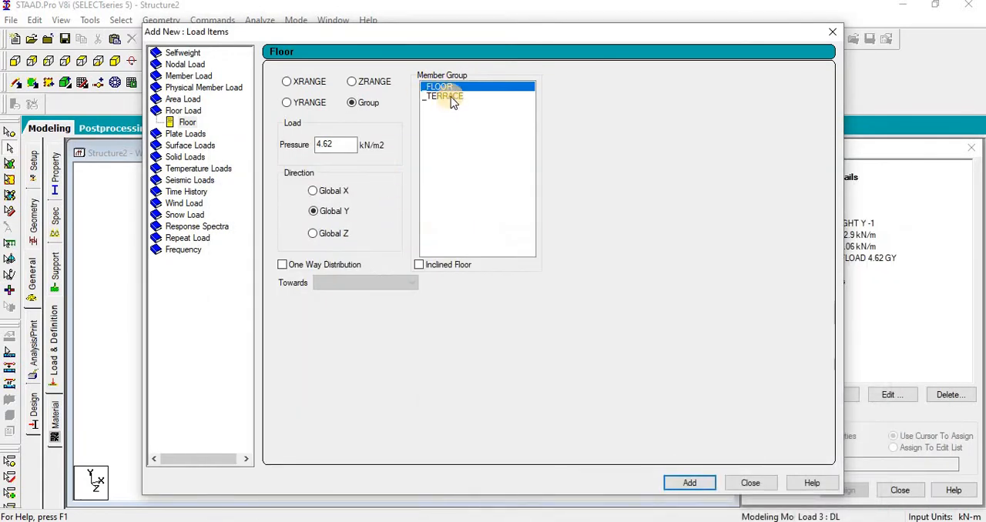
Step: Add a floor load of 6.12 kN/m2 in Global Y on the TERRACE group and finish adding load items
click(451, 98)
drag(352, 145, 232, 152)
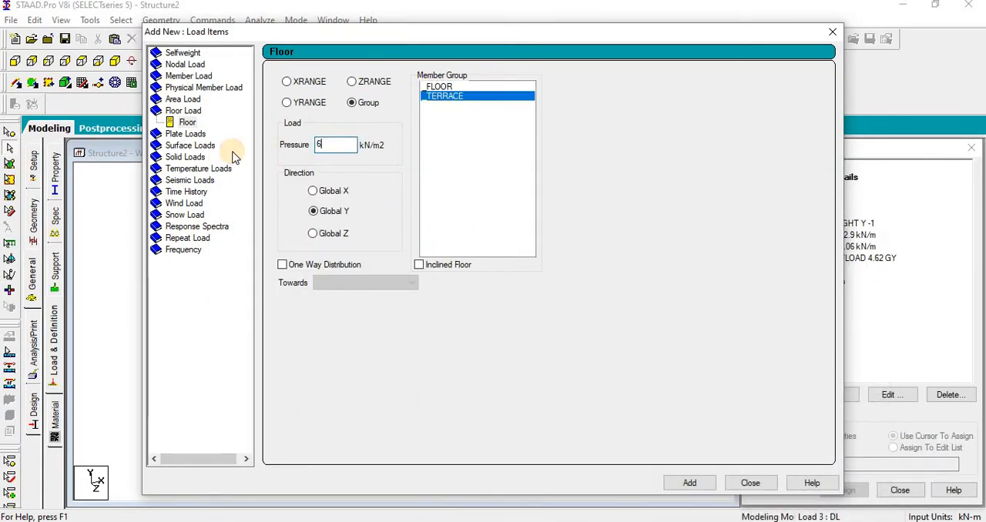
click(690, 486)
click(749, 483)
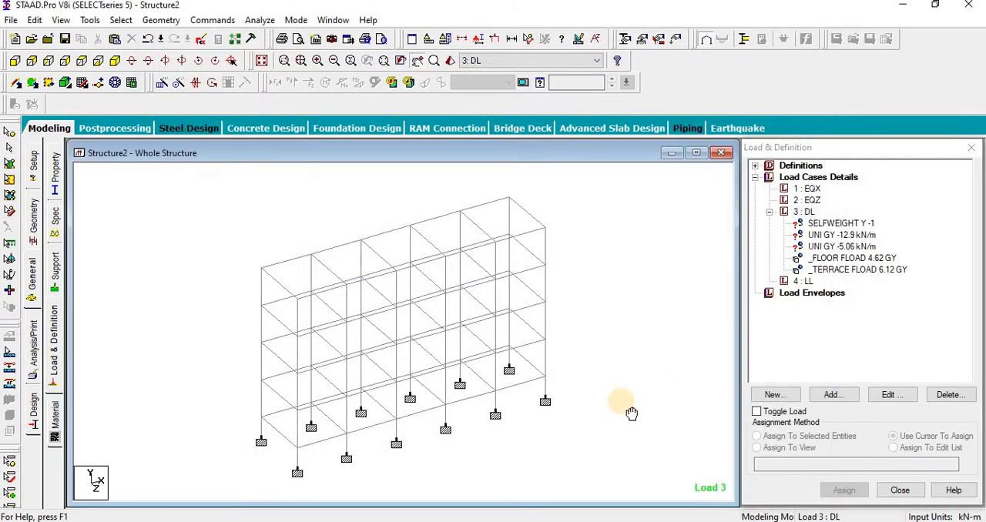
Step: Change the pressure of the FLOOR group's floor load in load case DL to -4.62 kN/m2
middle_drag(631, 413, 618, 416)
click(861, 259)
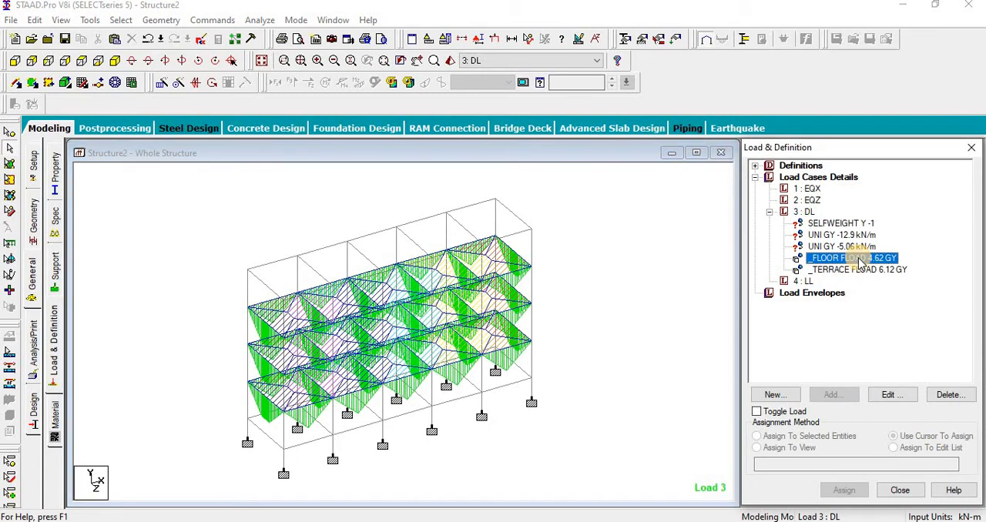
double_click(815, 258)
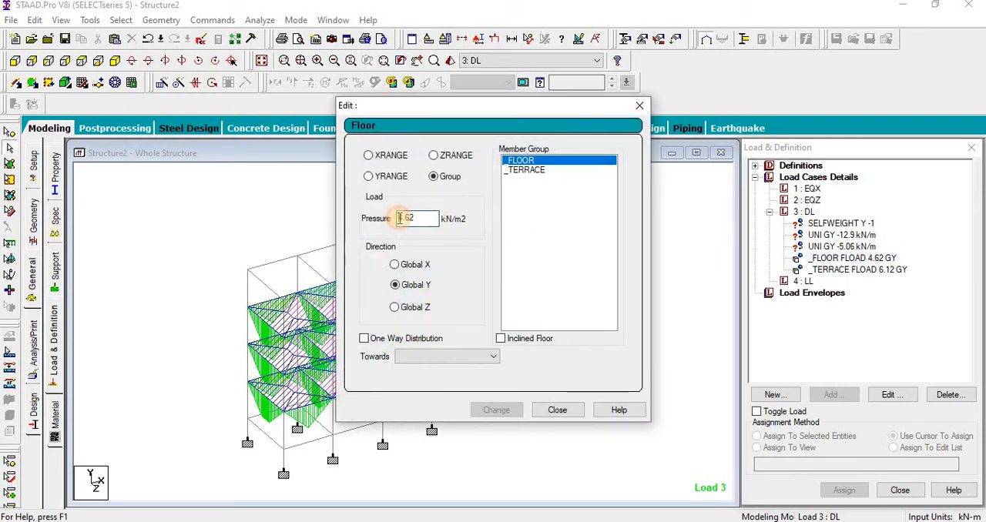
text(-)
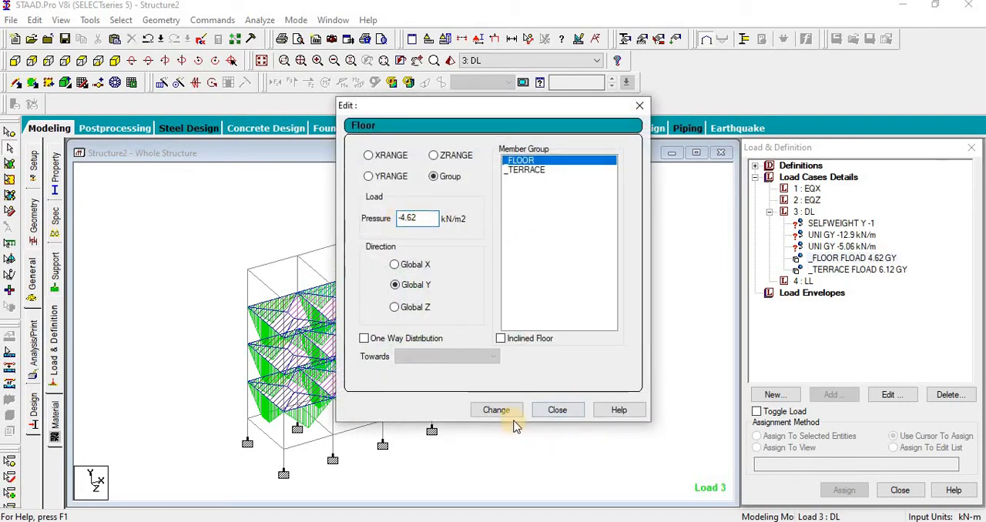
click(510, 411)
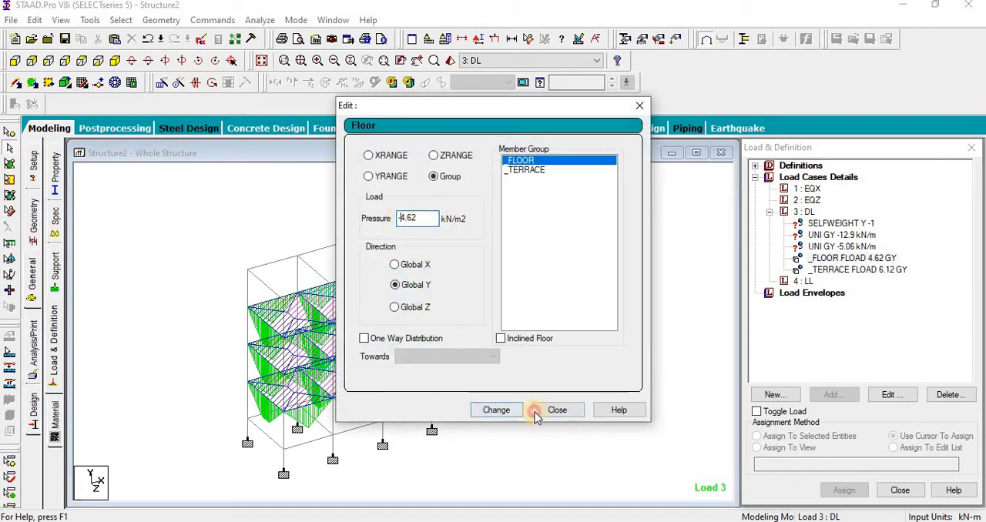
Step: Change the pressure of the TERRACE group's floor load in load case DL to -6.12 kN/m2
double_click(869, 271)
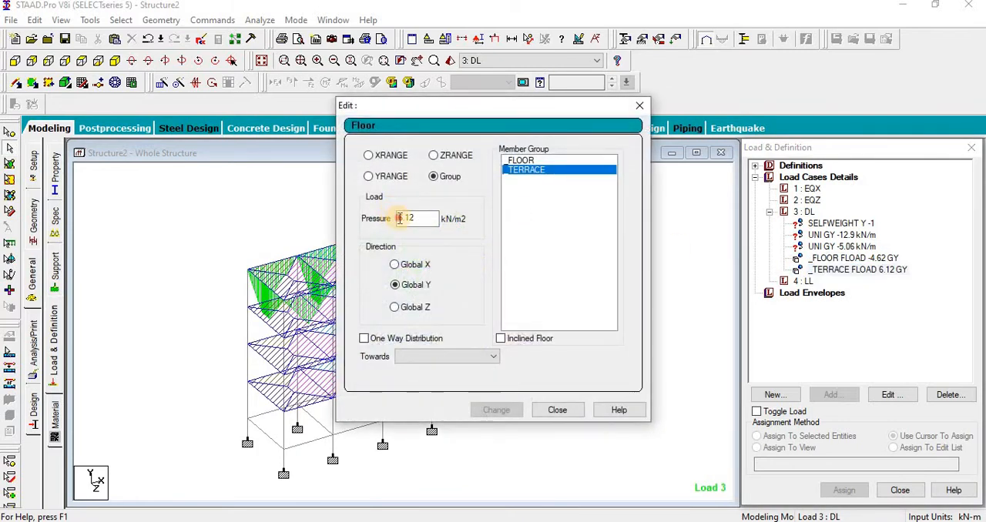
text(-)
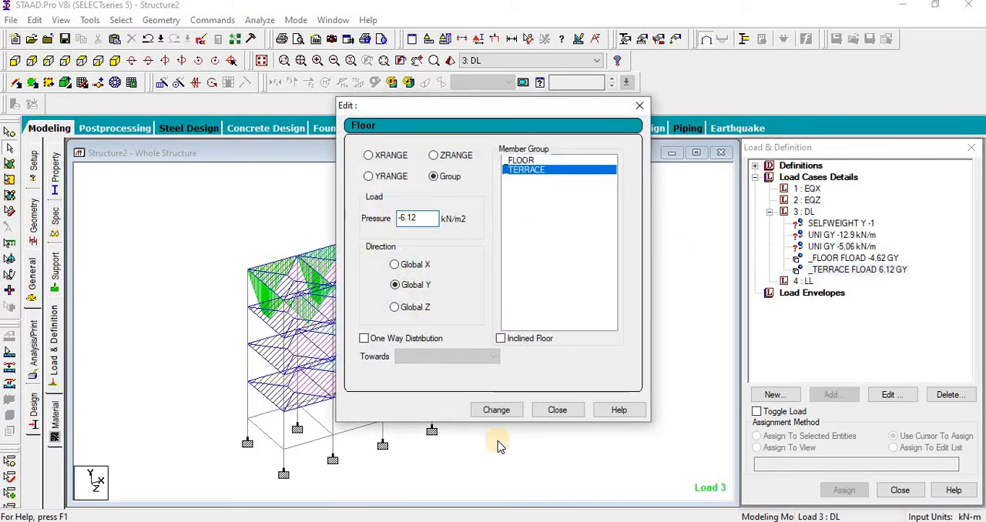
click(502, 410)
click(557, 410)
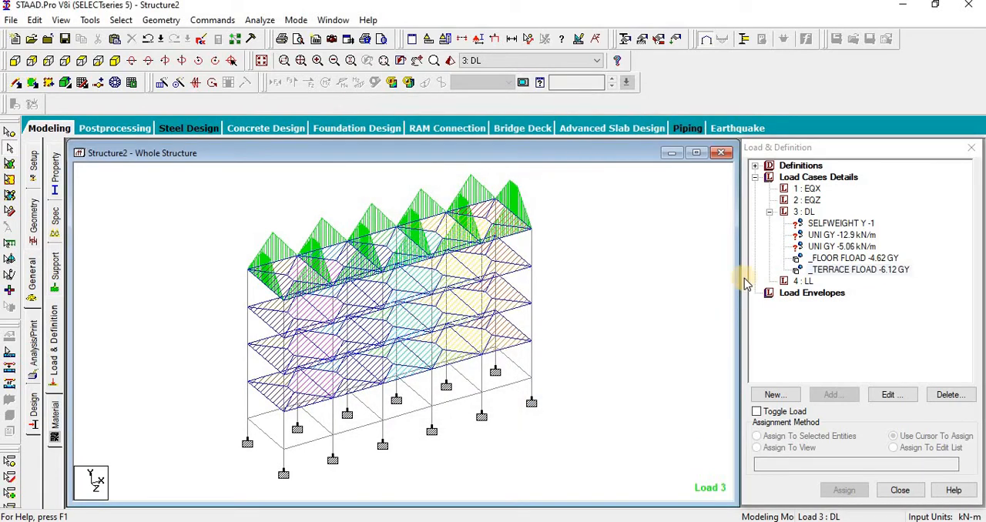
Step: Assign the selfweight load of load case DL to all members in the view
click(838, 224)
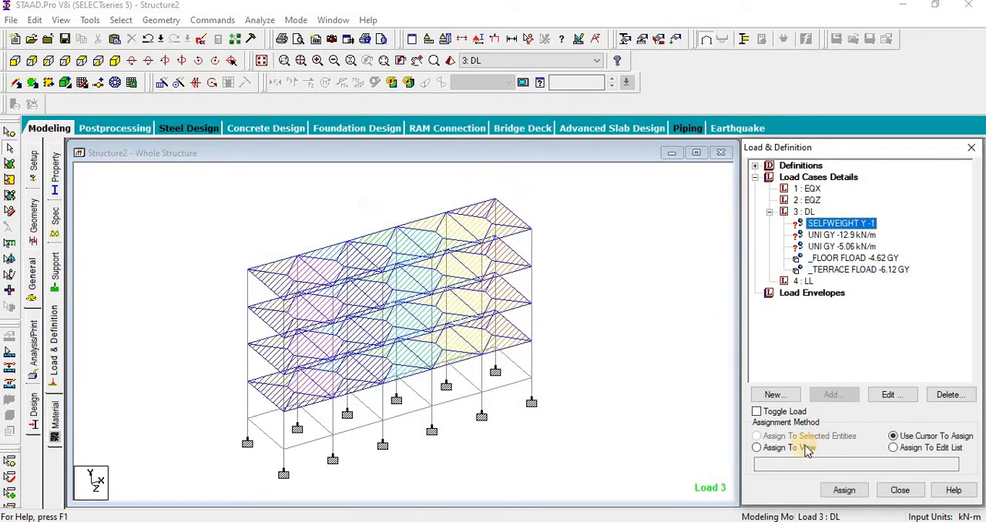
click(845, 488)
click(886, 360)
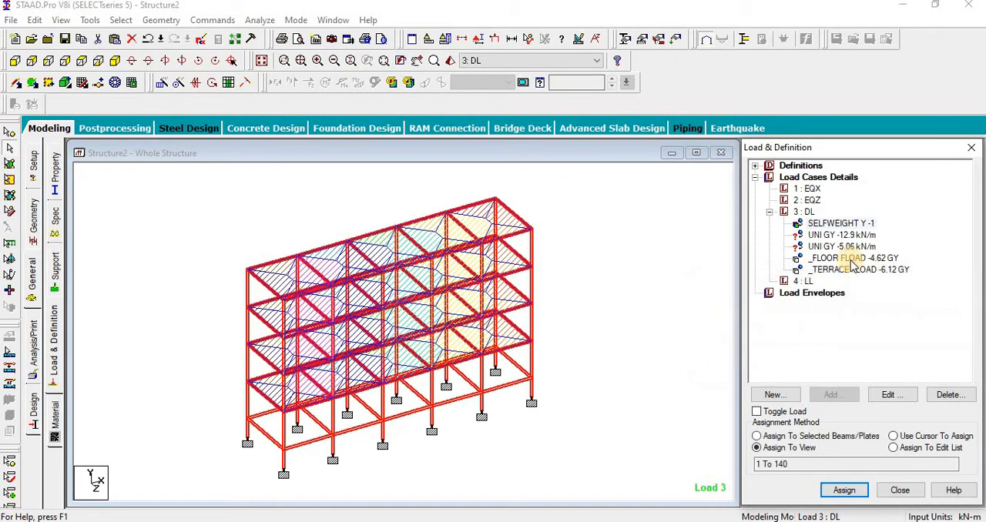
Step: Assign the -12.9 kN/m uniform load of load case DL to all beams on the four levels below the roof
click(842, 235)
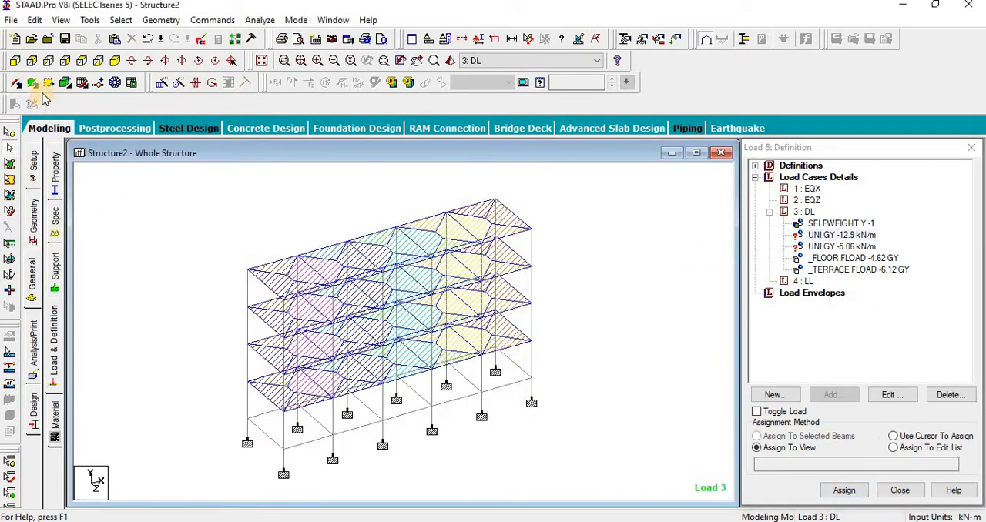
click(15, 62)
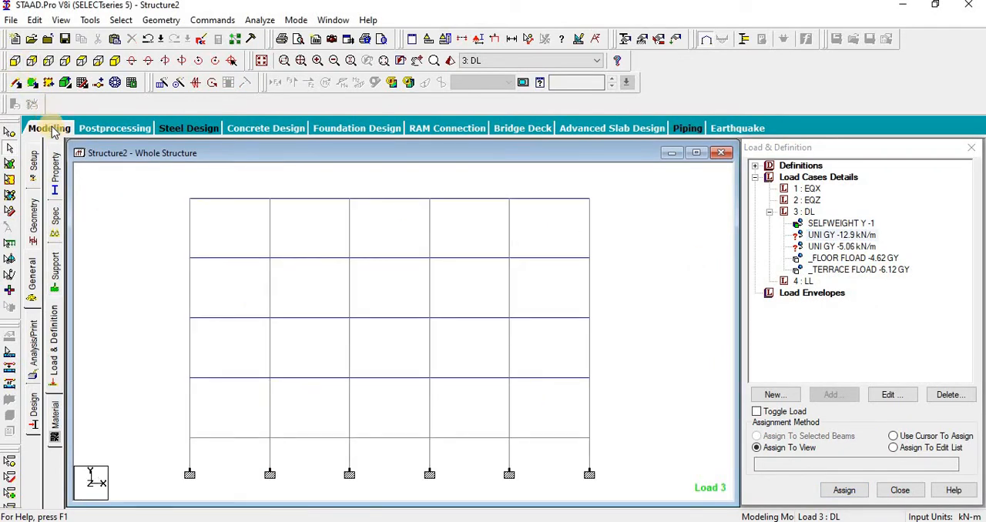
drag(174, 254, 637, 275)
drag(613, 334, 614, 336)
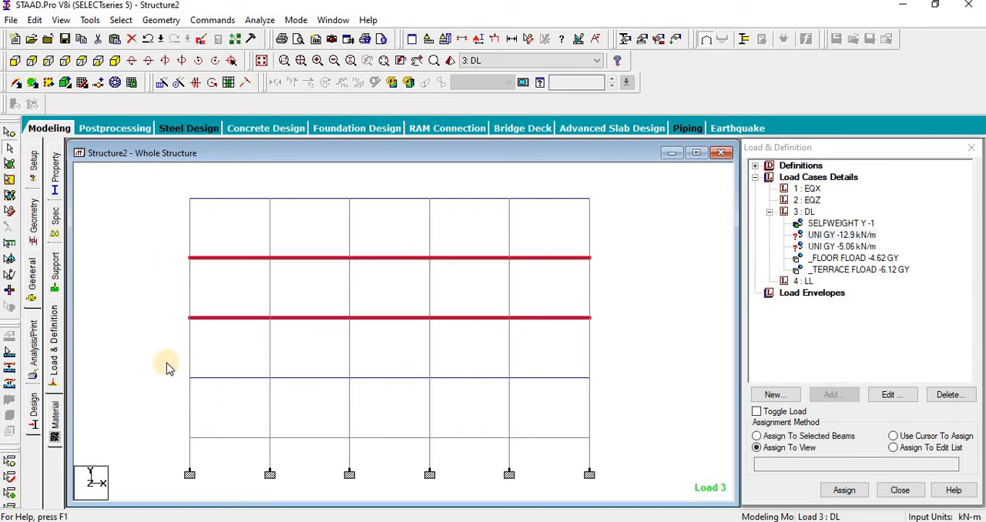
drag(165, 363, 638, 385)
drag(158, 423, 620, 451)
click(784, 437)
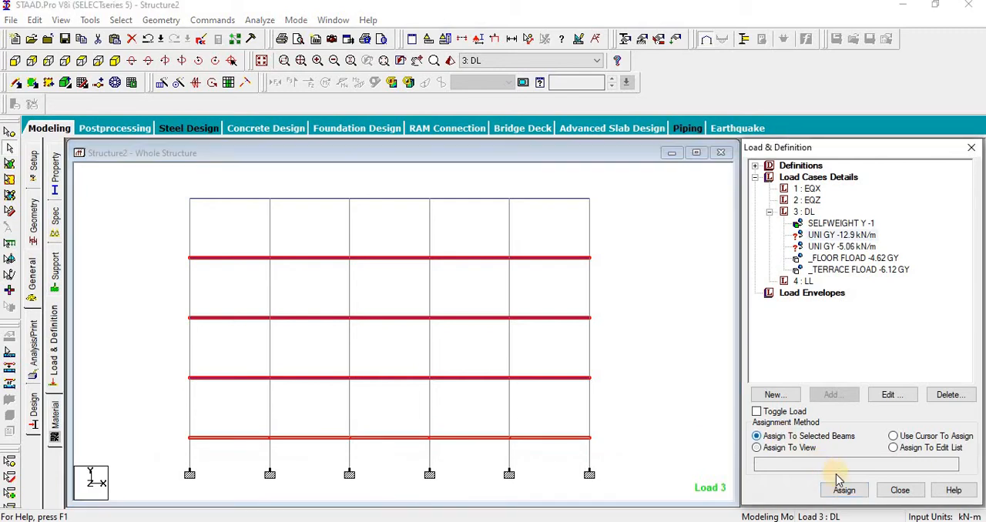
click(845, 490)
click(891, 367)
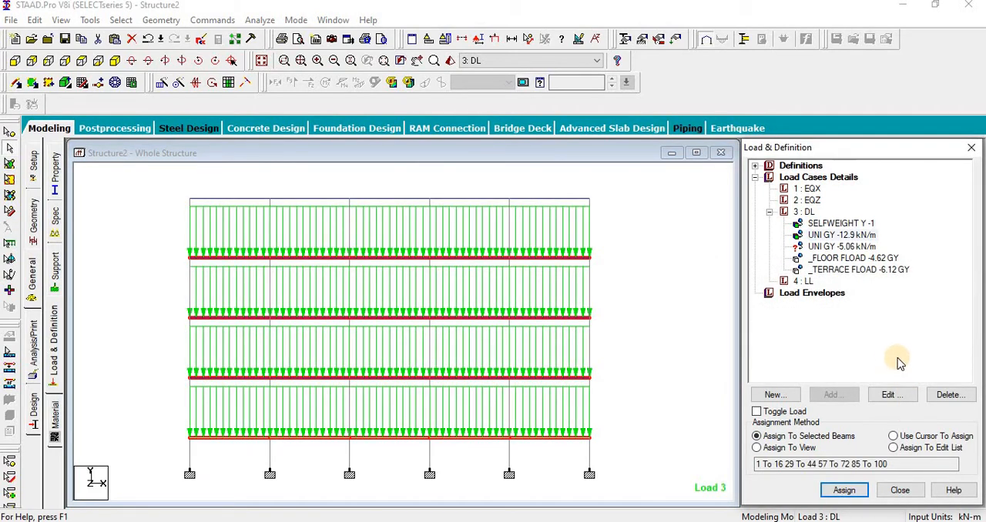
Step: Isolate the roof-level beams in the view and show them in plan
click(818, 246)
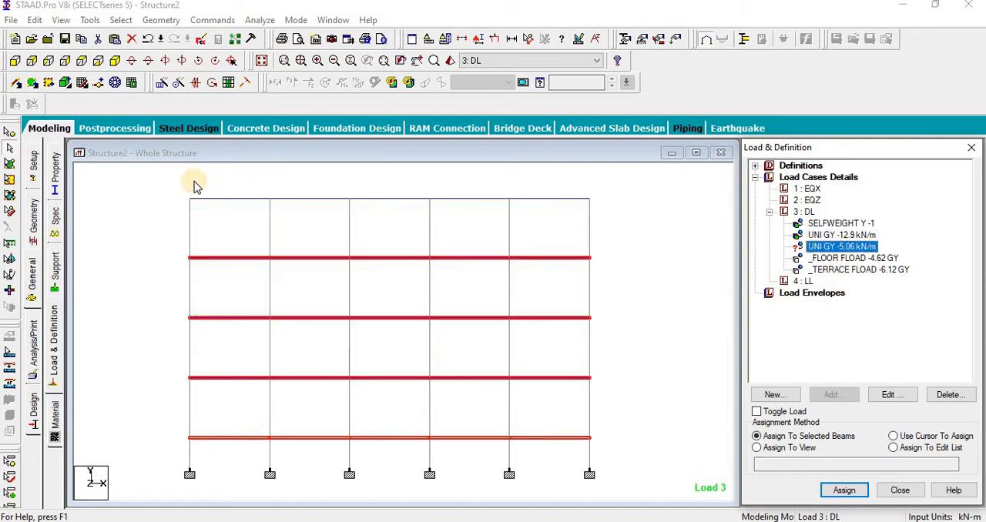
drag(155, 189, 717, 203)
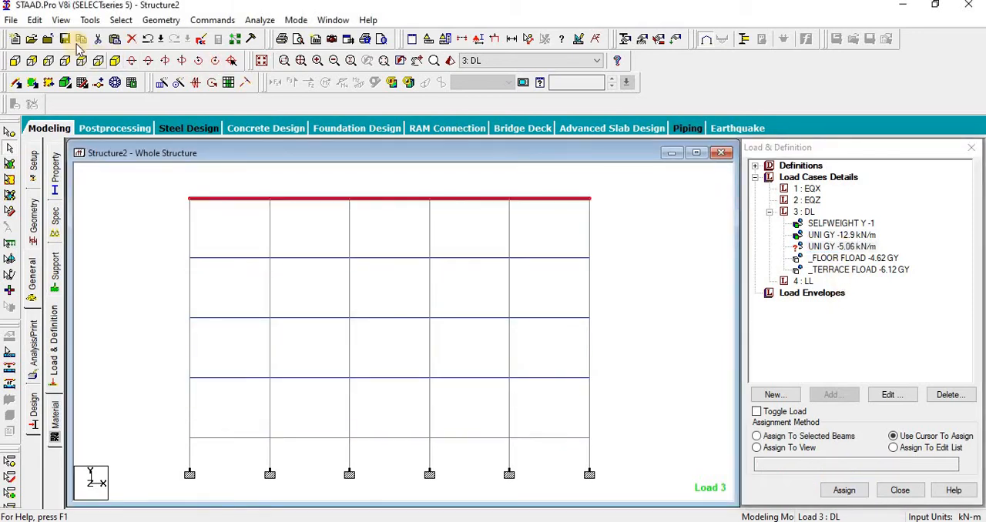
click(60, 19)
click(114, 65)
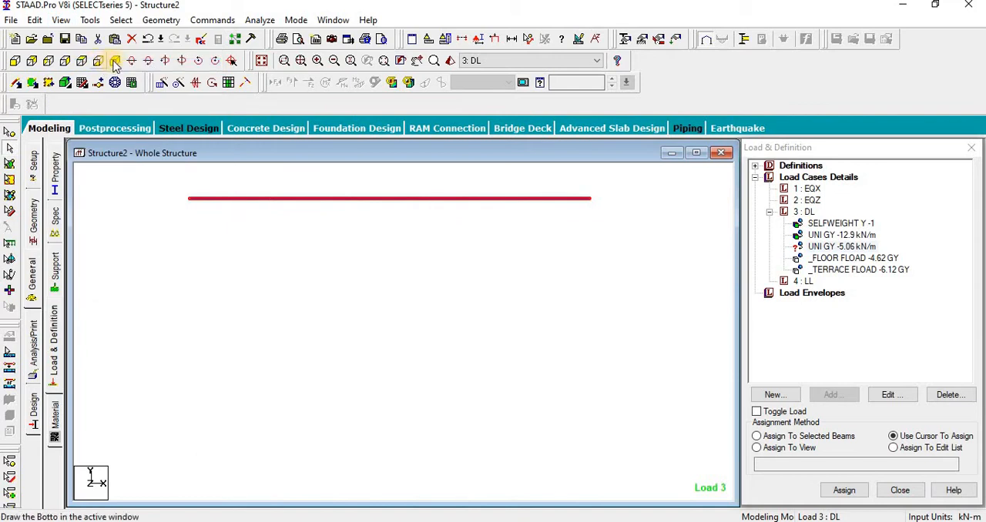
click(114, 62)
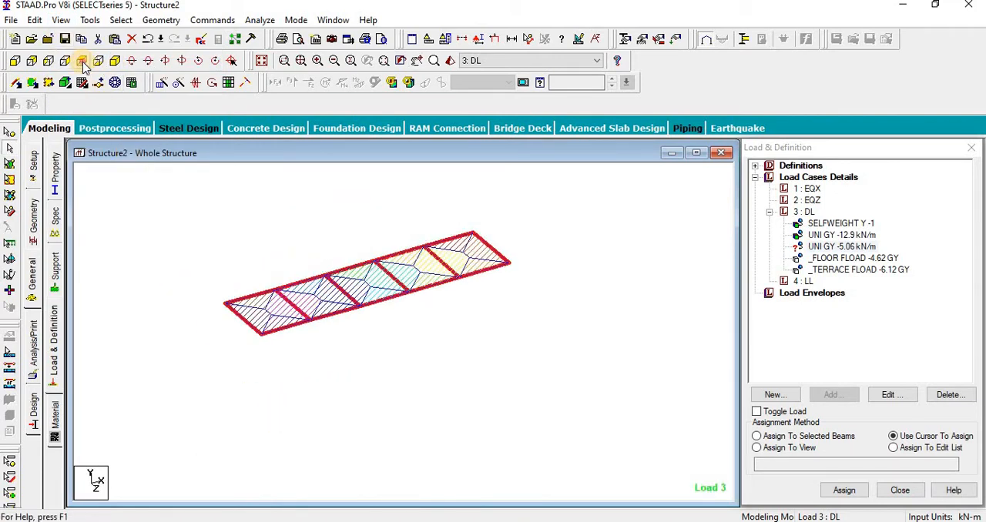
click(84, 63)
Step: Assign the -5.06 kN/m uniform load of load case DL to the roof's perimeter beams and display the whole structure again
click(828, 247)
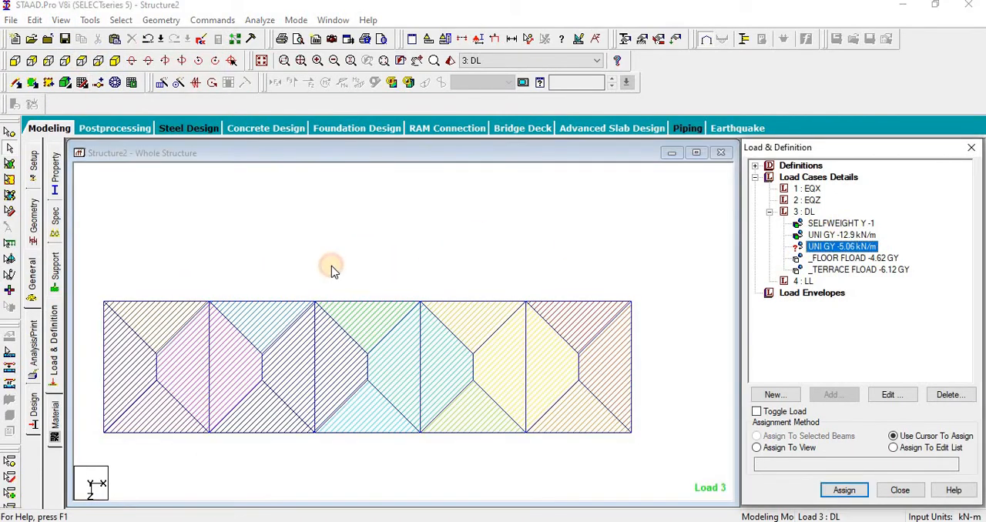
drag(119, 282, 654, 316)
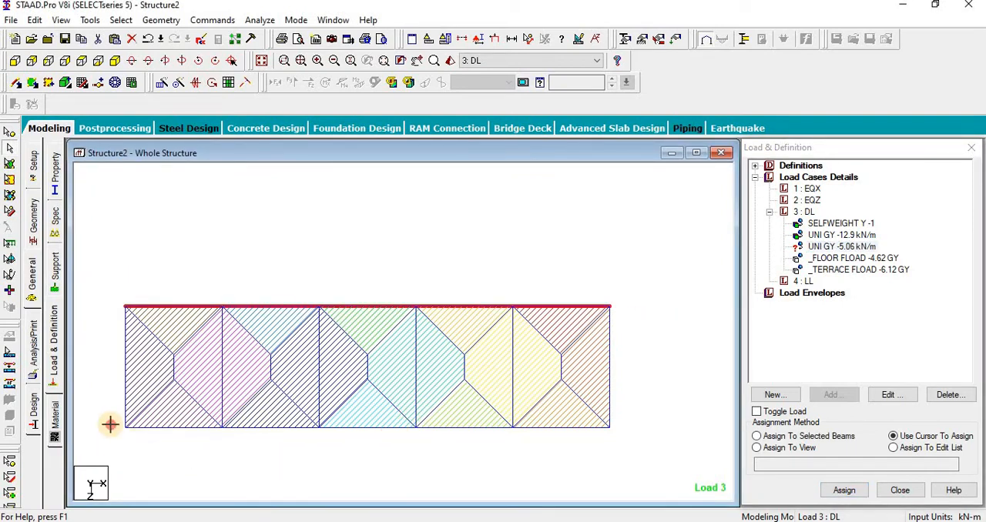
ctrl+drag(694, 452, 695, 452)
ctrl+drag(97, 285, 134, 451)
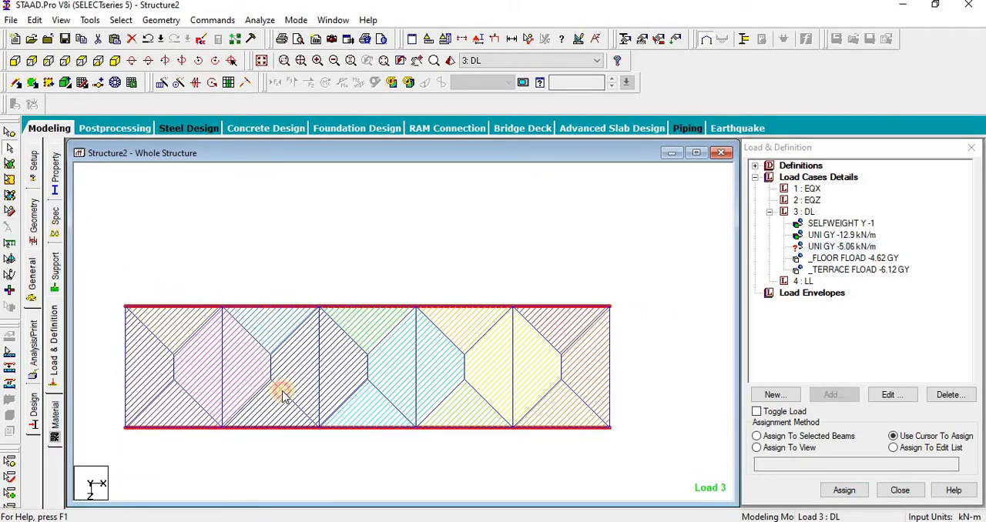
ctrl+drag(614, 272, 728, 477)
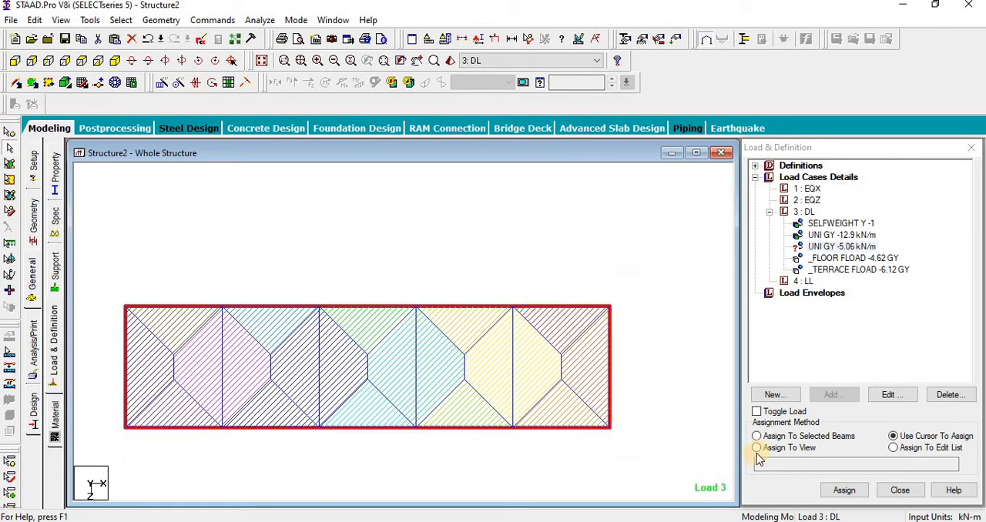
click(756, 436)
click(856, 493)
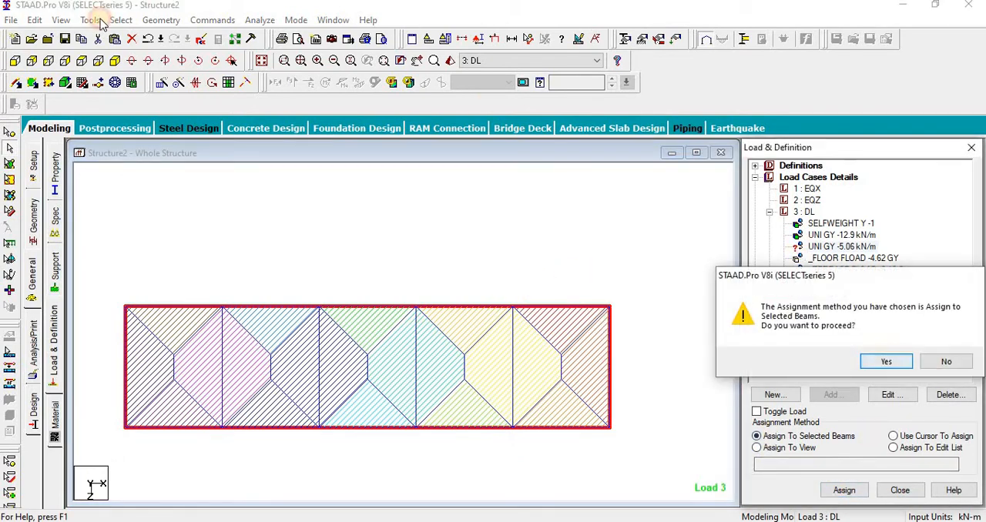
click(819, 359)
click(262, 61)
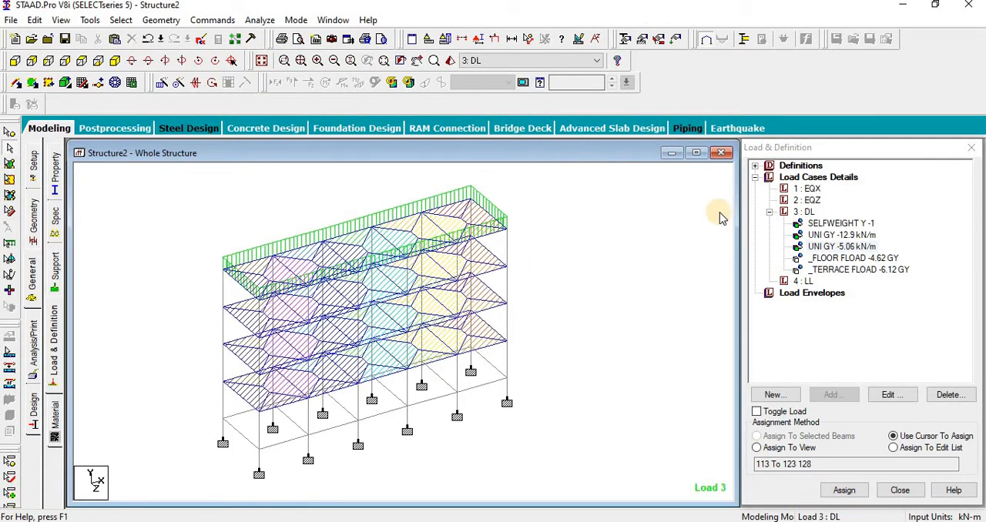
Step: Add a floor load of -2 kN/m2 in Global Y on the FLOOR group to load case LL
click(809, 282)
click(830, 394)
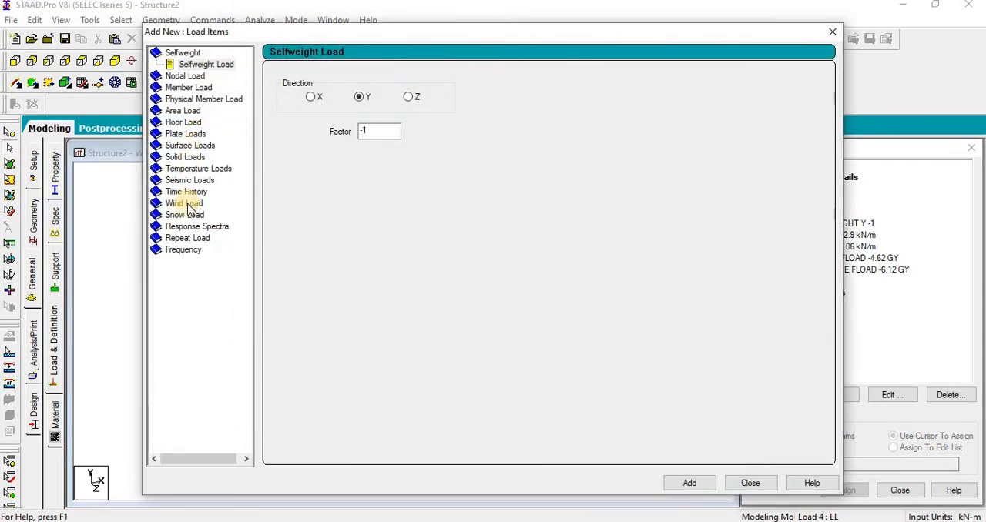
click(181, 124)
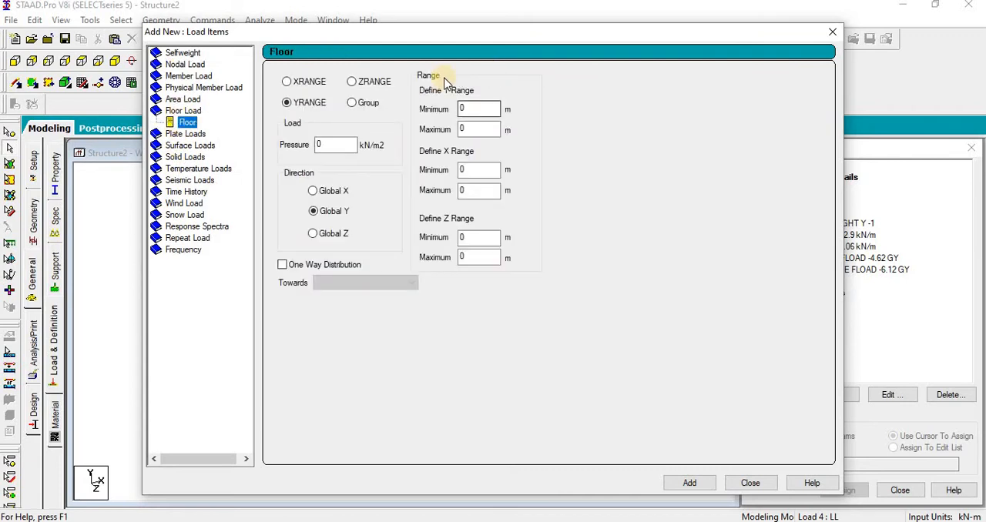
click(368, 102)
double_click(331, 145)
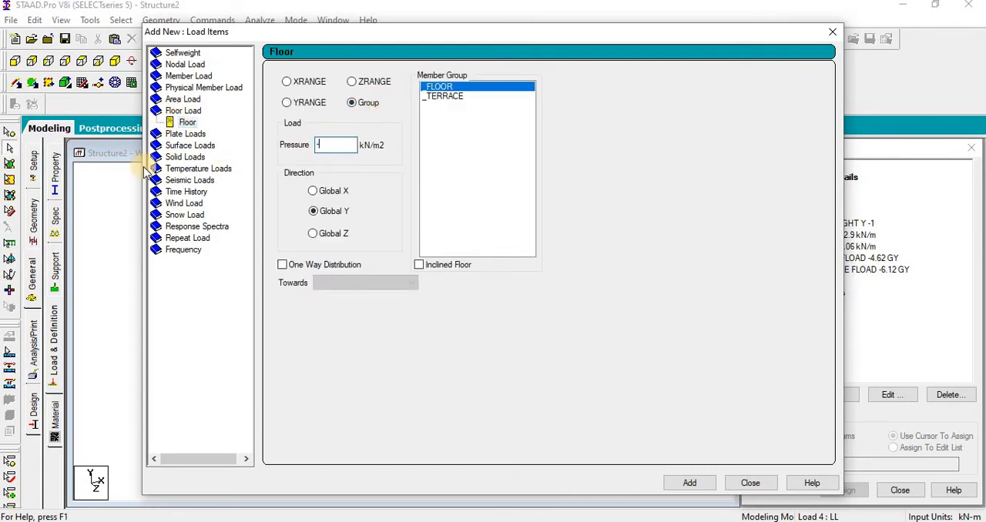
text(-2)
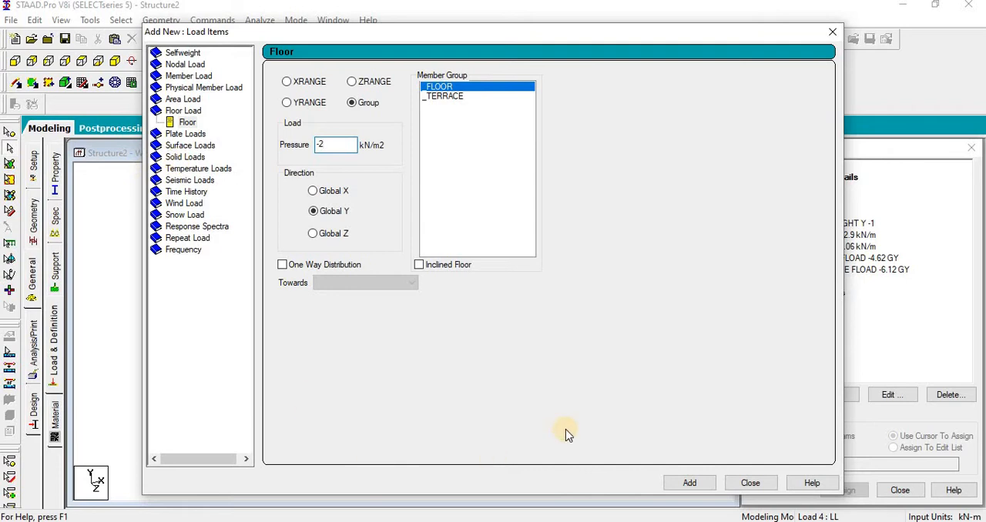
click(688, 484)
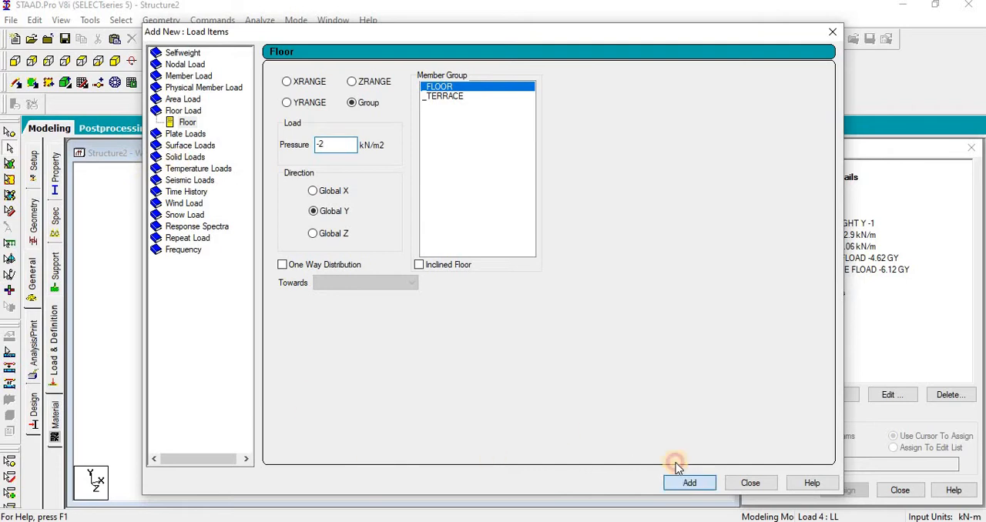
Step: Add a floor load of -1.5 kN/m2 in Global Y on the TERRACE group to load case LL and finish adding load items
click(448, 96)
double_click(321, 145)
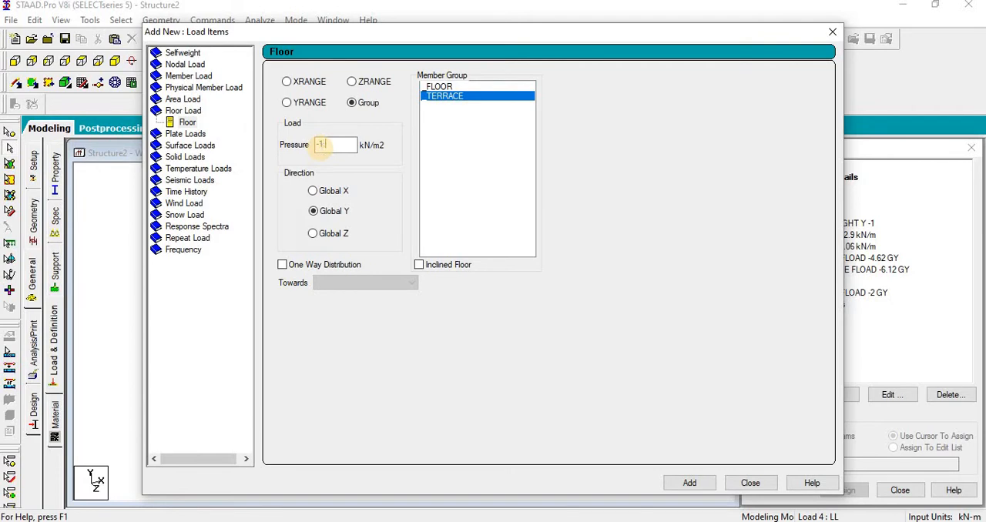
click(686, 487)
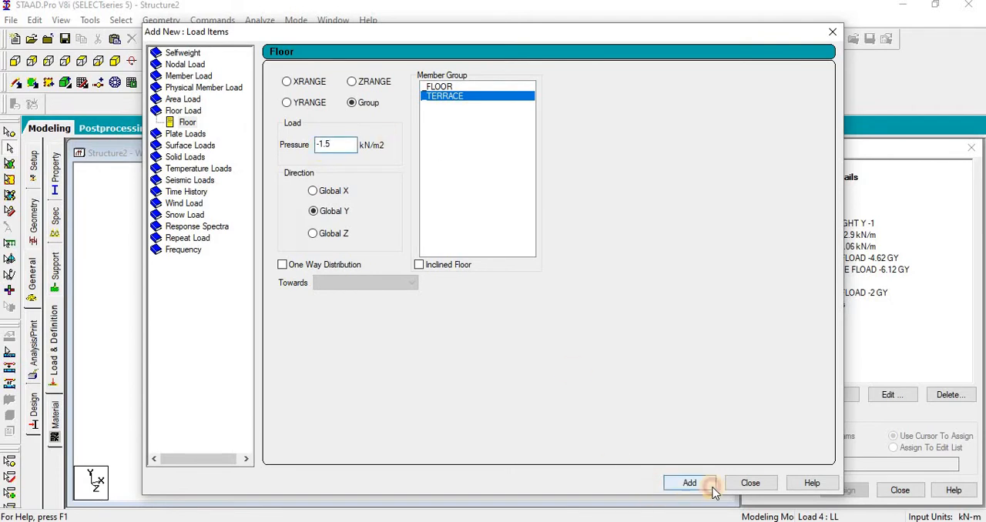
click(749, 484)
click(557, 373)
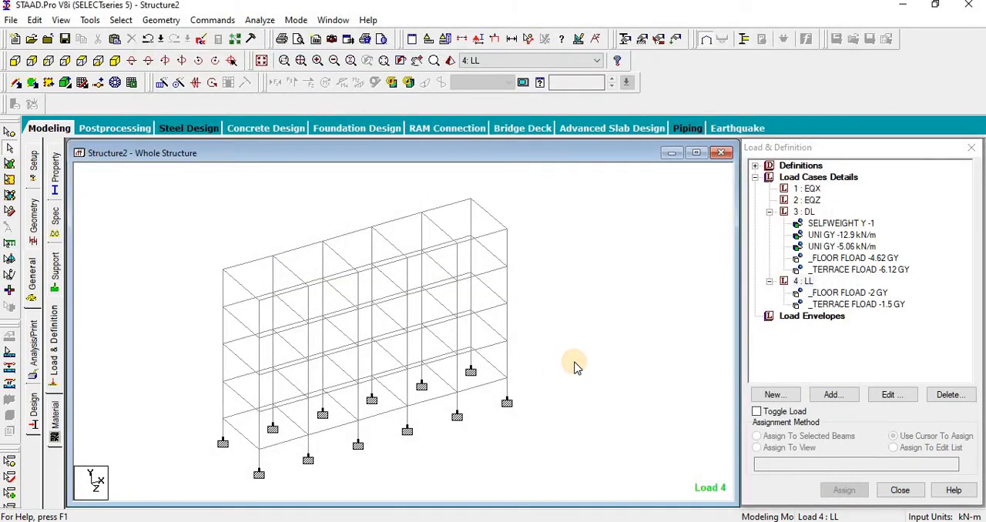
drag(601, 391, 579, 364)
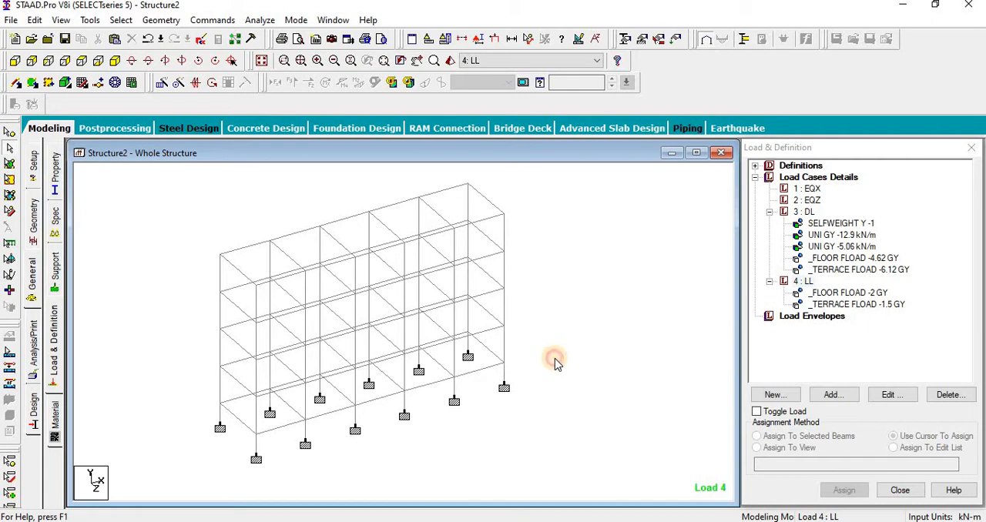
Step: Start a new seismic definition and set its code type to IS 1893 - 2002/2005
click(757, 167)
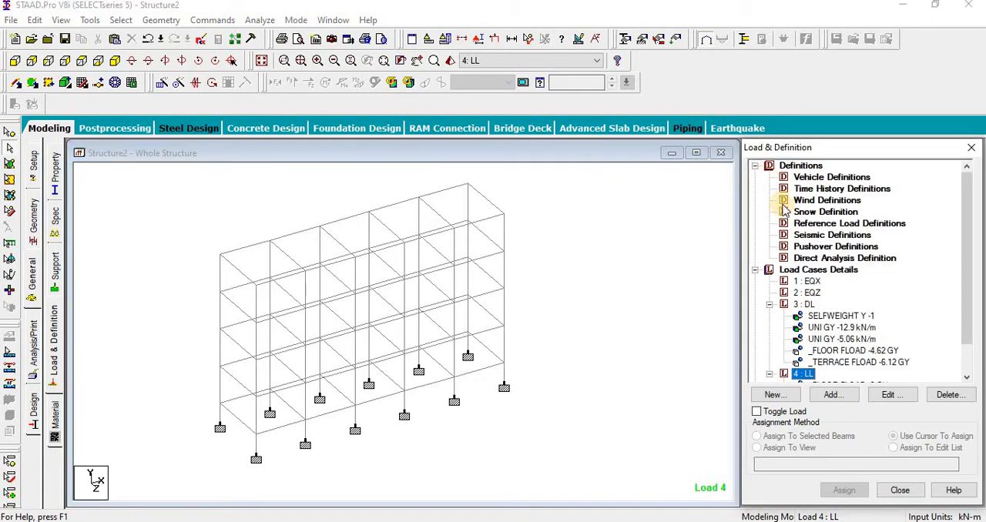
click(809, 235)
click(830, 394)
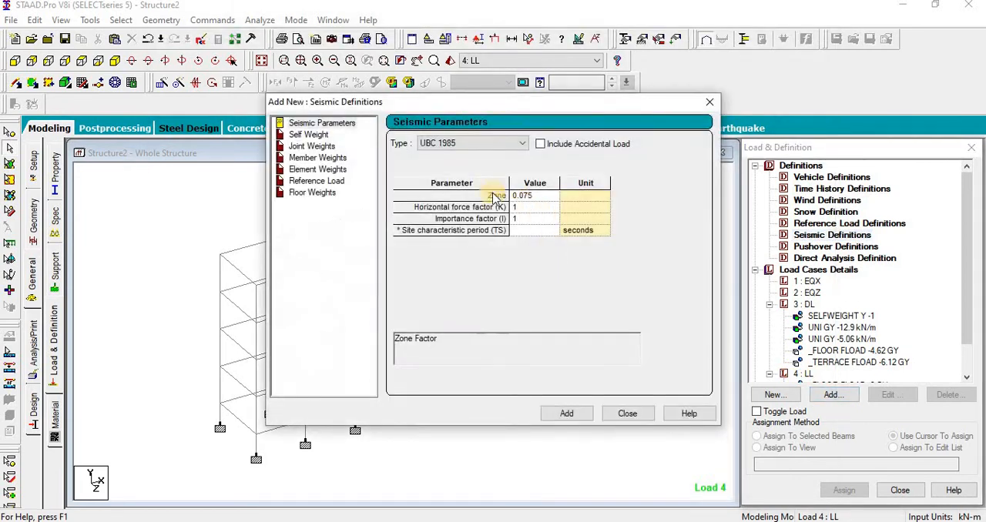
click(508, 145)
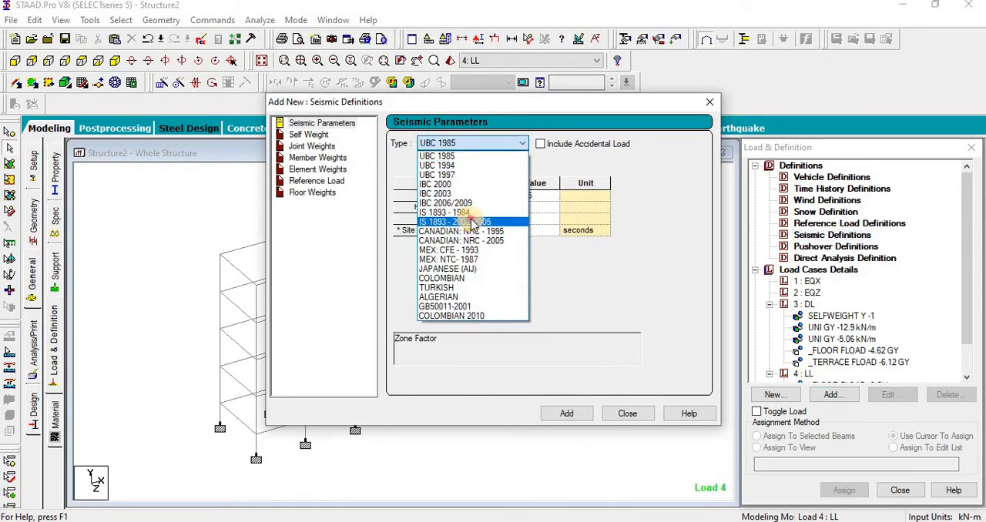
click(468, 215)
Step: Generate and add the seismic parameters for zone IV, special RC moment resisting frame, medium soil, RC frame building and 5% damping
click(592, 164)
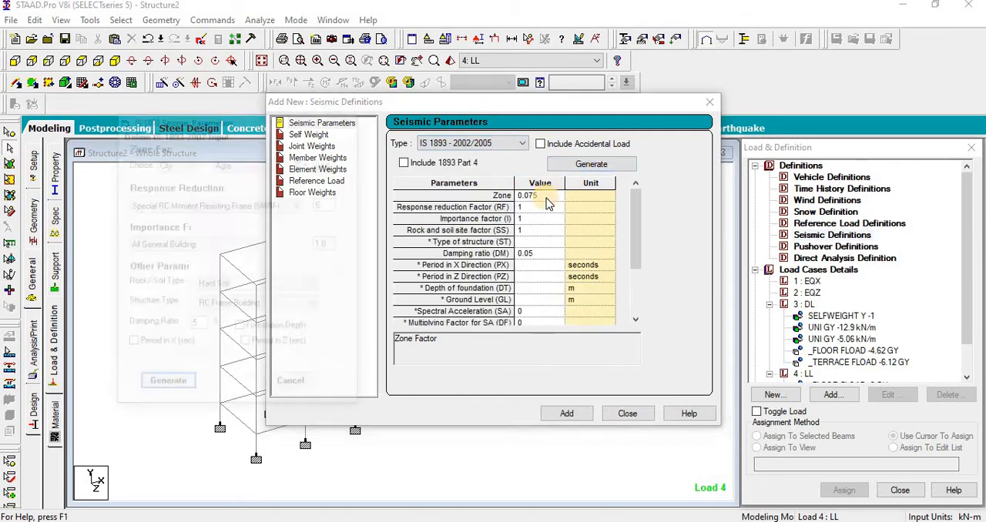
click(168, 163)
click(173, 185)
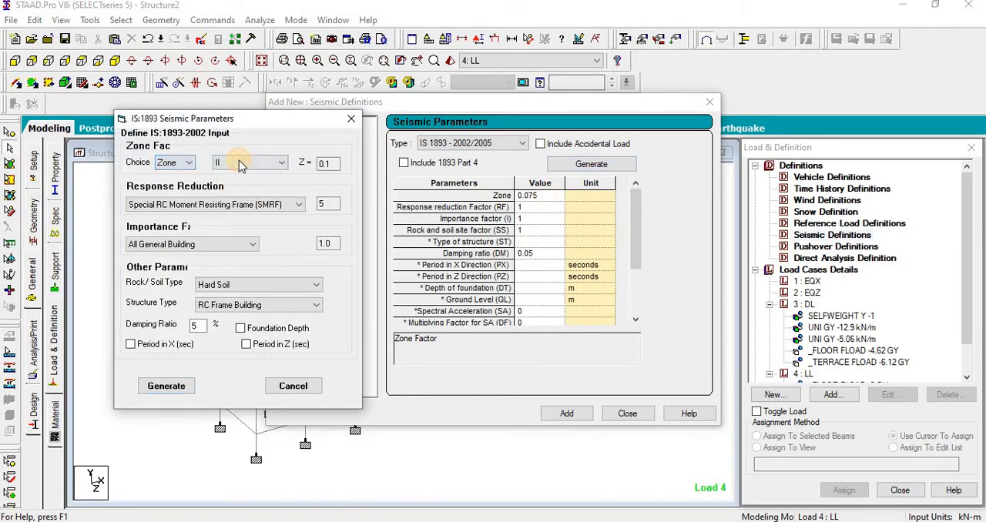
click(247, 162)
click(243, 195)
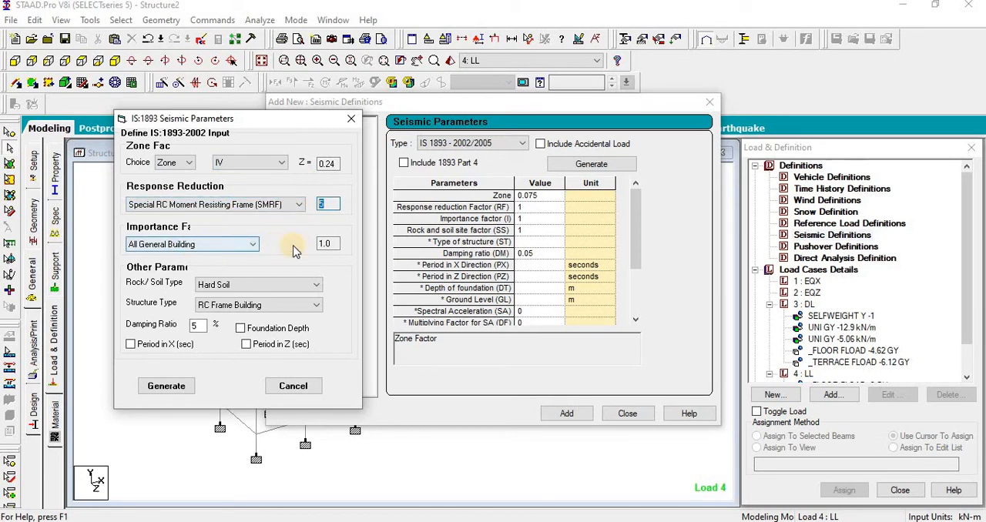
click(254, 285)
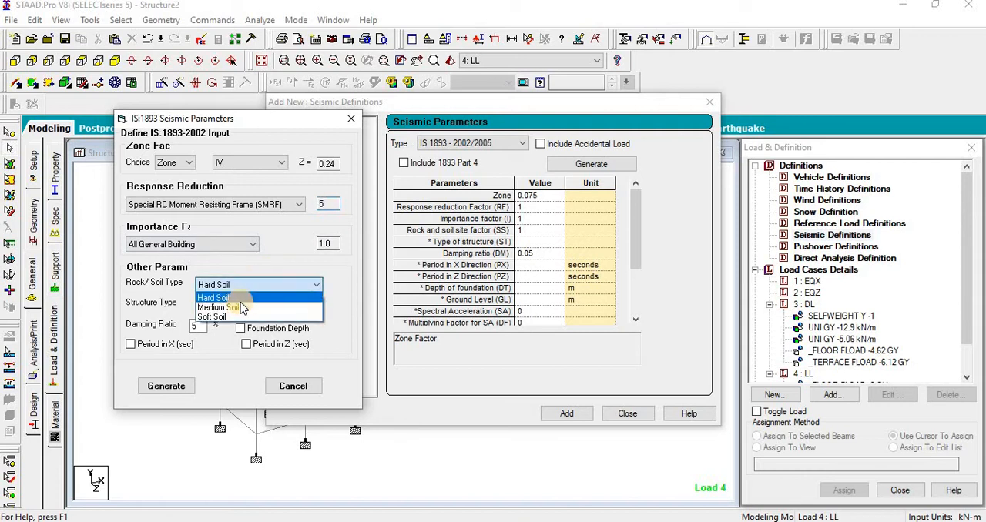
click(231, 307)
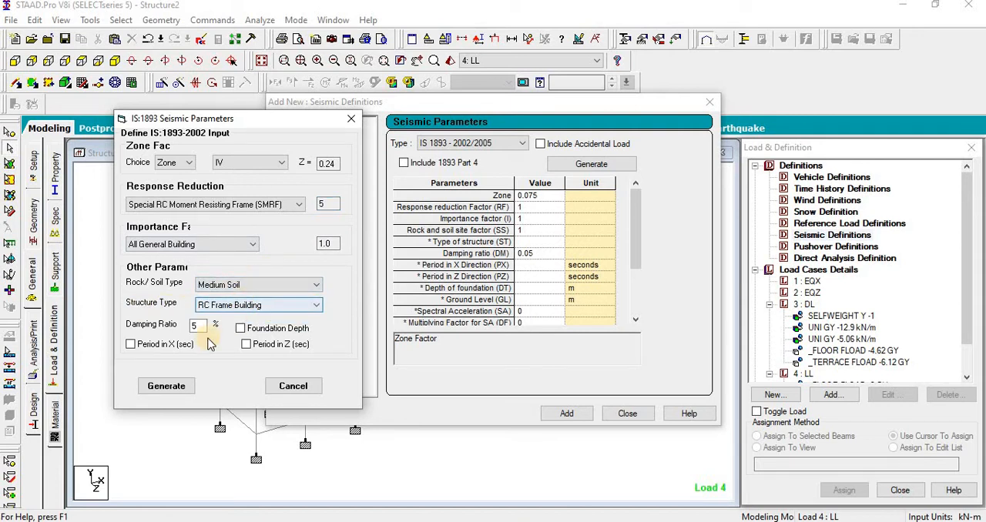
click(166, 386)
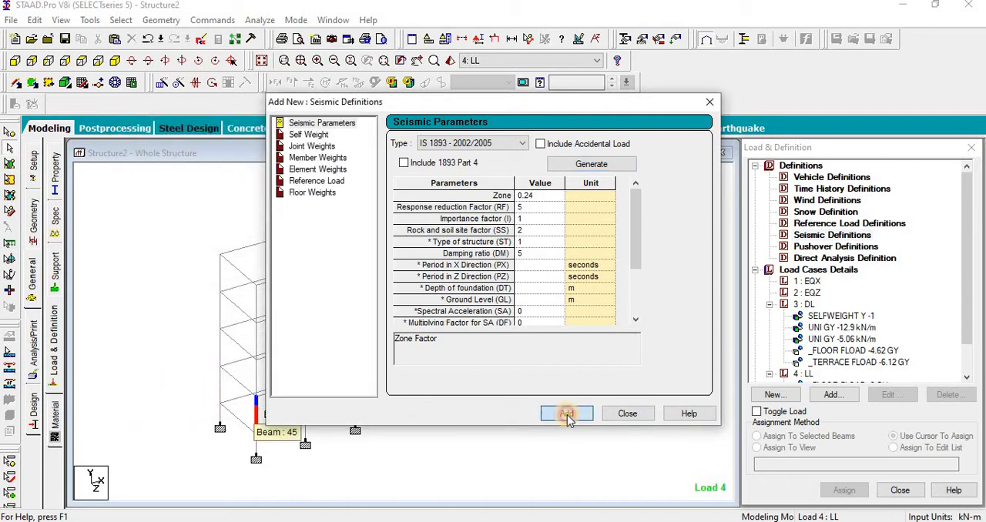
click(566, 414)
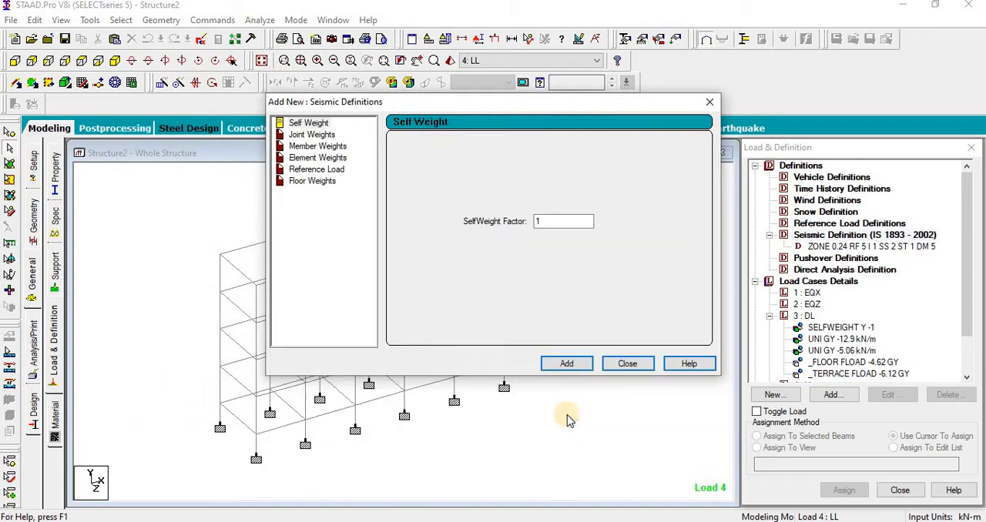
Step: Add a self weight factor of 1 and uniform member weights of 12.9 and 5.06 kN/m to the seismic definition
click(560, 367)
click(323, 146)
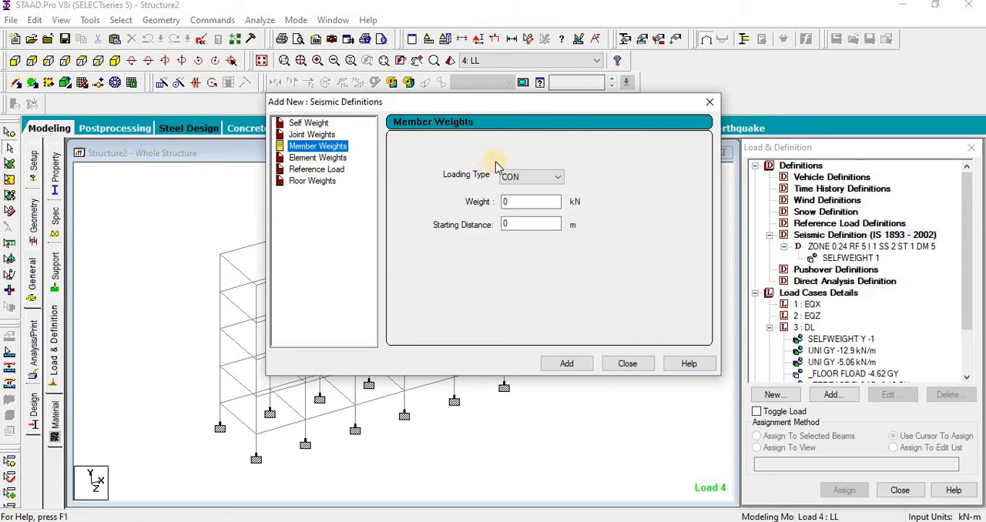
click(535, 177)
click(512, 193)
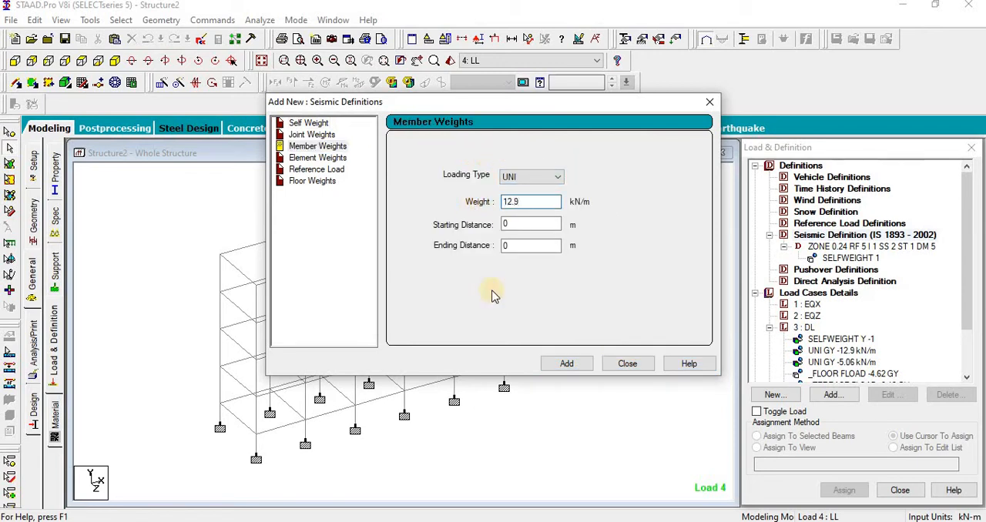
click(565, 364)
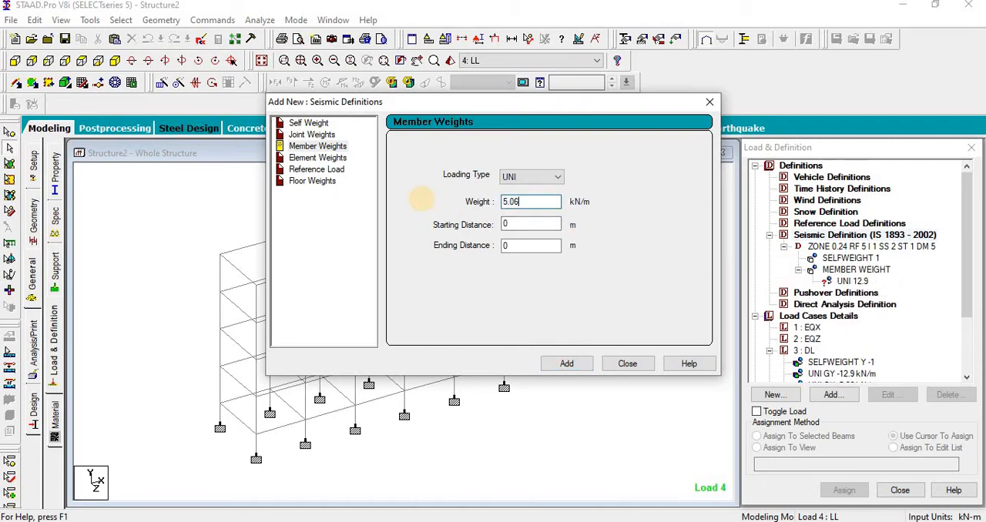
click(555, 366)
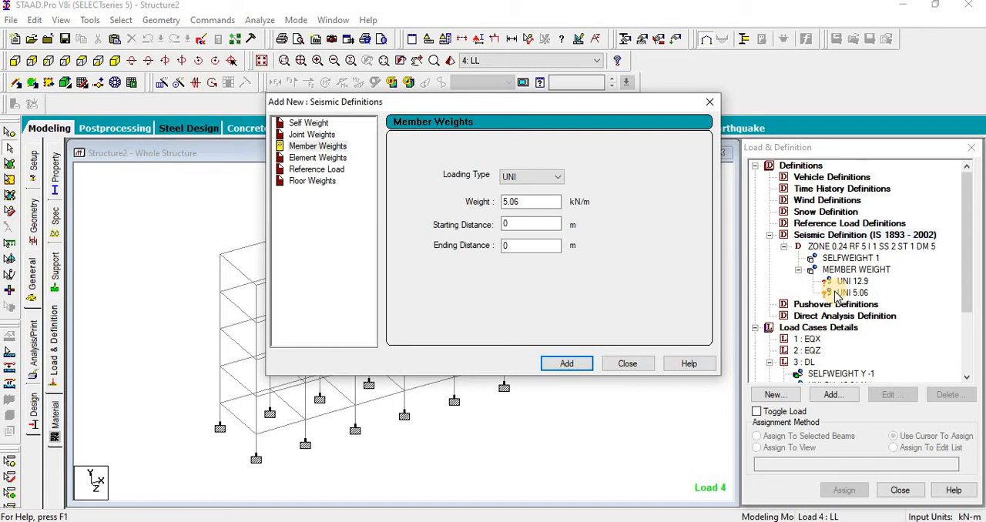
Step: Add a floor weight of 4.62 kN/m2 on the FLOOR group to the seismic definition
click(312, 182)
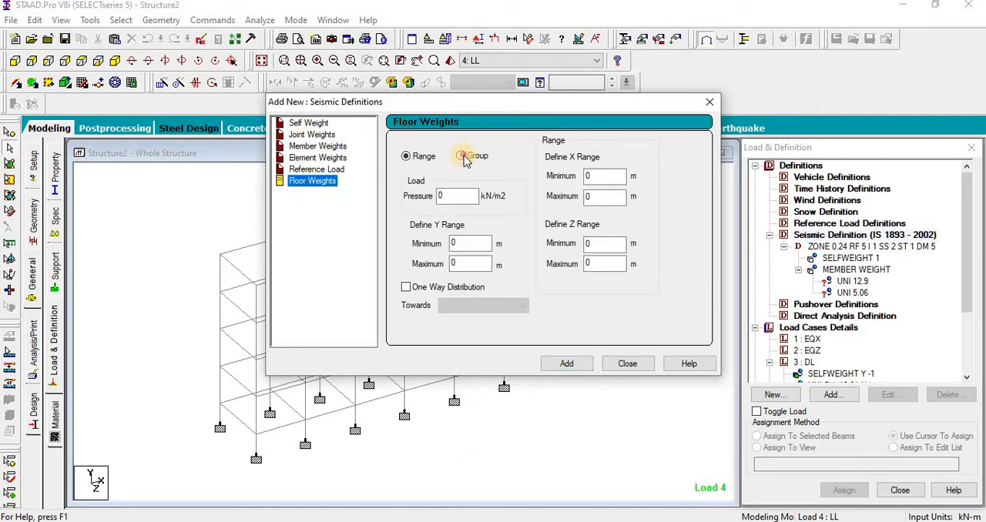
click(462, 157)
double_click(467, 194)
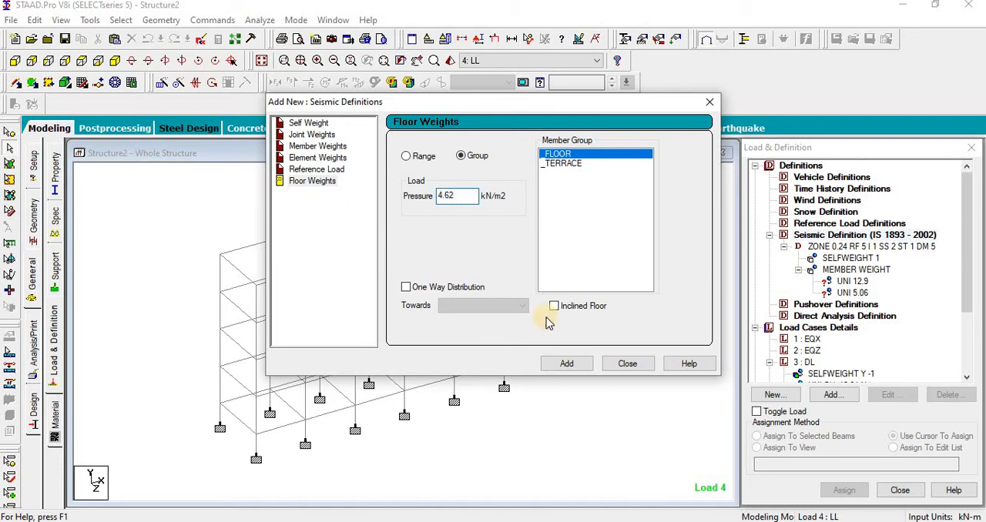
click(573, 366)
Step: Add a floor weight of 6.12 kN/m2 on the TERRACE group to the seismic definition
click(562, 163)
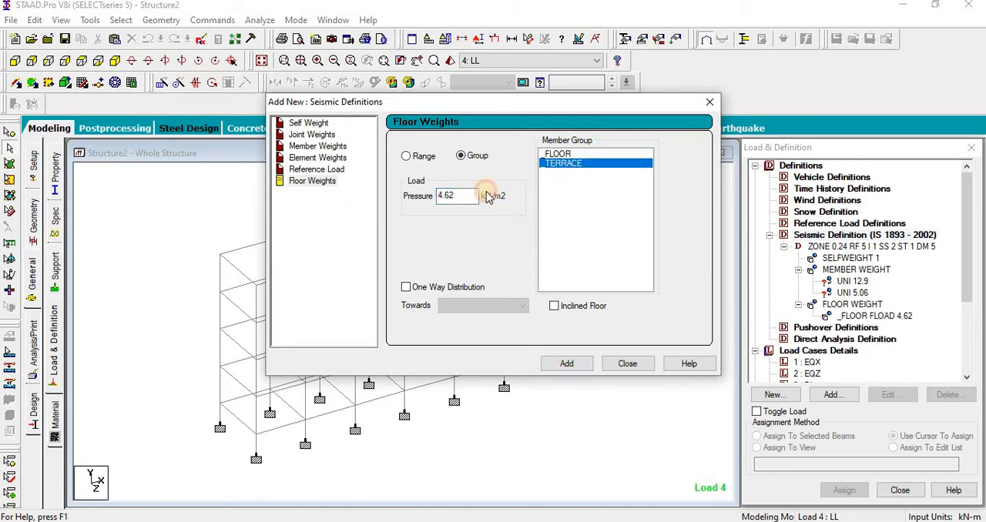
drag(467, 198, 344, 201)
key(BackSpace)
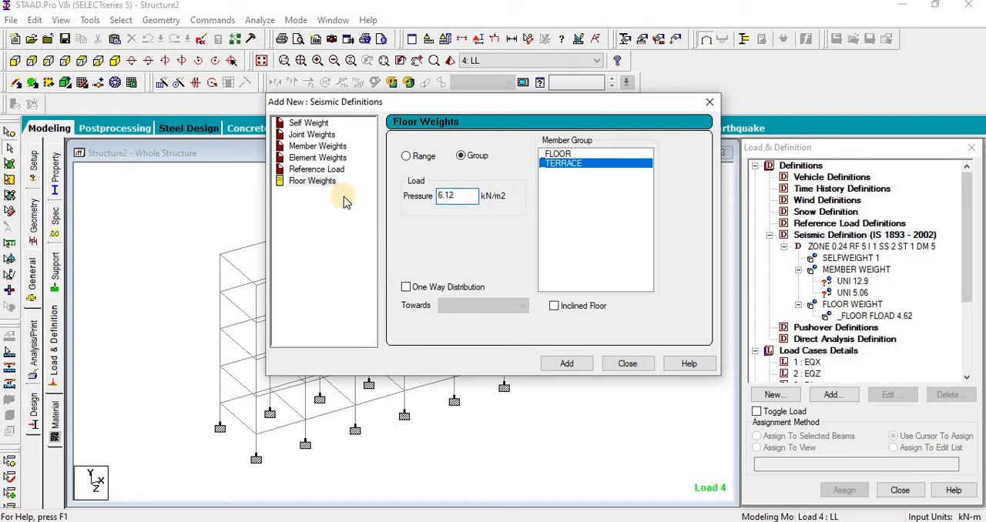
text(6.12)
click(568, 366)
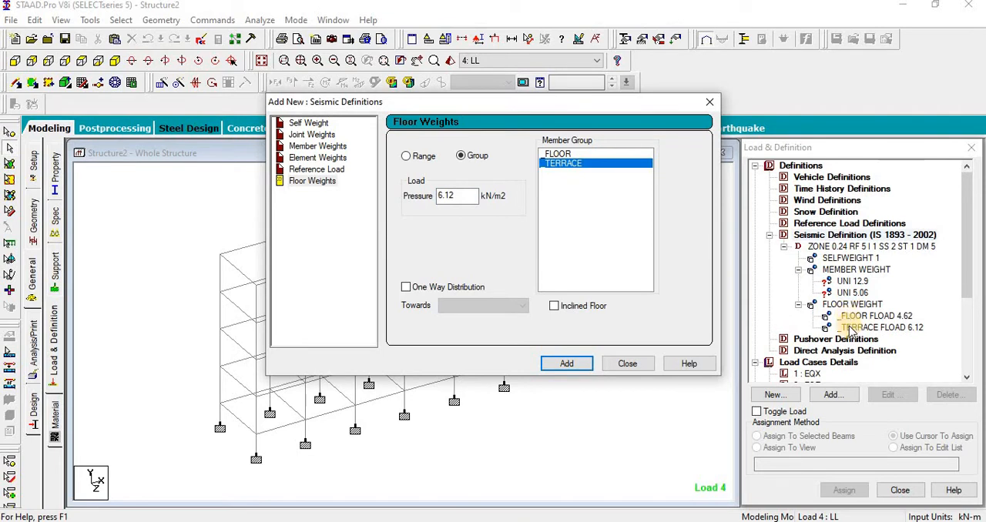
Step: Choose the FLOOR group for another floor weight and work out 2 × 0.25 in Calculator
click(556, 154)
click(456, 198)
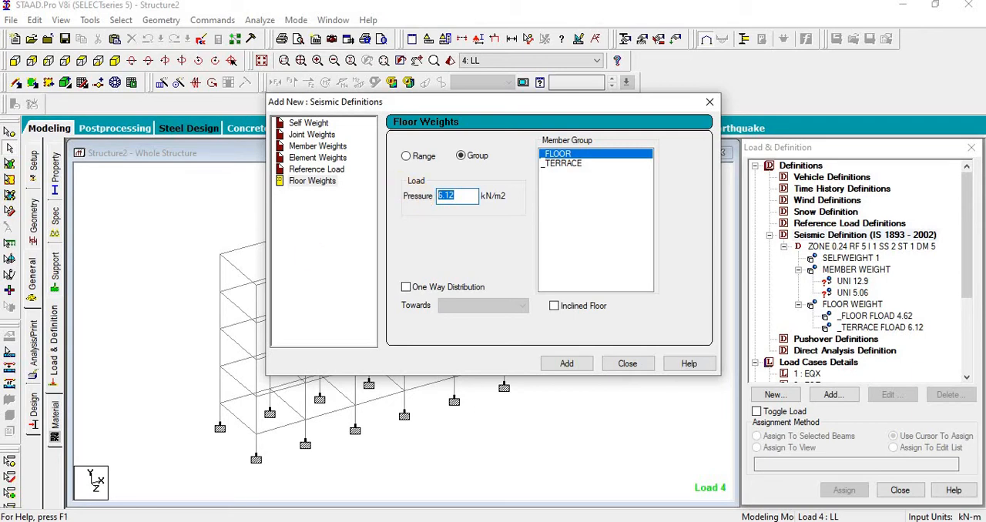
key(super+s)
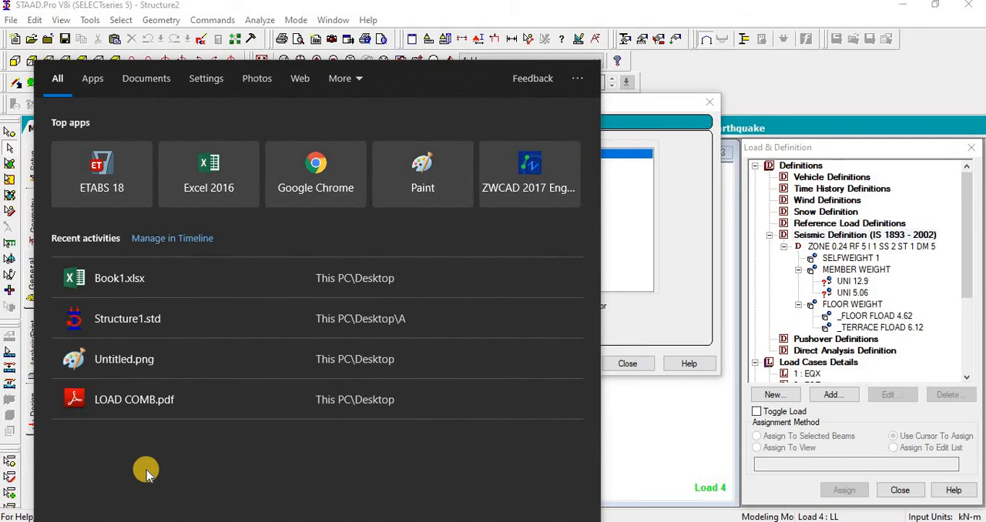
text(CAL)
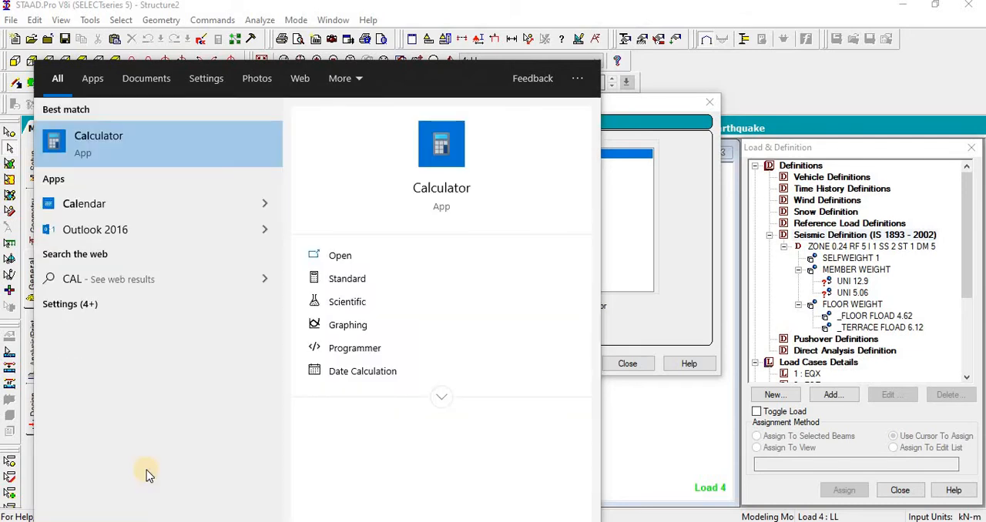
key(Return)
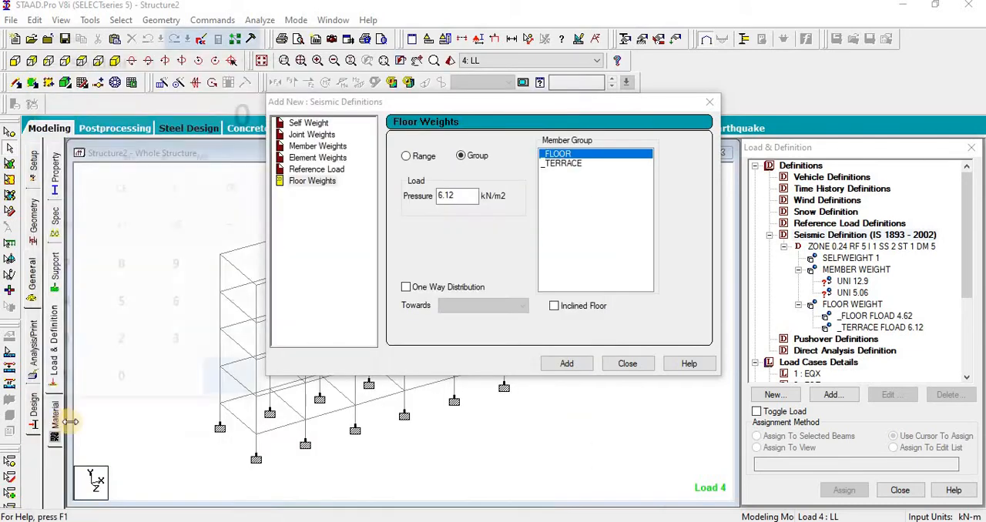
click(118, 350)
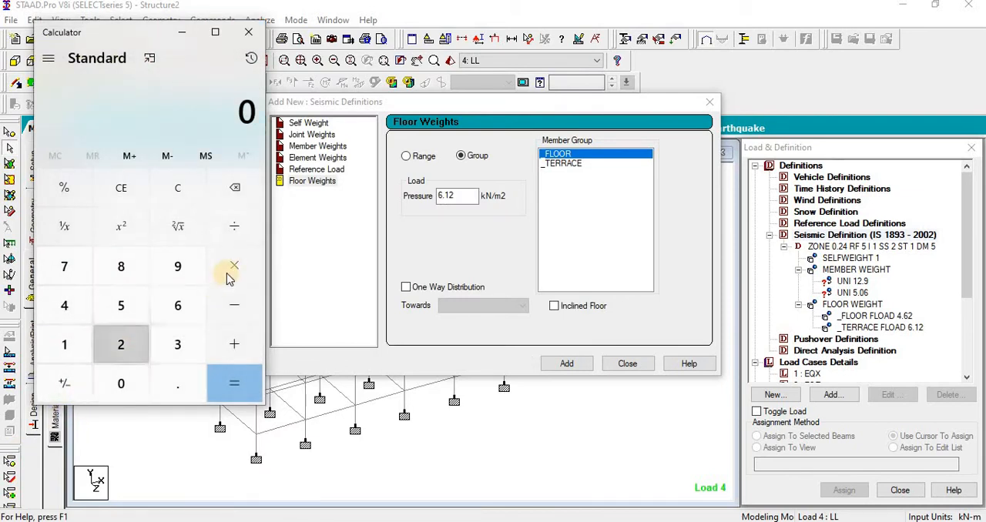
click(232, 268)
click(121, 379)
click(156, 383)
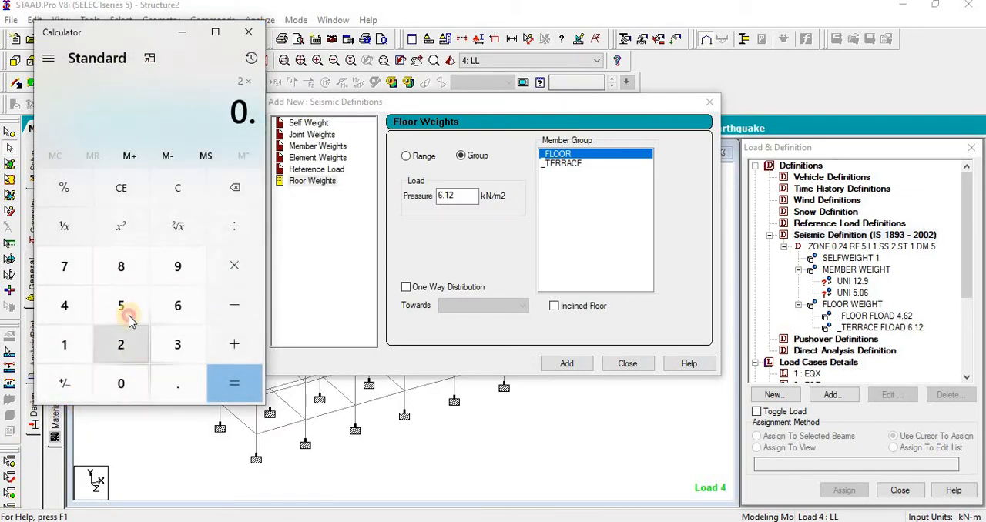
click(121, 344)
click(121, 305)
click(239, 383)
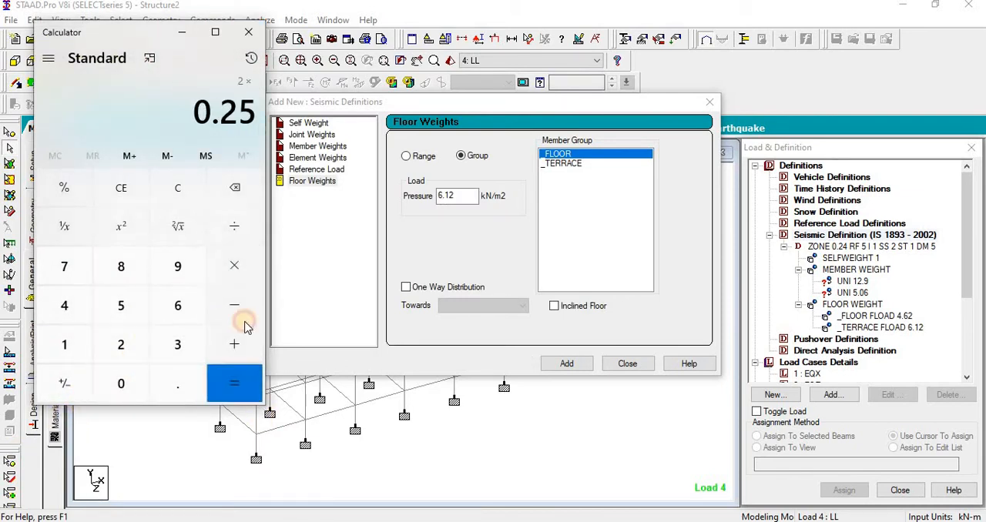
click(248, 31)
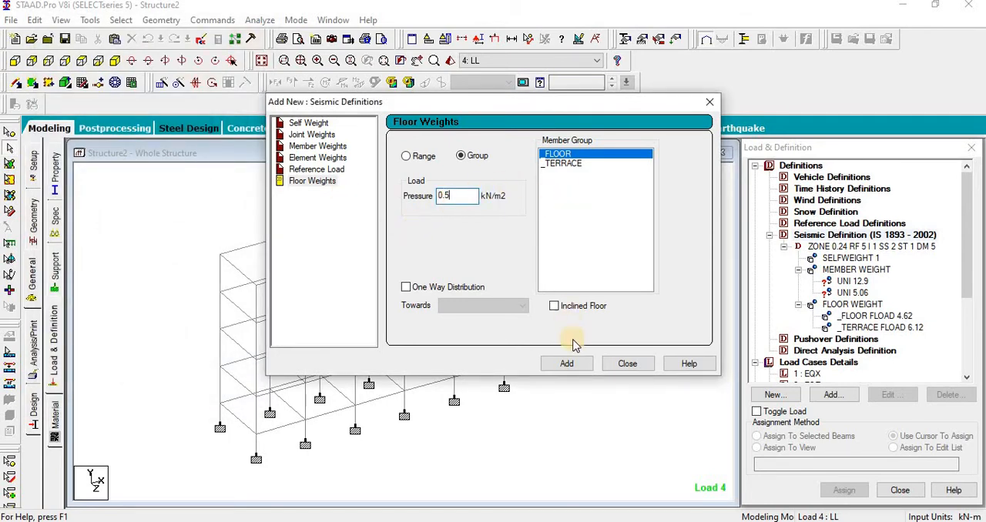
Step: Add a floor weight of 0.5 kN/m2 on the FLOOR group and finish adding seismic weights
click(570, 367)
click(627, 367)
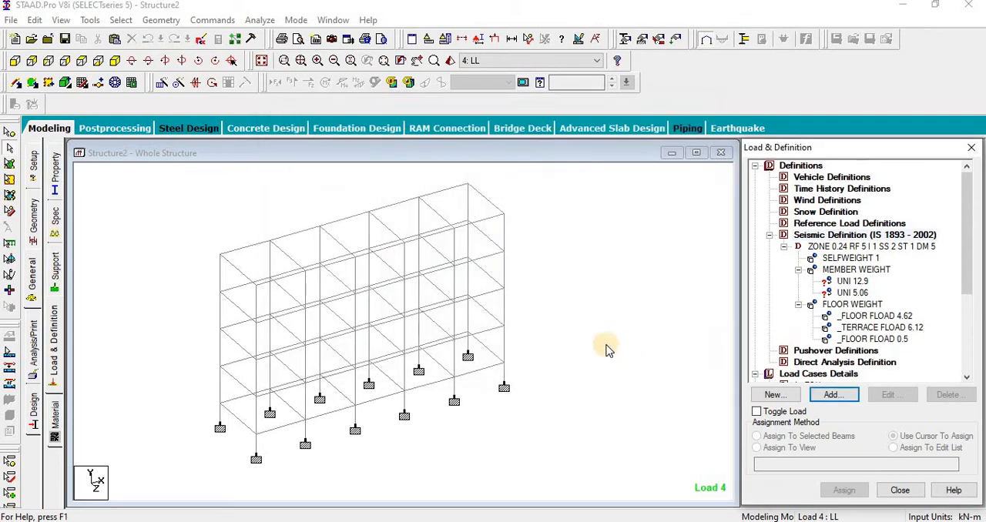
Step: Assign the 12.9 kN/m seismic member weight to all beams of the four levels below the roof
middle_drag(587, 376, 574, 371)
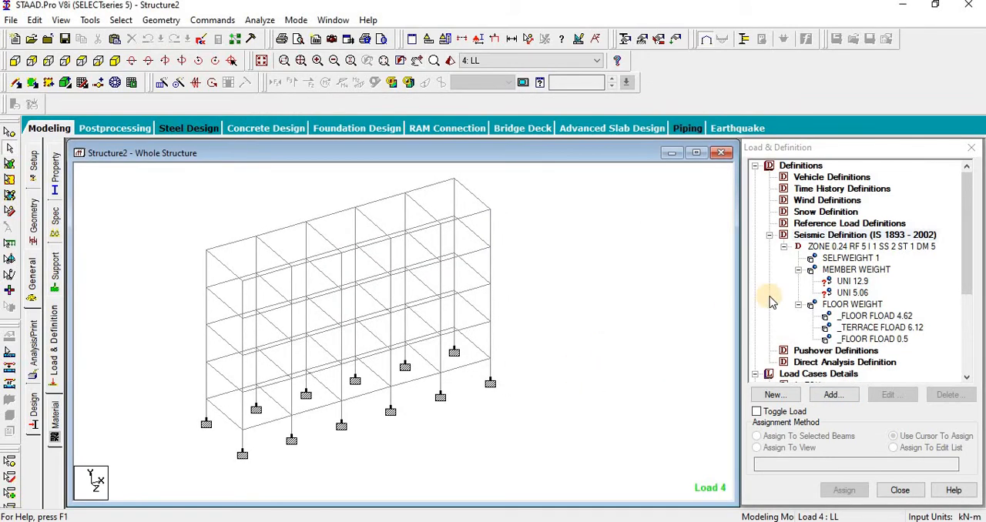
click(850, 282)
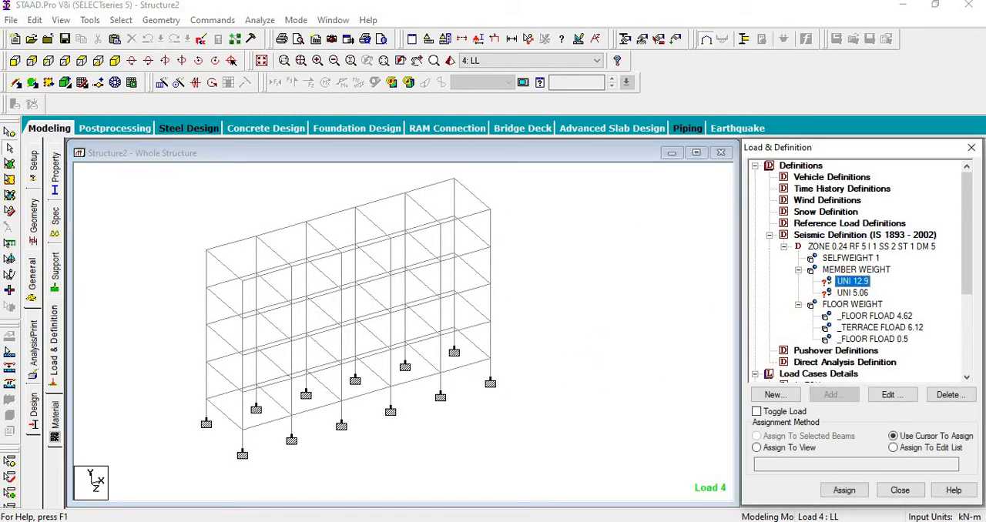
click(15, 60)
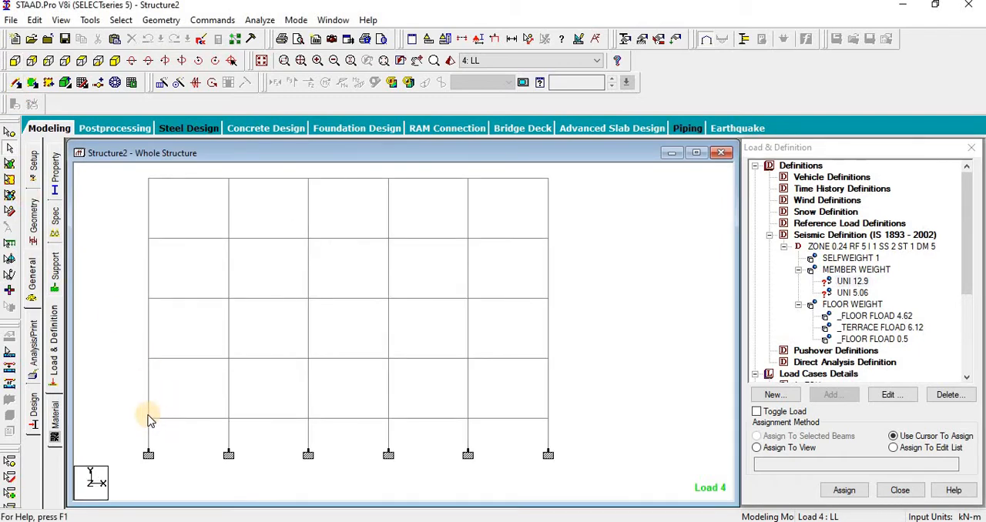
drag(139, 415, 631, 428)
drag(122, 346, 605, 365)
drag(104, 286, 586, 297)
drag(129, 228, 553, 260)
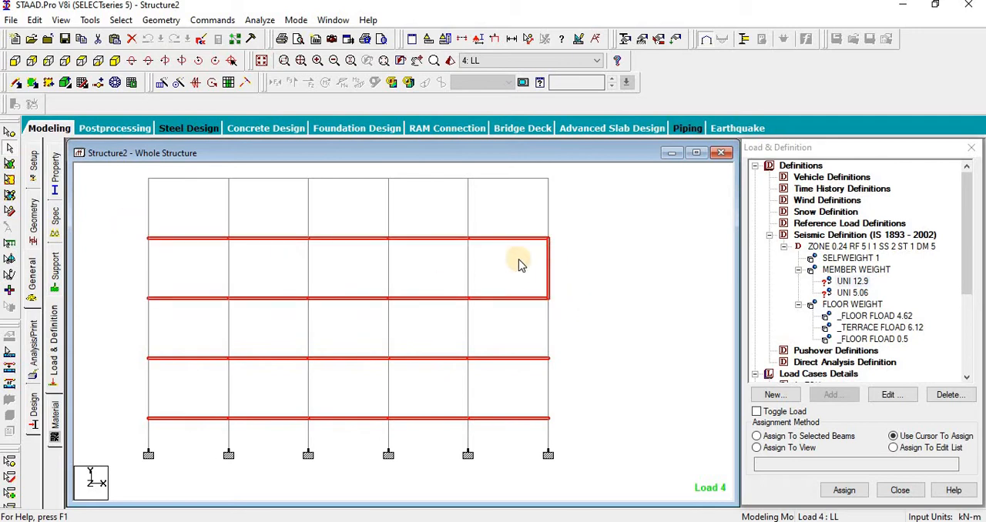
ctrl+click(552, 260)
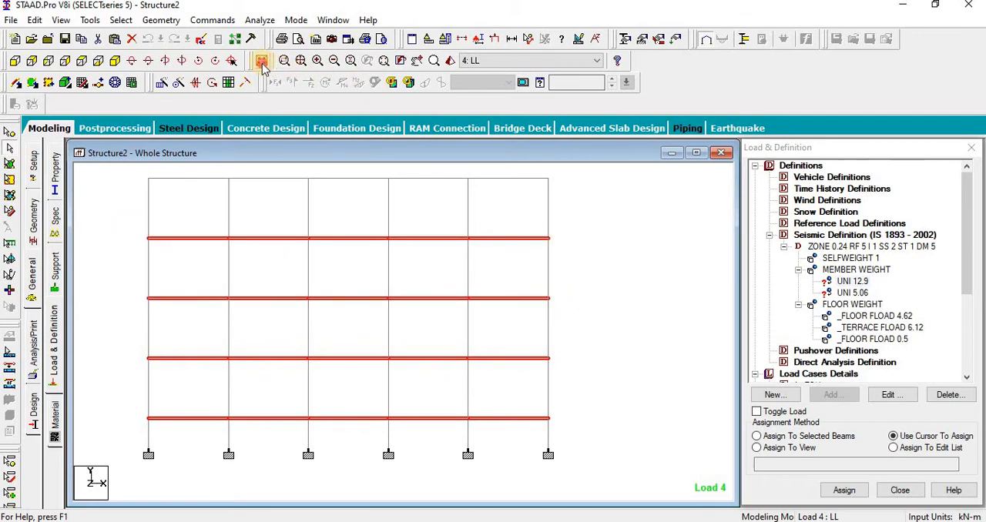
click(262, 62)
click(15, 61)
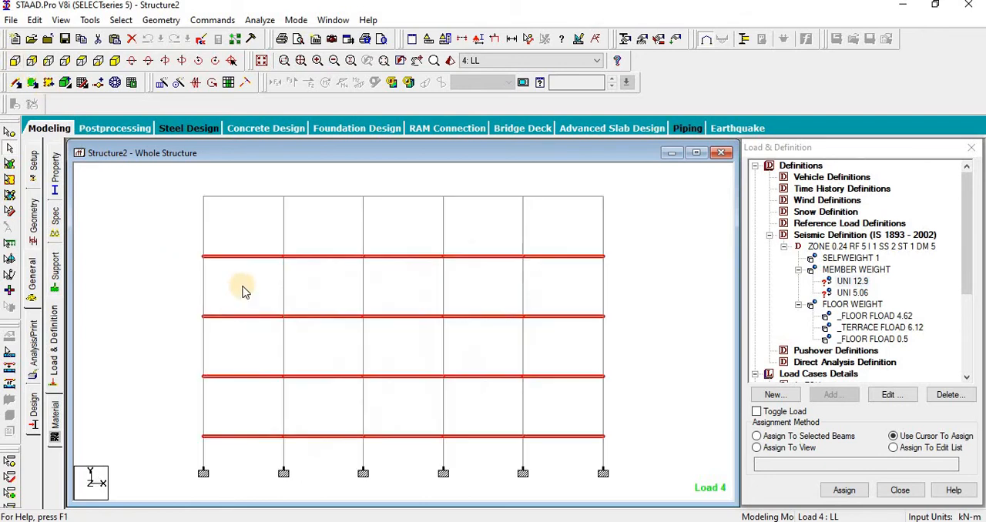
drag(184, 249, 664, 261)
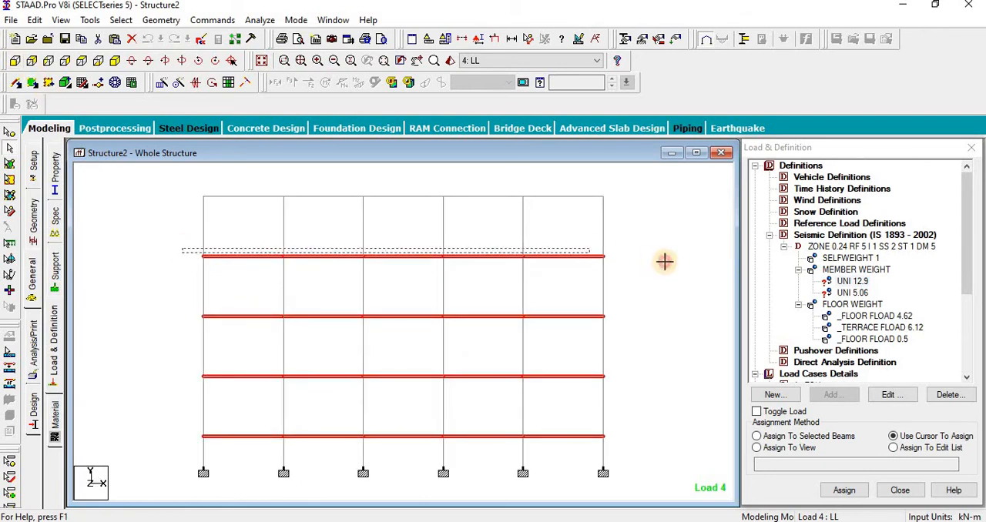
click(809, 437)
click(843, 490)
click(819, 359)
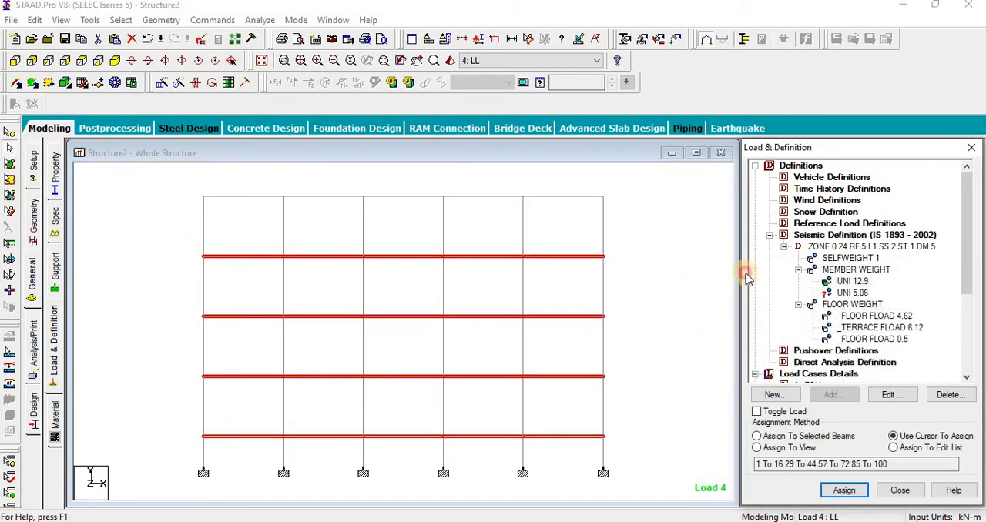
Step: Select the 5.06 kN/m seismic member weight and isolate the roof-level beams in the view
click(852, 293)
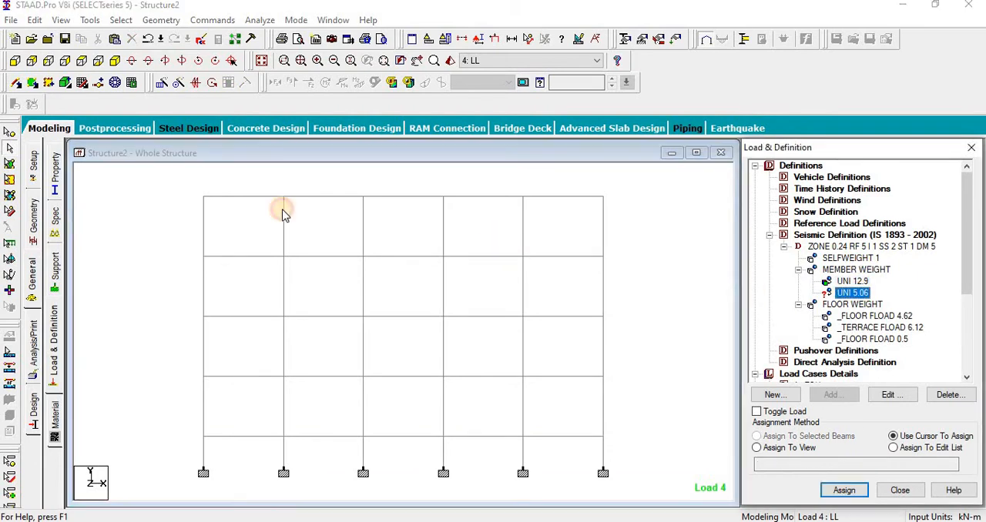
click(592, 198)
click(61, 20)
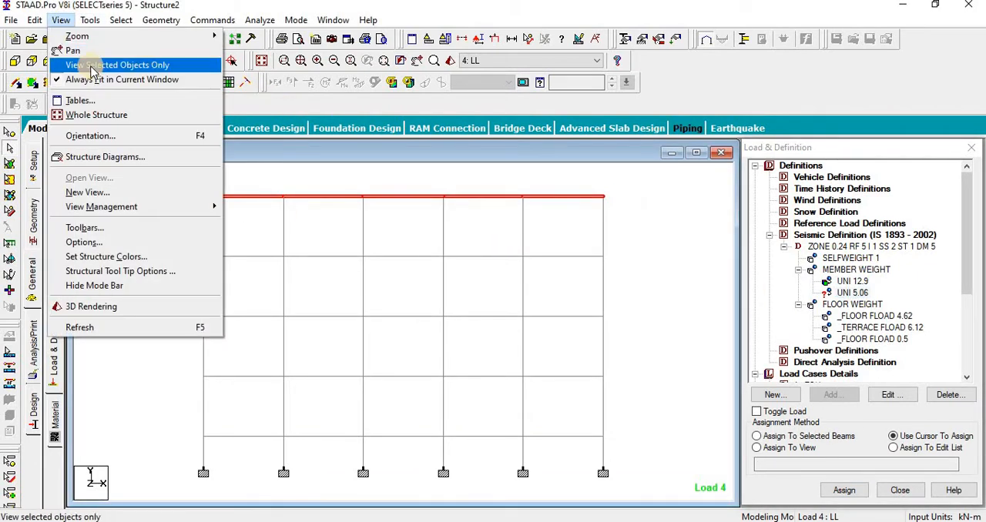
click(91, 66)
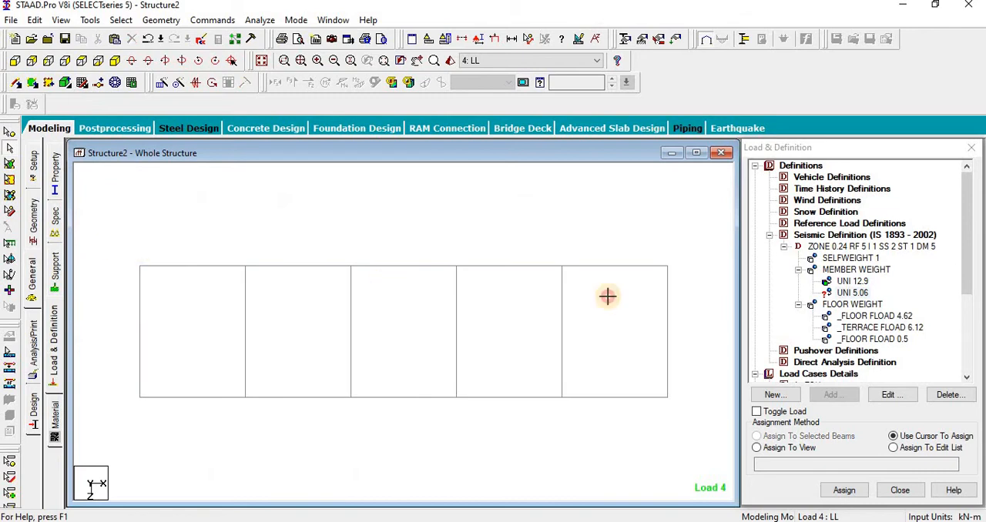
Step: Assign the 5.06 kN/m seismic member weight to the perimeter beams of the roof level
drag(682, 292, 110, 244)
drag(123, 378, 707, 445)
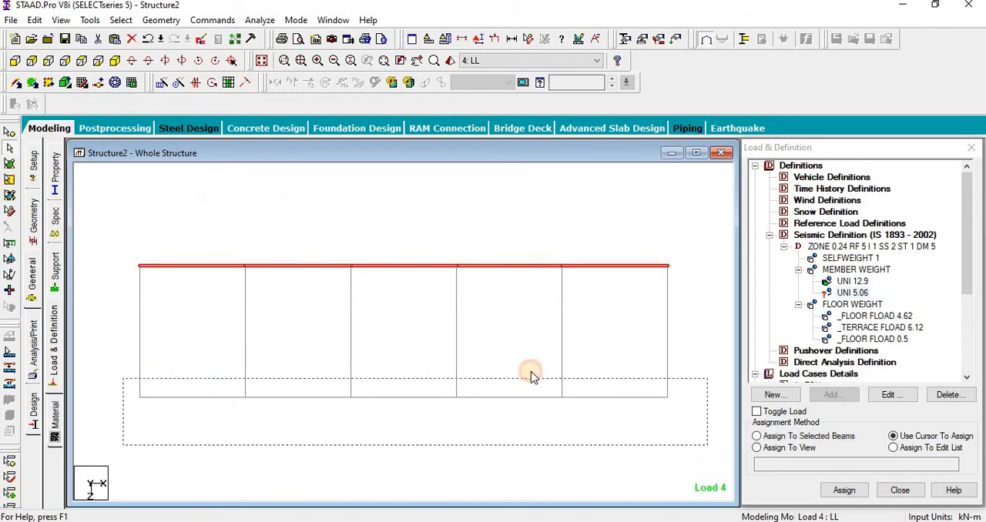
drag(101, 242, 221, 425)
click(667, 319)
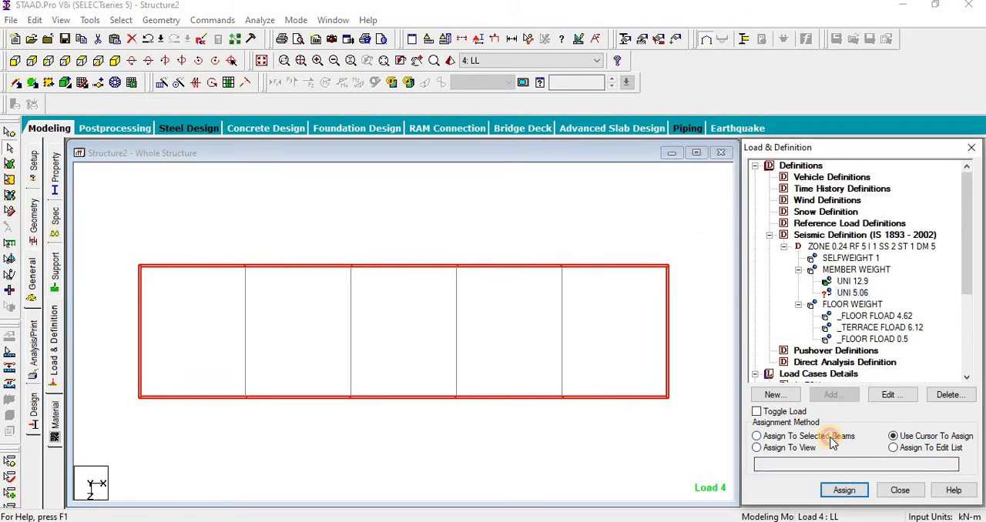
click(780, 436)
click(843, 491)
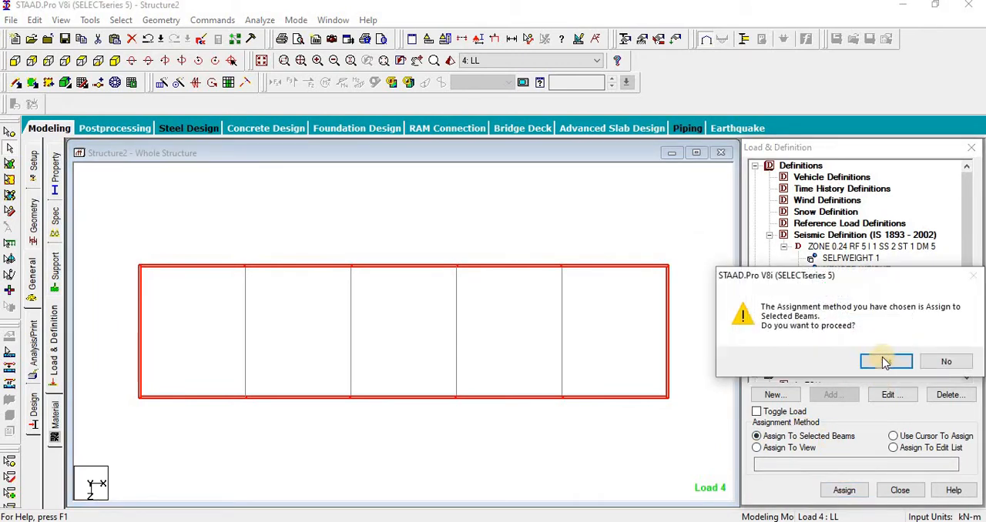
click(879, 362)
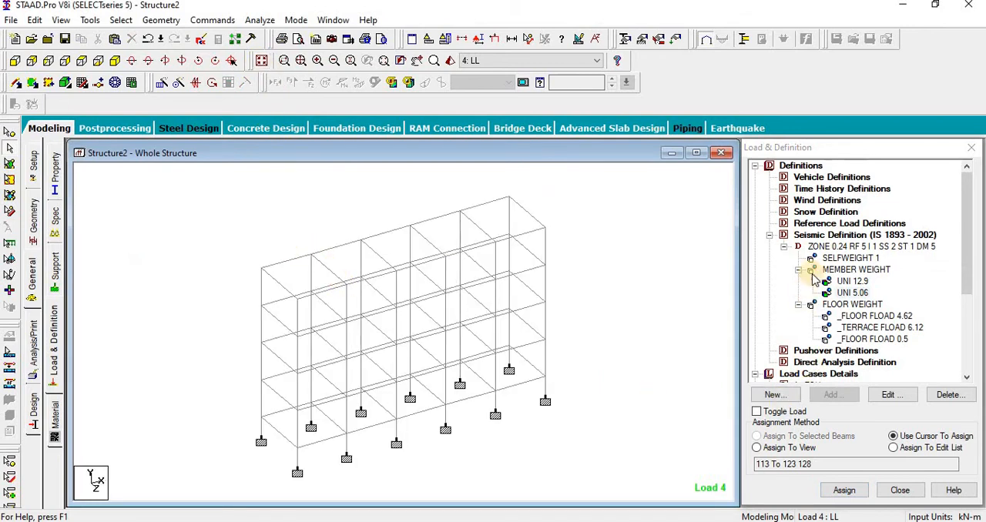
Step: Add a seismic load in the X direction with factor 1 to the EQX load case
drag(968, 263, 968, 327)
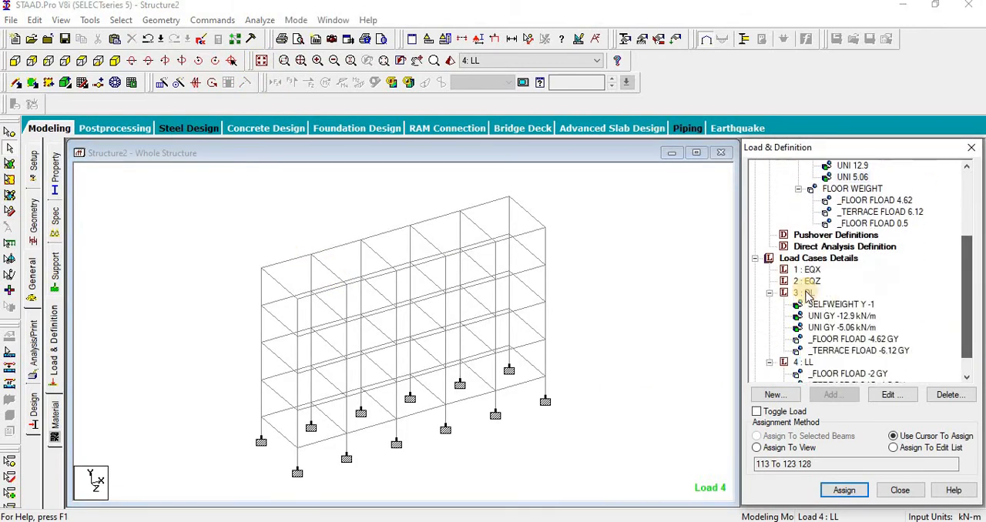
click(808, 271)
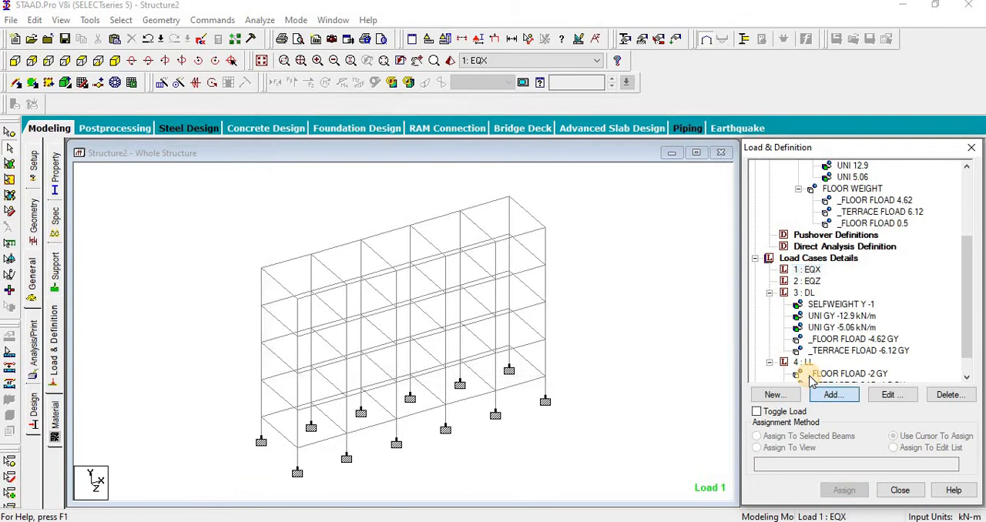
click(823, 393)
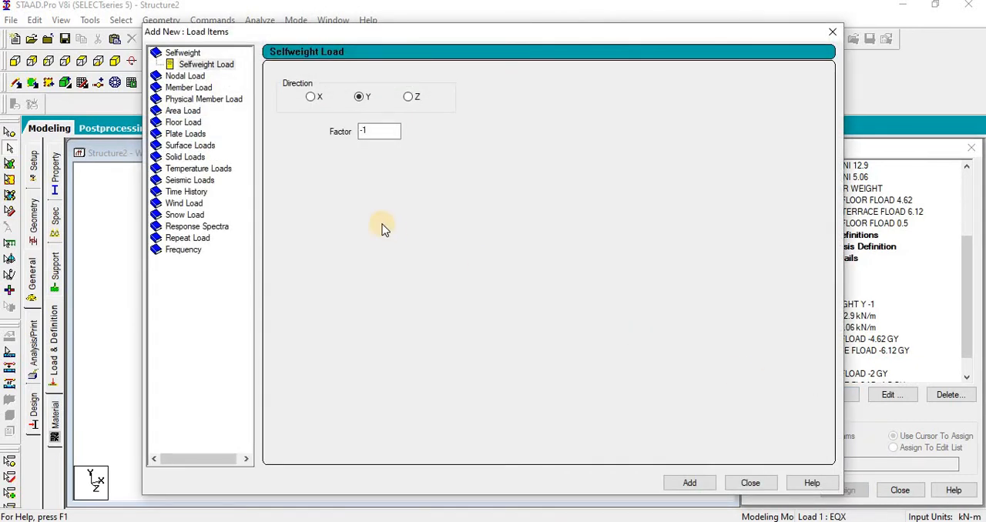
click(191, 180)
click(301, 90)
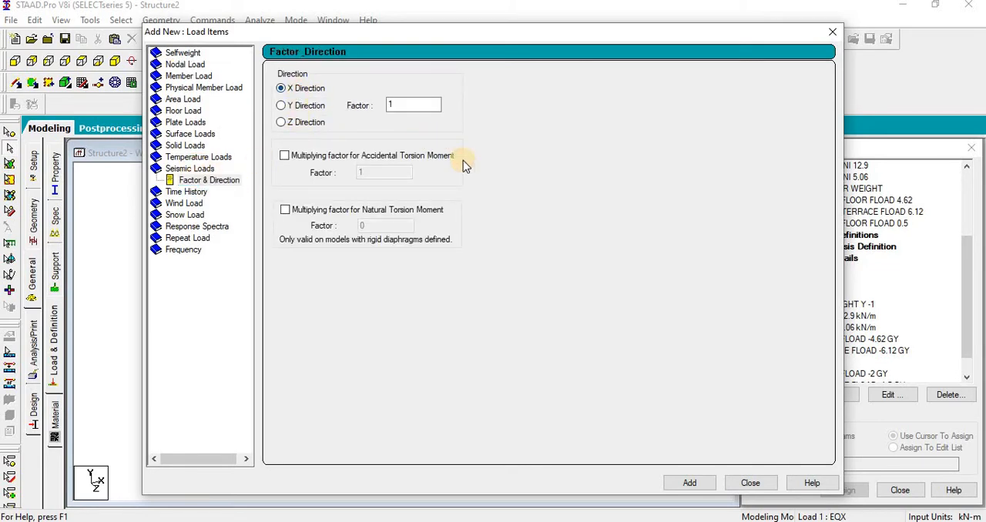
click(689, 483)
click(745, 483)
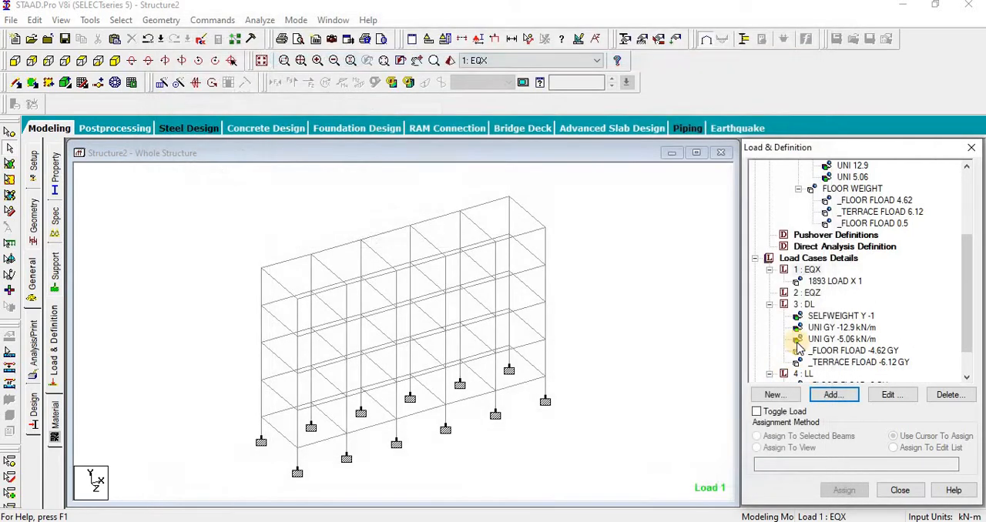
Step: Add a seismic load in the Z direction with factor 1 to the EQZ load case and accept the auto save
click(809, 294)
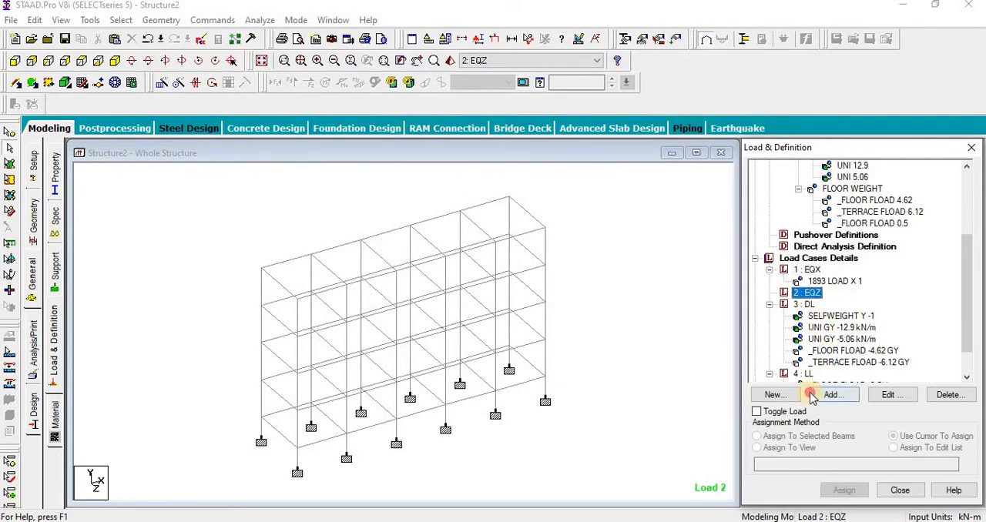
click(813, 395)
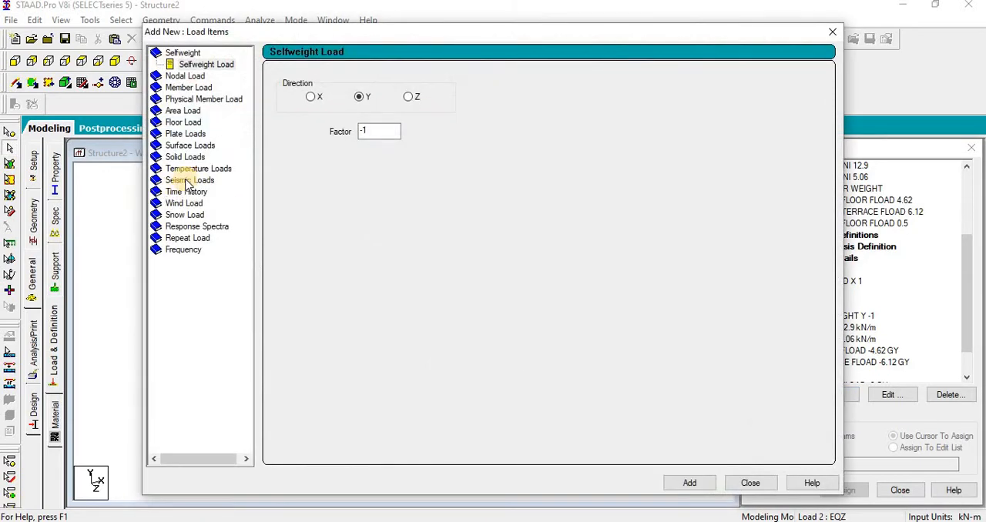
click(187, 181)
click(283, 124)
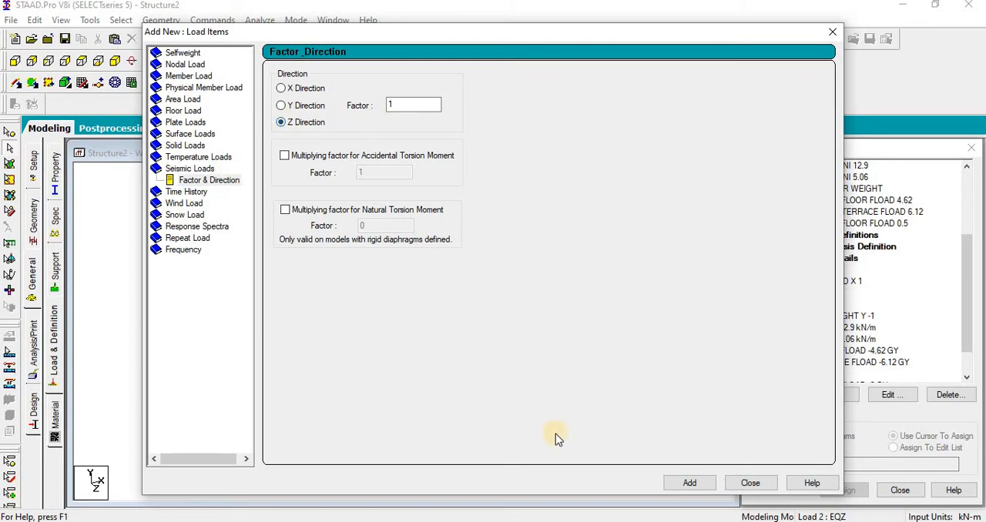
click(683, 484)
click(746, 484)
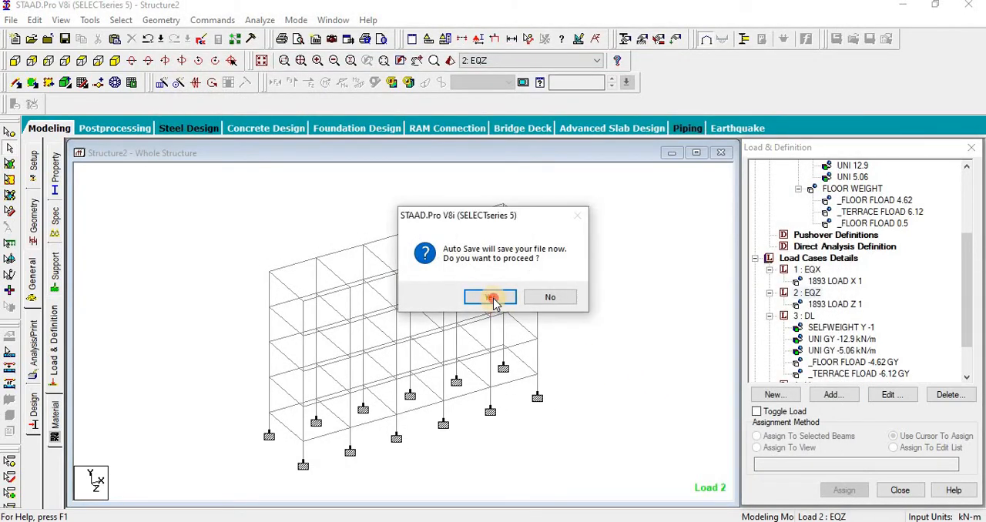
click(494, 298)
click(421, 288)
scroll(619, 369, down, 1)
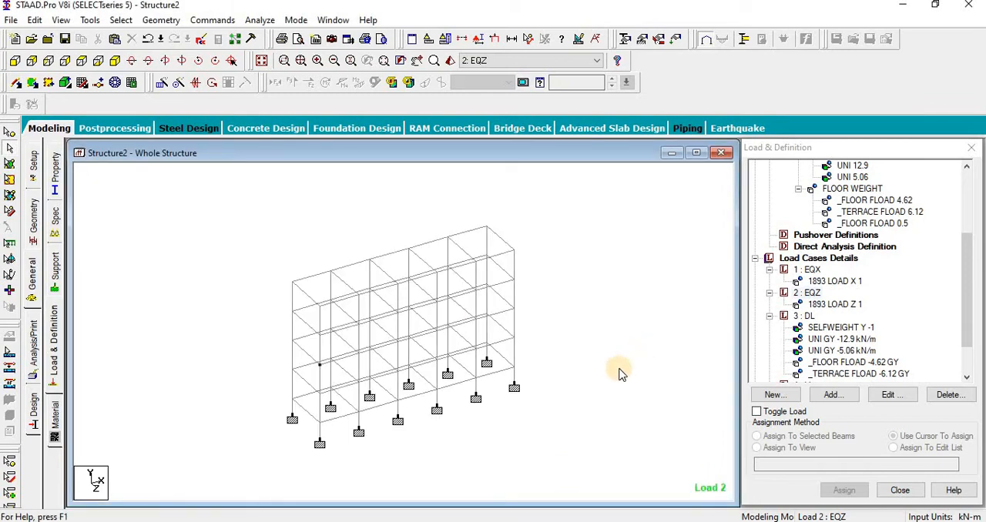
drag(971, 335, 969, 354)
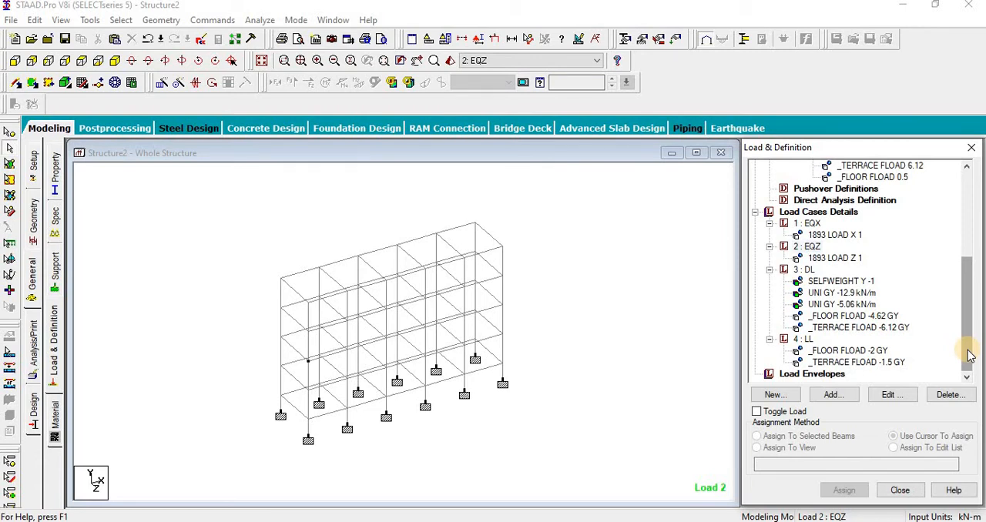
click(592, 430)
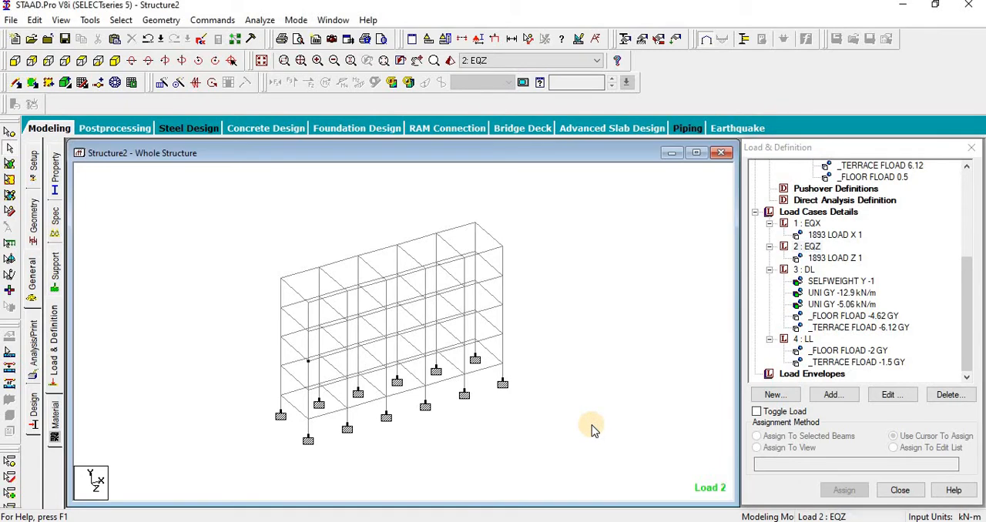
scroll(544, 431, down, 3)
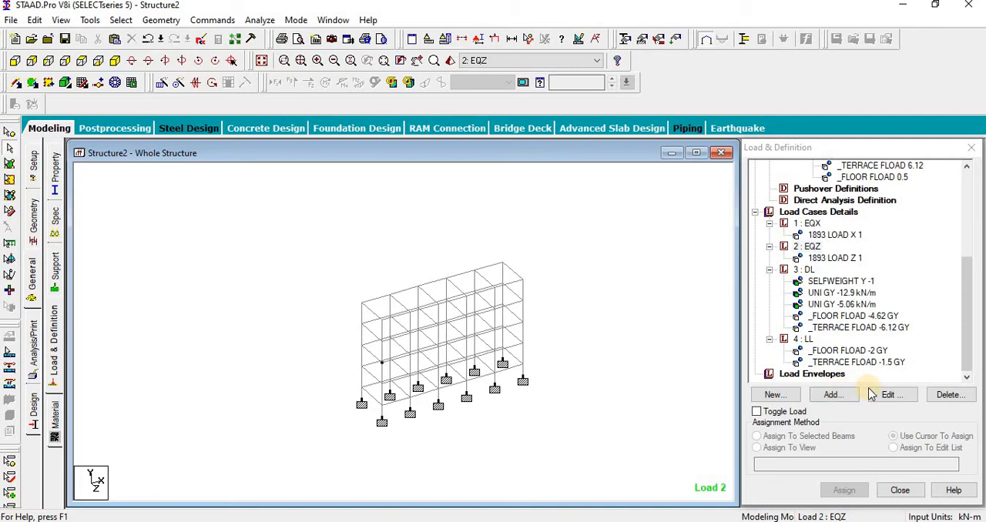
Step: Generate automatic load combinations for the load cases using the Indian Code and the Genral_Structures category
click(787, 215)
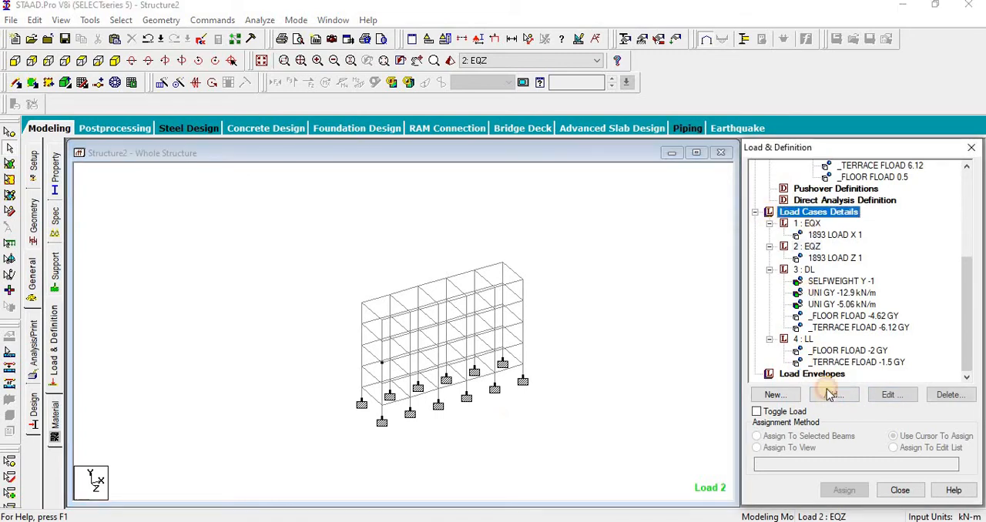
click(834, 395)
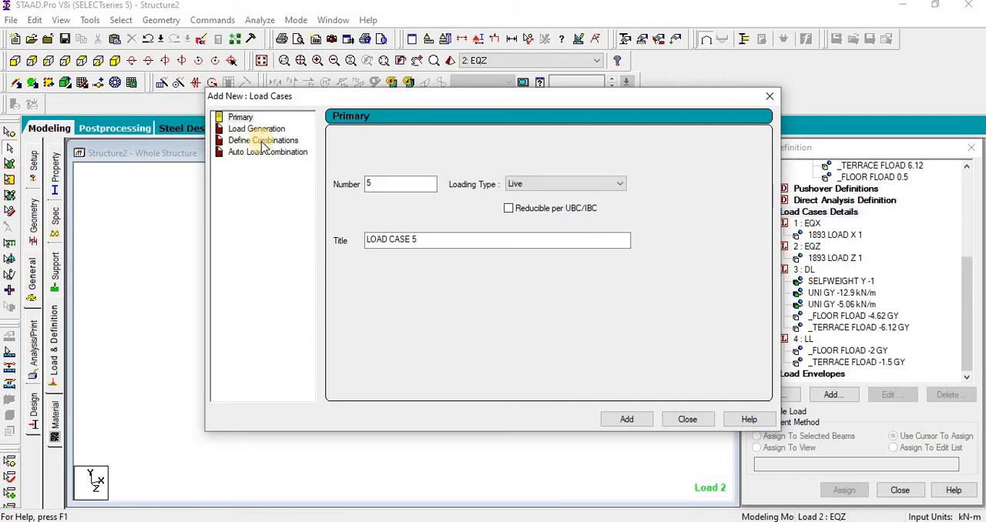
click(264, 141)
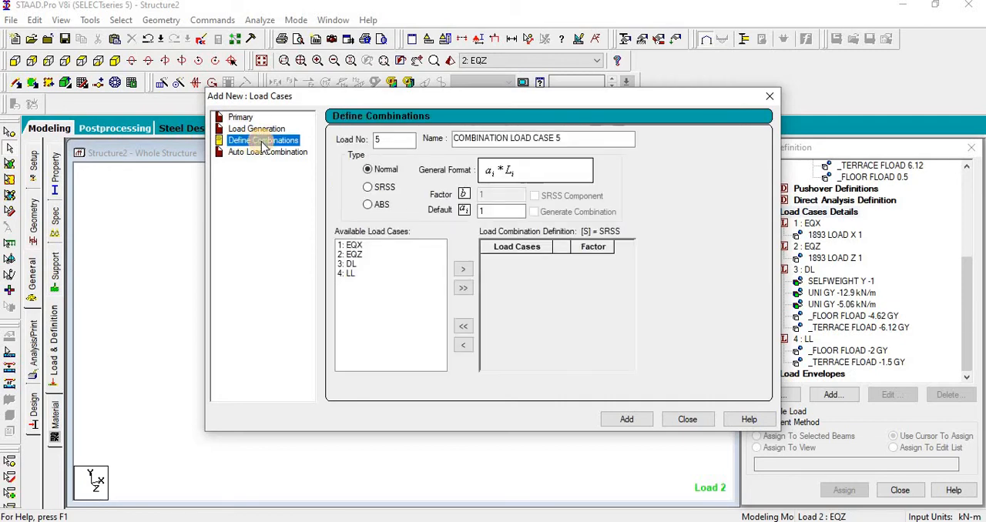
click(265, 153)
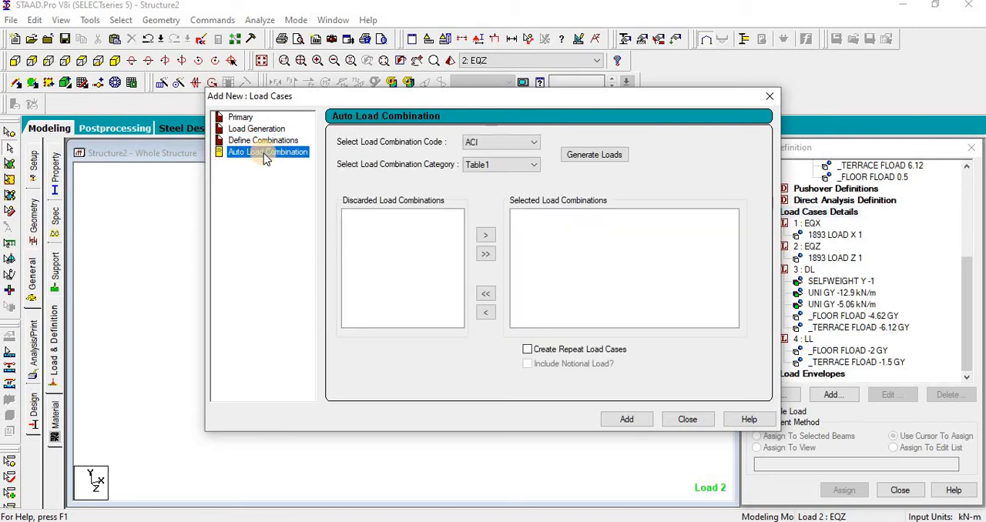
click(473, 143)
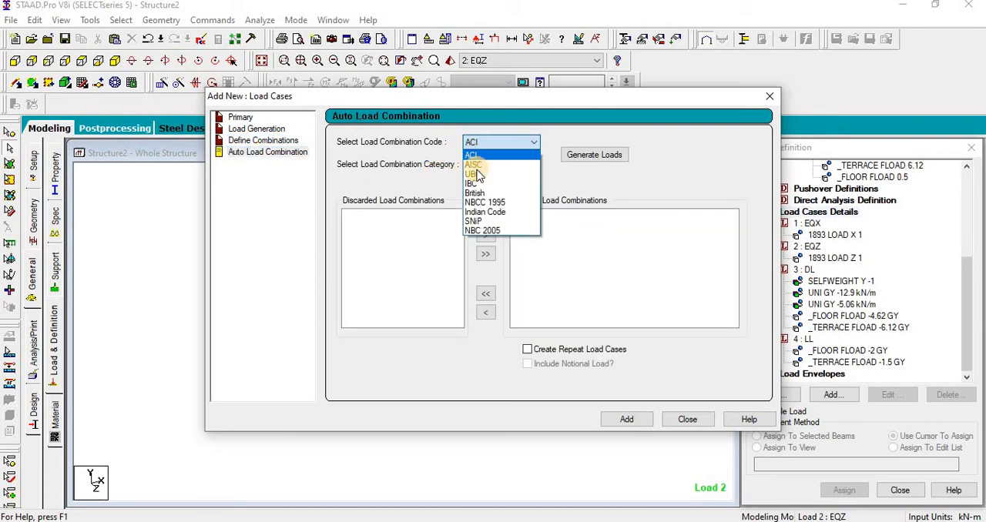
click(485, 212)
click(489, 166)
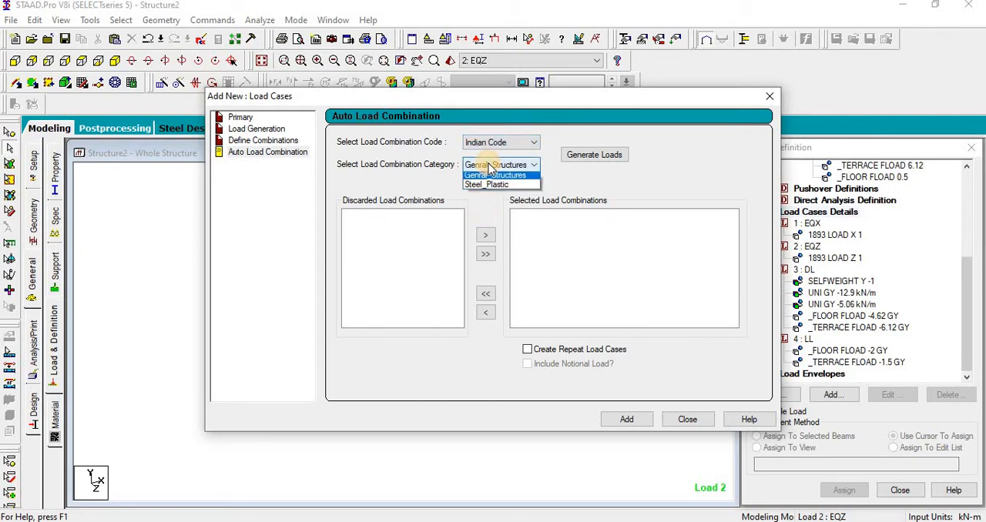
click(486, 165)
click(611, 157)
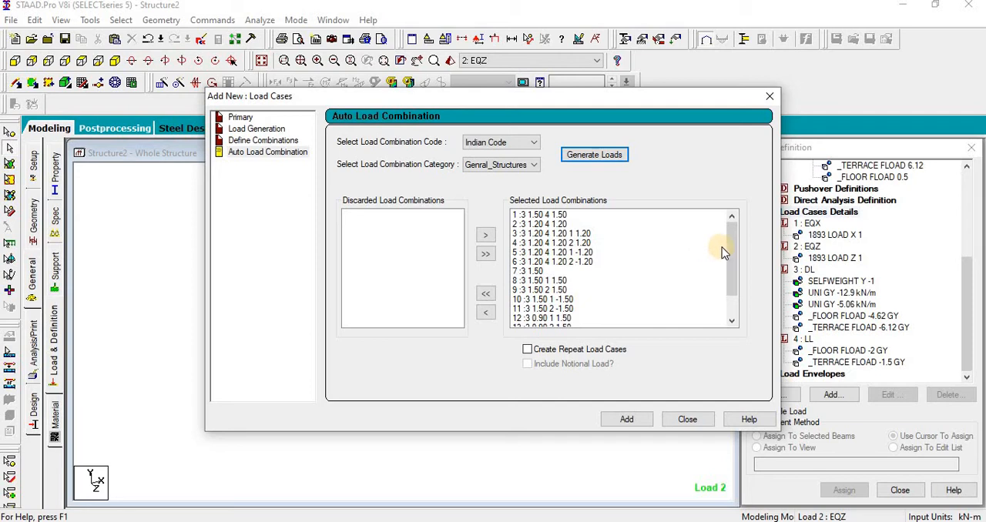
Step: Review the generated combinations, add all of them to the load cases and finish adding load cases
drag(731, 267, 733, 322)
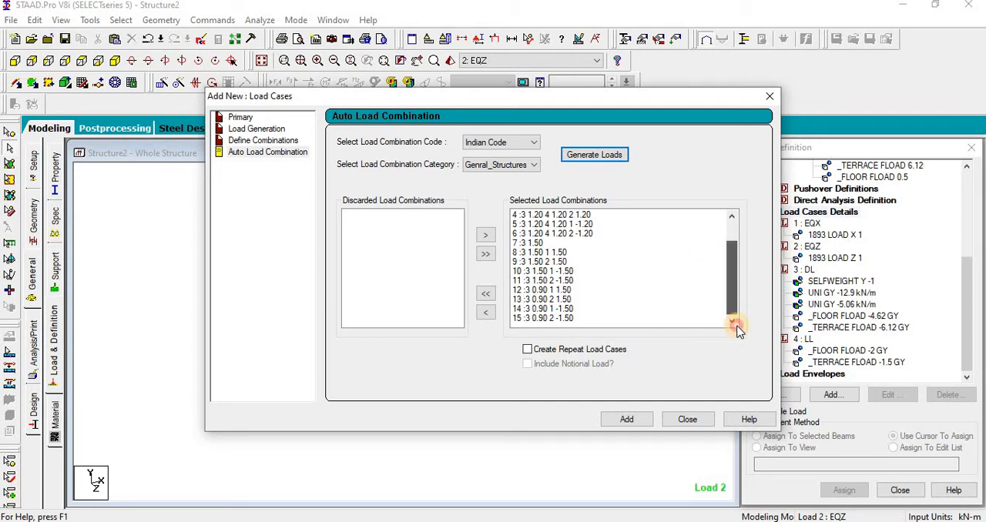
click(732, 244)
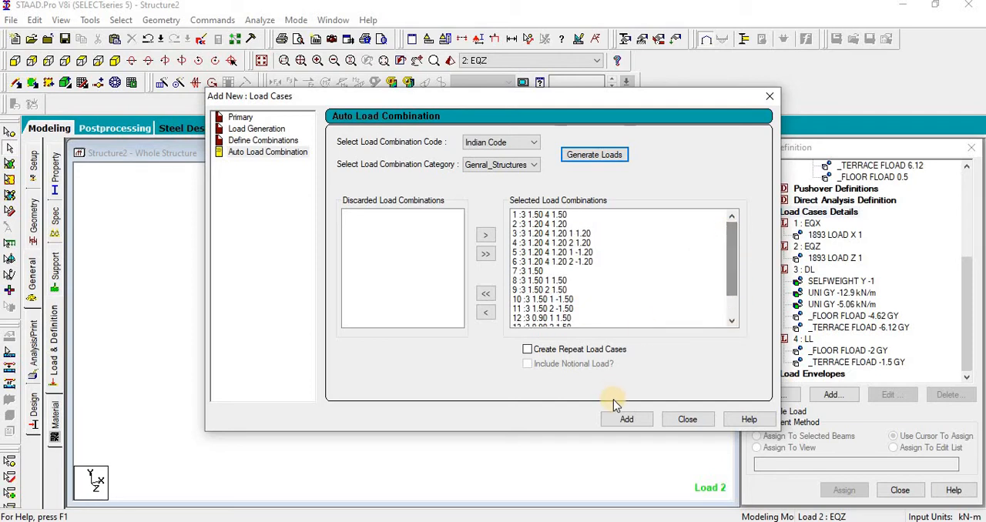
click(627, 419)
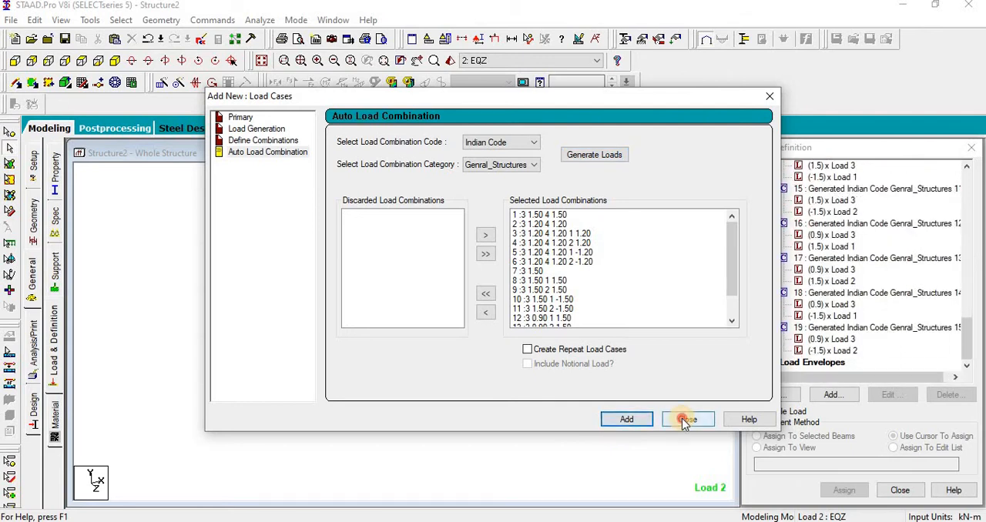
click(687, 420)
mouse_move(969, 329)
mouse_down()
mouse_move(971, 213)
mouse_move(980, 337)
mouse_up()
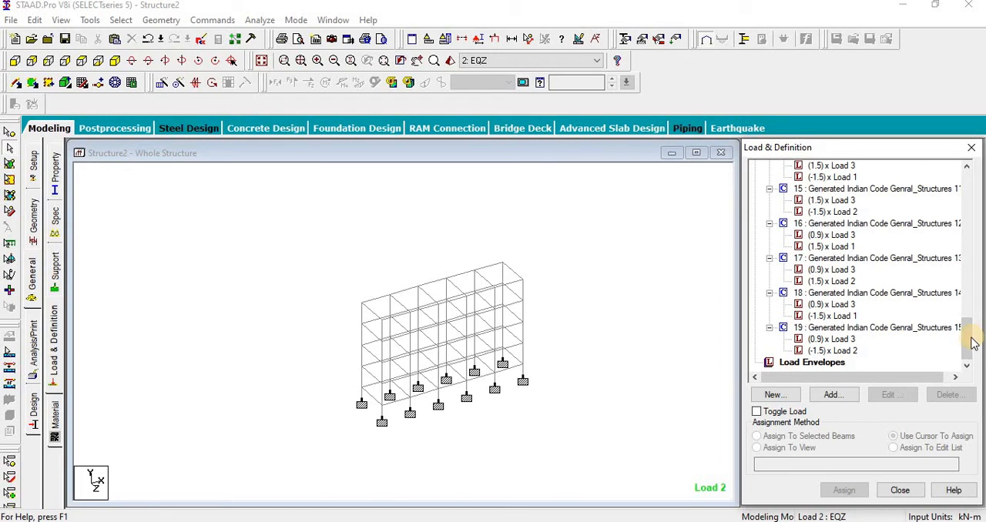
mouse_move(972, 341)
mouse_down()
mouse_move(973, 261)
mouse_move(970, 341)
mouse_up()
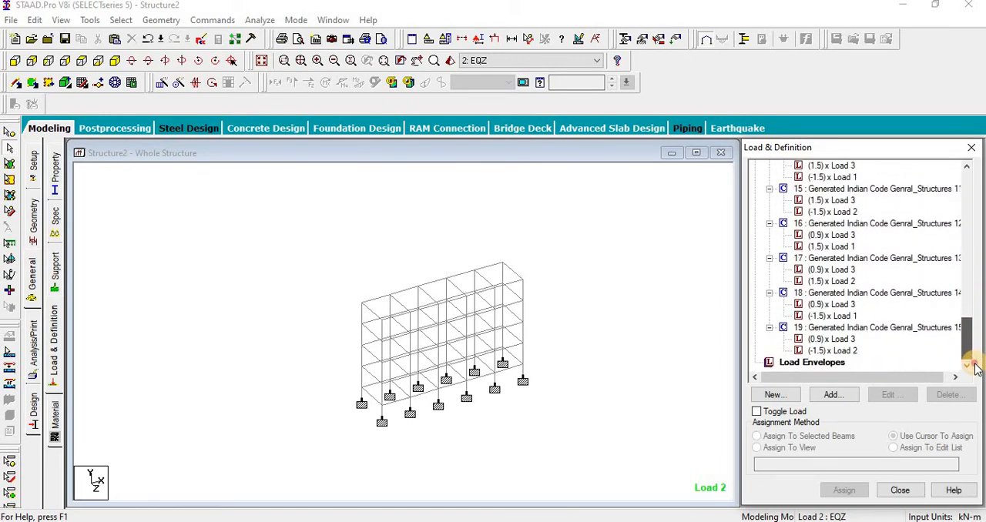
click(638, 381)
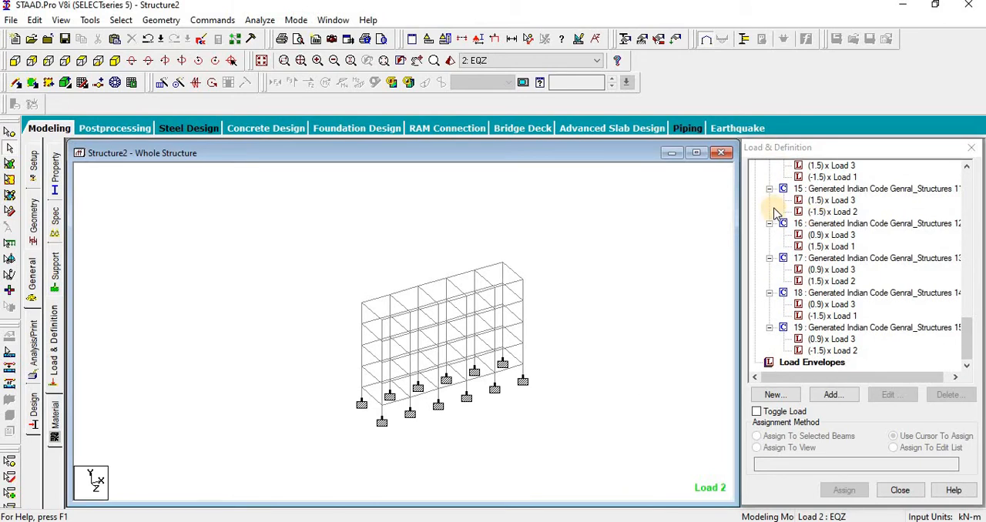
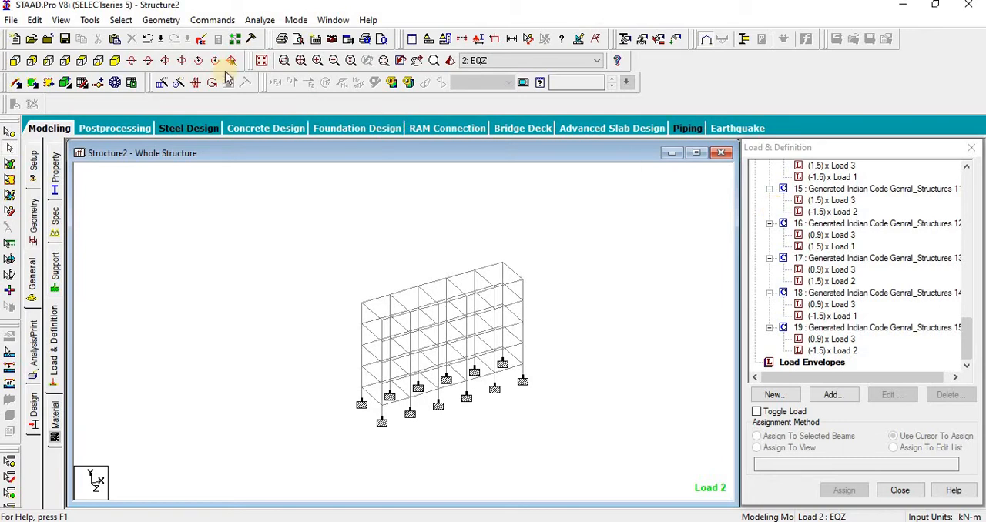
Step: Save the modified structure, run the analysis and open the analysis output file
scroll(275, 245, down, 2)
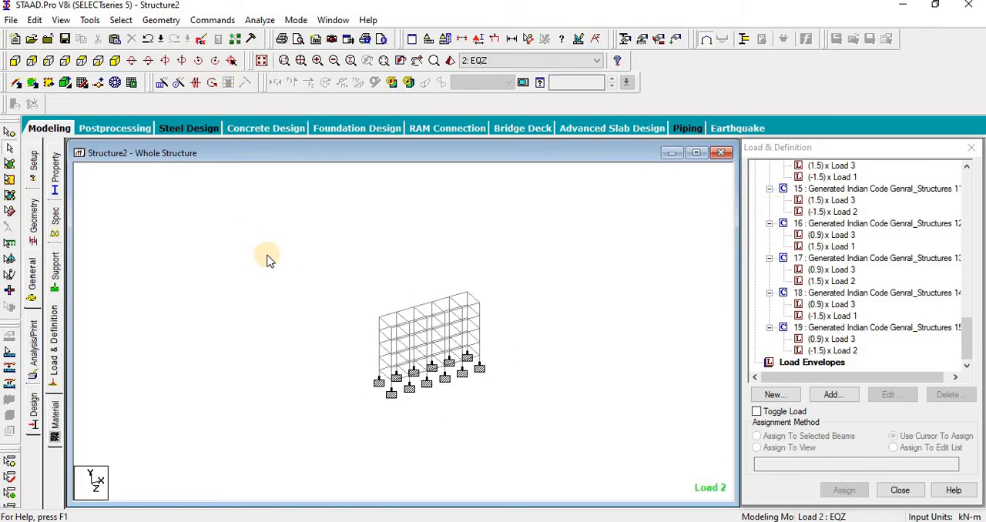
middle_drag(268, 265, 236, 260)
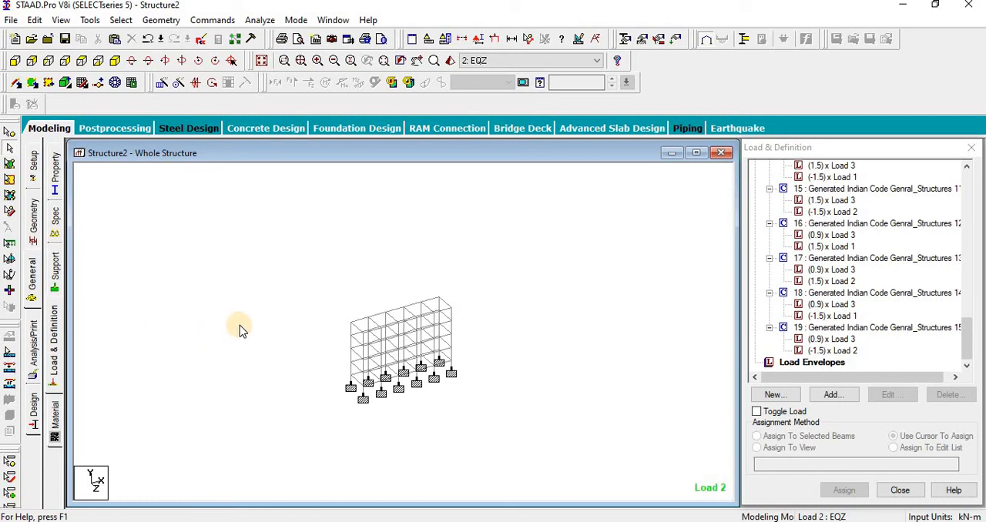
click(260, 19)
click(278, 37)
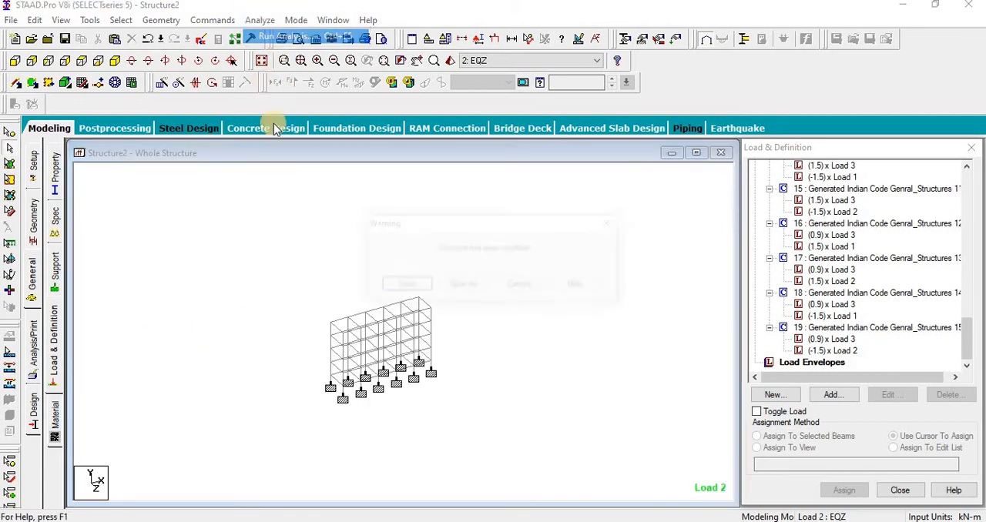
click(403, 287)
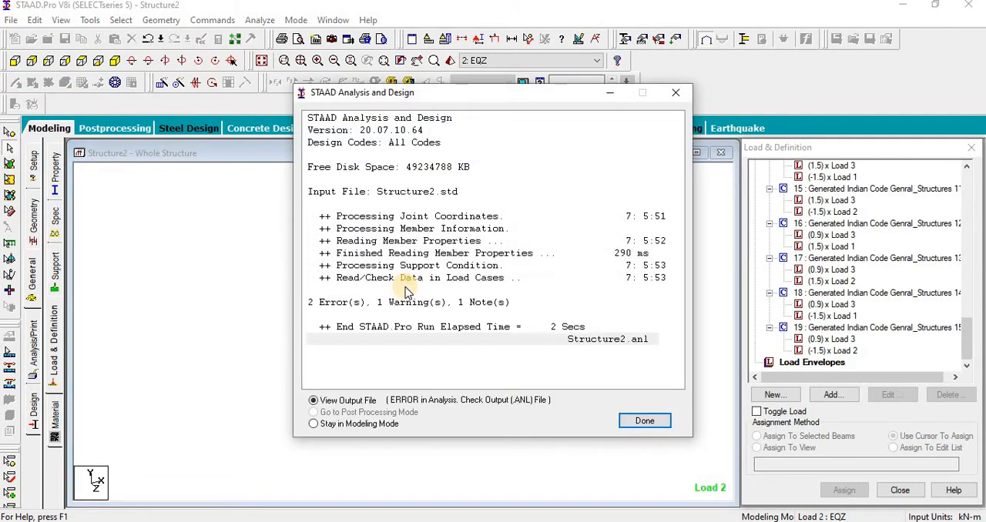
click(644, 421)
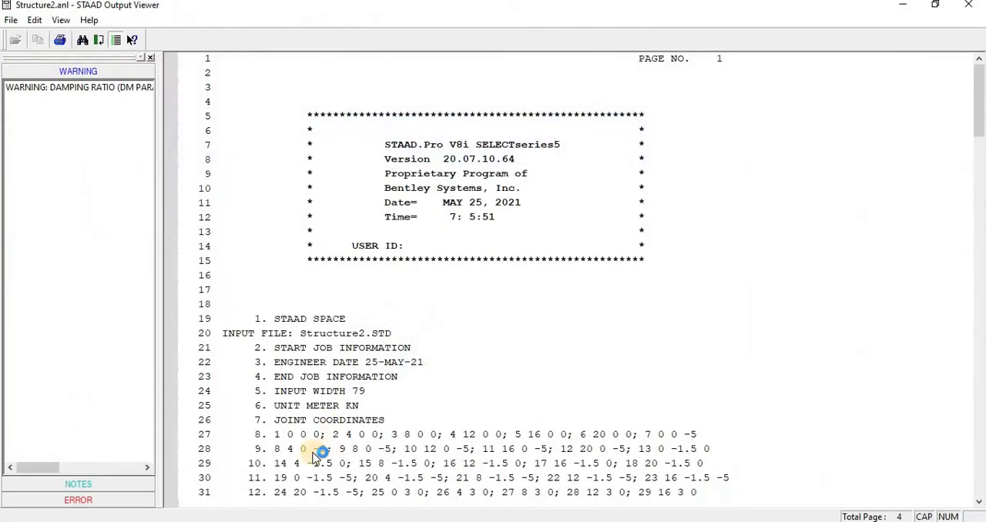
Step: Examine the errors listed in the analysis output file, including the first error's source line, and close the output
click(141, 505)
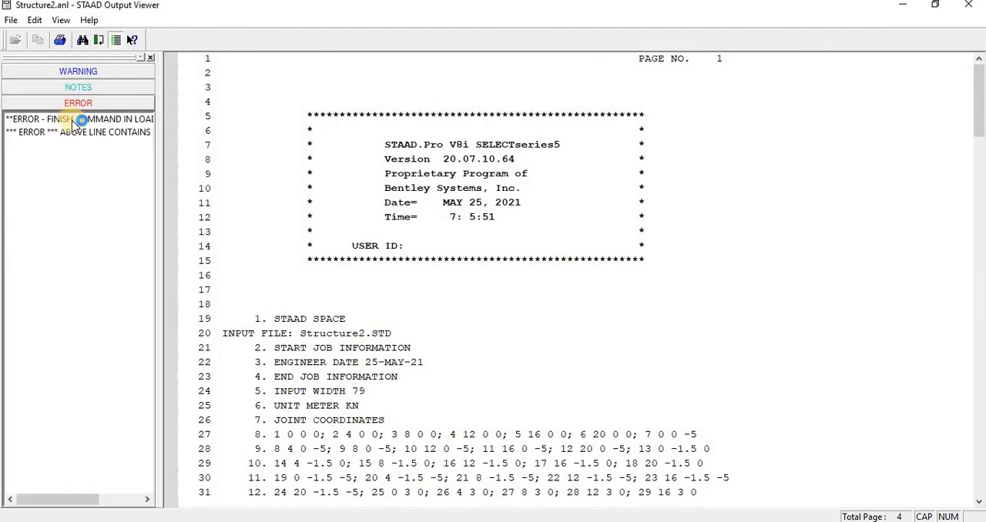
click(77, 122)
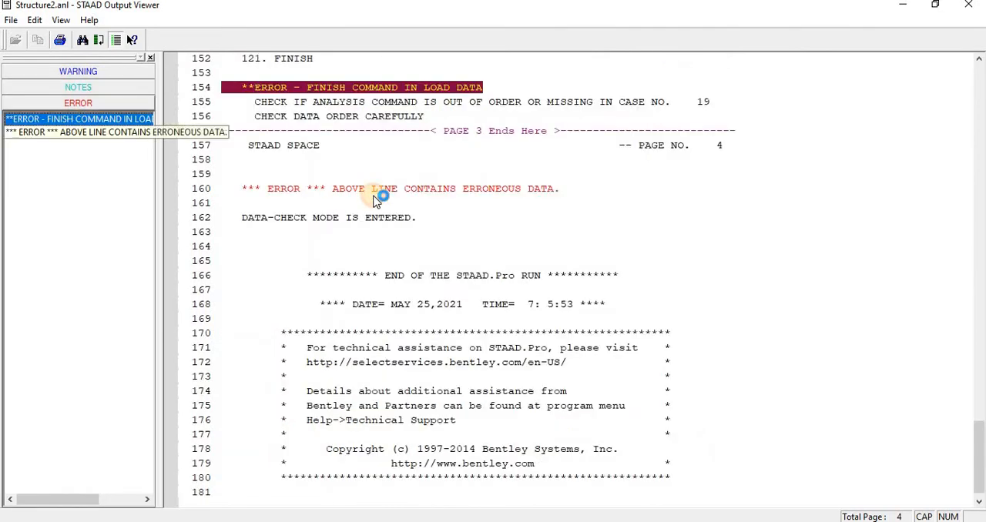
click(482, 190)
click(968, 5)
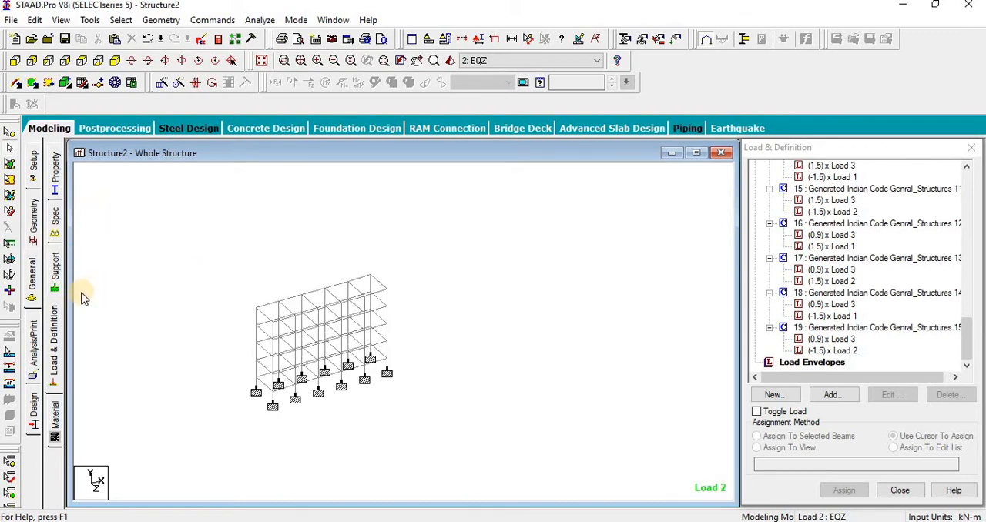
Step: Add a post-analysis load list containing the generated Indian Code load combinations 5 to 19
click(32, 326)
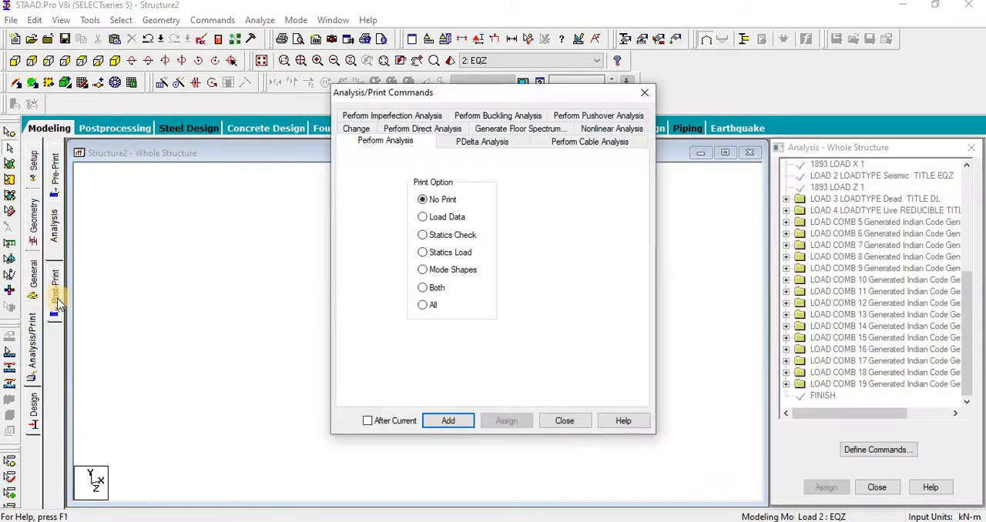
click(570, 422)
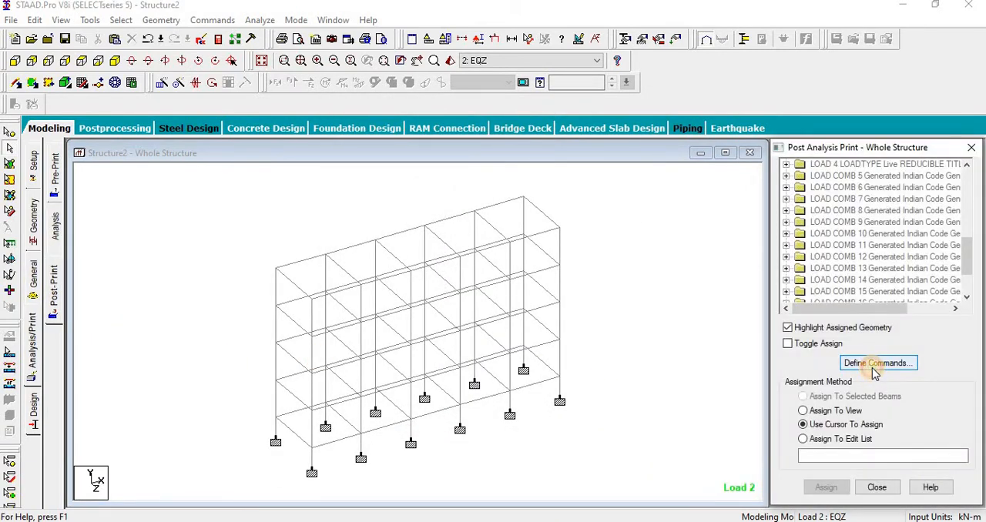
click(875, 366)
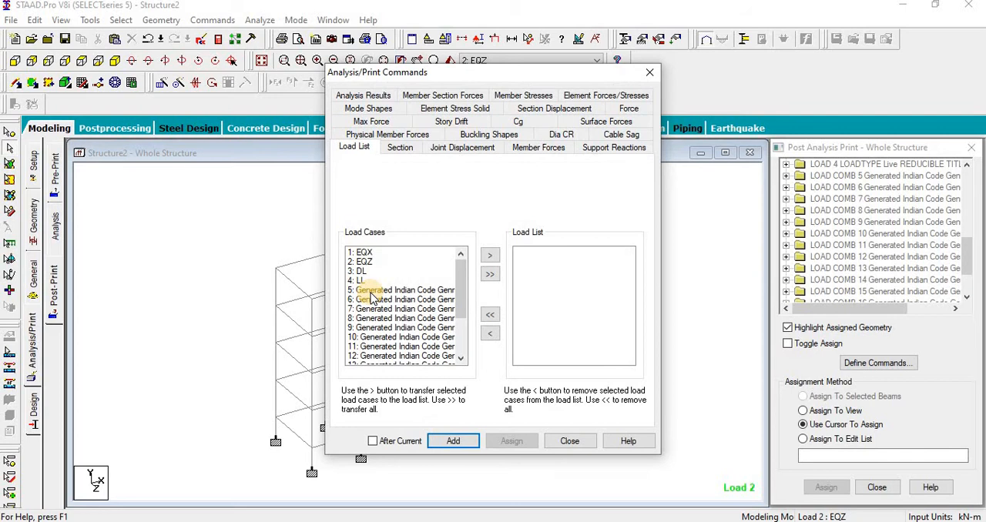
drag(371, 293, 378, 432)
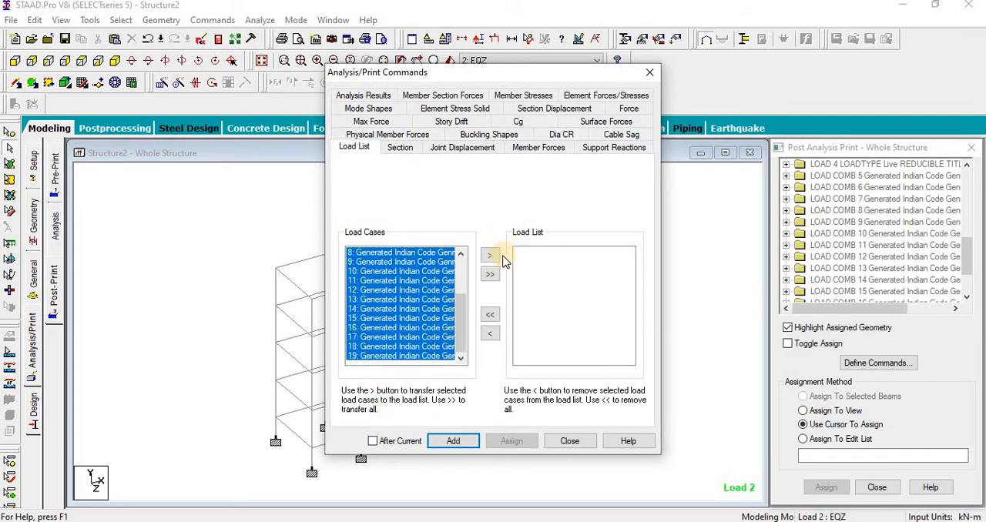
click(491, 274)
click(454, 442)
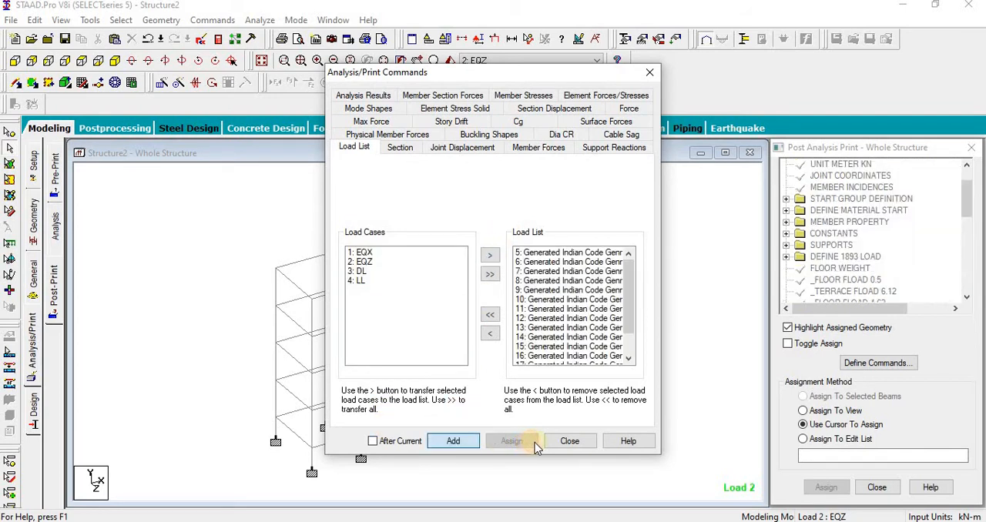
click(566, 441)
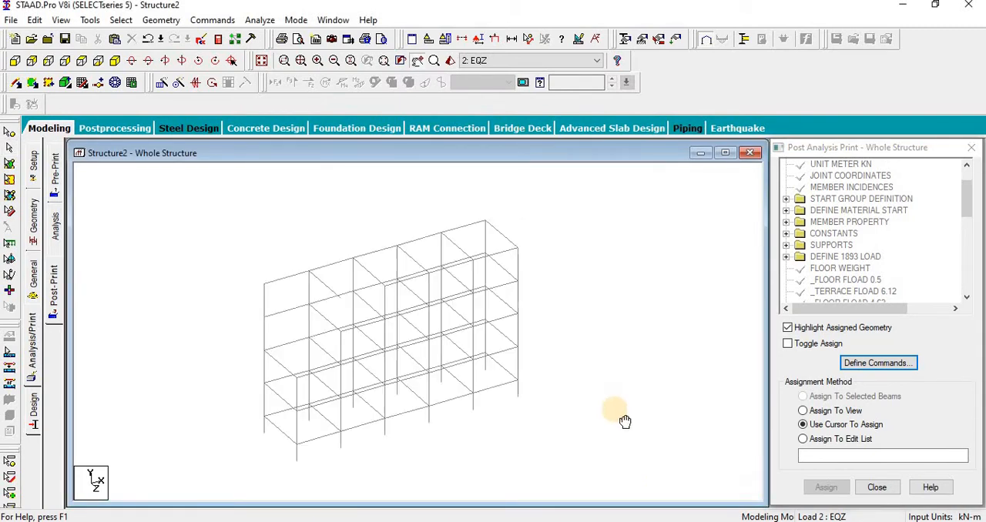
Step: Set the current concrete design code to IS456
click(32, 420)
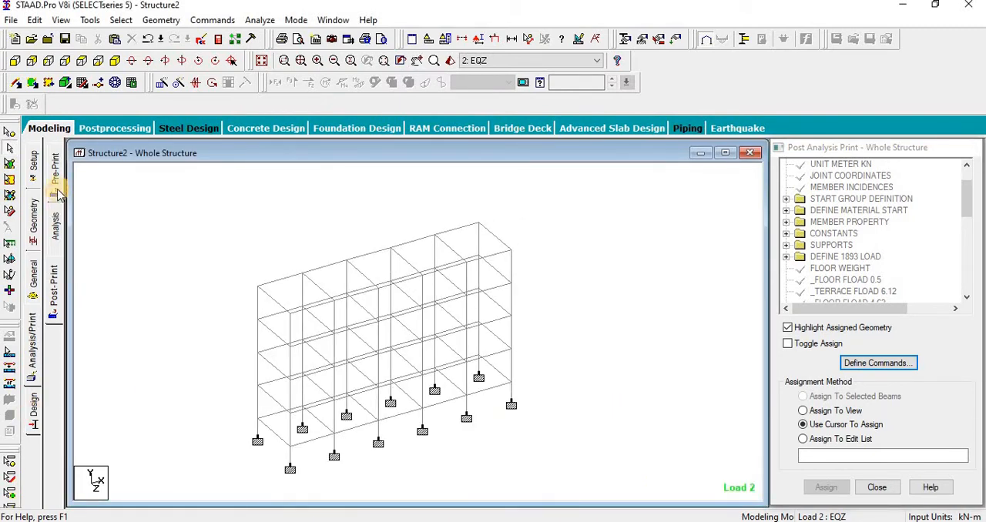
click(54, 218)
click(918, 168)
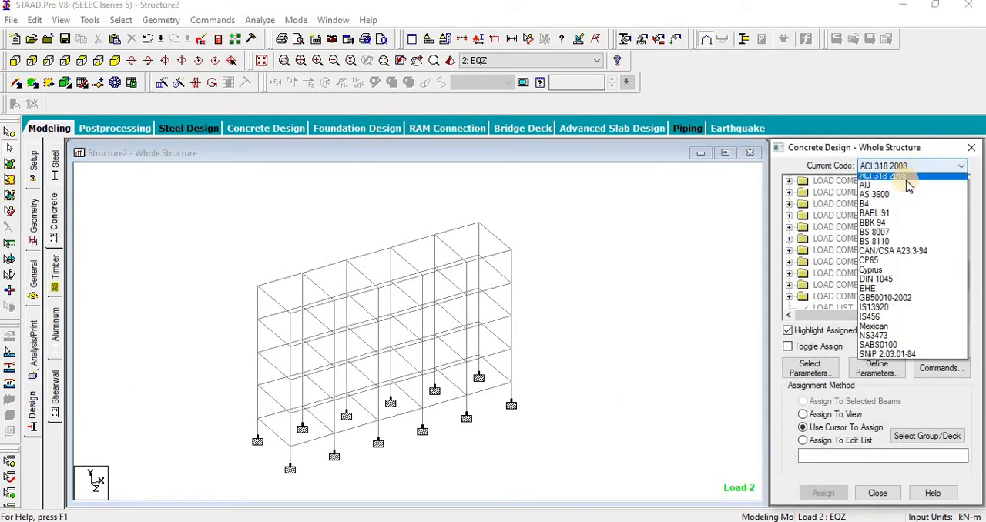
click(886, 348)
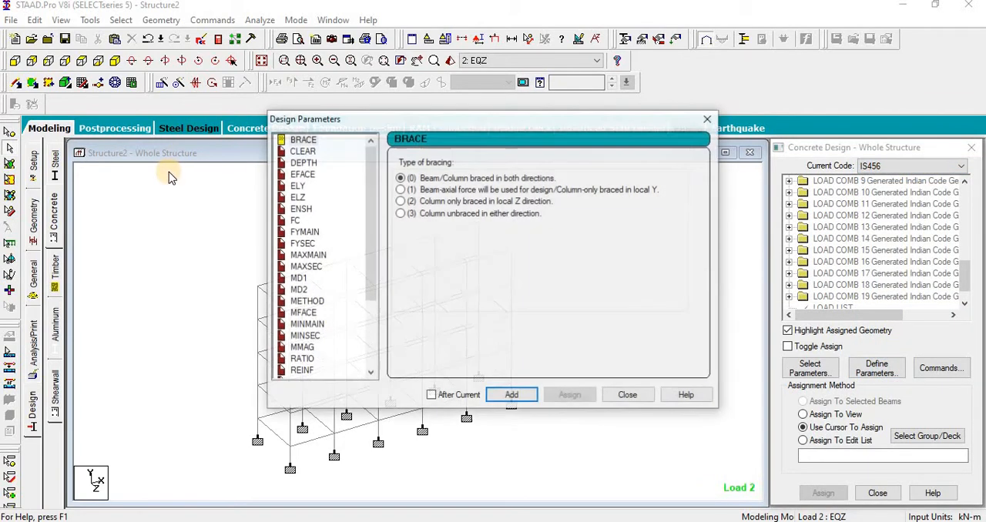
click(629, 395)
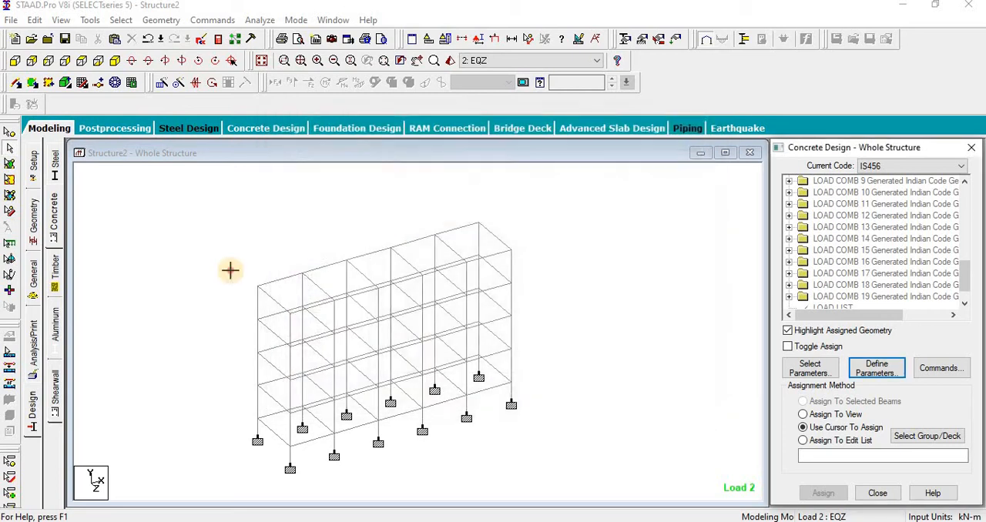
Step: Set the current input units to Newton for force and Millimeter for length
click(428, 38)
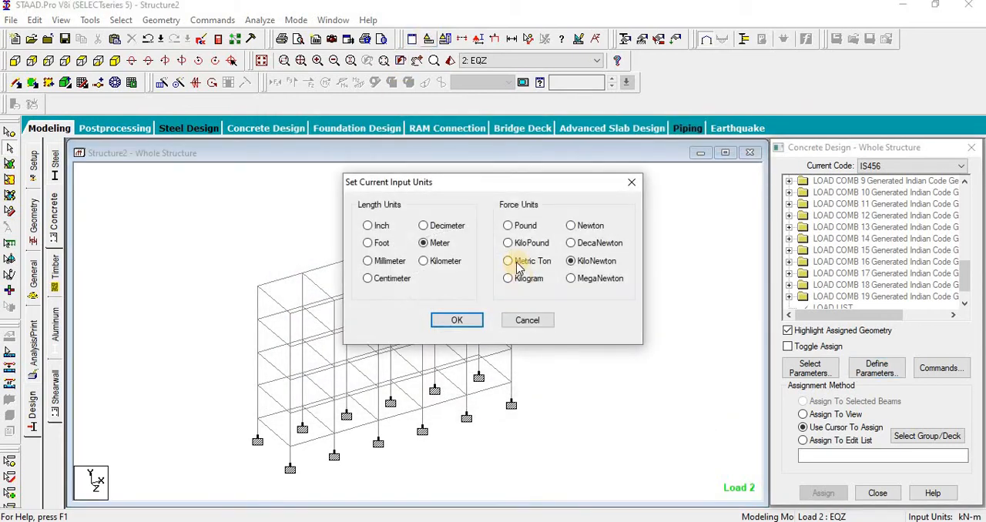
click(455, 321)
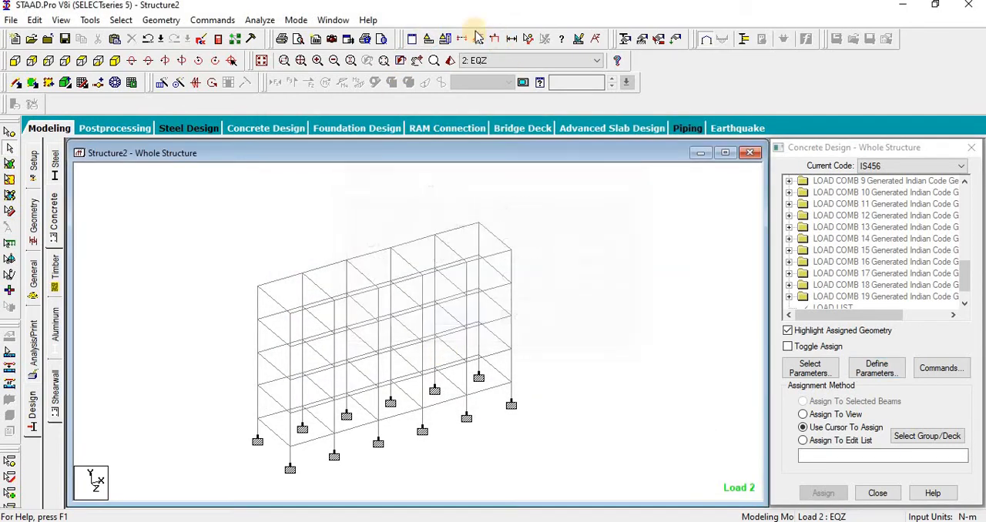
click(428, 39)
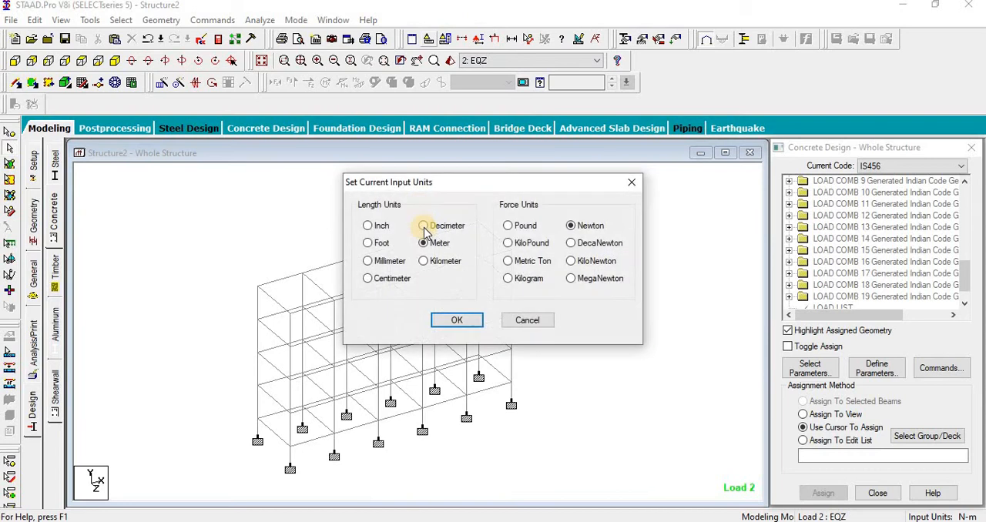
click(379, 264)
click(455, 320)
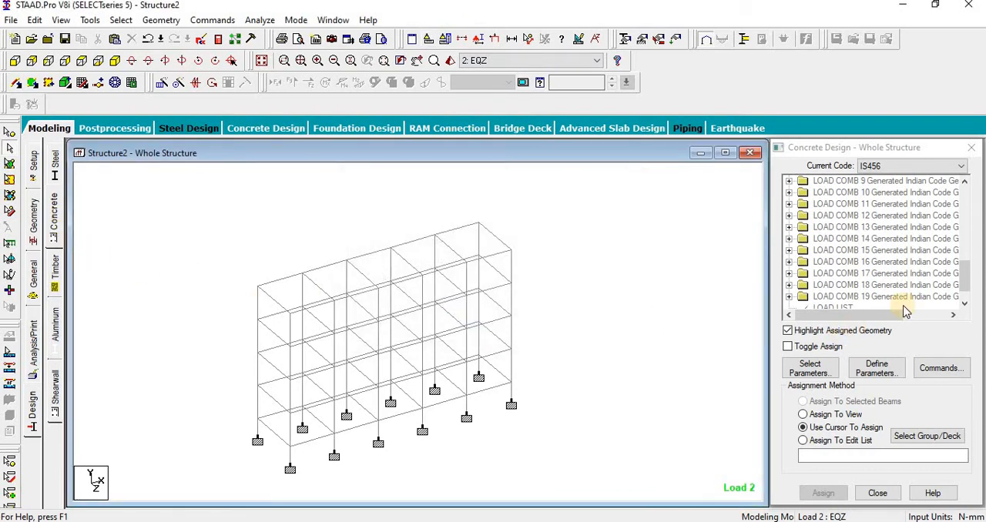
Step: Define two CLEAR concrete design parameters with cover distances of 40 mm and 25 mm
click(860, 371)
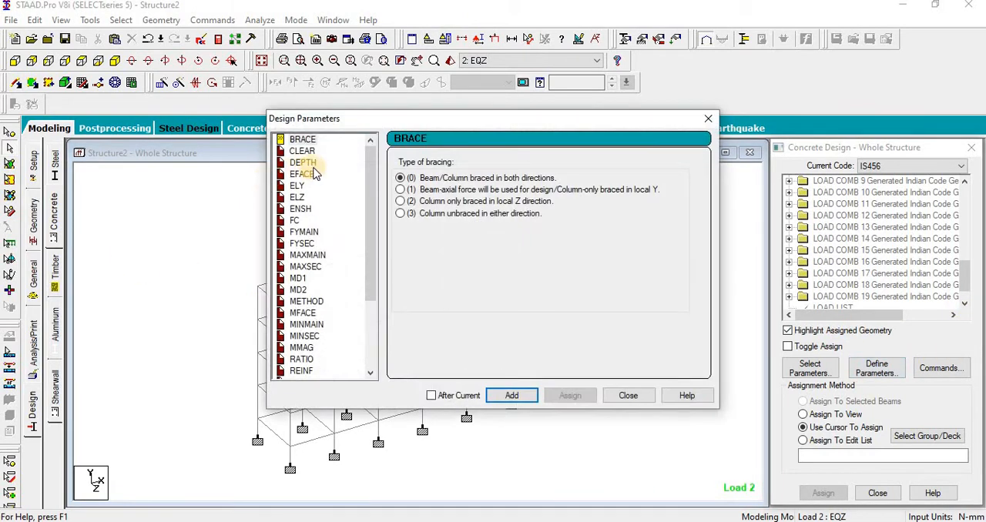
click(302, 151)
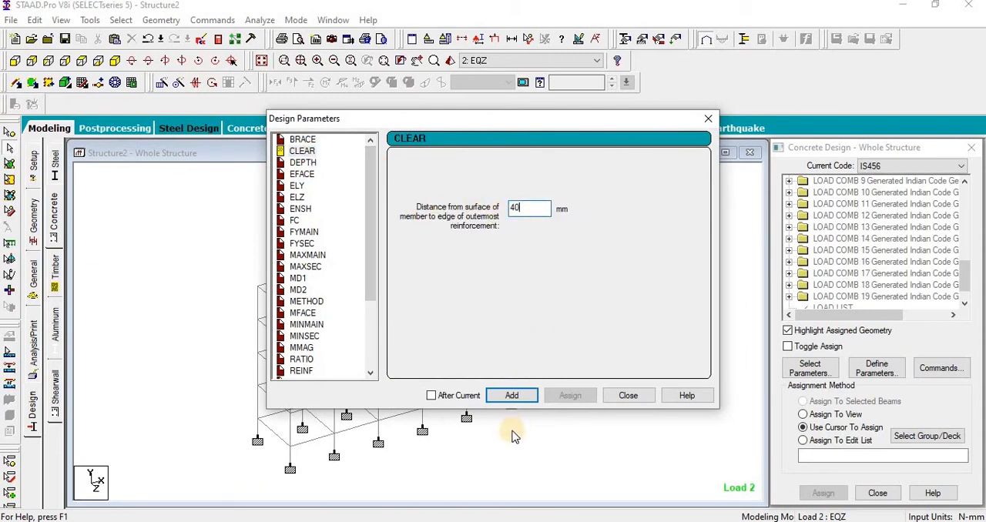
click(512, 395)
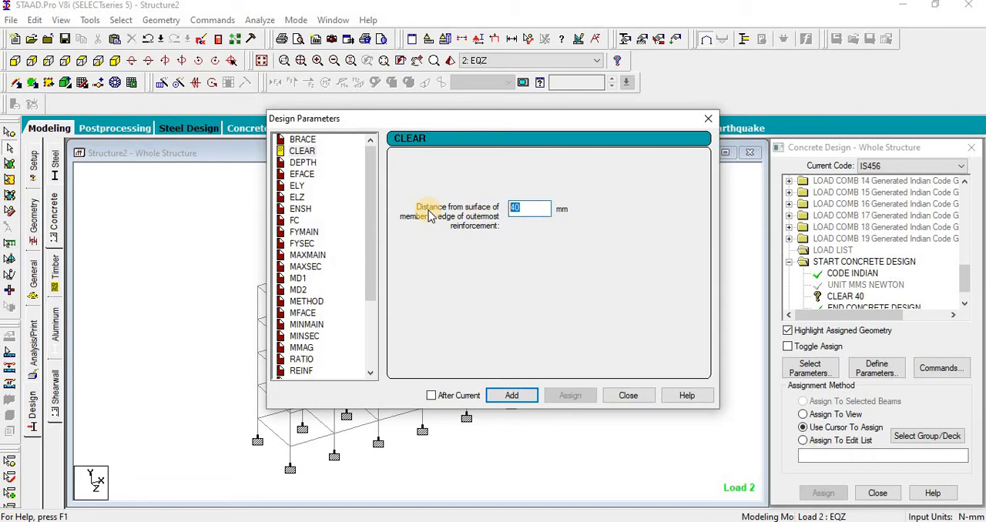
click(510, 397)
Step: Add the design parameters FC 25, FYMAIN 500 and FYSEC 415 N/mm2, and finish defining parameters
click(294, 220)
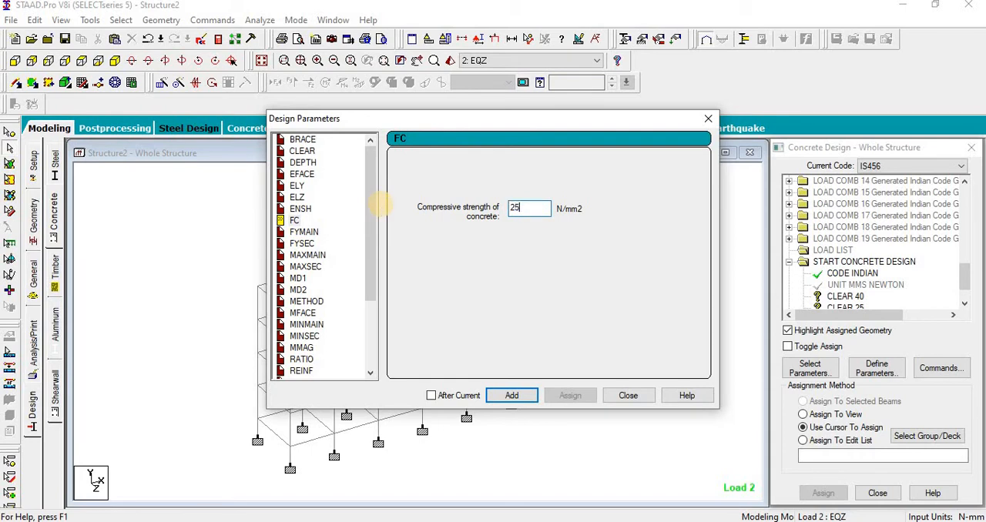
click(304, 232)
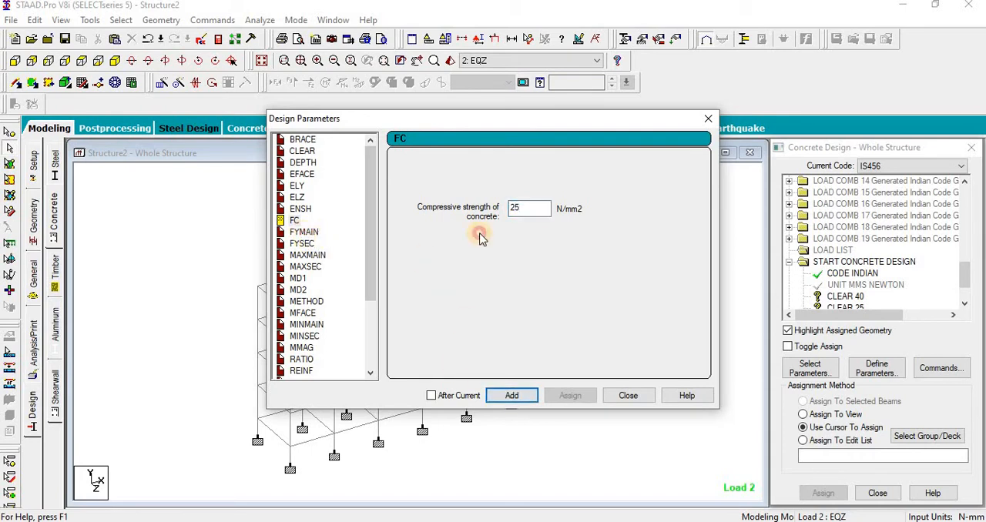
click(548, 209)
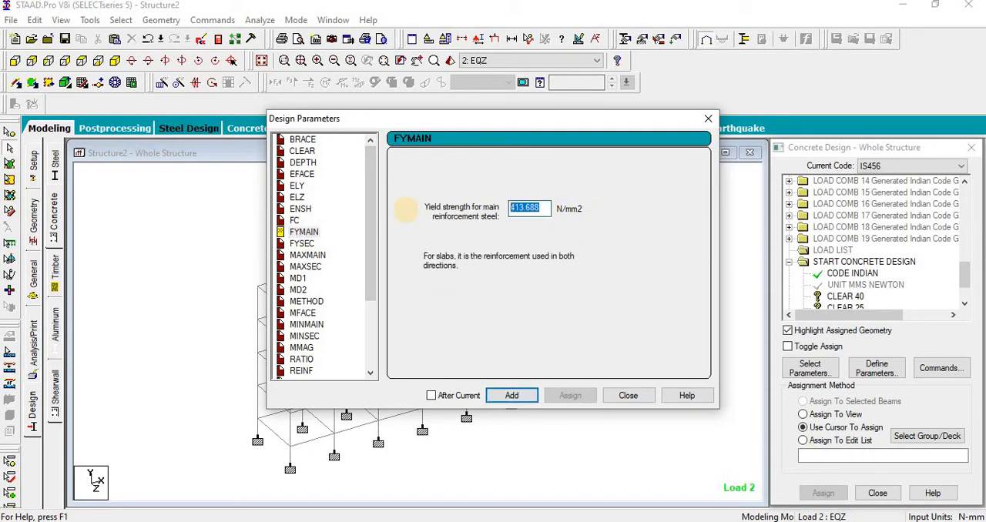
click(510, 398)
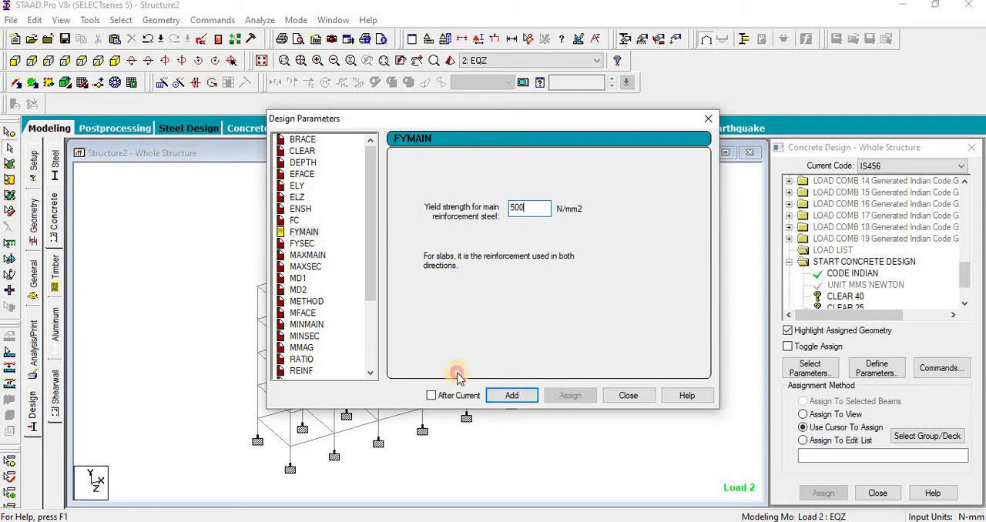
click(297, 244)
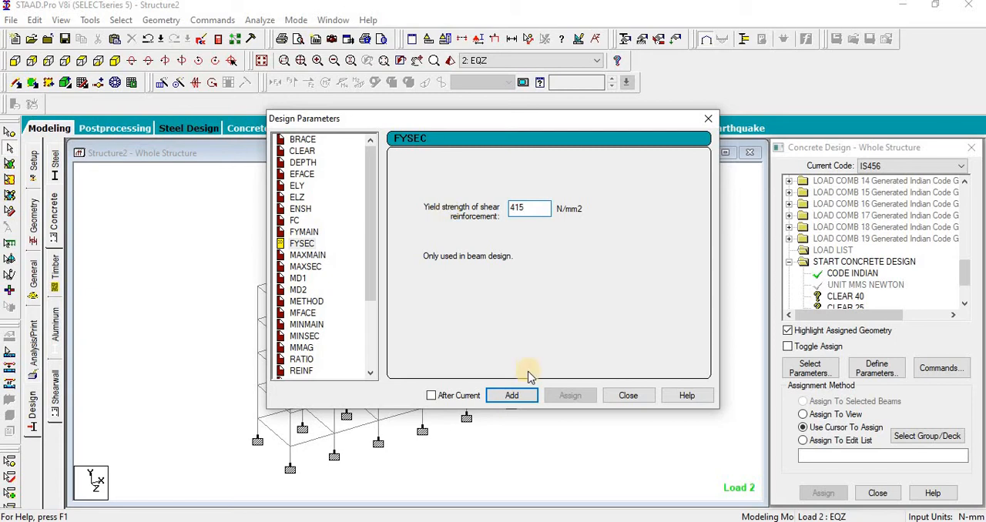
click(628, 396)
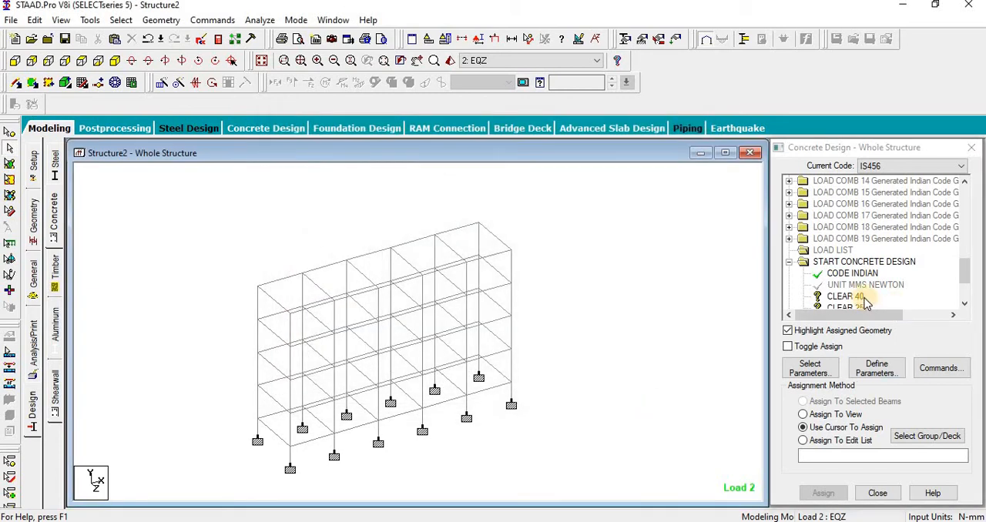
Step: Assign the CLEAR 40 parameter to all columns by selecting the members parallel to Y
click(863, 298)
click(125, 20)
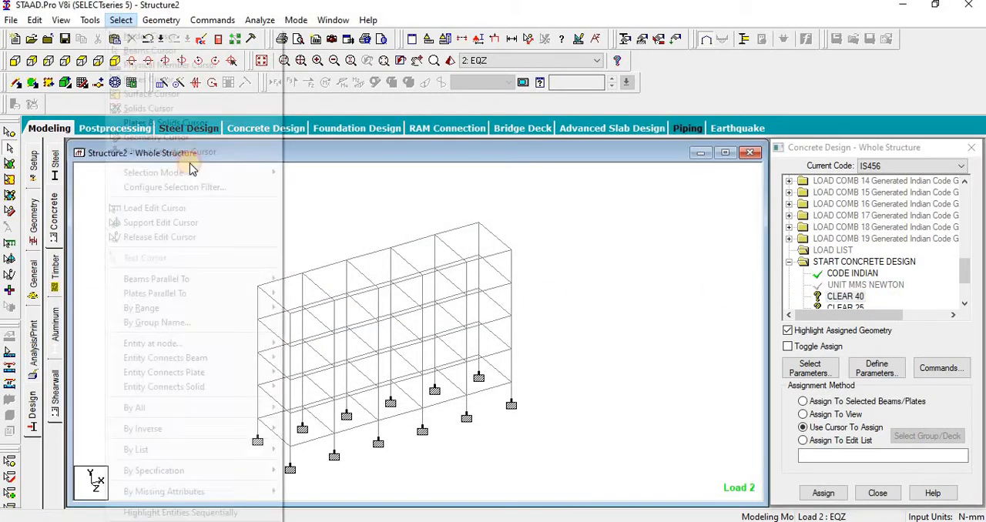
mouse_move(177, 282)
click(304, 293)
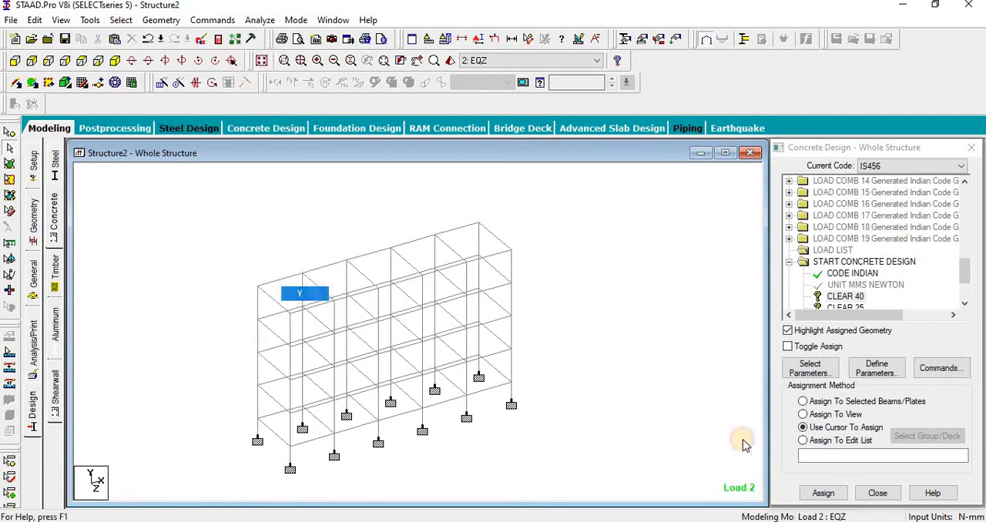
click(822, 491)
click(825, 358)
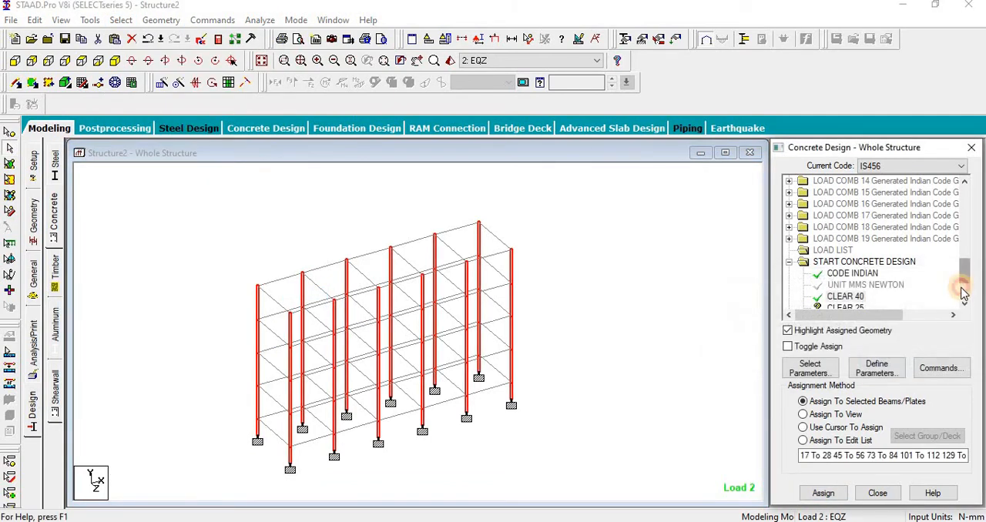
Step: Assign the CLEAR 25 parameter to all beams by selecting the members parallel to X and Z
click(962, 292)
click(855, 246)
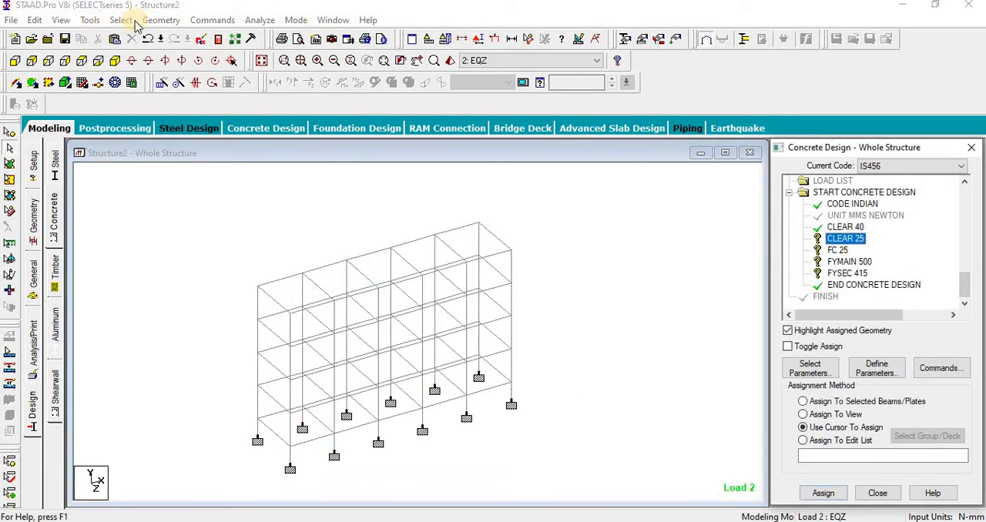
click(121, 20)
mouse_move(272, 216)
click(305, 279)
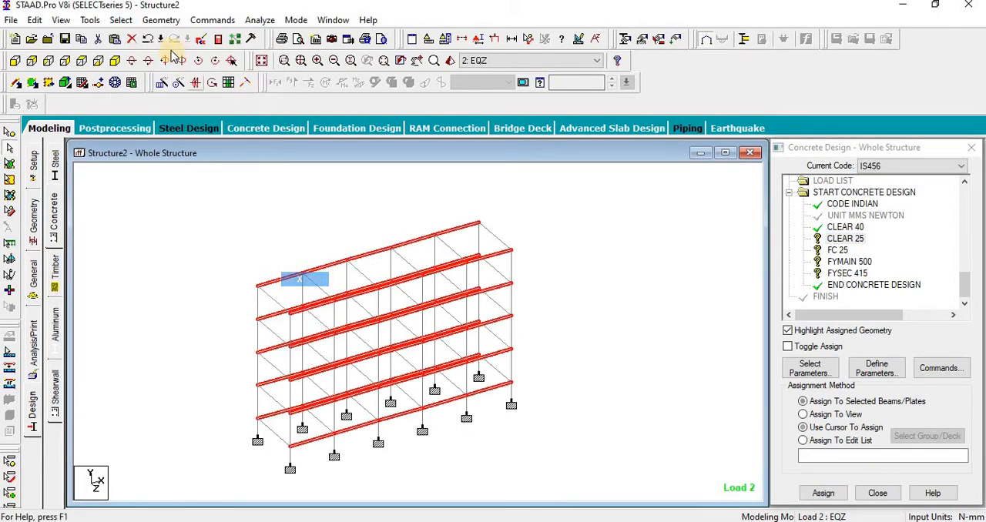
click(121, 20)
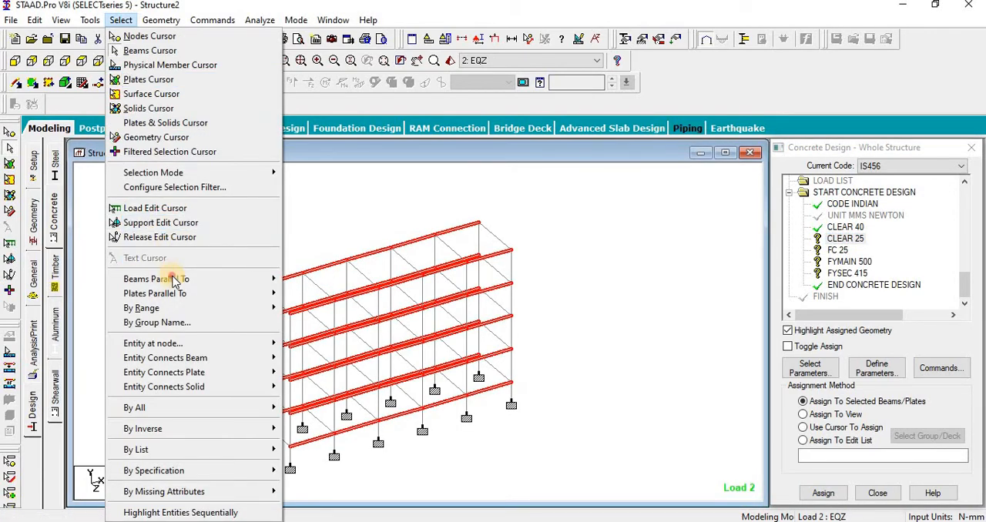
mouse_move(169, 279)
click(300, 308)
click(821, 495)
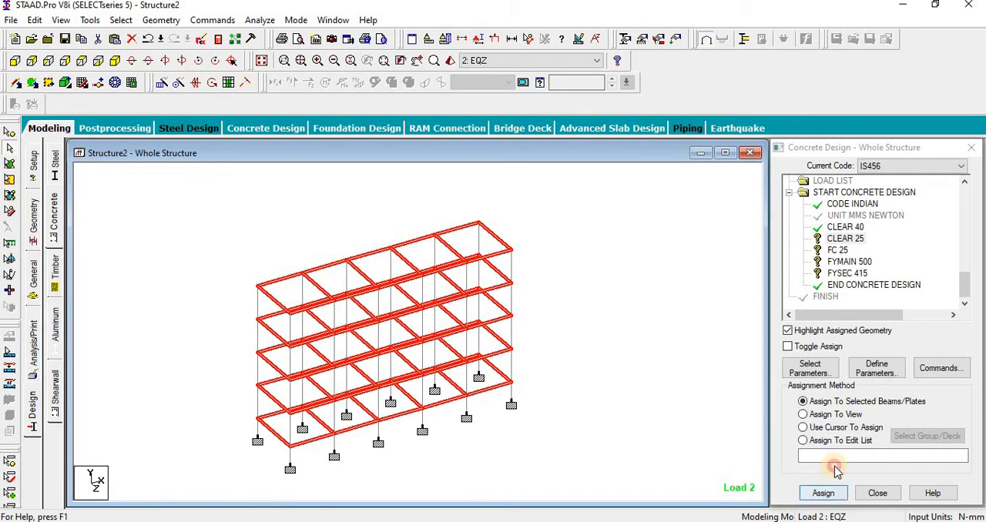
click(886, 362)
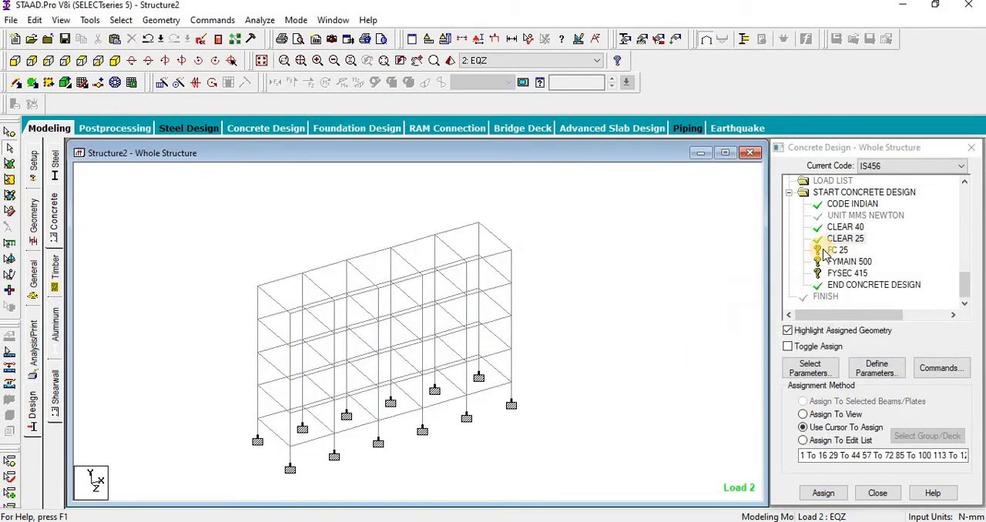
Step: Assign the FC 25 and FYMAIN 500 parameters to every member in the view
click(836, 250)
click(831, 416)
click(823, 493)
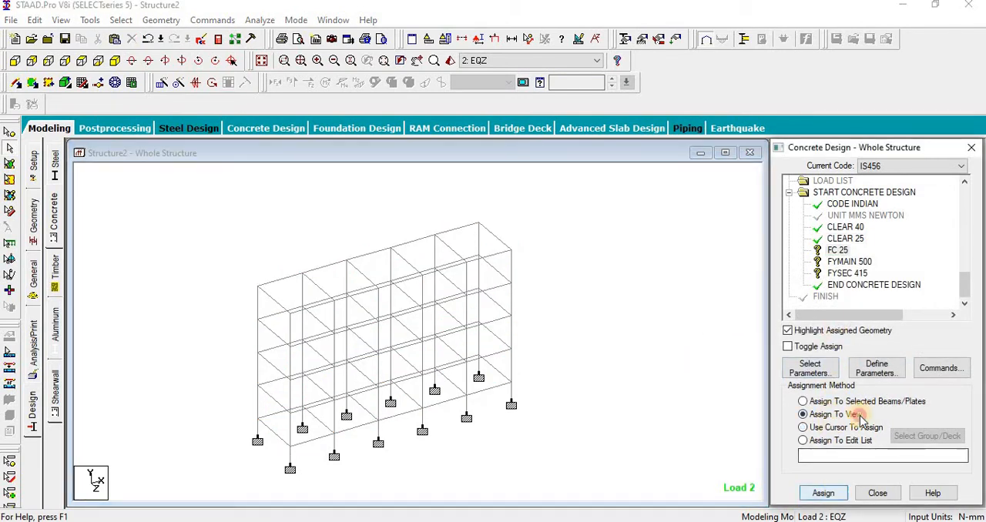
key(Return)
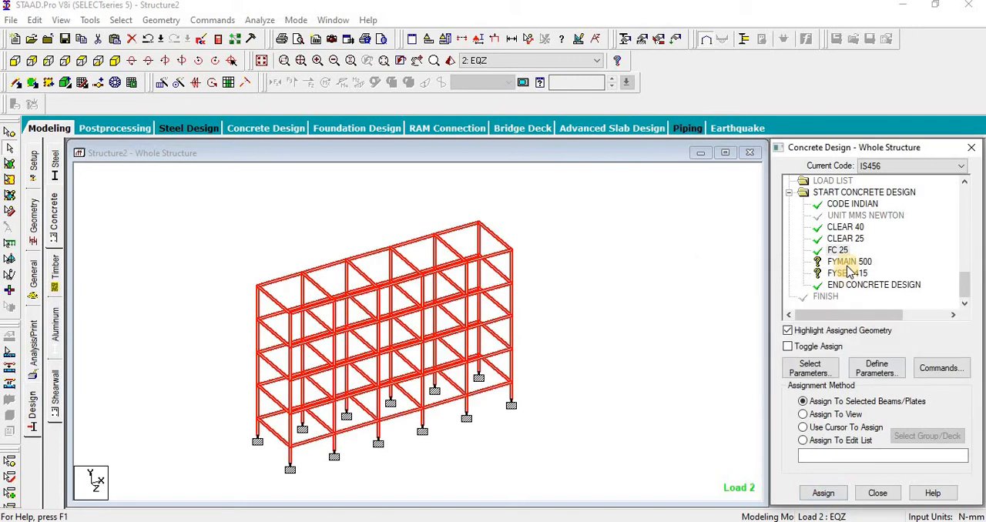
click(832, 415)
click(842, 494)
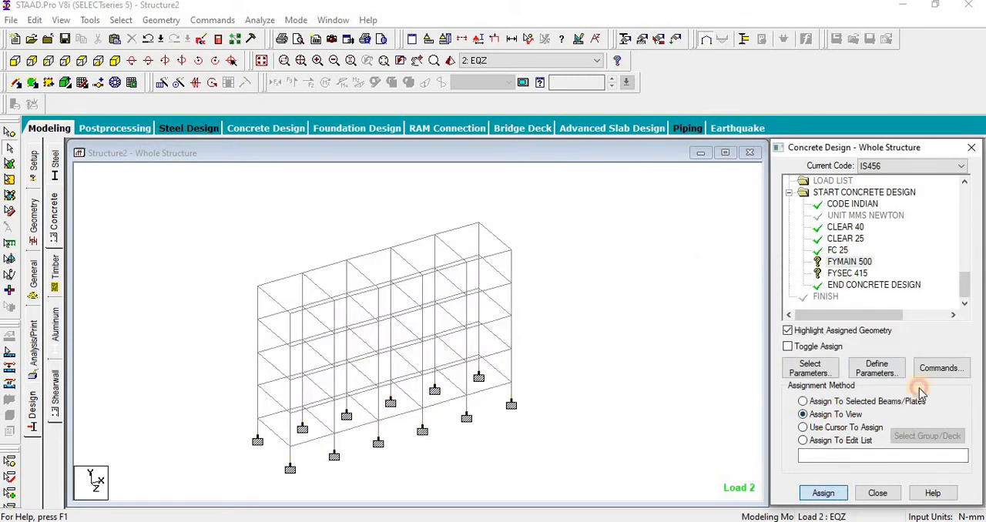
click(848, 357)
Step: Assign the FYSEC 415 parameter to every member in the view
click(843, 273)
click(819, 415)
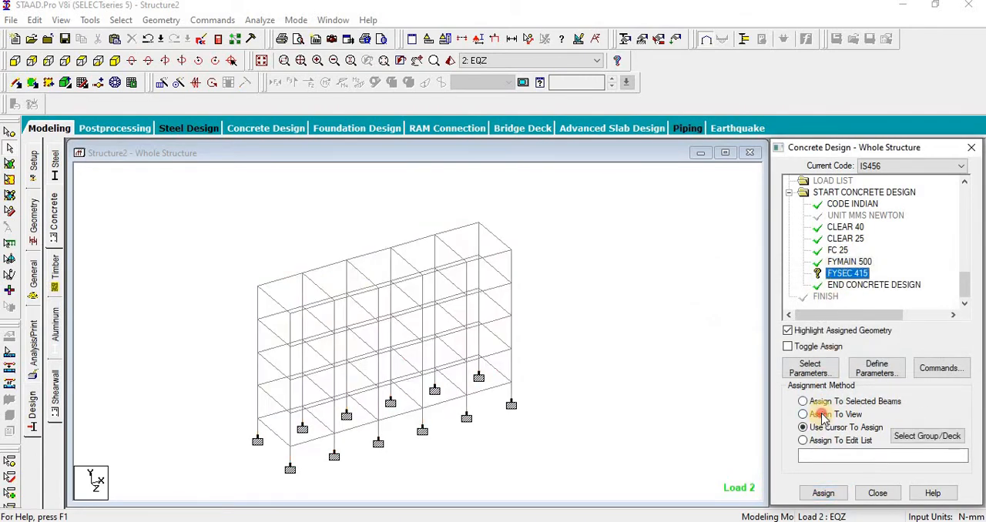
click(822, 493)
click(884, 357)
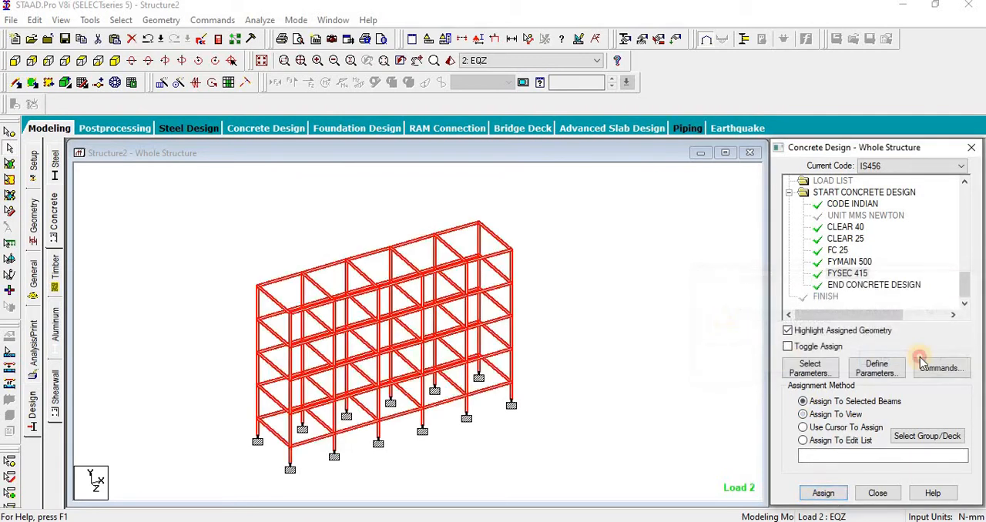
Step: Add the DESIGN BEAM, DESIGN COLUMN and TAKE OFF commands to the concrete design
click(942, 368)
click(777, 443)
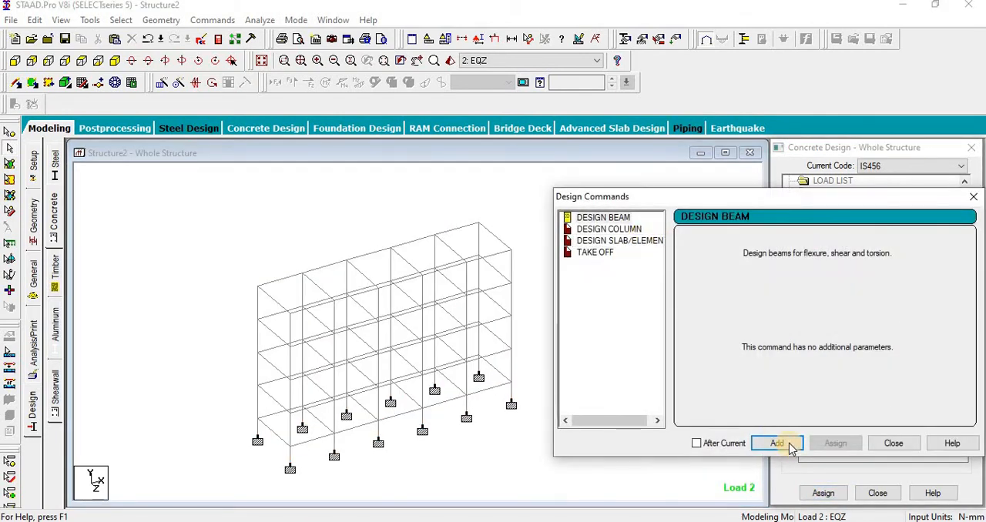
click(609, 228)
click(777, 443)
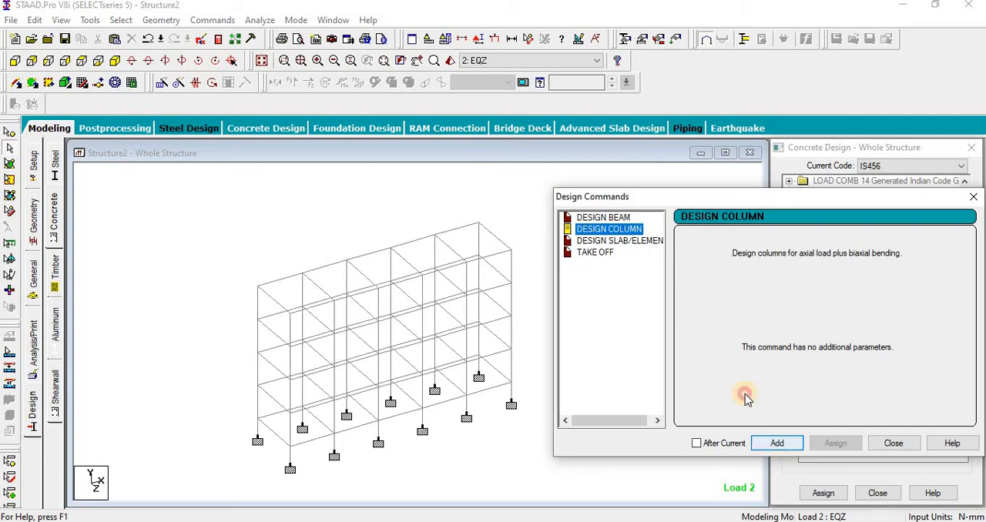
click(594, 251)
click(776, 443)
click(893, 443)
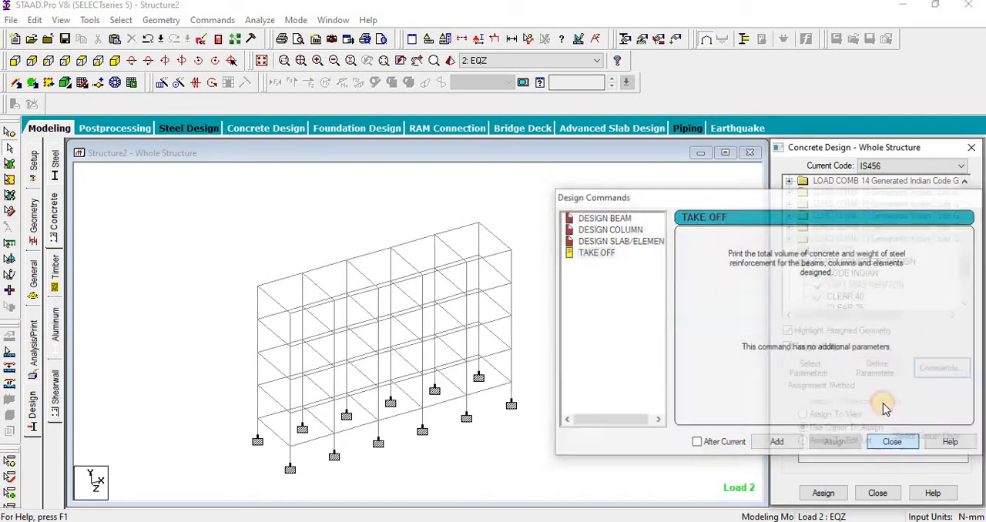
Step: Assign the DESIGN BEAM command to all beams by selecting the members parallel to X and Z
drag(962, 262, 961, 302)
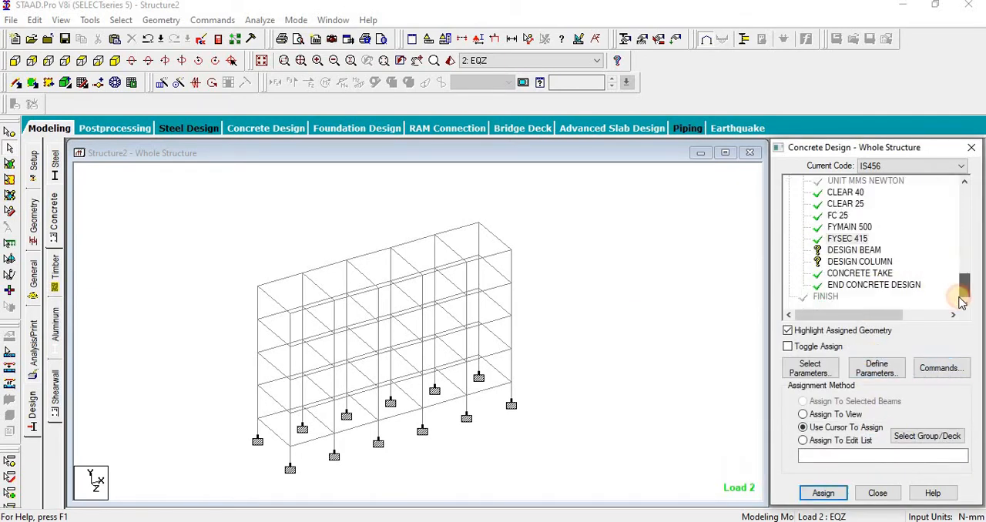
click(854, 250)
click(121, 20)
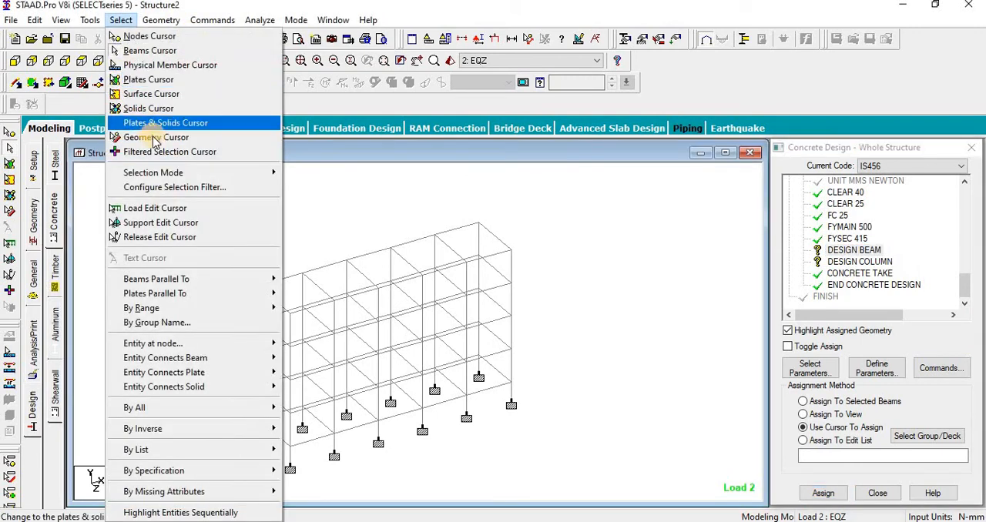
mouse_move(264, 279)
click(300, 279)
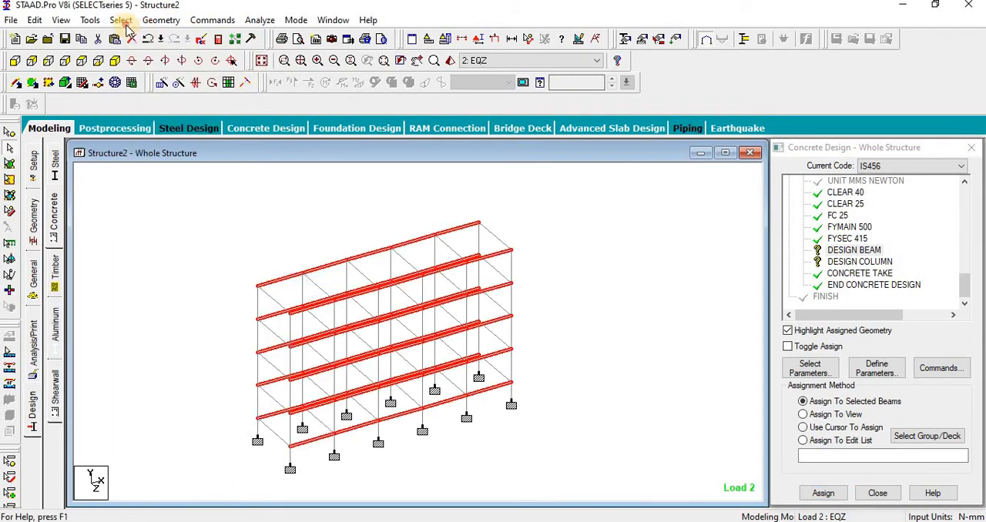
click(121, 20)
mouse_move(178, 279)
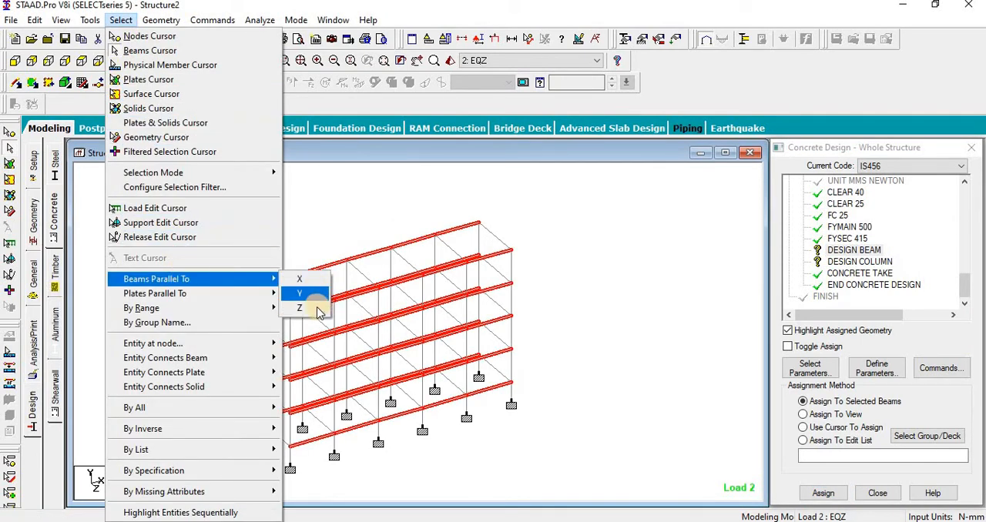
click(300, 293)
click(823, 493)
click(886, 362)
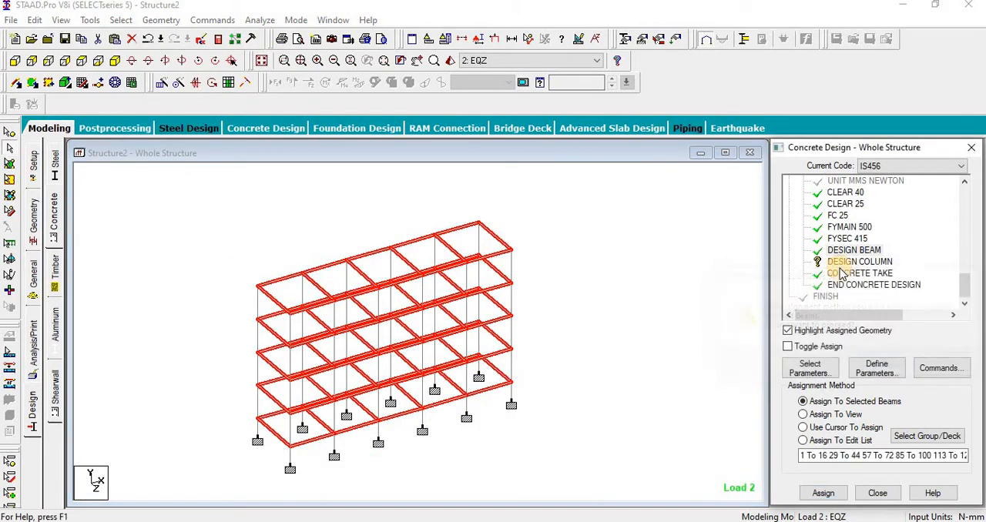
Step: Assign the DESIGN COLUMN command to all columns by selecting the members parallel to Y
click(844, 262)
click(121, 20)
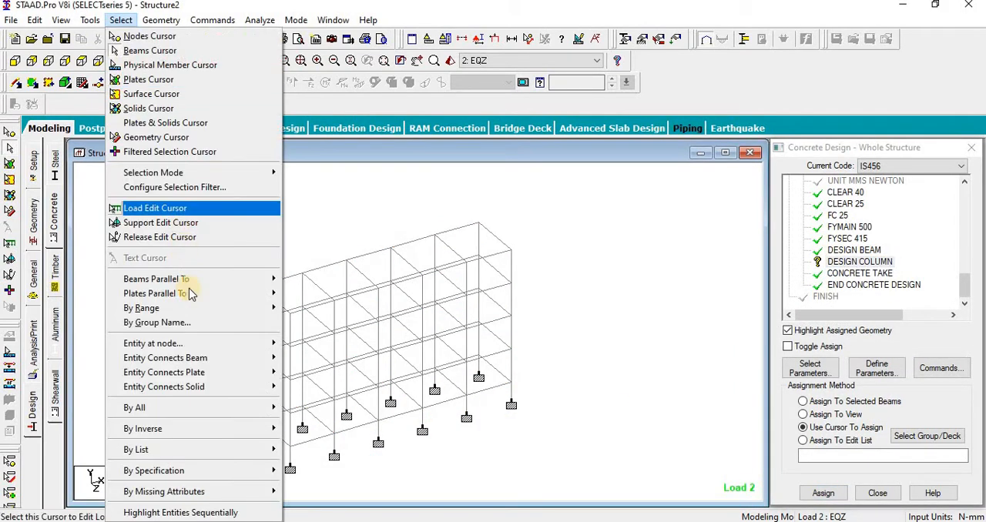
click(300, 294)
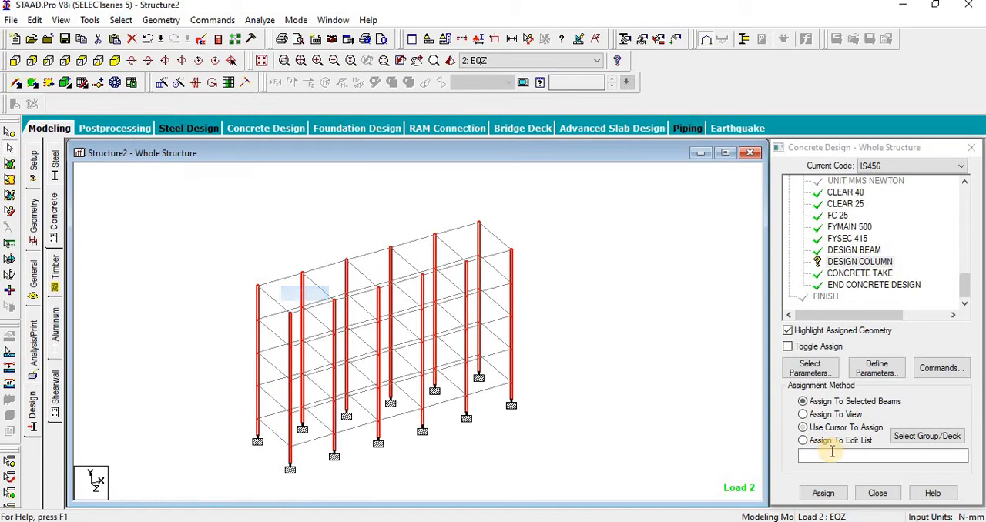
click(822, 493)
click(876, 357)
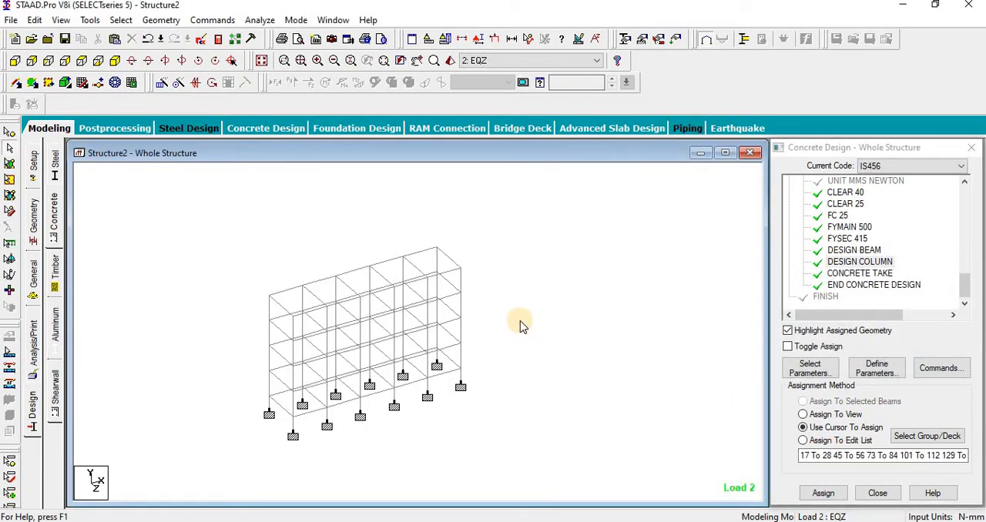
Step: Run the analysis, saving the model, and check the damping ratio warning in the output file
click(260, 25)
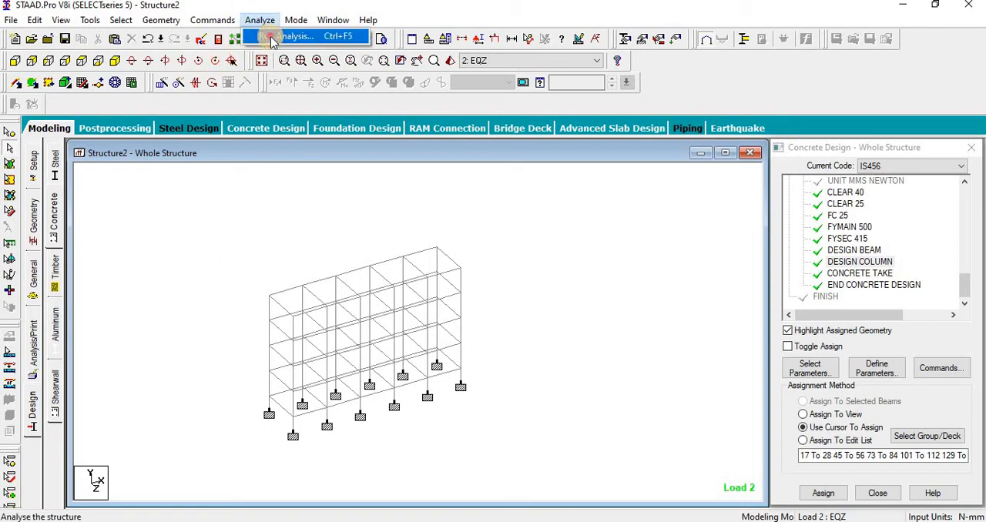
click(264, 38)
click(415, 287)
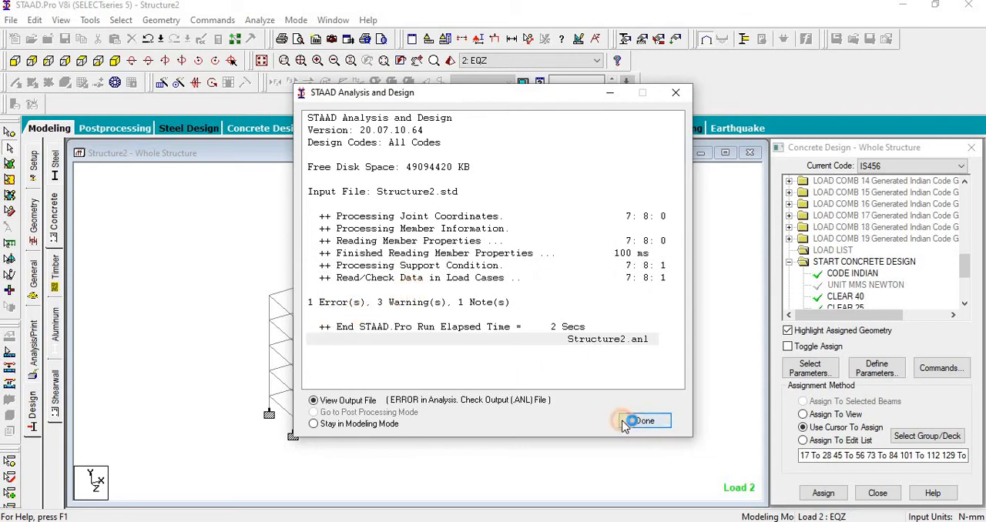
click(645, 421)
click(70, 89)
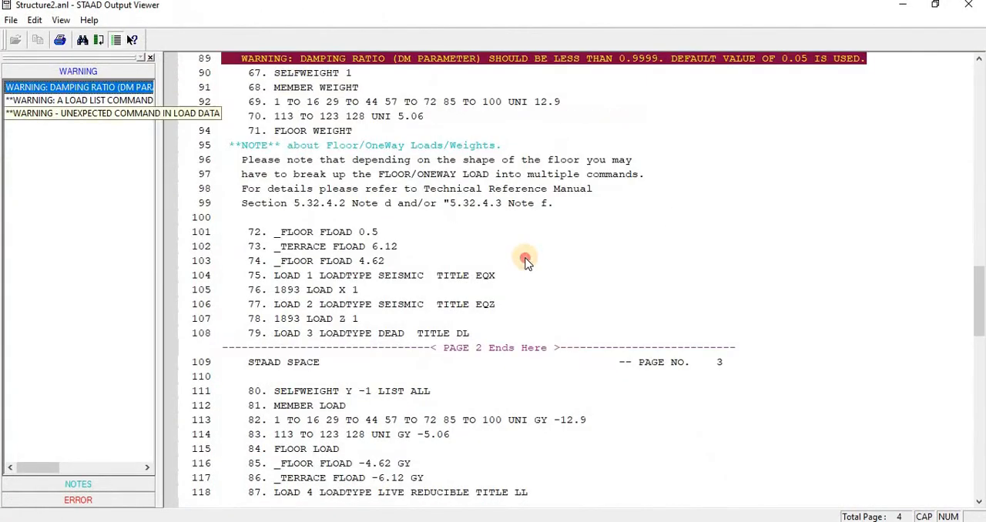
scroll(377, 235, up, 2)
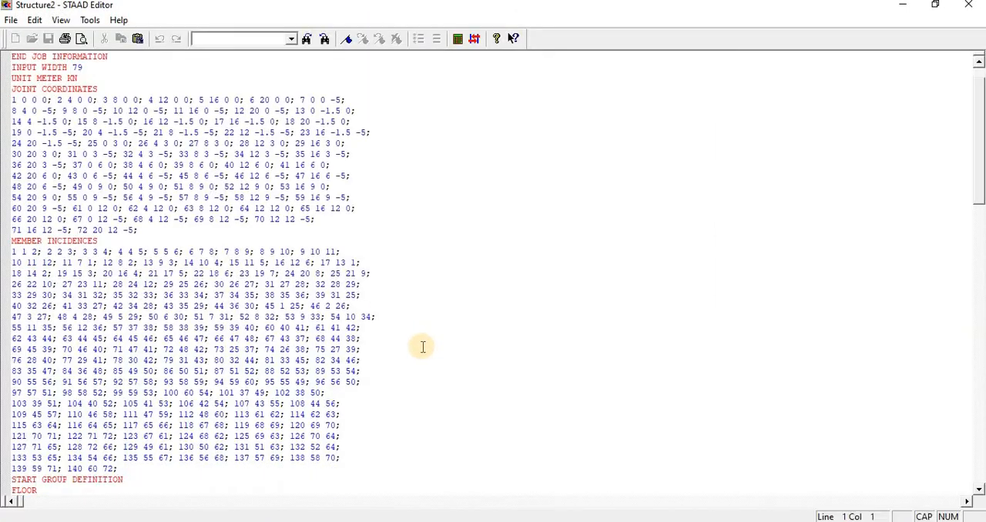
Step: Delete the DM 5 parameter from the ZONE line of the 1893 load definition in the input file, and save and close it
scroll(422, 346, down, 20)
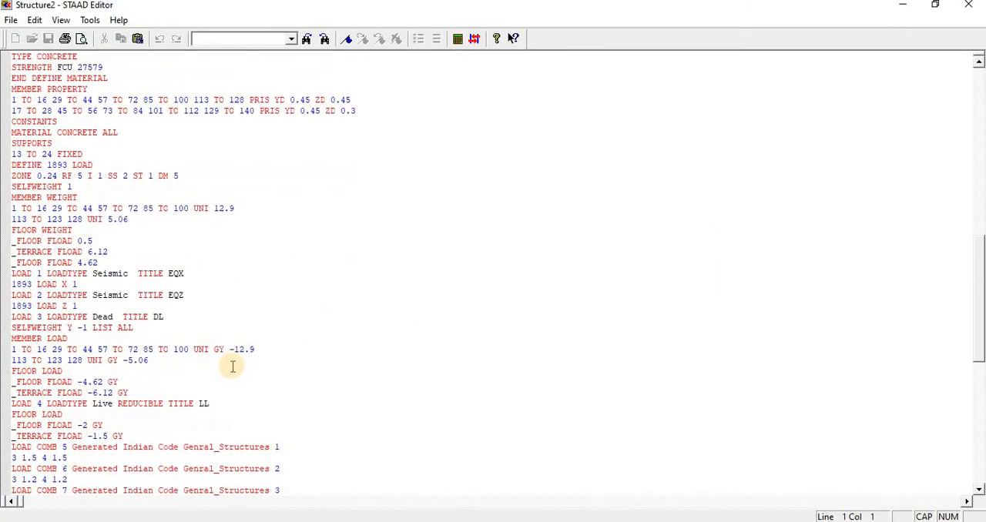
scroll(231, 366, down, 5)
scroll(231, 368, up, 15)
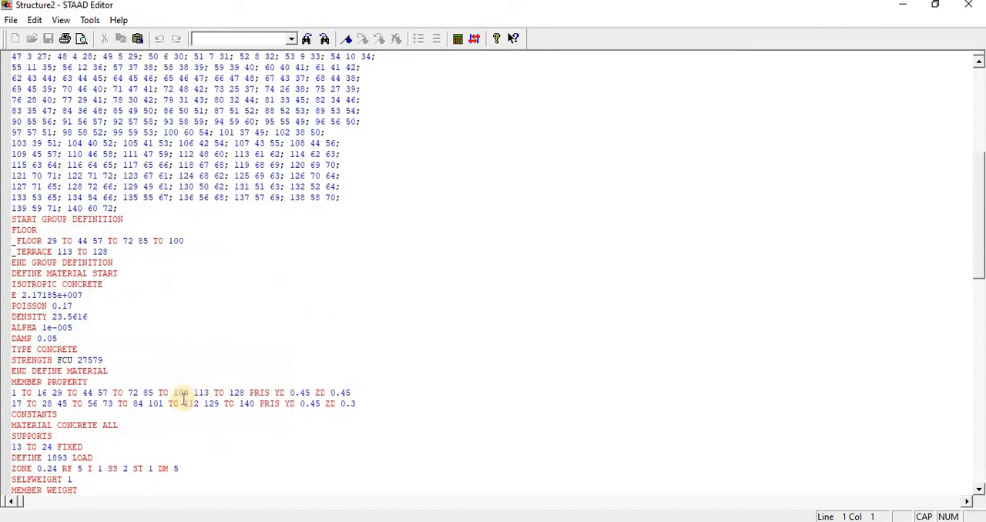
scroll(177, 393, down, 4)
drag(160, 338, 198, 338)
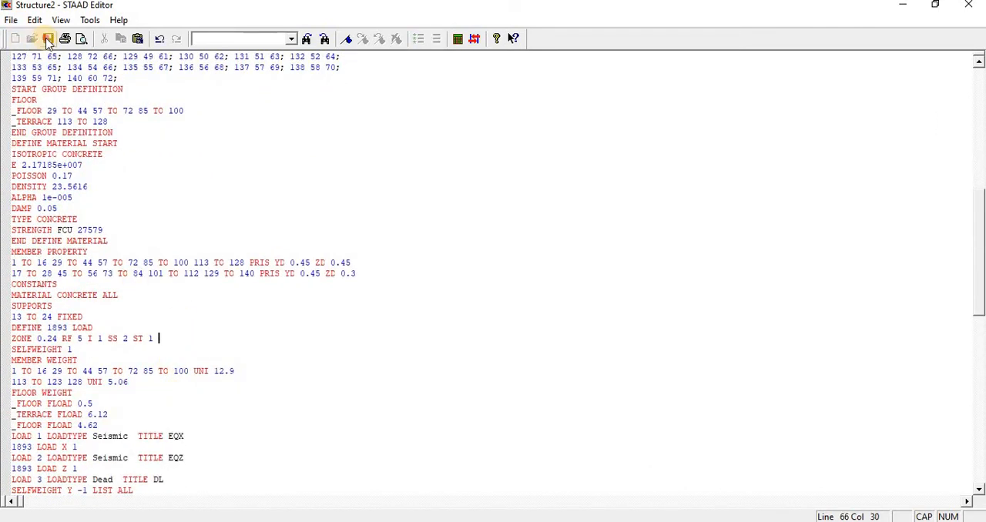
click(968, 6)
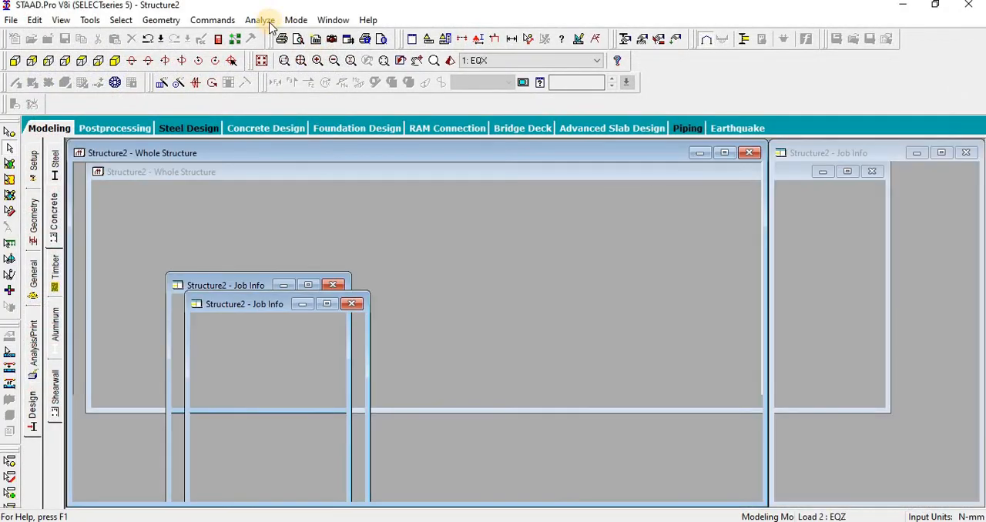
Step: Rerun the analysis with the edited input file and open its output file
click(270, 23)
click(282, 40)
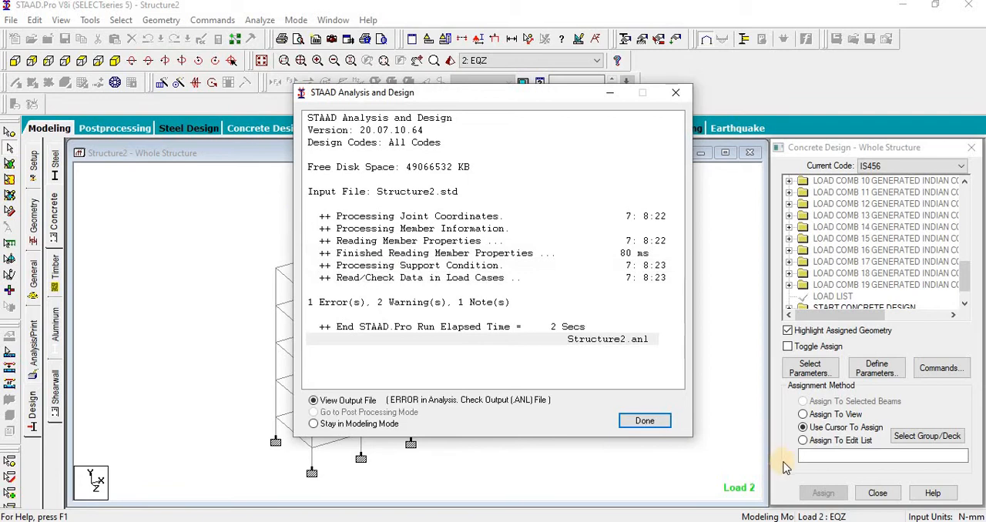
click(628, 421)
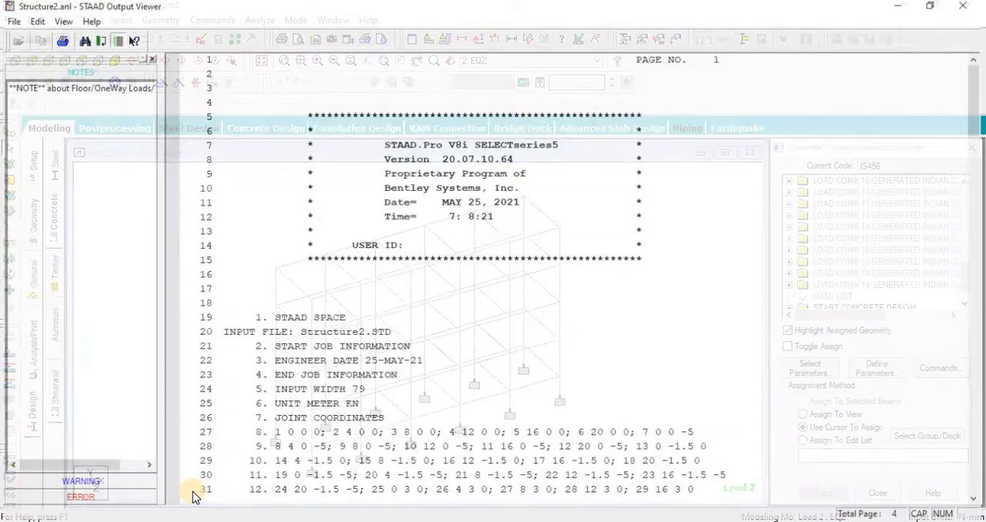
Step: Examine the error entry and the lines around it in the analysis output, and close the output viewer
click(118, 502)
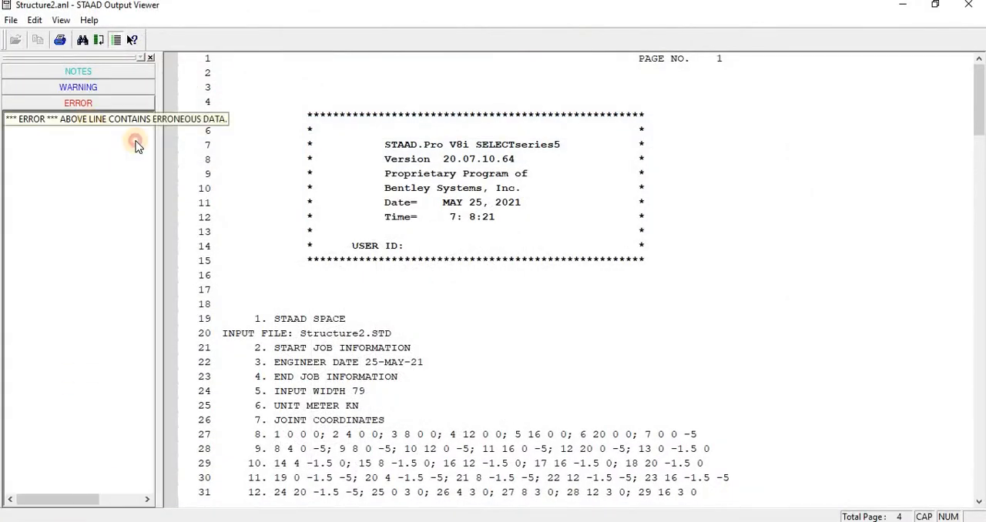
click(135, 121)
scroll(303, 275, up, 3)
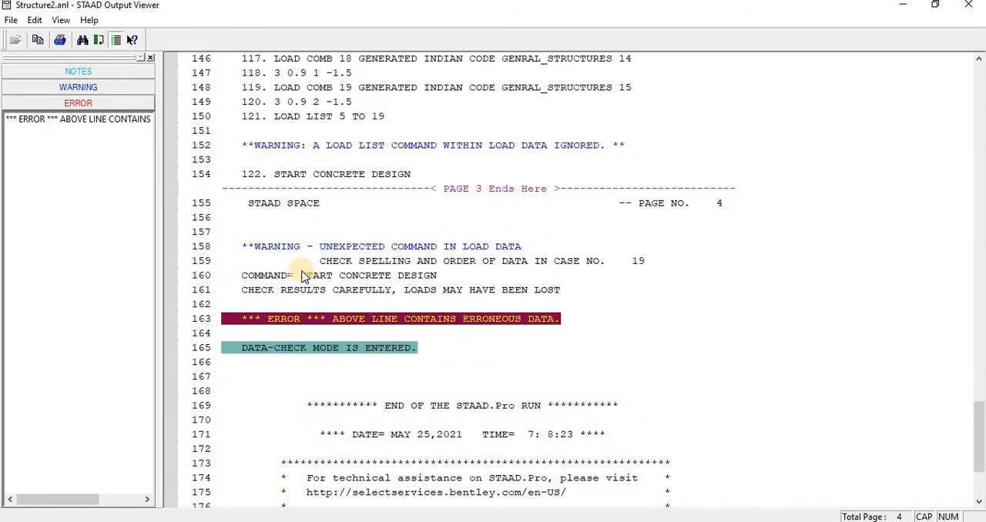
click(667, 364)
click(968, 5)
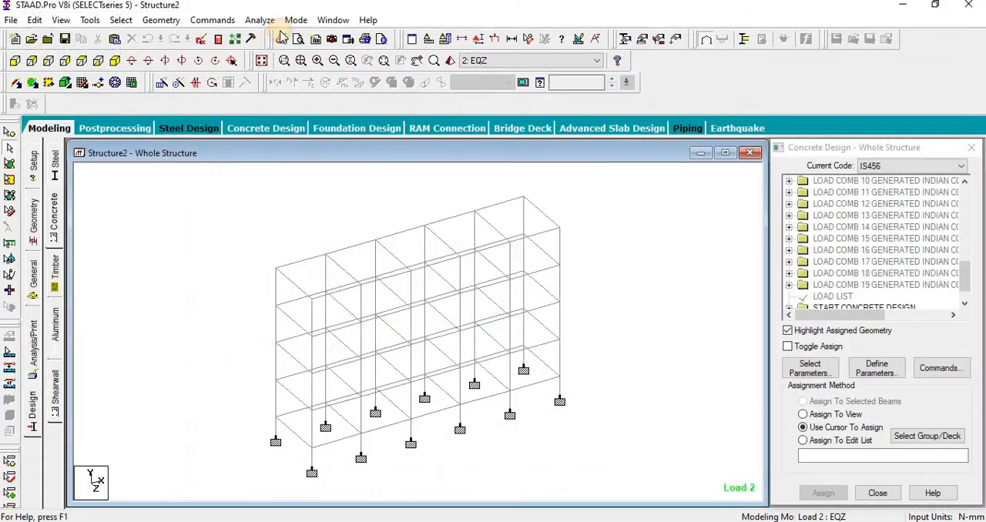
Step: Insert a PERFORM ANALYSIS line after load combination 19 in the input file, and save and close it
scroll(914, 315, down, 20)
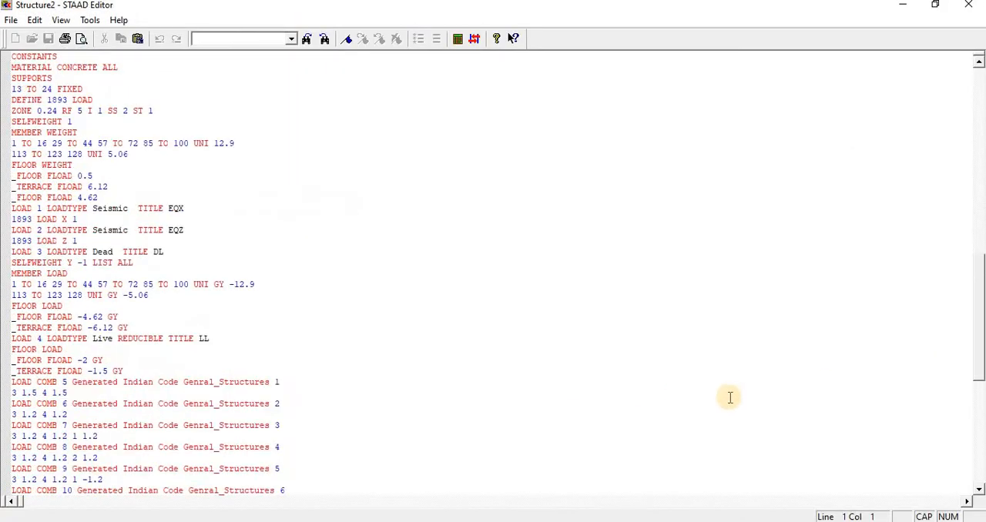
scroll(547, 368, down, 4)
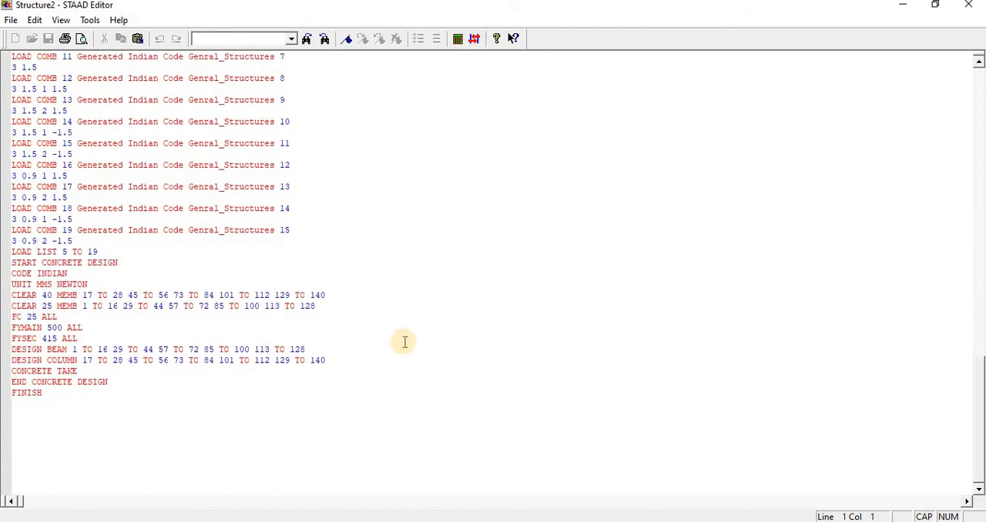
click(98, 242)
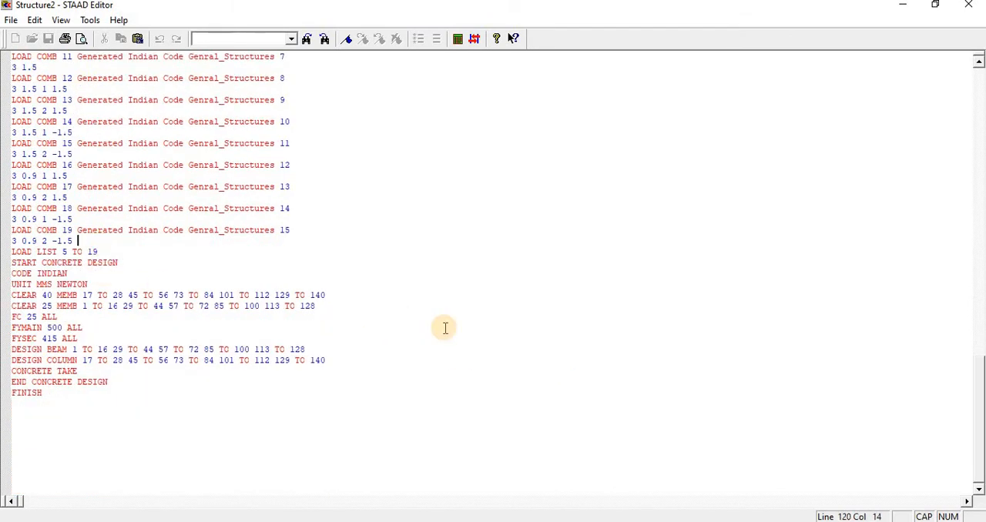
key(Return)
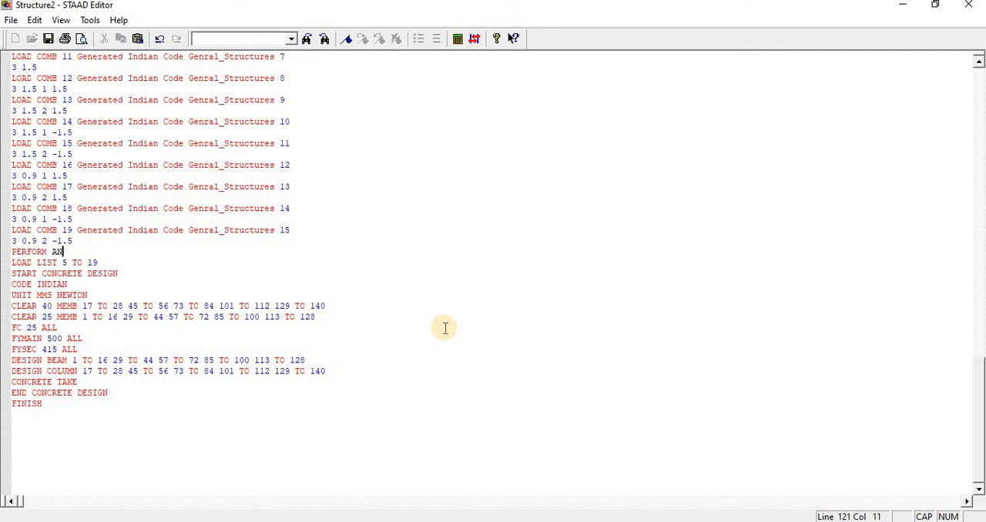
text(PERFORM ANALYSIS)
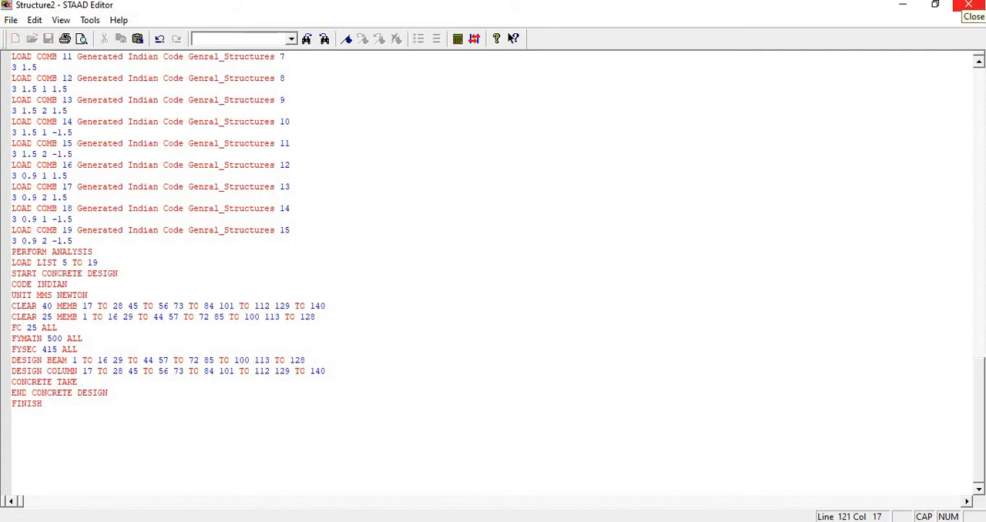
click(969, 5)
Step: Rerun the analysis with the corrected input file and open the output file from the finished run
click(260, 20)
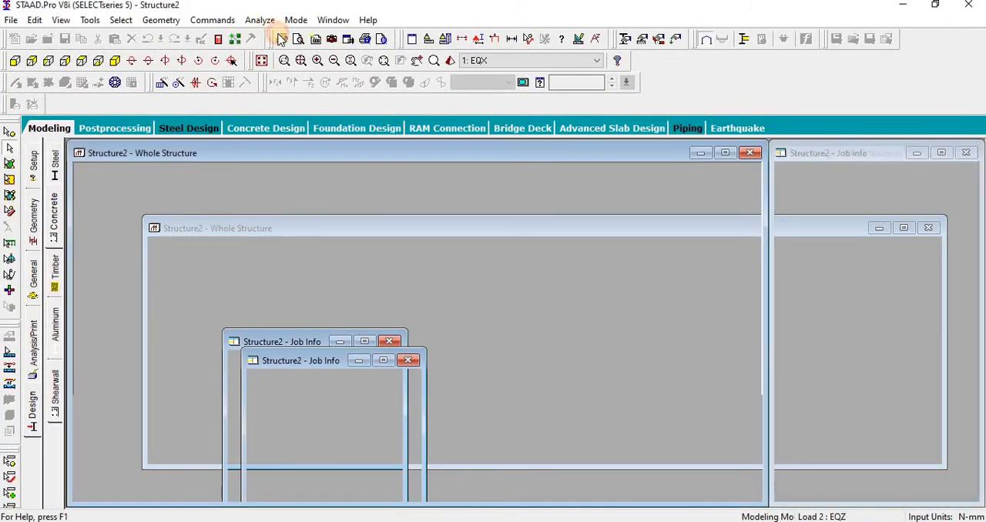
click(280, 38)
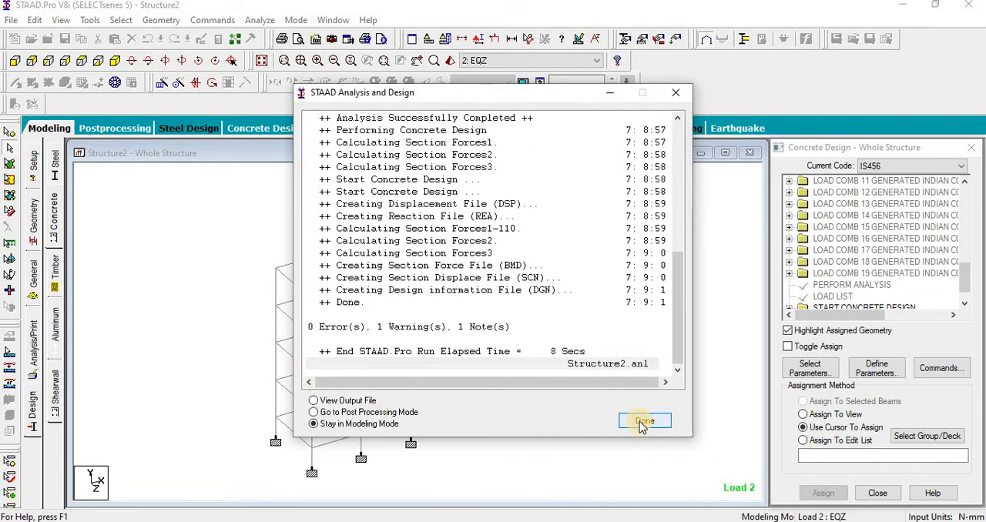
click(314, 401)
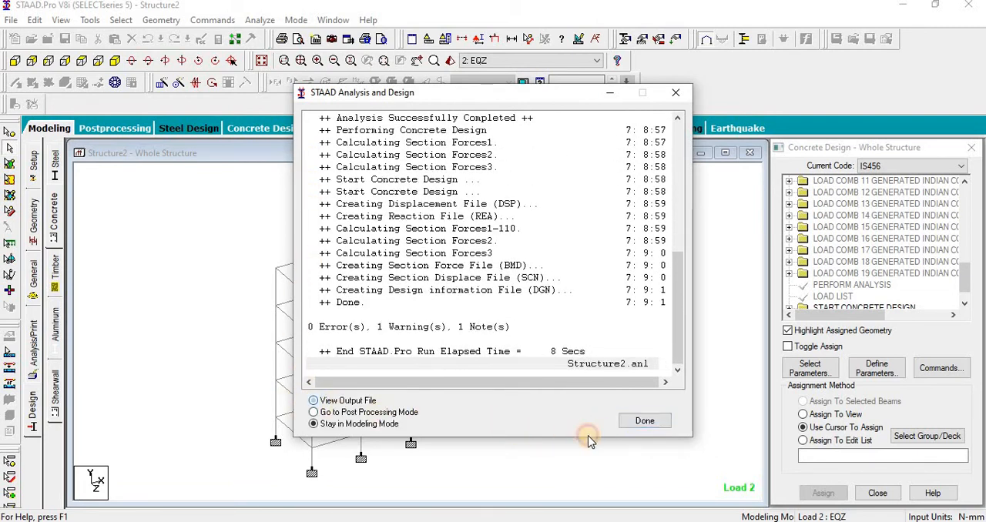
click(638, 423)
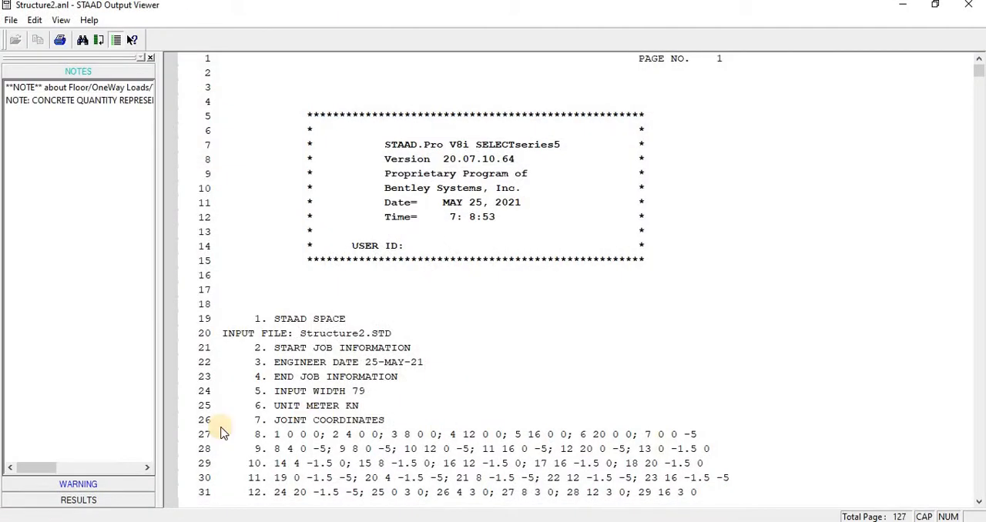
Step: Check the warning list of the analysis output and go to the concrete design results
click(108, 484)
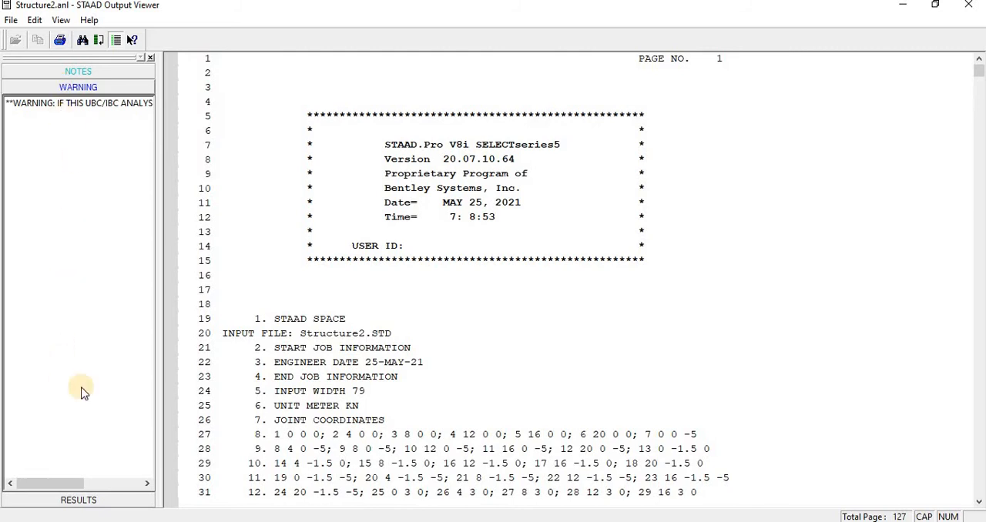
click(91, 499)
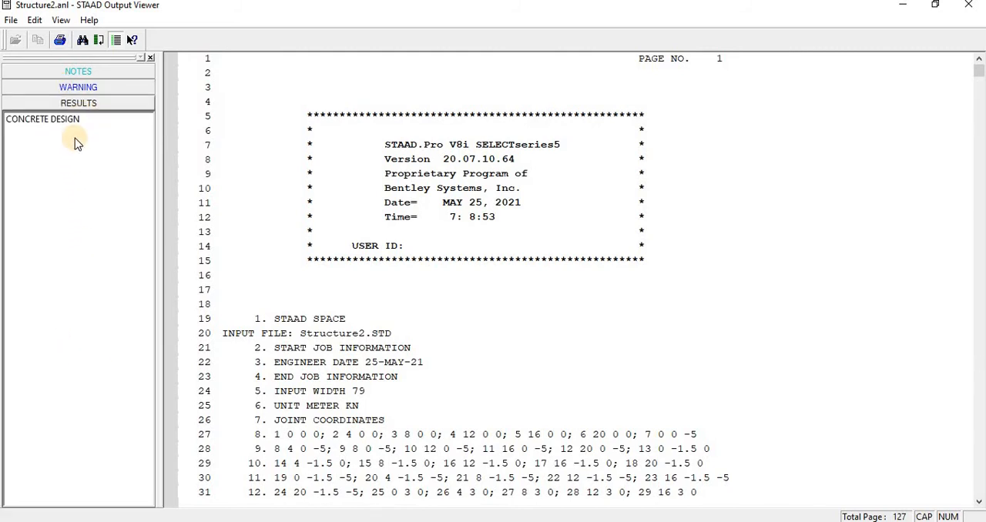
click(61, 120)
Step: Search the whole output for "% EXCEED" and "SECTION FAIL" to check for failing members, and close the search
click(83, 39)
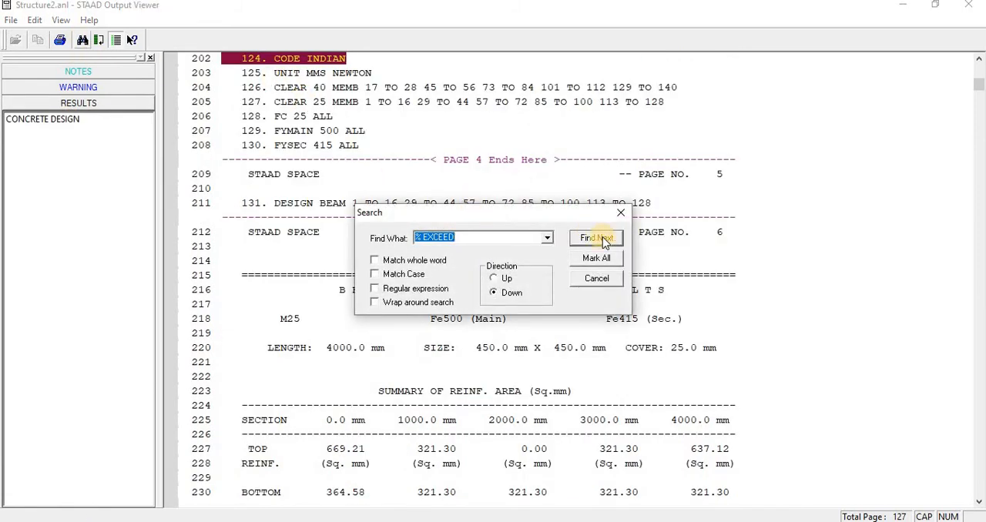
click(608, 239)
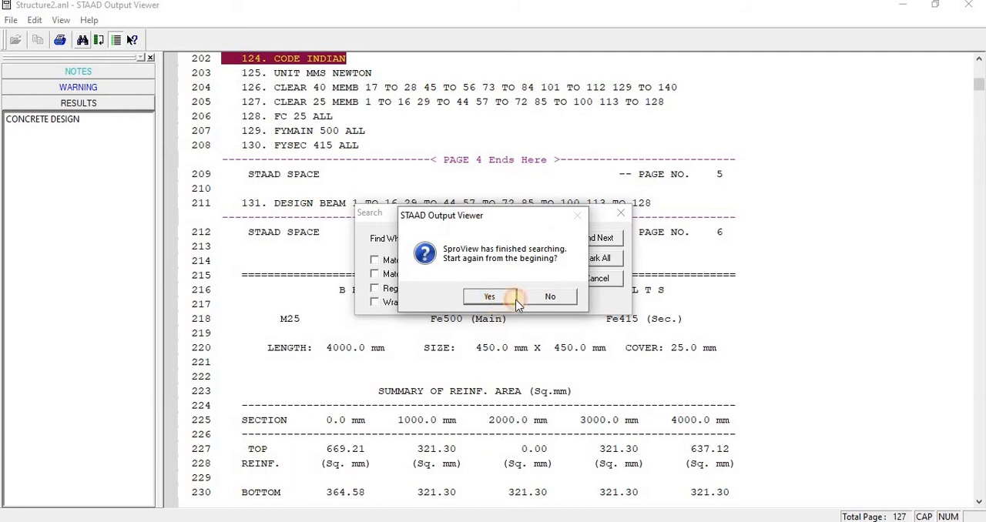
click(497, 299)
click(549, 297)
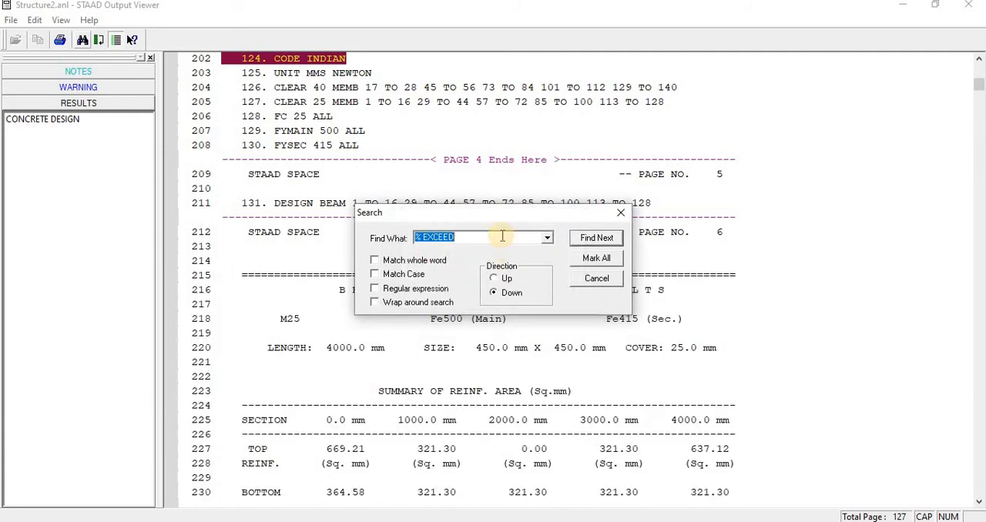
click(583, 239)
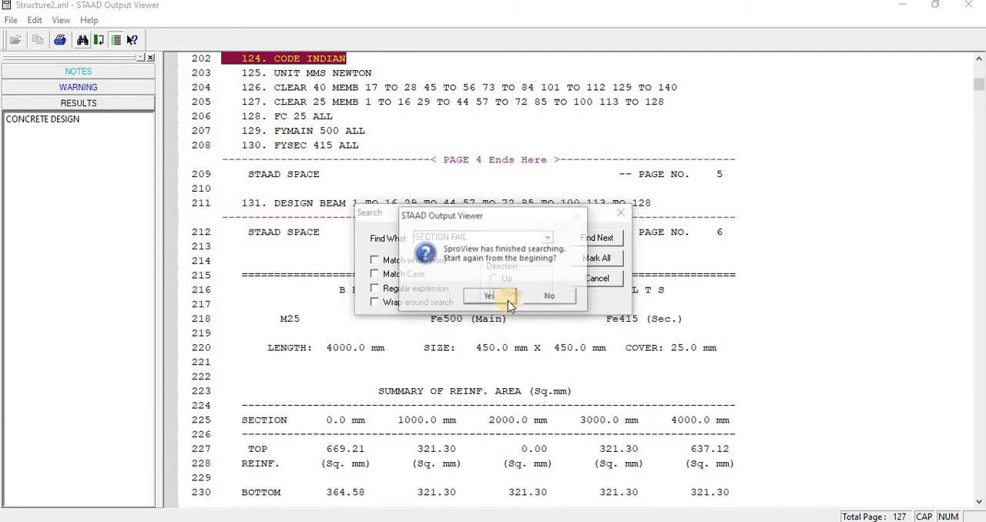
click(503, 298)
click(550, 298)
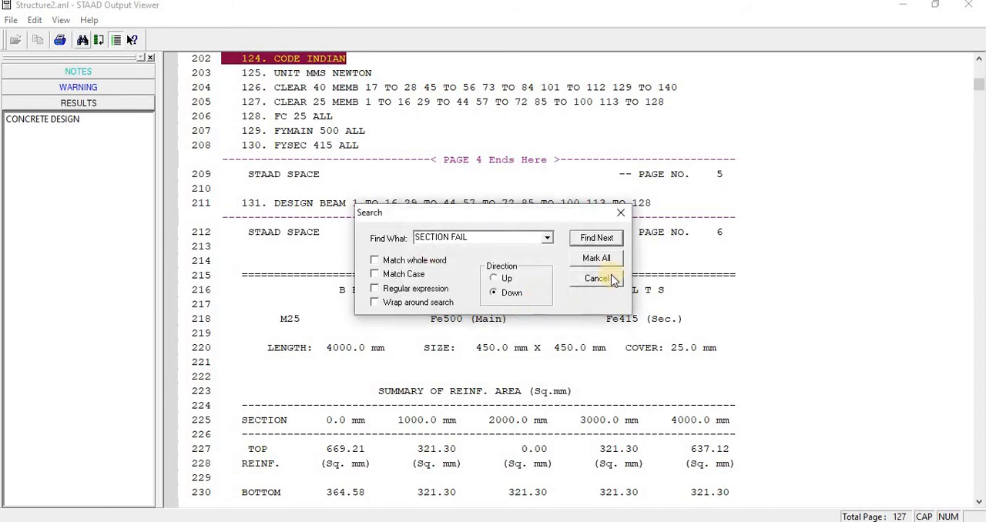
click(597, 279)
Step: Review the output from the echoed input data and load definitions through to the design results of beam 1
scroll(480, 313, down, 2)
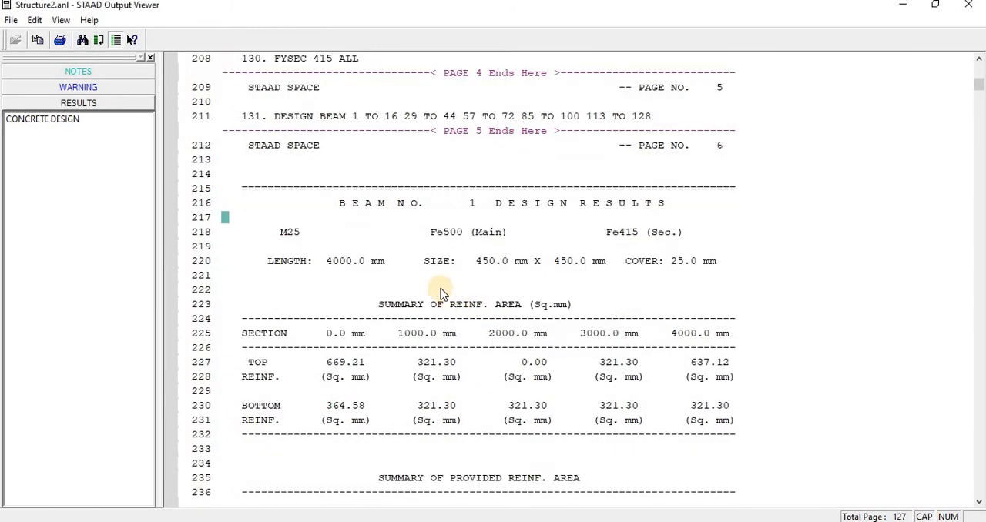
scroll(441, 292, up, 9)
scroll(441, 291, up, 20)
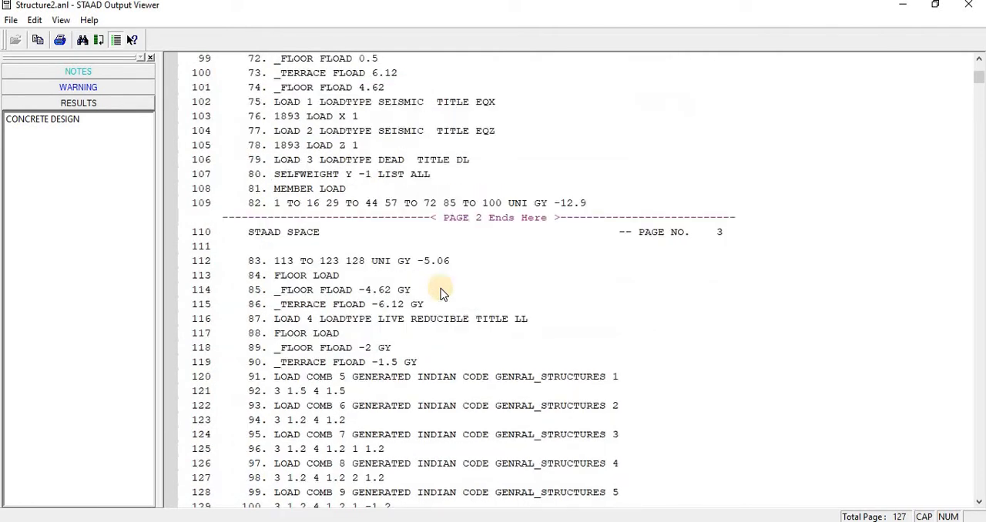
scroll(441, 291, up, 19)
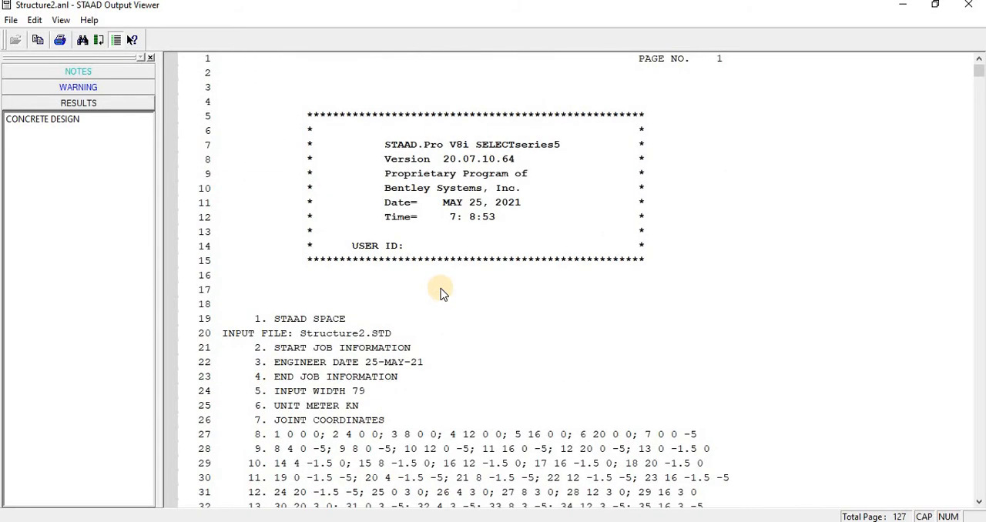
scroll(447, 291, down, 5)
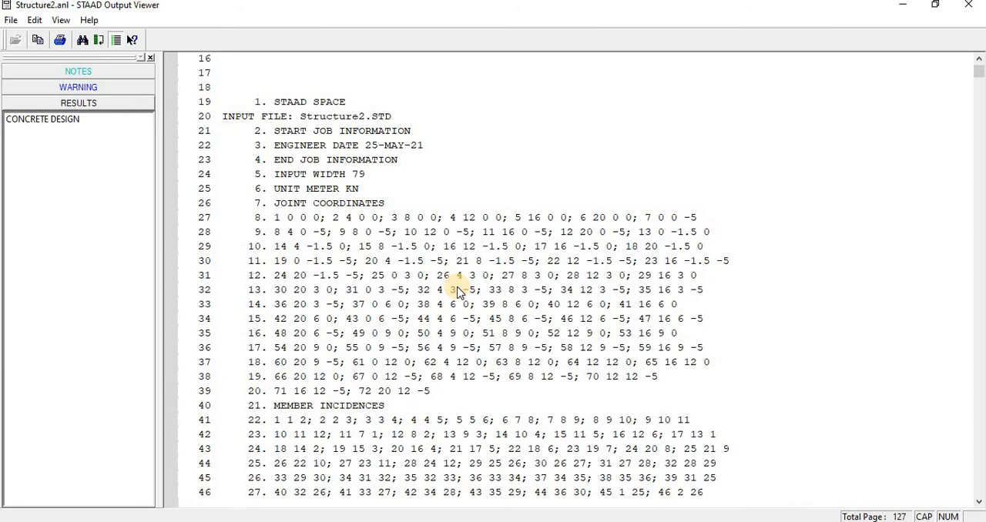
scroll(439, 325, down, 13)
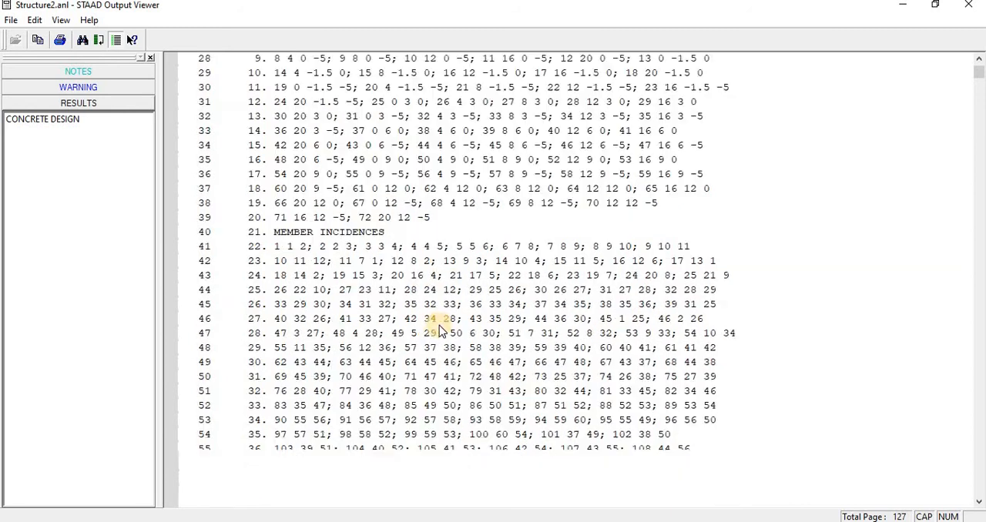
scroll(436, 340, down, 20)
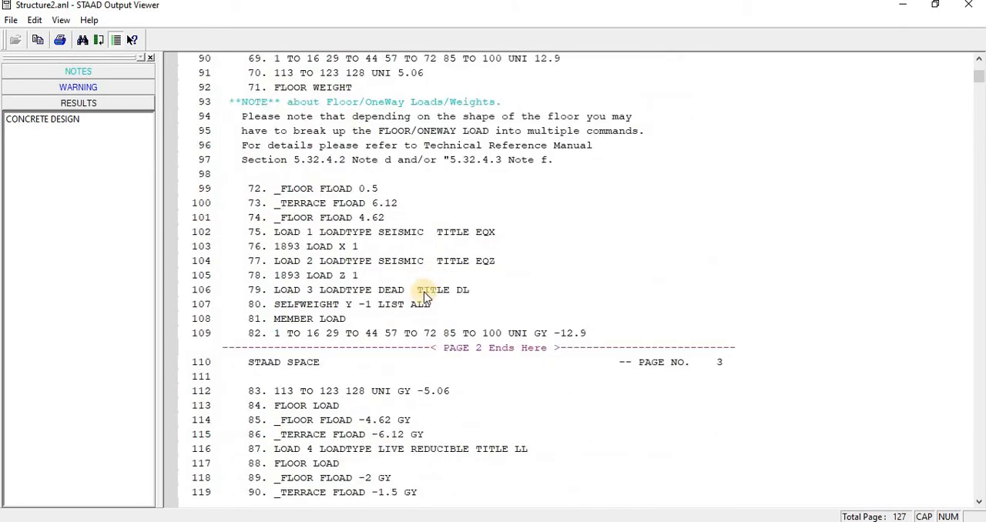
scroll(416, 296, down, 20)
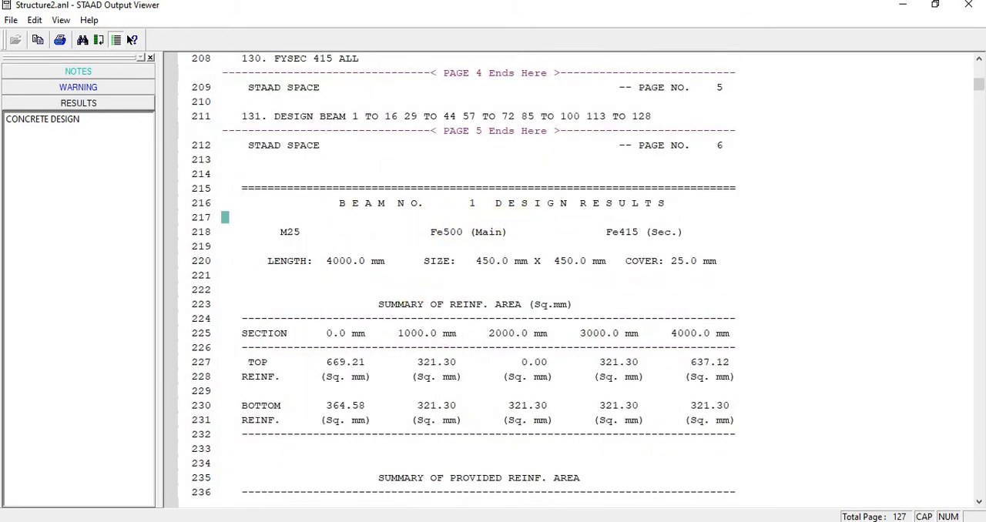
Step: Place the output viewer beside the model window and show the whole frame in front view
drag(554, 10, 578, 296)
key(super+Right)
click(180, 201)
scroll(275, 248, down, 5)
middle_drag(284, 255, 135, 244)
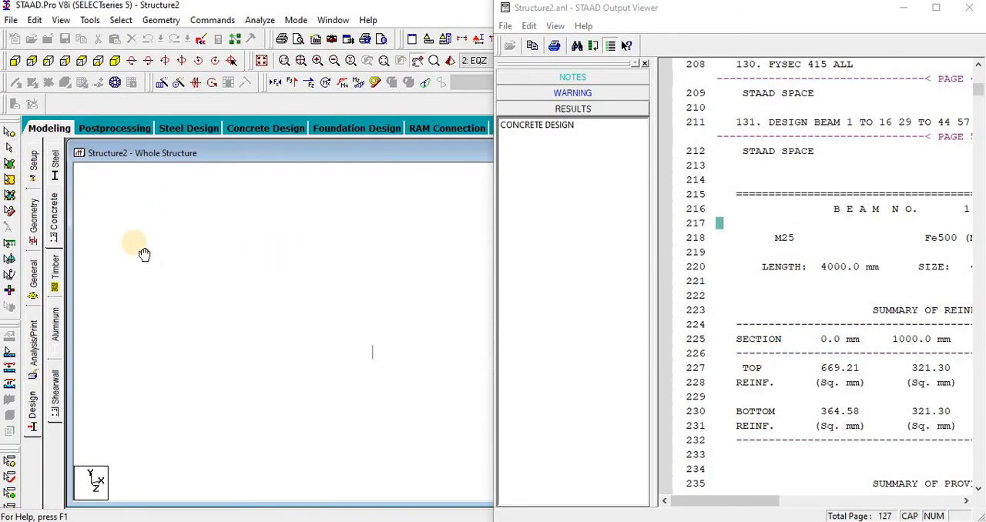
click(13, 63)
scroll(191, 353, down, 2)
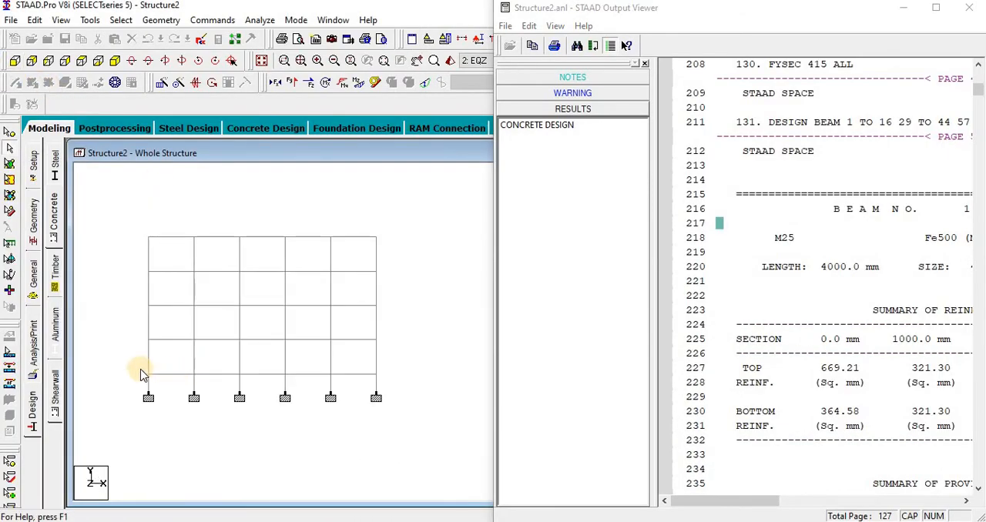
Step: Select the lowest-level beams and the nodes of Support 2, moving the output viewer out of the way
mouse_move(140, 369)
mouse_down()
mouse_move(556, 384)
mouse_move(547, 380)
mouse_up()
drag(430, 362, 429, 364)
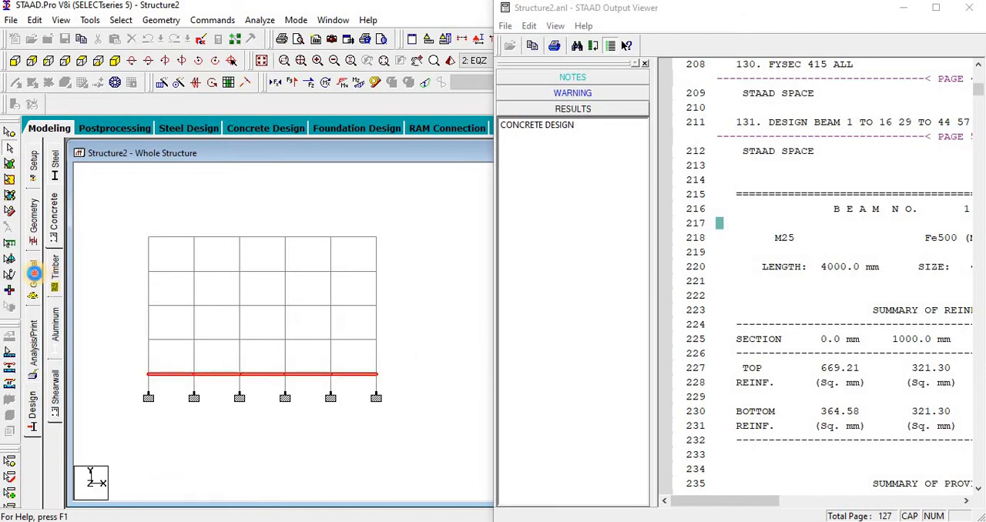
click(34, 272)
click(54, 262)
drag(668, 10, 670, 515)
click(817, 297)
click(819, 494)
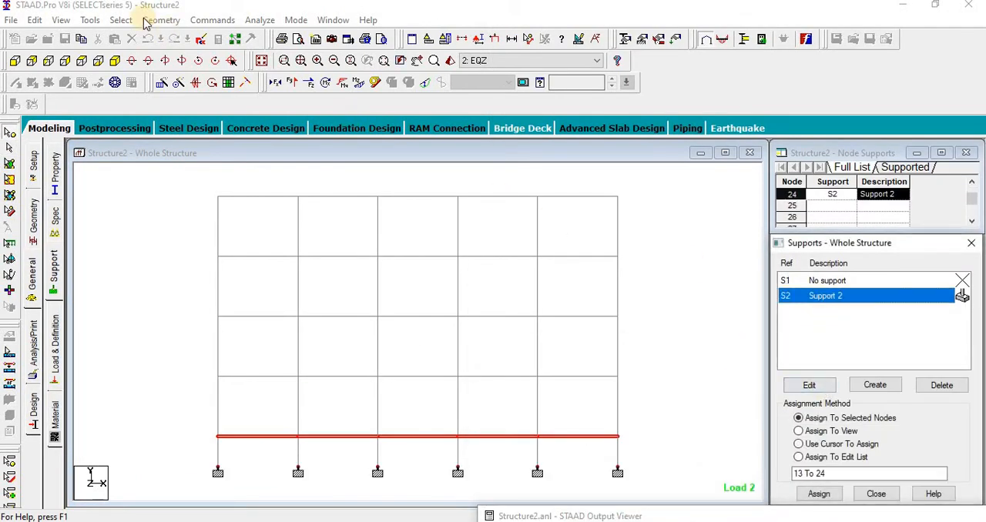
Step: Show only the selected lowest-level beams and supports in plan view, and label the beams with their numbers
click(61, 20)
click(66, 62)
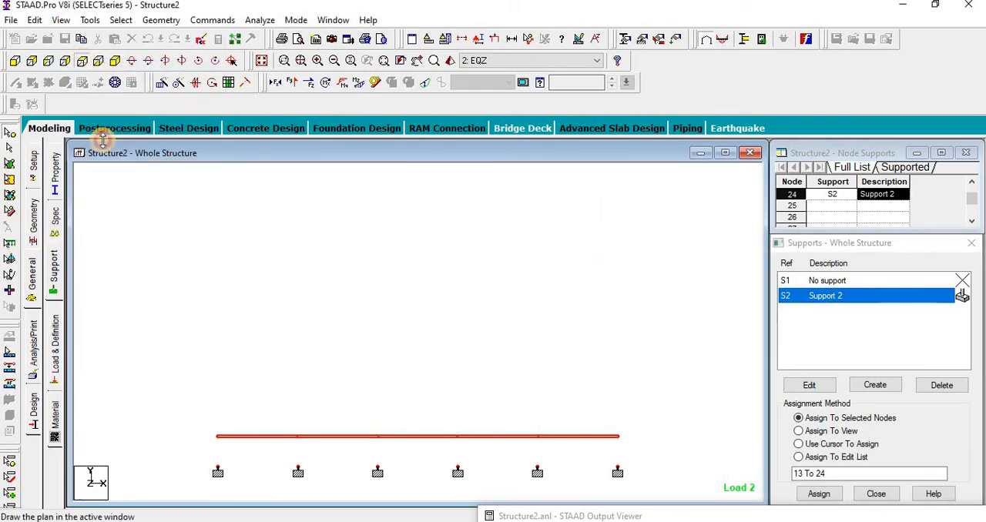
click(245, 222)
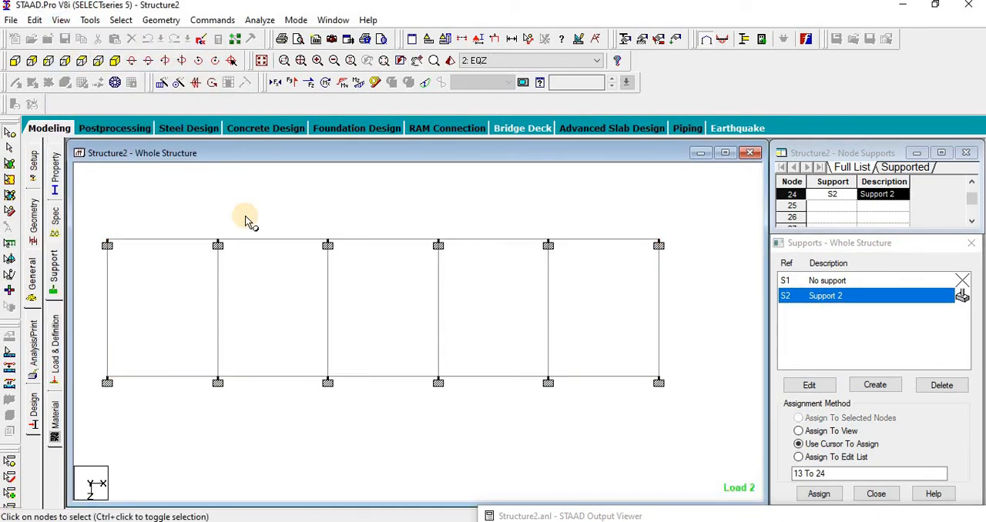
key(shift+b)
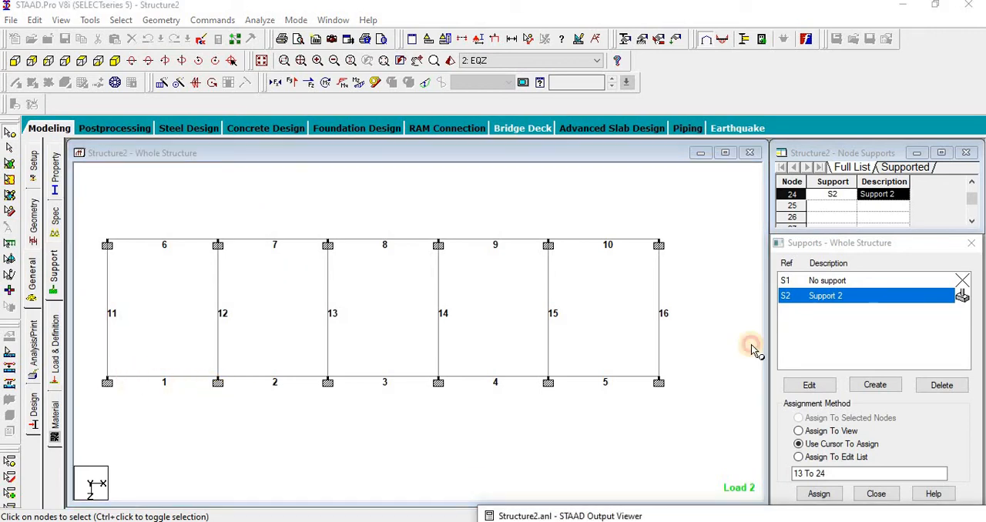
Step: Bring back the output viewer, close its results list pane, and position it next to the plan
click(751, 510)
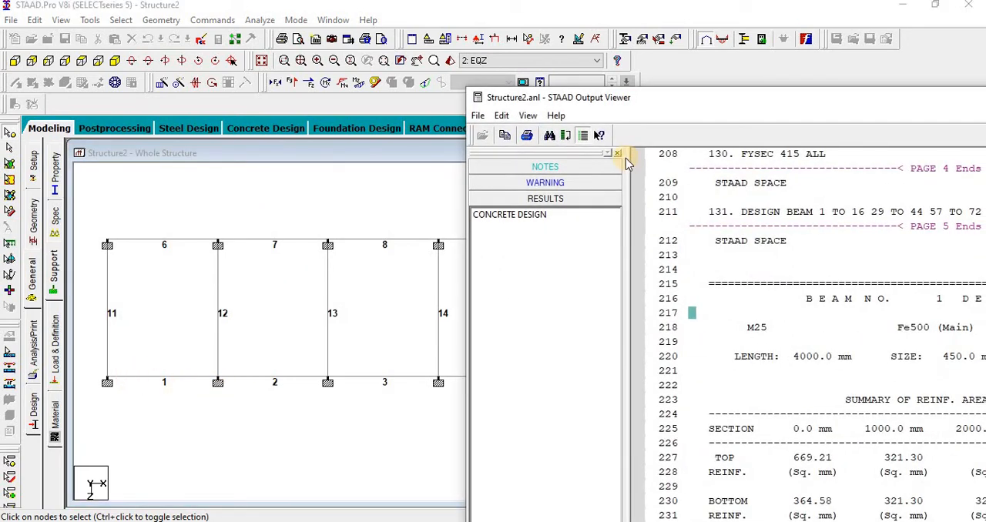
click(620, 153)
drag(738, 100, 655, 32)
Step: Open the member properties of beam 1 in the plan view
click(279, 448)
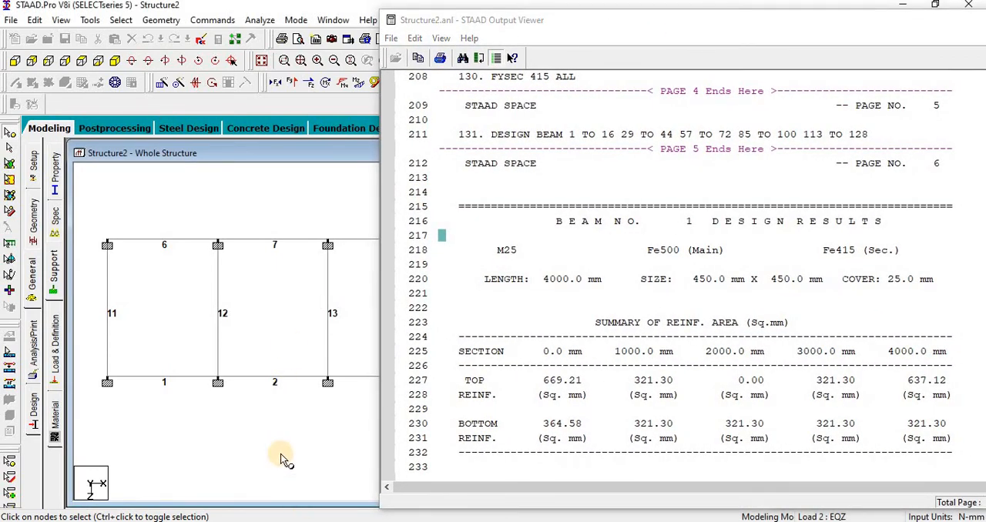
click(264, 409)
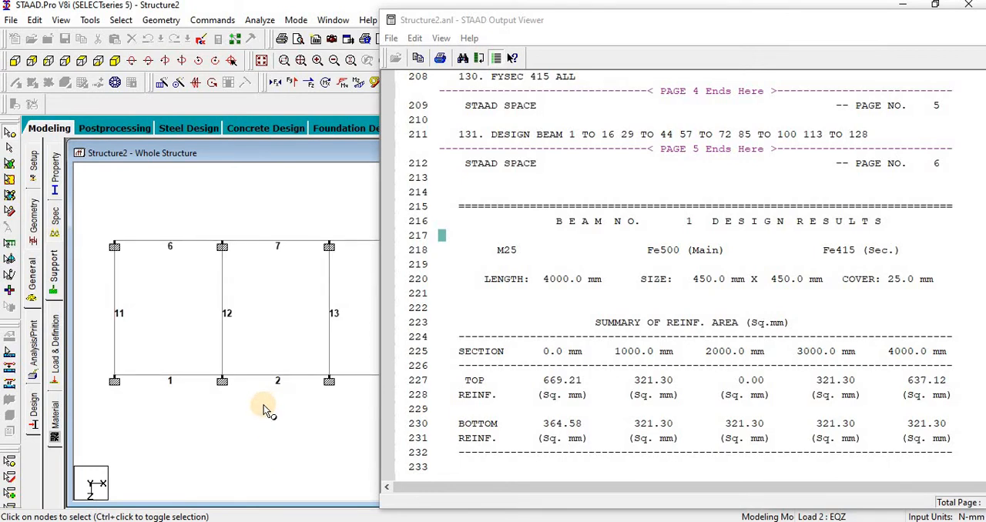
scroll(304, 410, down, 3)
mouse_move(304, 410)
middle_down()
mouse_move(238, 408)
mouse_move(313, 399)
middle_up()
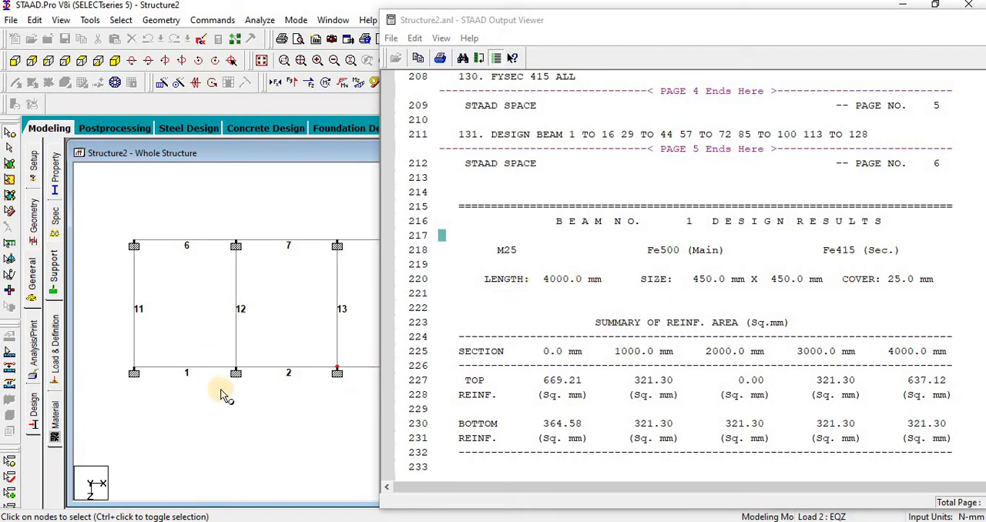
double_click(158, 373)
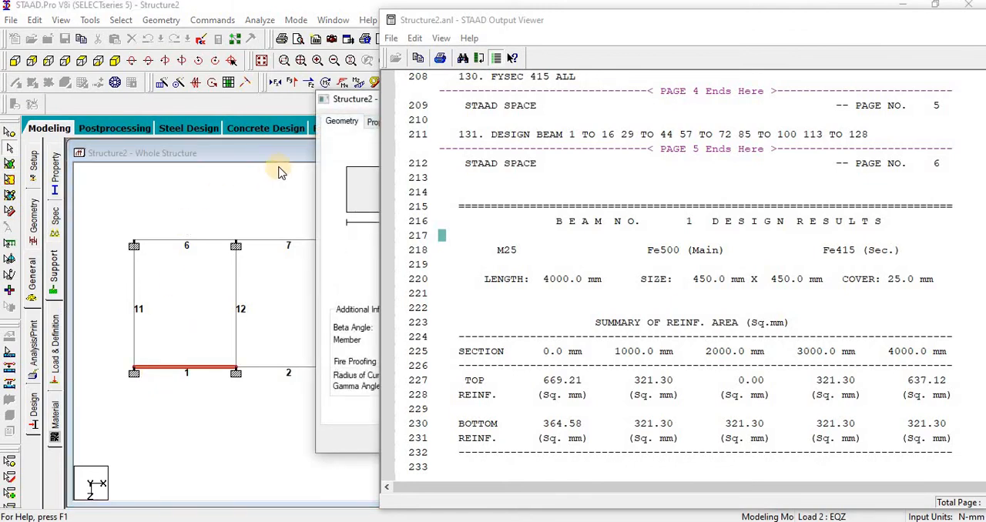
Step: Review beam 1's concrete design reinforcement details and close its member properties
drag(336, 99, 40, 71)
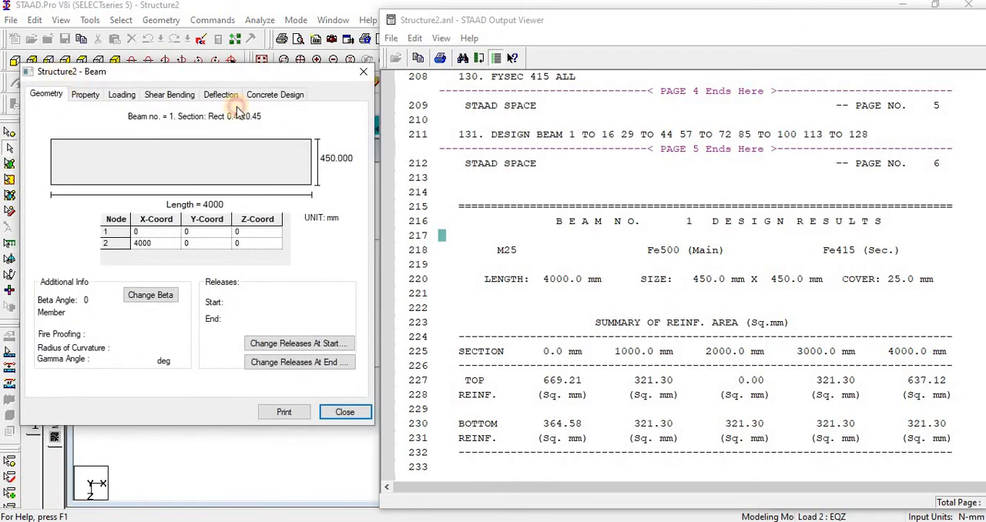
click(270, 98)
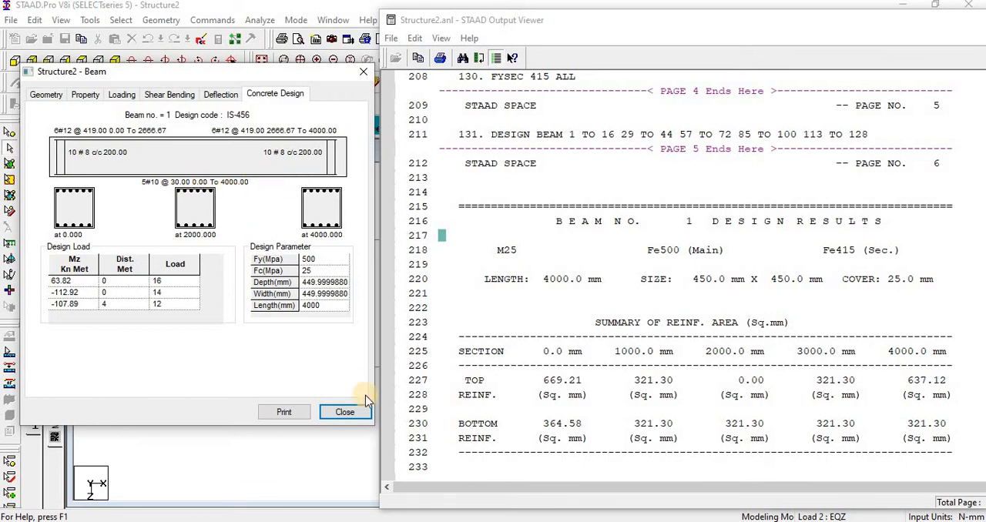
click(86, 94)
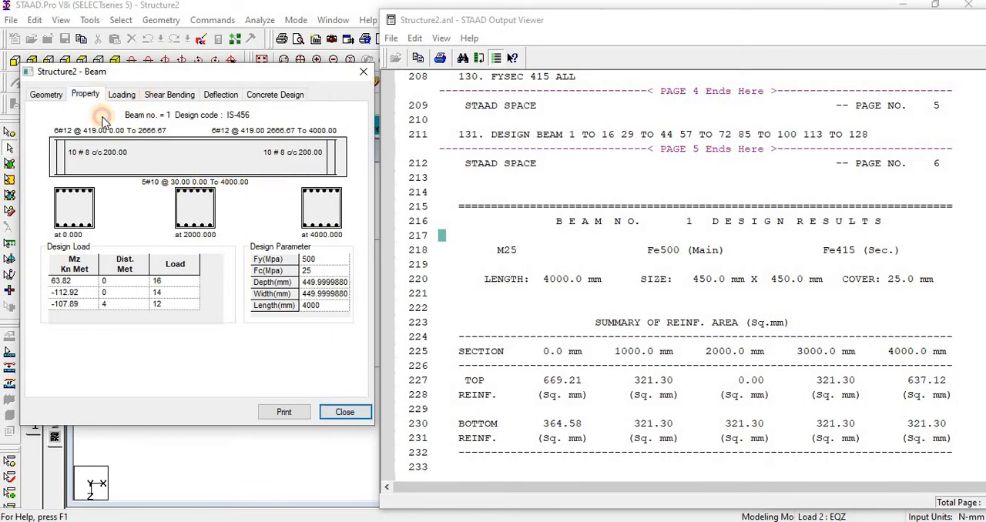
click(344, 412)
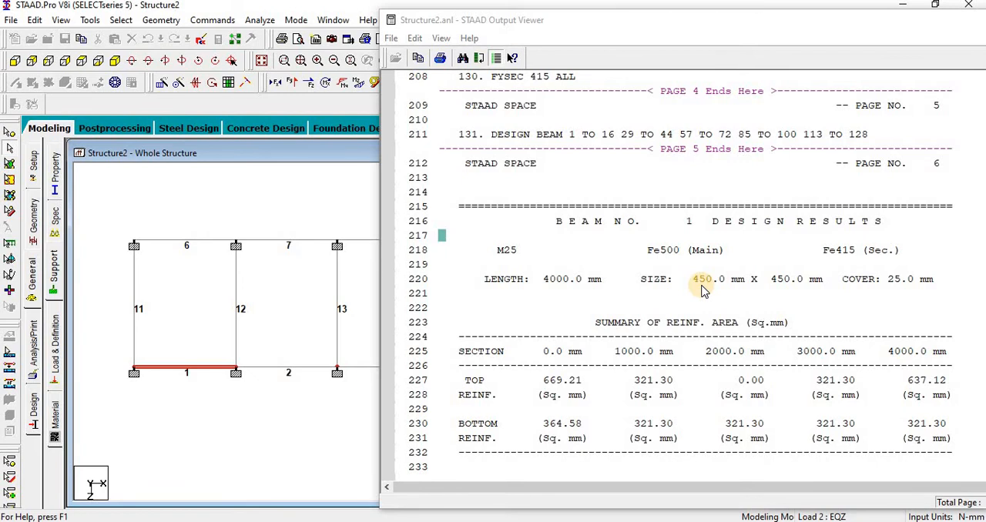
Step: Deselect beam 1 and close the output viewer
click(296, 400)
drag(863, 24, 638, 11)
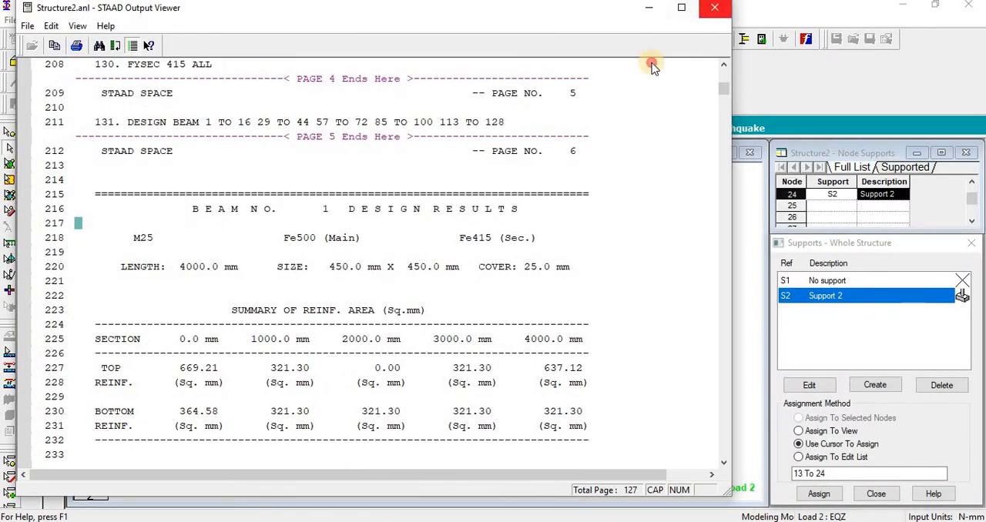
click(714, 8)
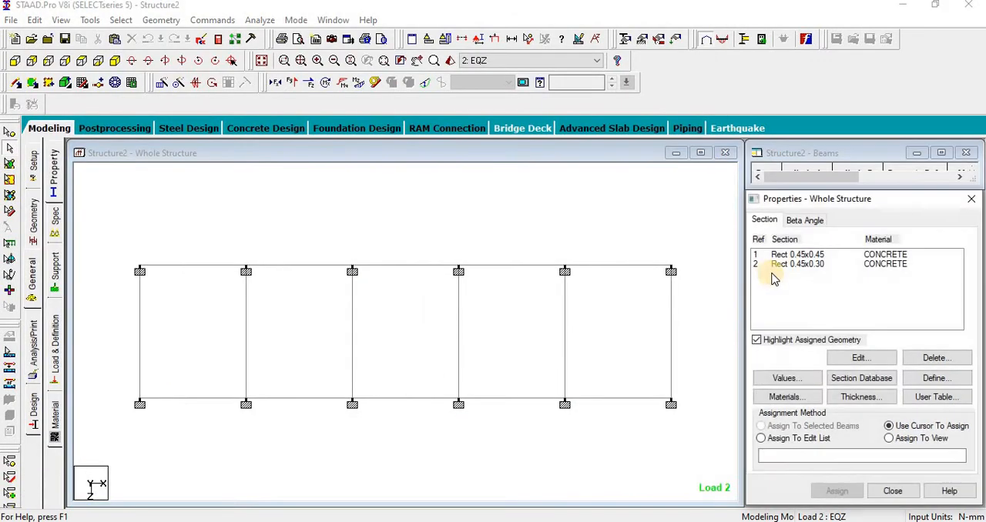
Step: Restore the whole structure and highlight the members assigned to each of the two rectangular sections in the member properties
click(793, 255)
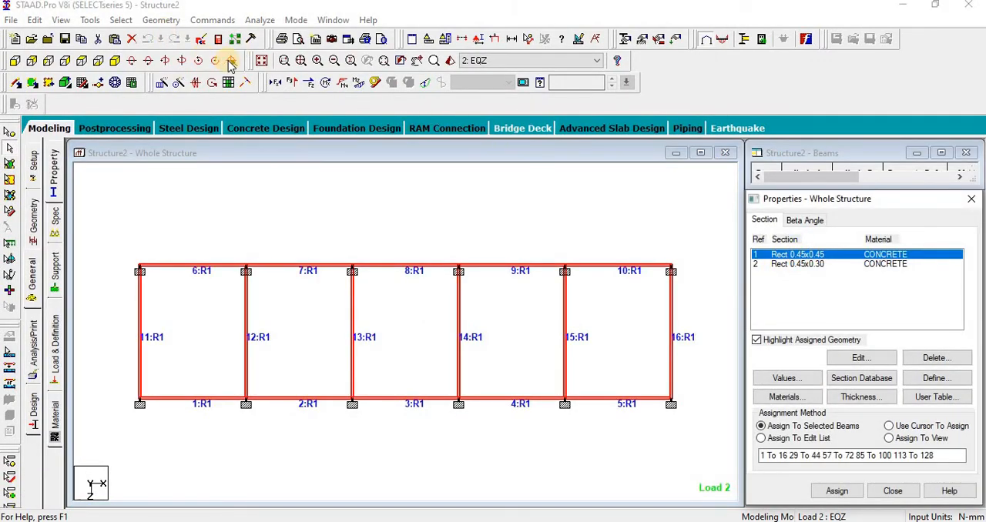
click(263, 61)
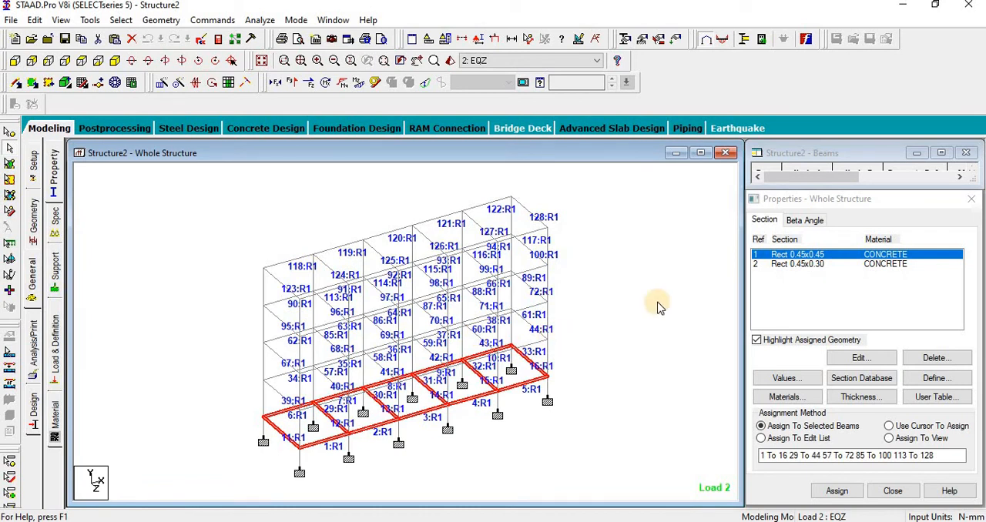
click(801, 264)
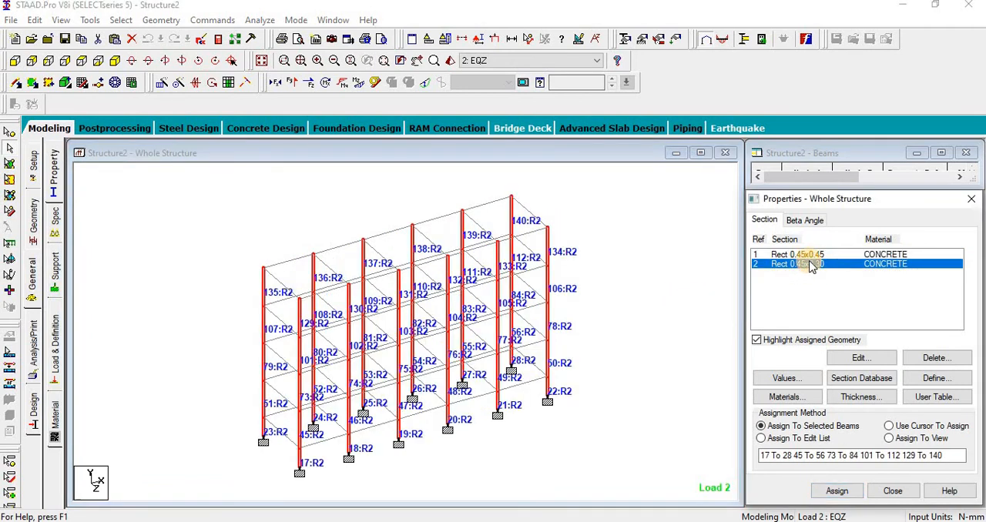
Step: Assign the Rect 0.45x0.45 concrete section to all columns, selected as the members parallel to Y
click(805, 255)
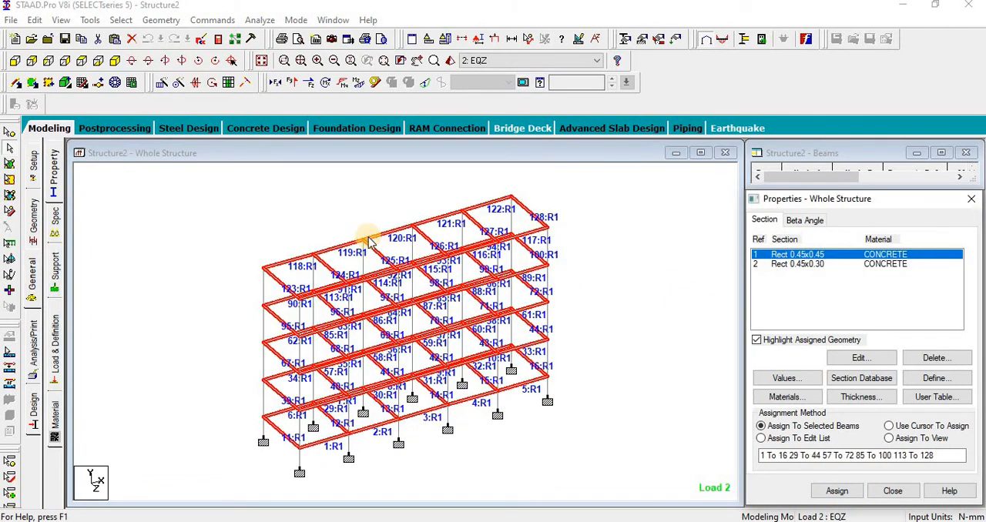
click(248, 220)
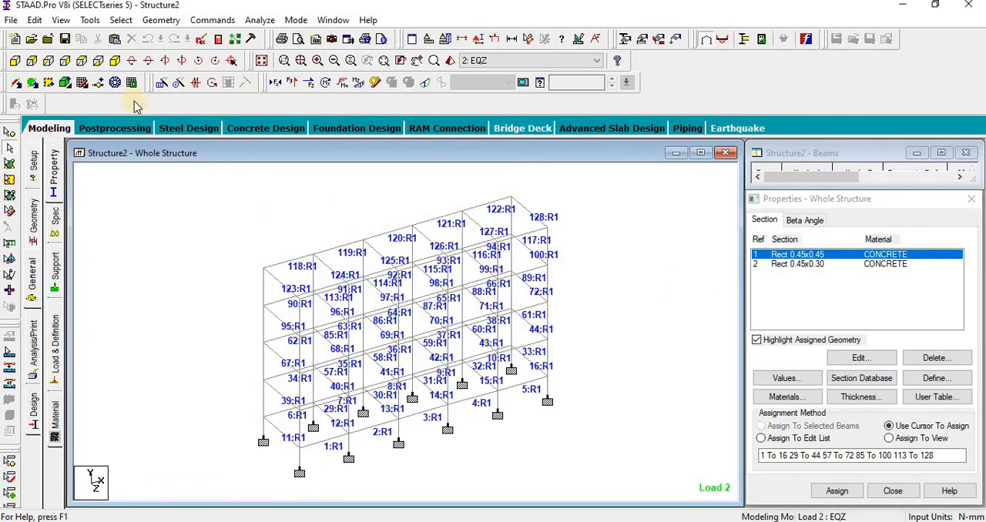
click(121, 20)
mouse_move(193, 277)
click(294, 291)
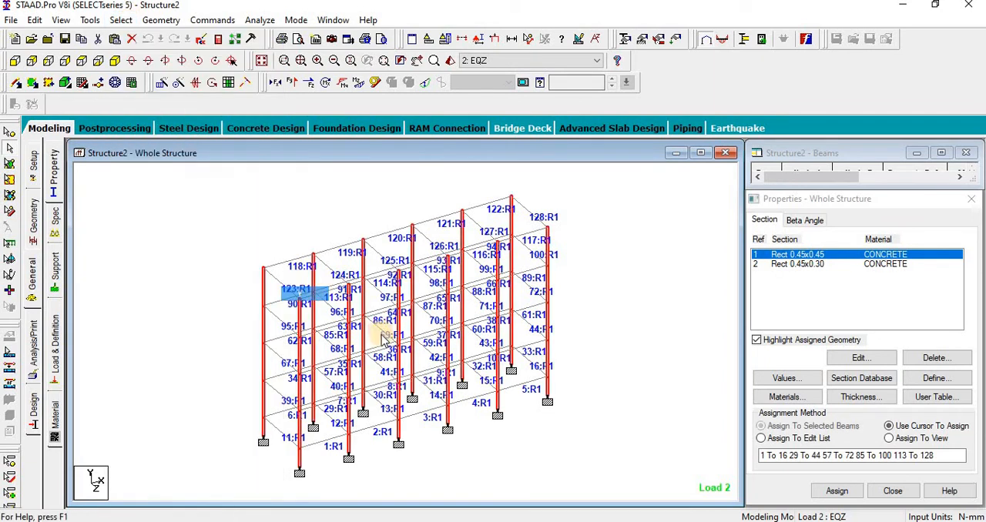
click(836, 493)
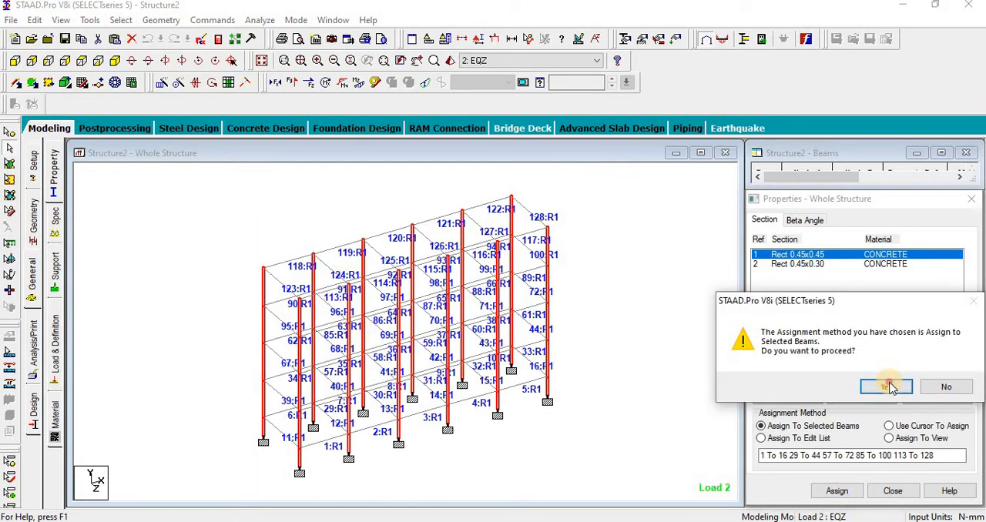
click(888, 384)
click(886, 387)
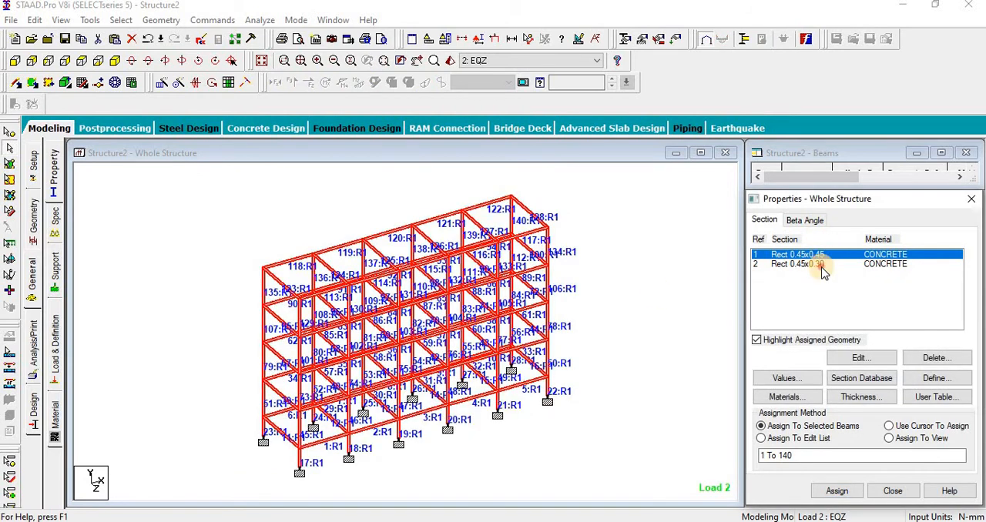
Step: Select the beams of all five levels in front view and assign them the Rect 0.45x0.30 concrete section
click(819, 265)
click(16, 64)
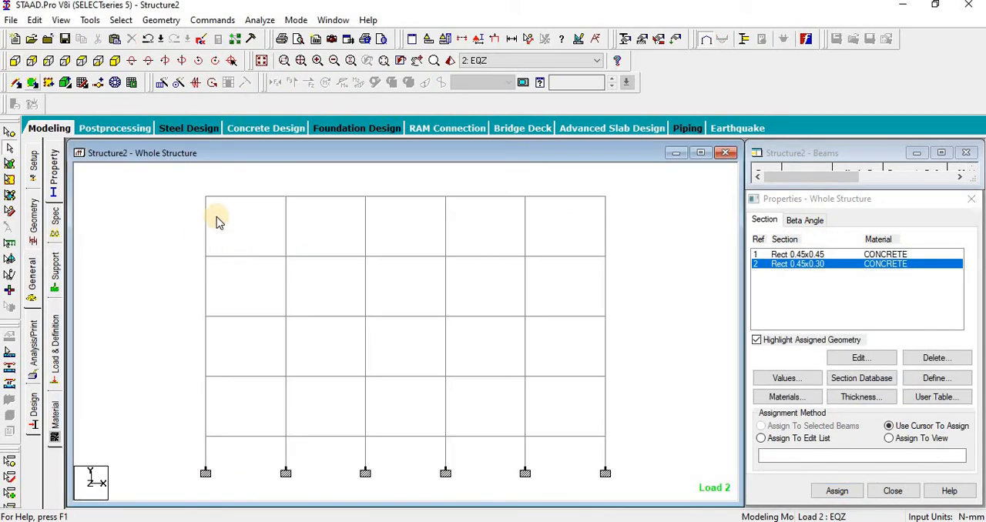
drag(165, 189, 750, 203)
drag(176, 243, 705, 271)
drag(650, 331, 742, 331)
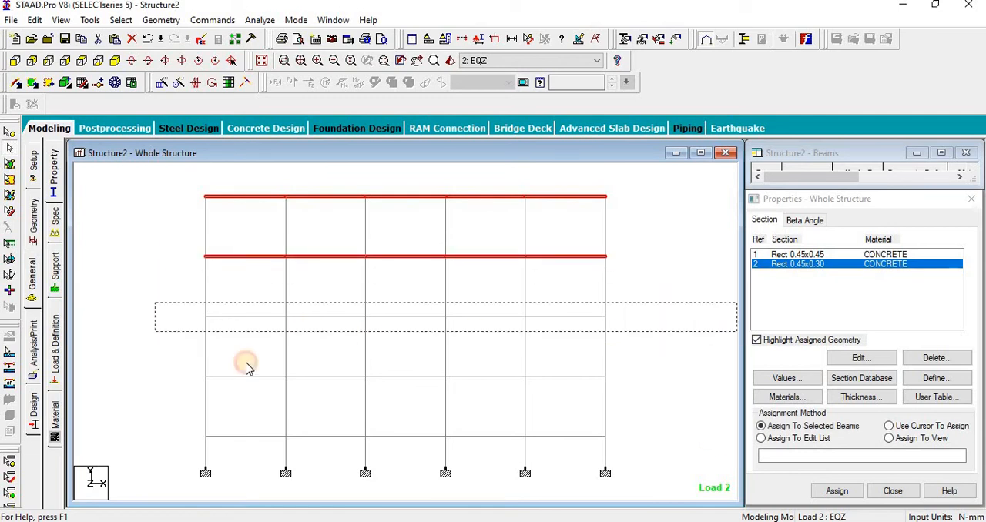
drag(178, 373, 781, 401)
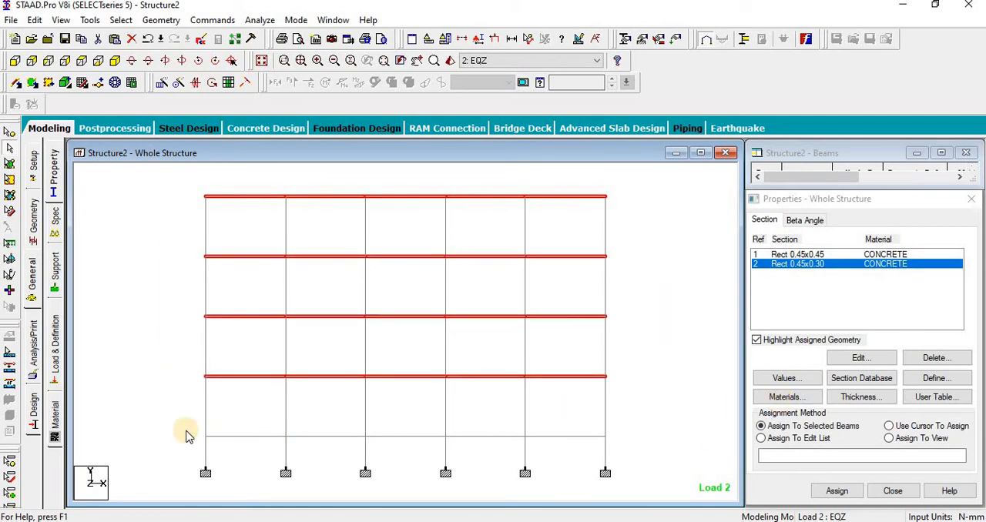
drag(187, 431, 793, 494)
click(835, 492)
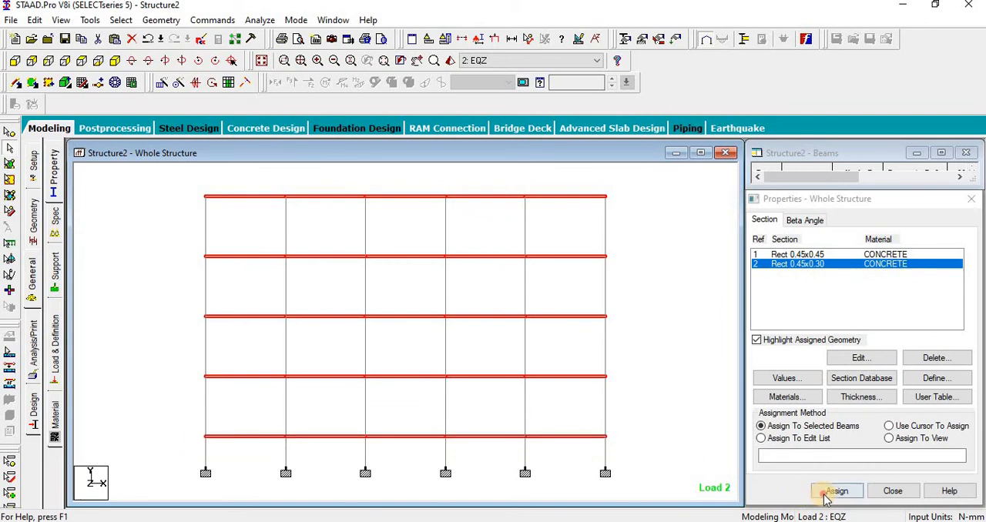
click(882, 384)
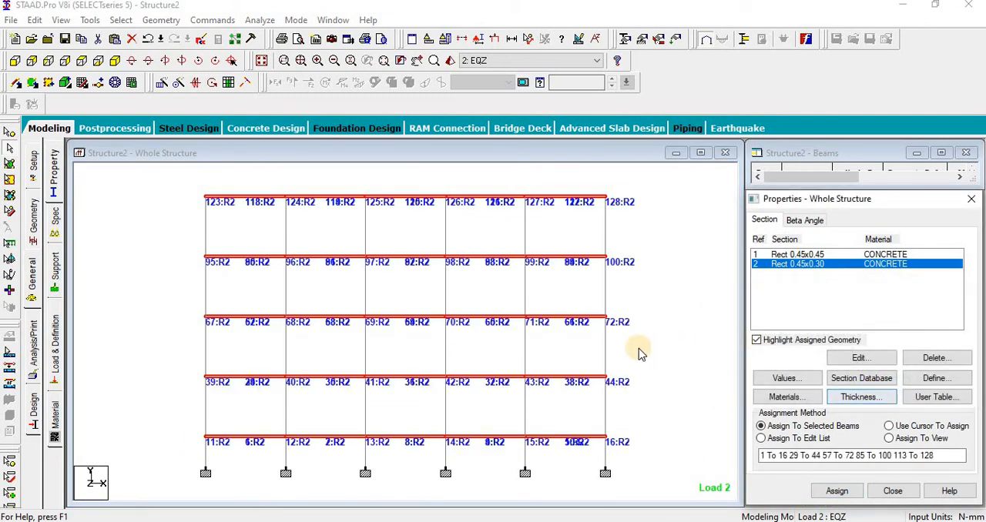
Step: Save the modified structure, rerun the analysis and design, and stay in modeling mode
click(258, 20)
click(270, 37)
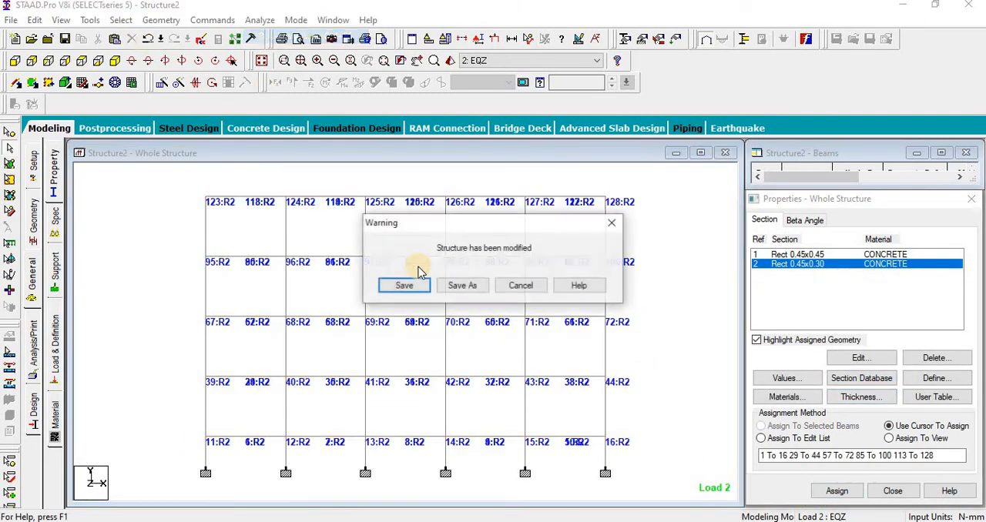
click(403, 284)
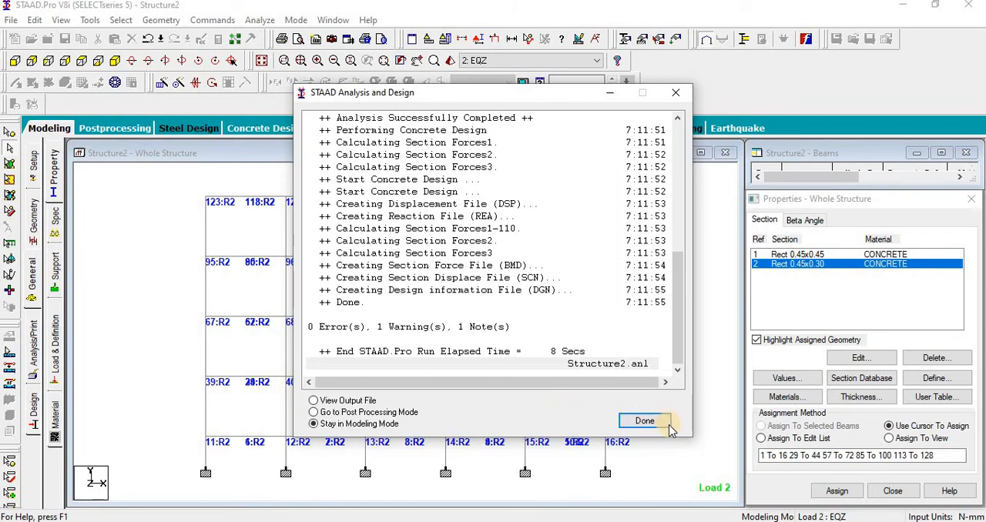
key(Return)
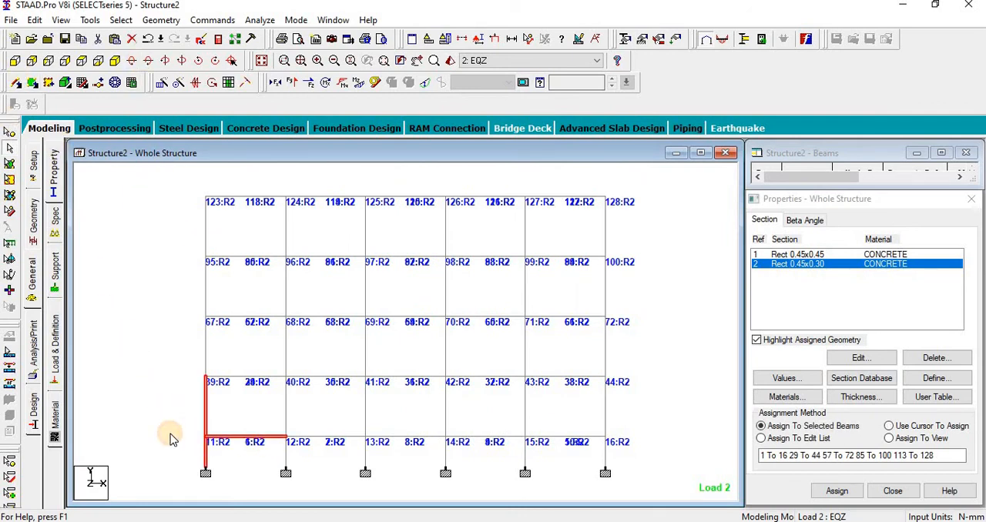
Step: Select the lowest-level beams and the nodes of Support 2, and show only these objects in plan view
drag(536, 436, 657, 437)
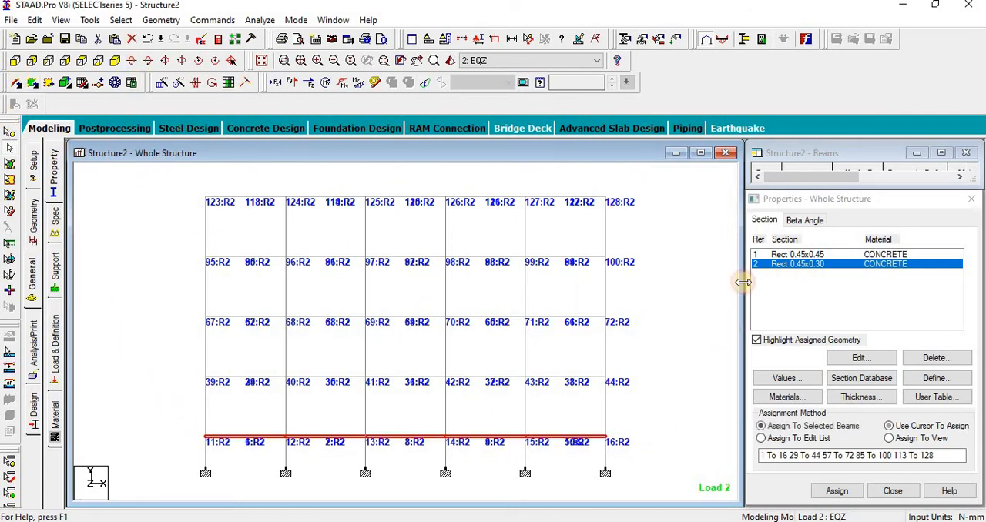
click(56, 264)
click(779, 297)
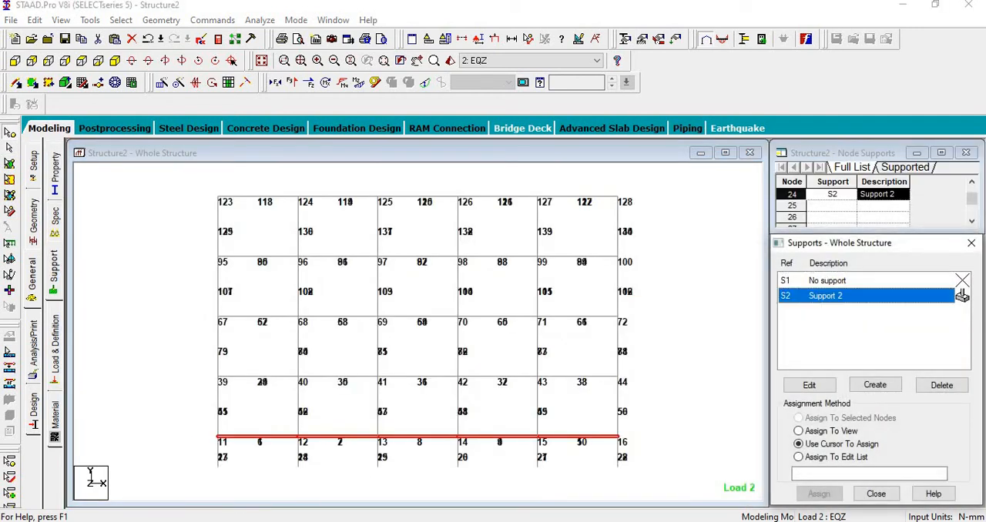
click(61, 20)
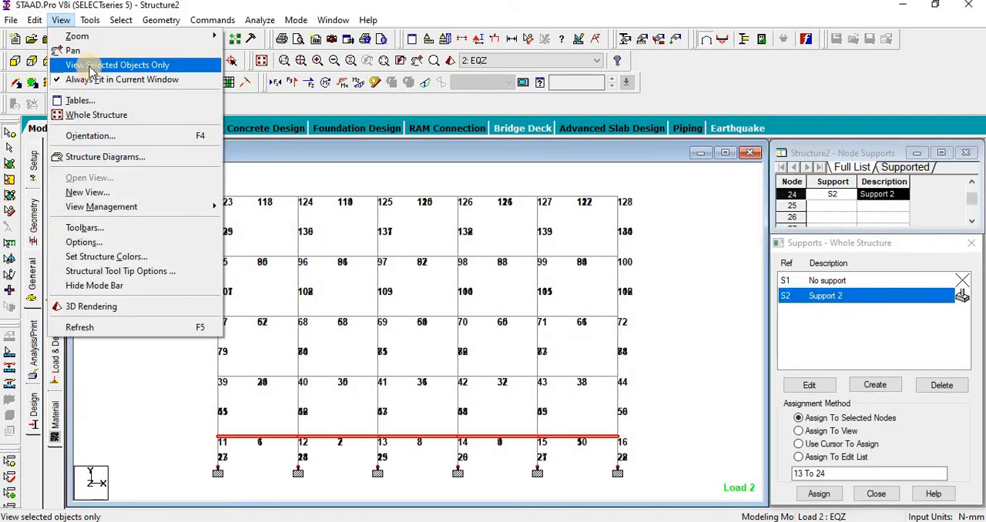
click(90, 68)
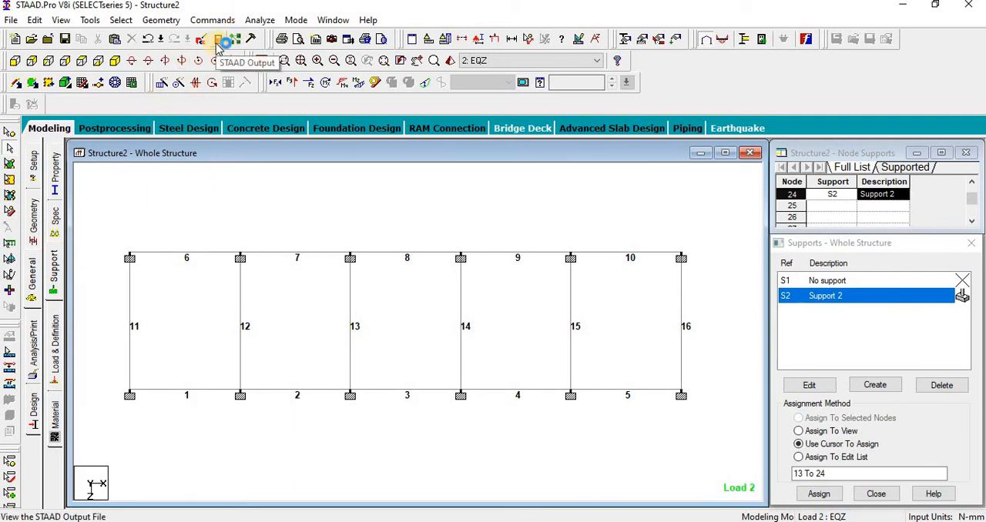
Step: Open the STAAD output, jump to the concrete design results of beam 1, and widen the viewer to show the full tables
click(219, 40)
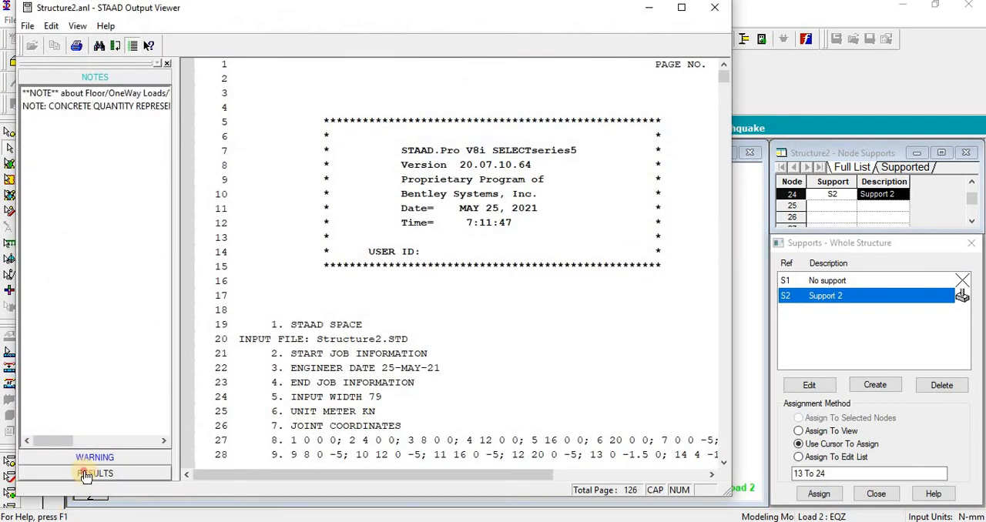
click(85, 474)
click(99, 136)
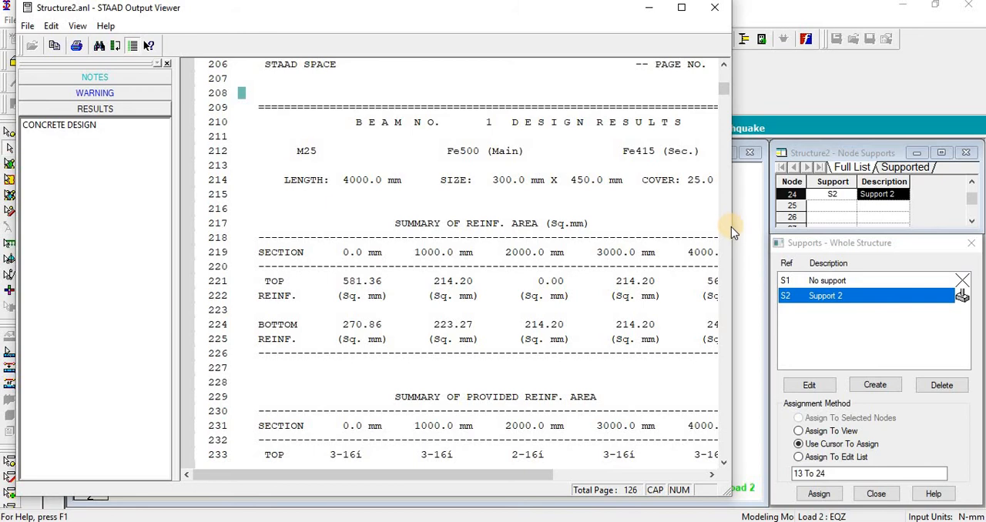
drag(731, 227, 874, 230)
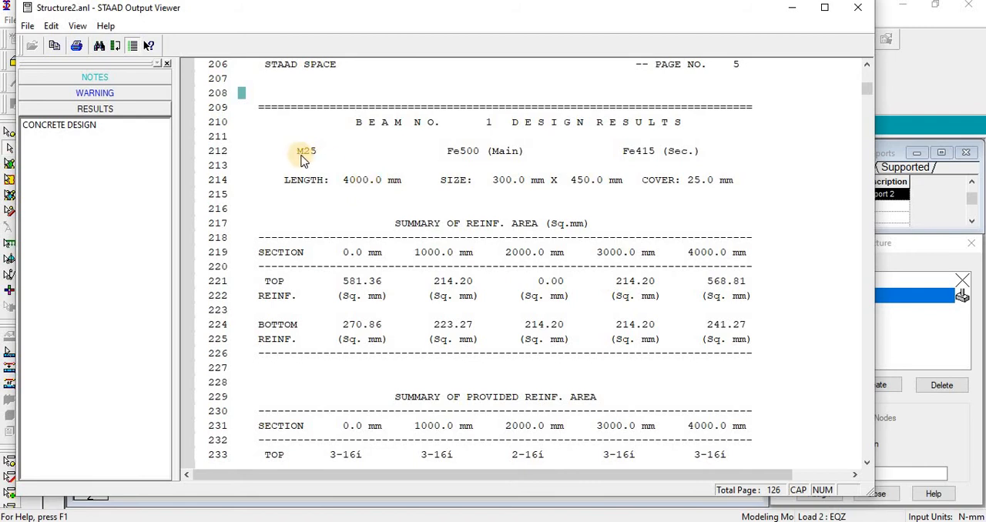
Step: Examine beam 1's design results for material grades, length, size, cover, and required top and bottom reinforcement areas
click(489, 123)
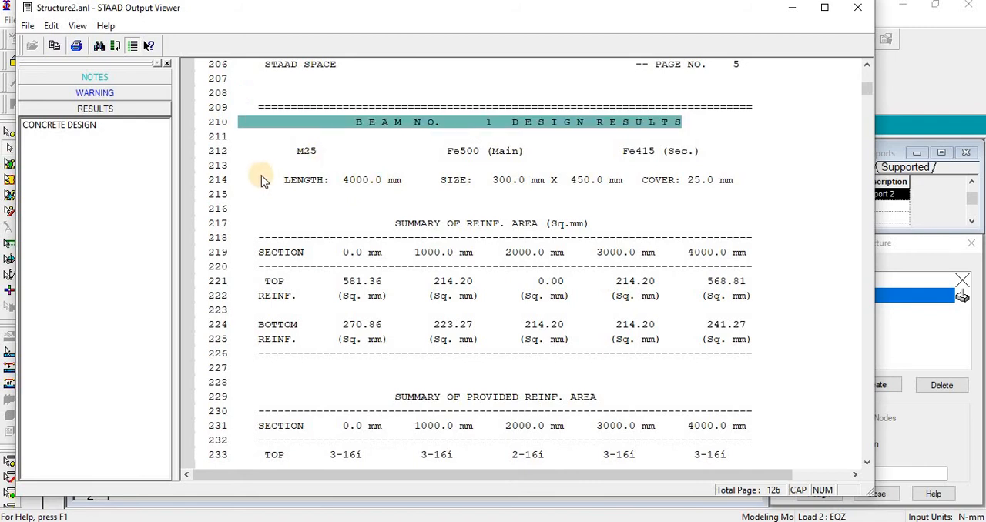
click(312, 154)
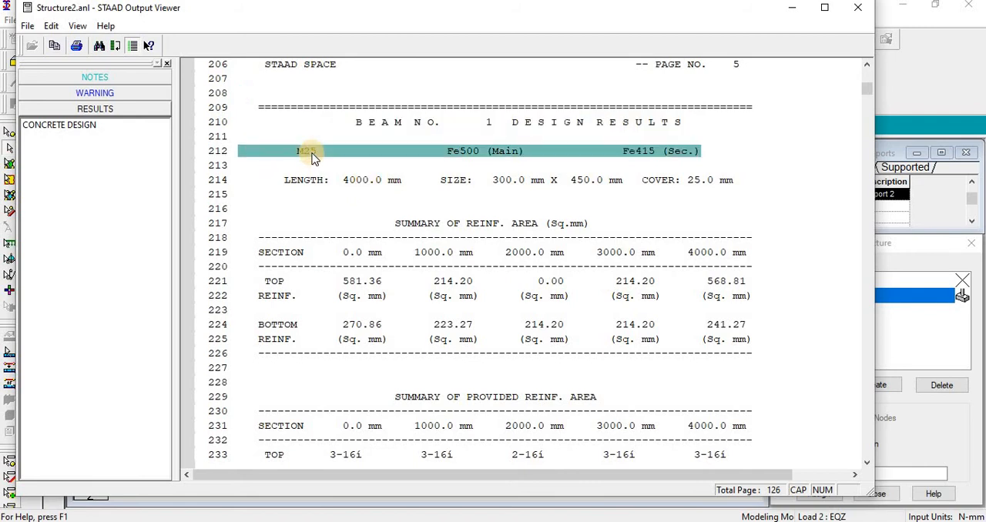
click(489, 148)
click(393, 190)
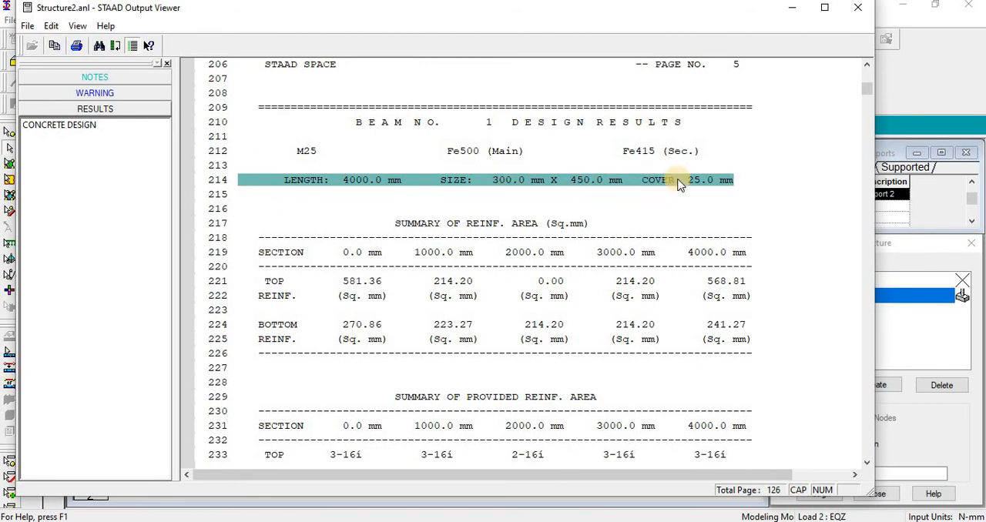
key(Down)
key(Down)
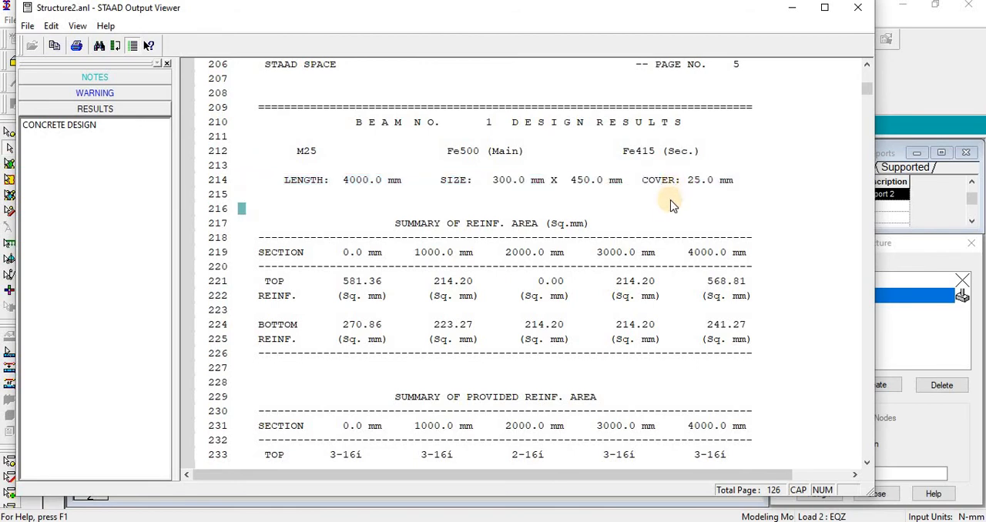
scroll(322, 241, down, 2)
scroll(272, 265, up, 1)
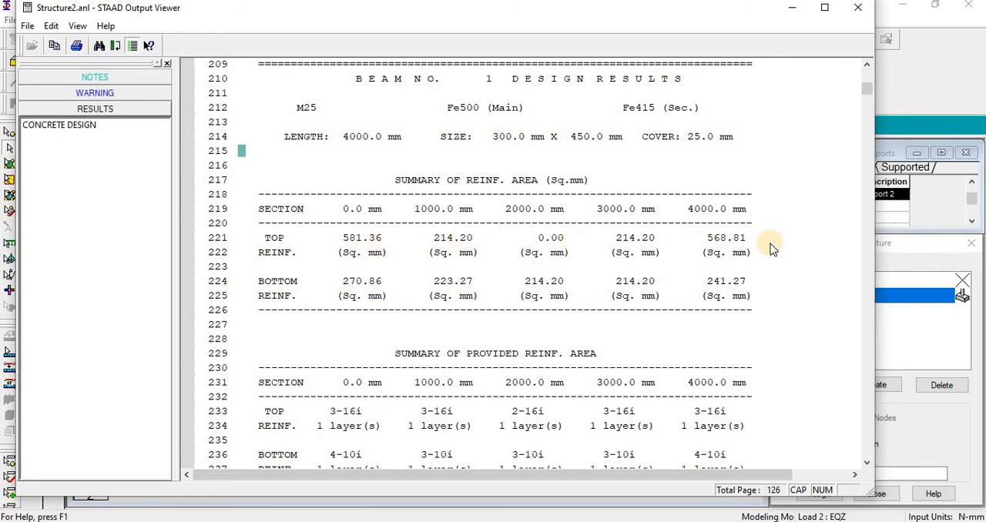
drag(339, 222, 342, 284)
click(357, 248)
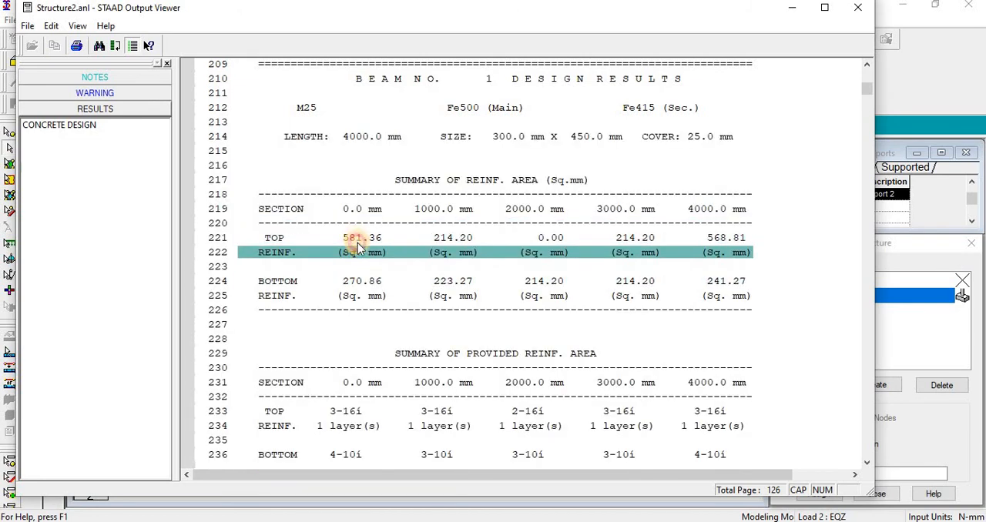
Step: Compare beam 1's required top and bottom reinforcement areas at the start, midspan and end sections
click(355, 240)
click(360, 282)
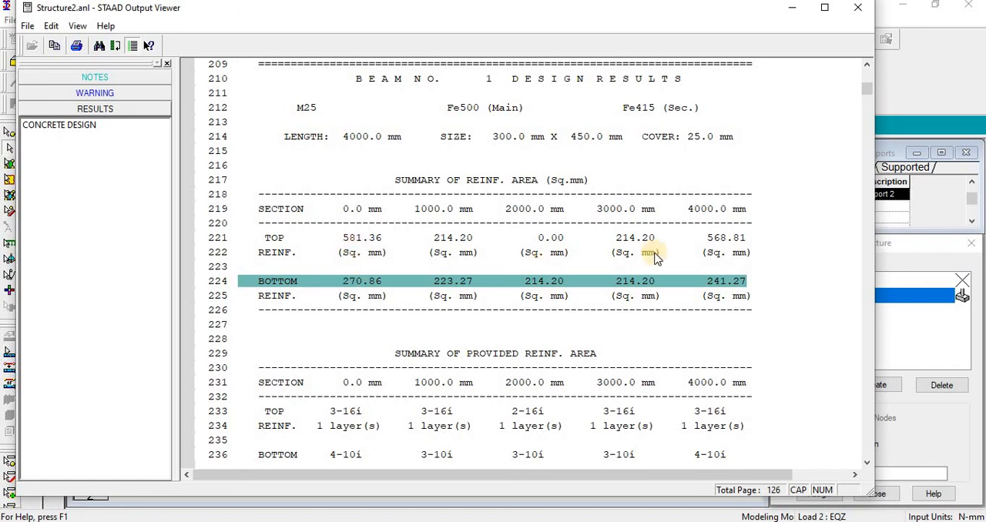
click(555, 238)
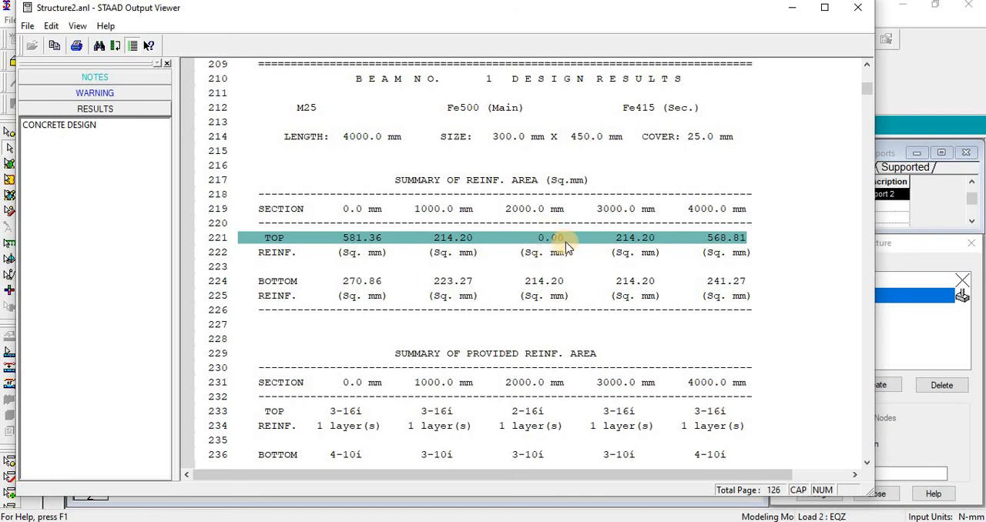
click(546, 285)
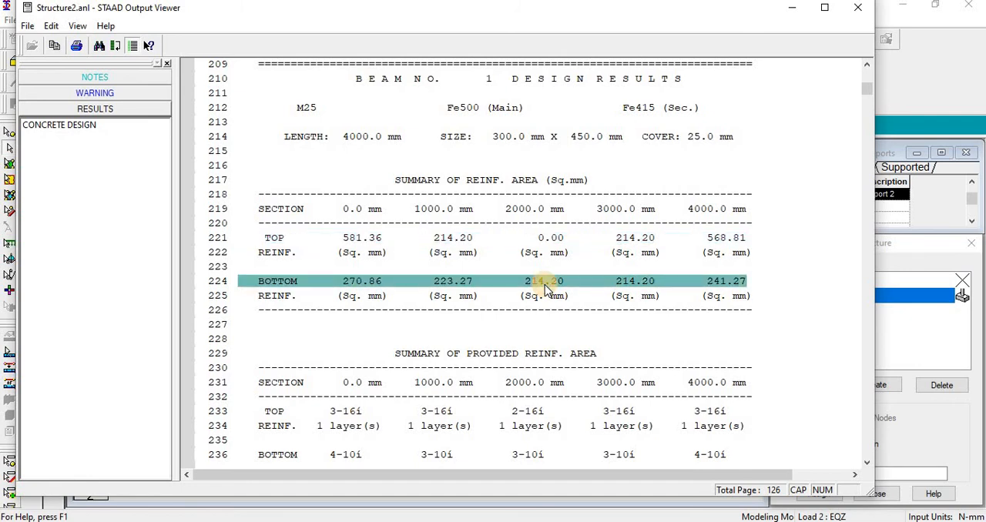
click(729, 241)
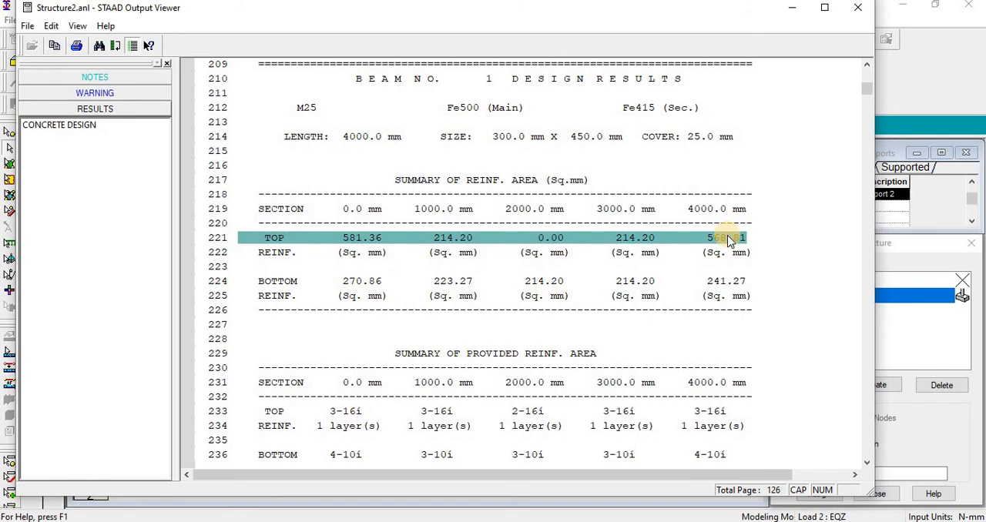
click(732, 289)
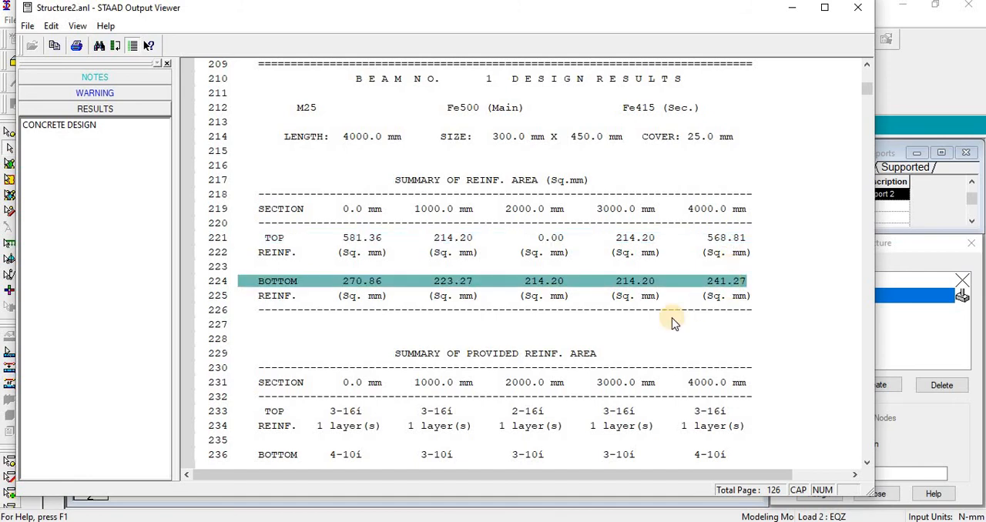
click(754, 314)
Step: Look through the provided reinforcement and shear results of the first beams, and go to the design results of column 28
scroll(744, 332, down, 1)
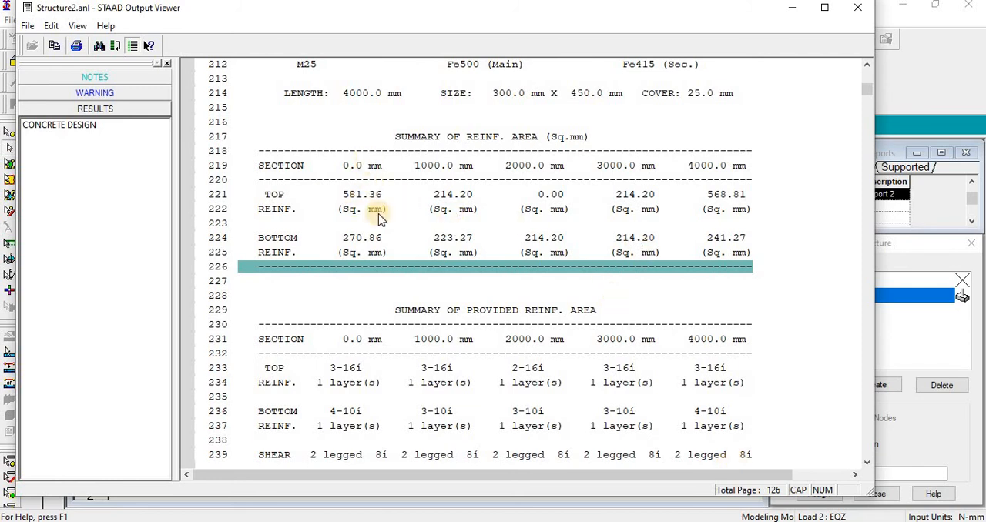
scroll(701, 331, down, 16)
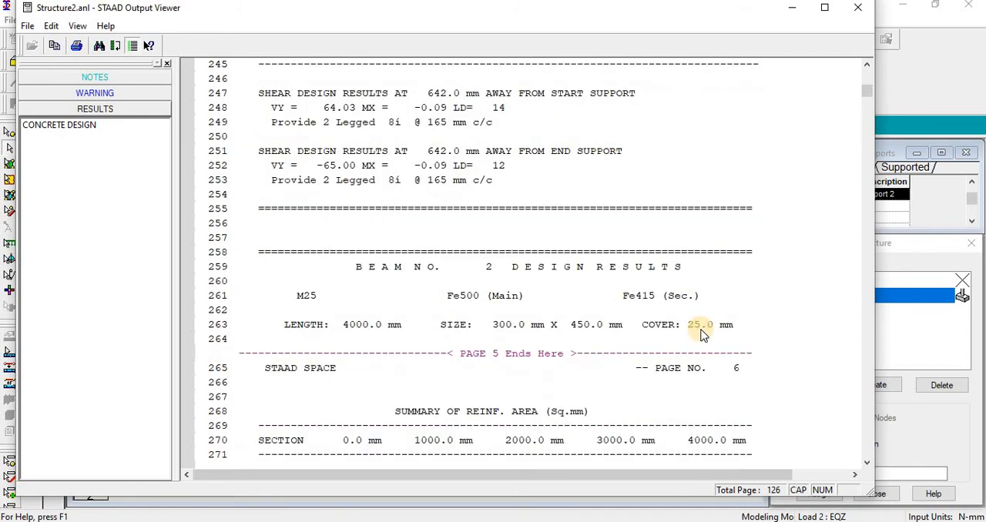
scroll(701, 333, down, 6)
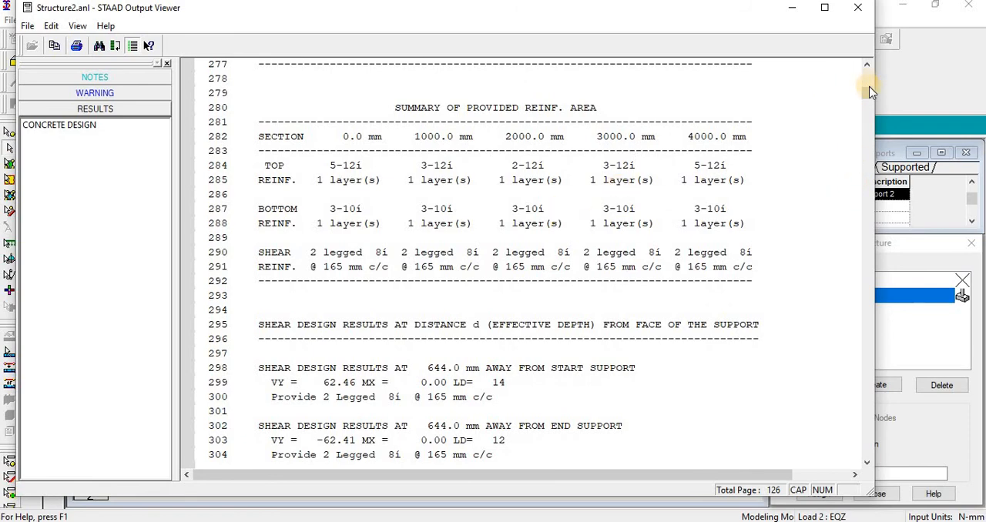
drag(868, 89, 856, 360)
scroll(544, 176, up, 9)
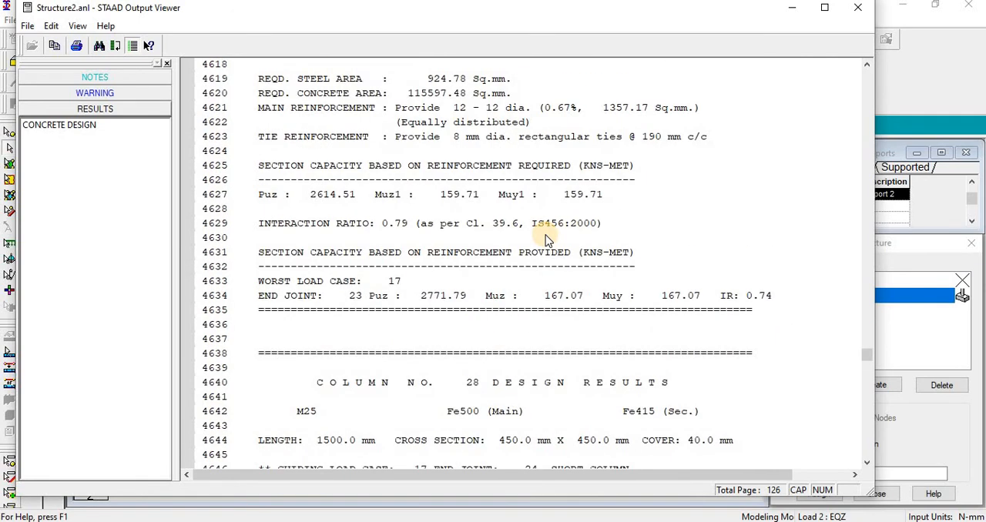
scroll(555, 182, down, 4)
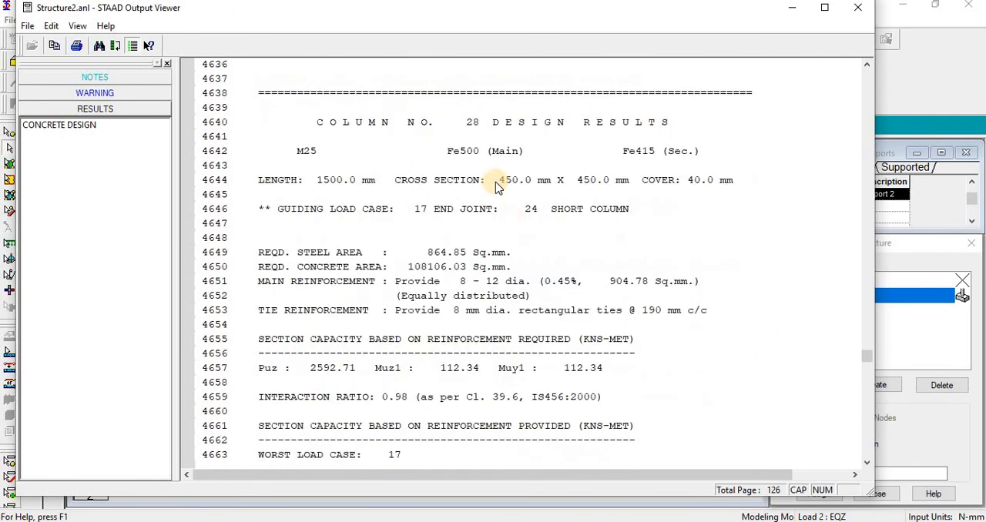
click(493, 126)
Step: Switch to the structure model, select member 28 by number, and locate it in the frame
click(792, 8)
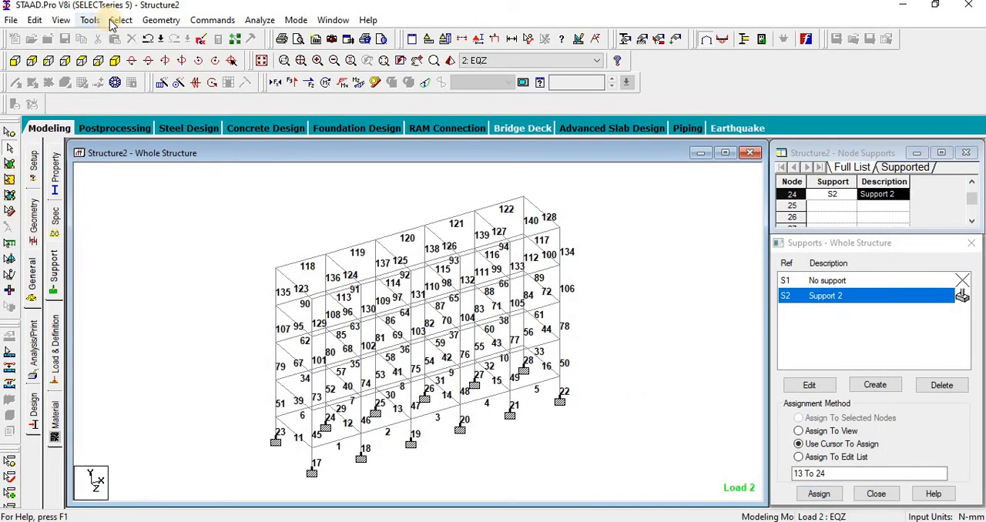
click(121, 21)
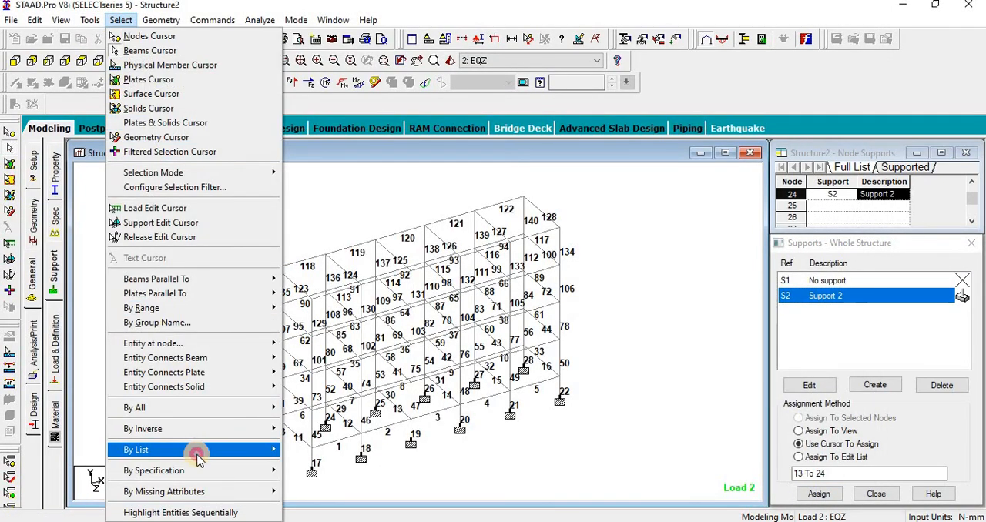
mouse_move(193, 449)
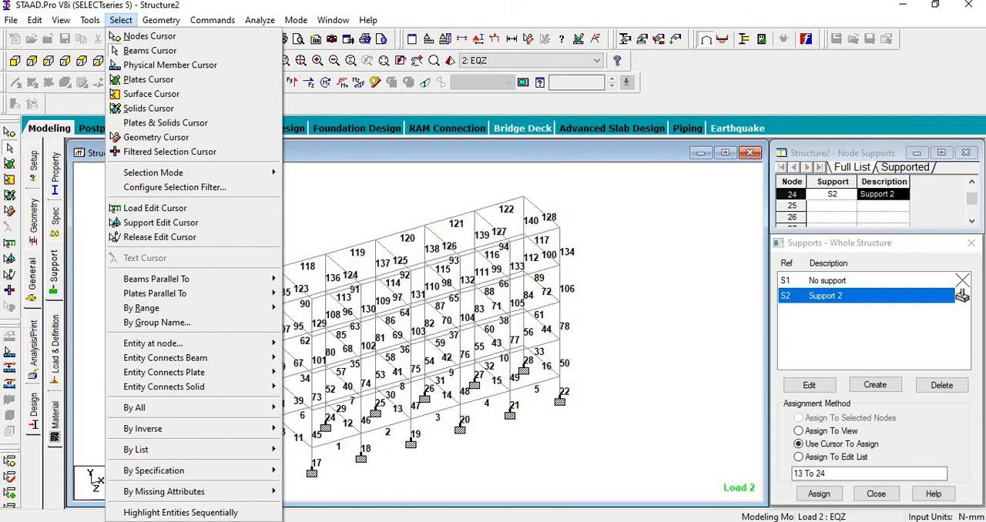
click(420, 169)
click(128, 19)
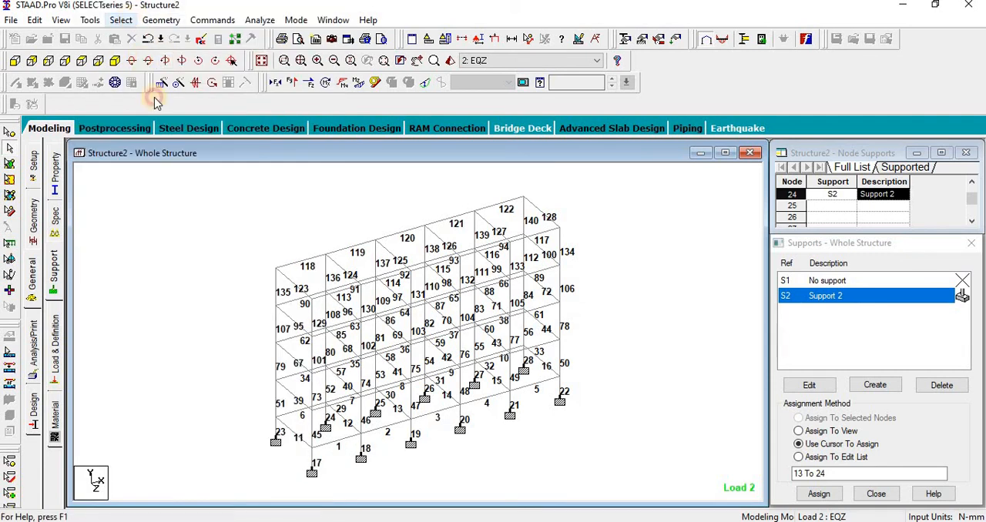
mouse_move(202, 450)
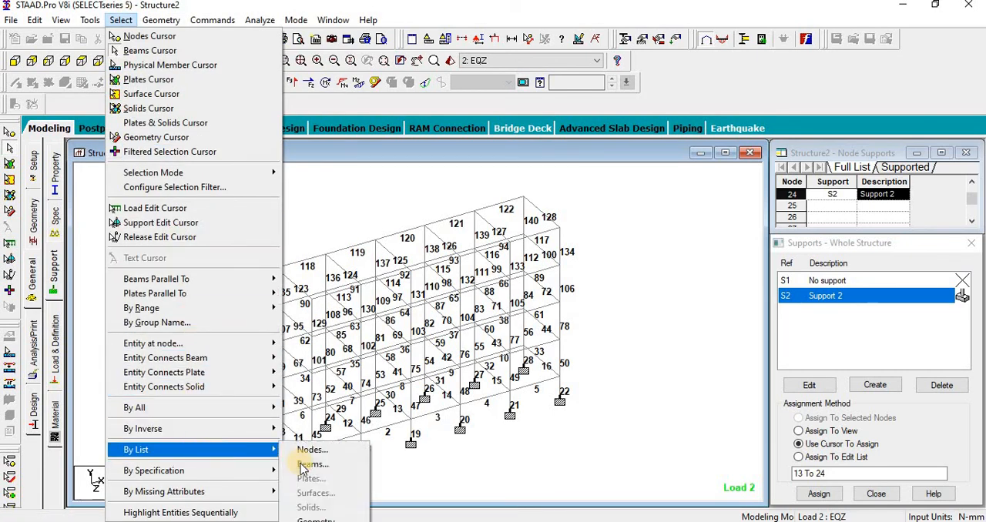
click(320, 465)
click(466, 328)
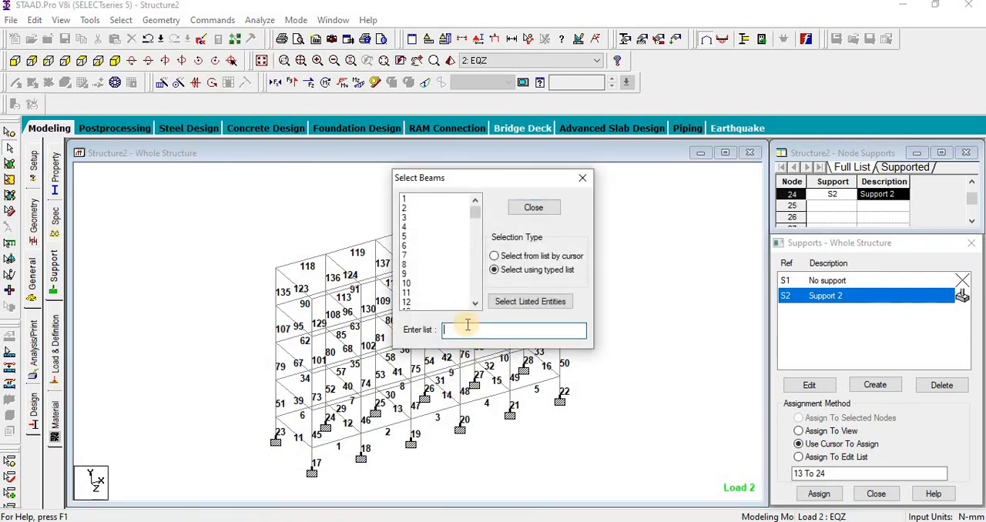
key(Return)
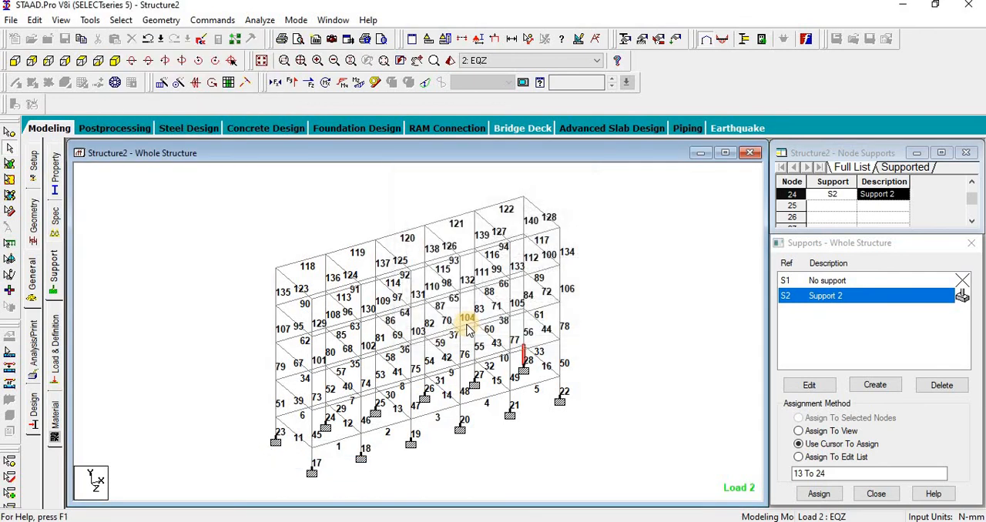
scroll(468, 440, up, 3)
scroll(436, 406, up, 2)
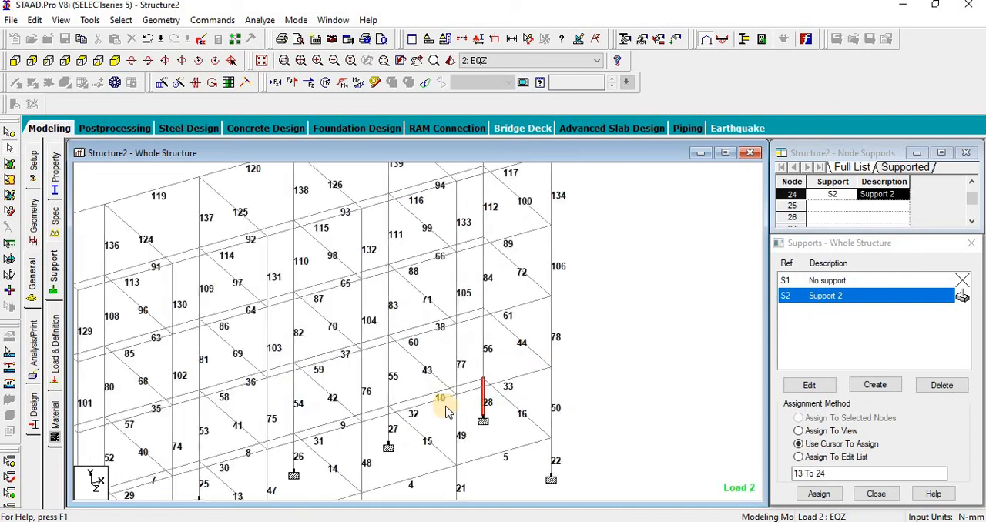
scroll(623, 398, down, 4)
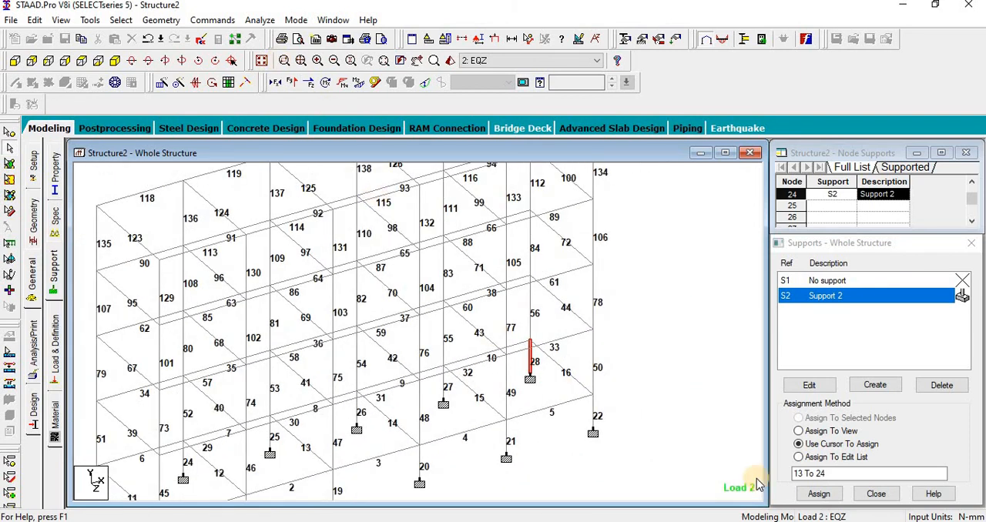
Step: Return to the STAAD output and examine column 28's required steel and concrete areas, main reinforcement, section capacity and interaction ratio
key(alt+Tab)
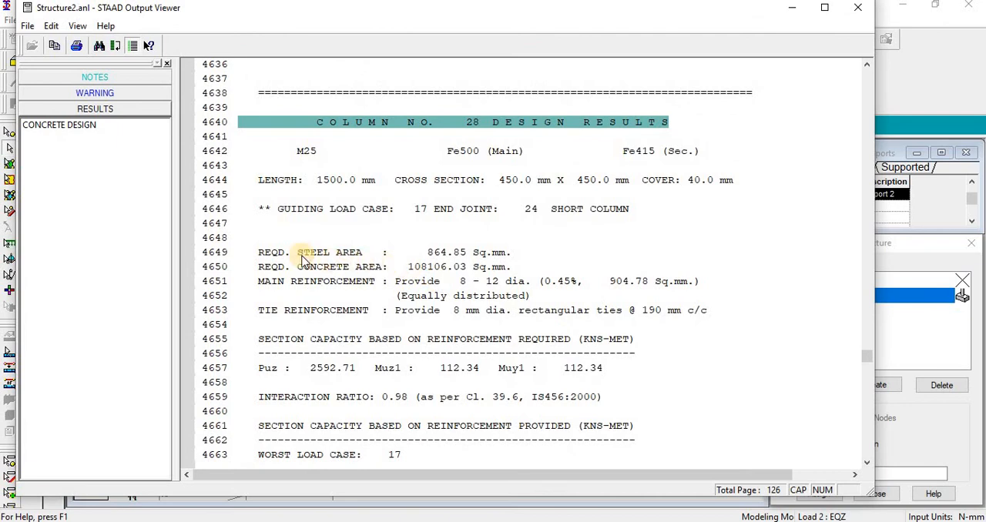
click(443, 256)
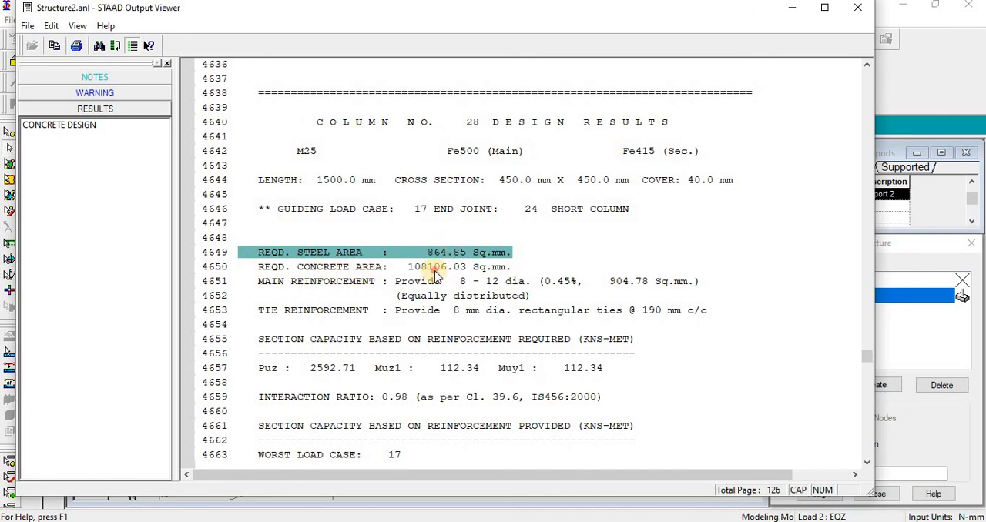
click(437, 270)
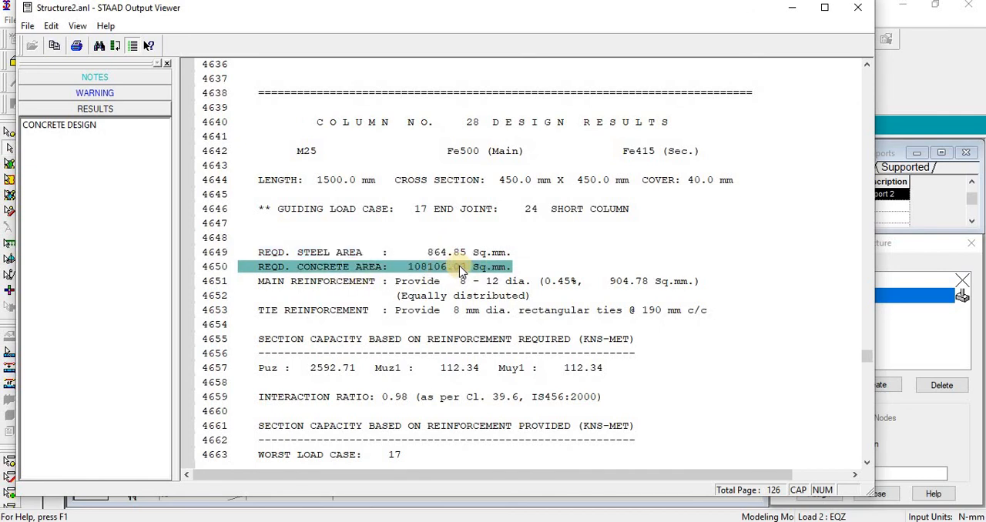
click(275, 283)
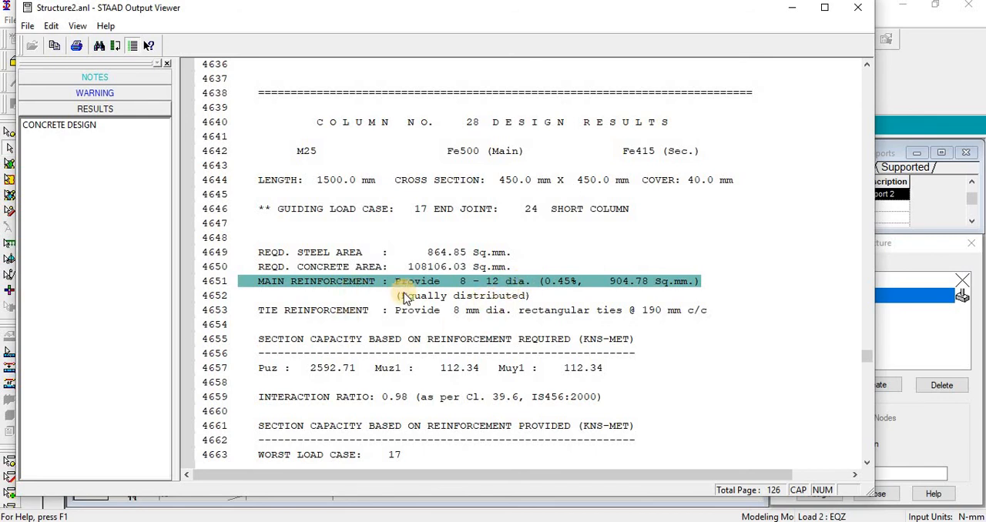
click(270, 373)
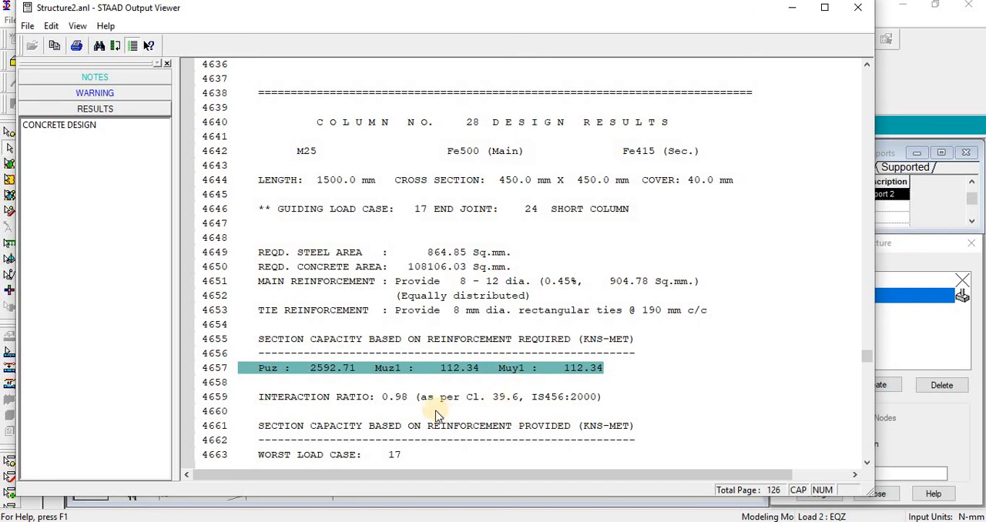
scroll(434, 408, down, 2)
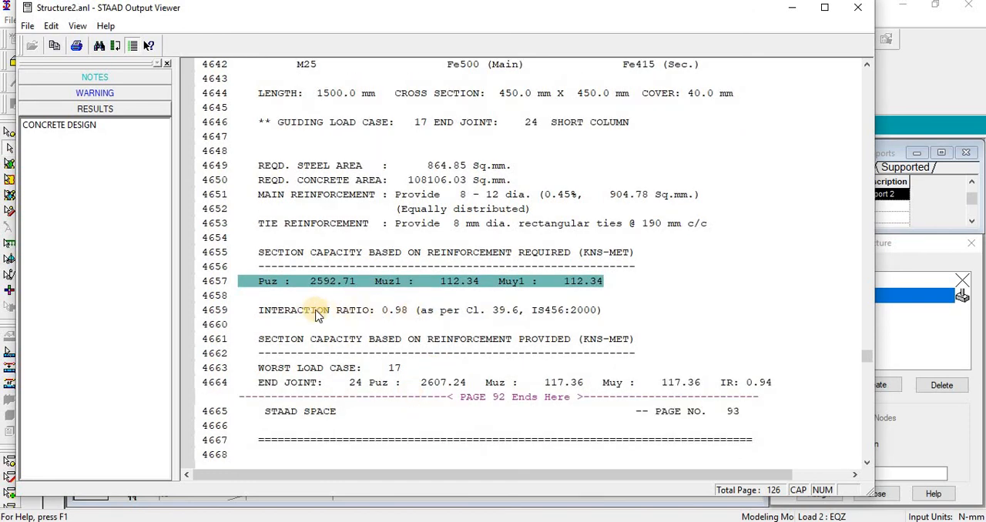
click(399, 309)
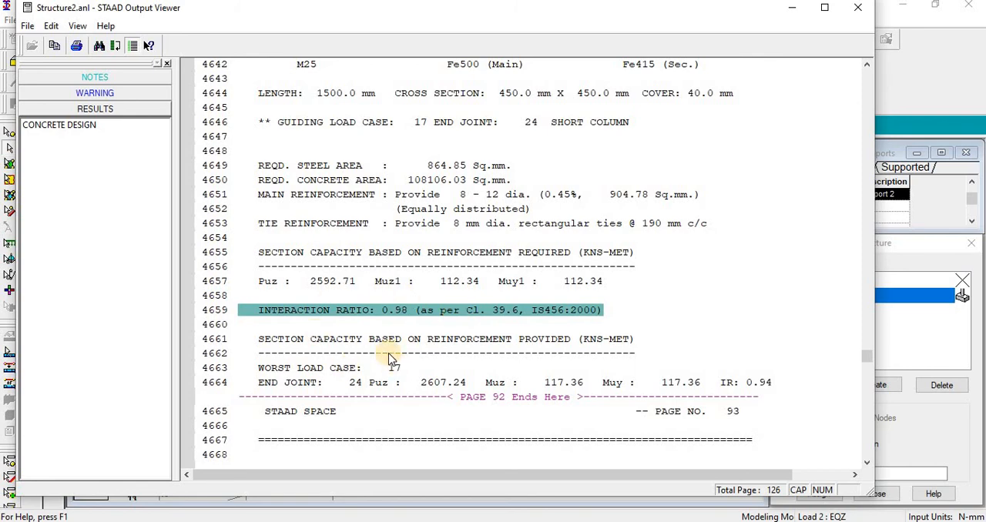
Step: Look back through the design results of the preceding columns, up to column 19
scroll(388, 353, down, 7)
scroll(388, 356, up, 20)
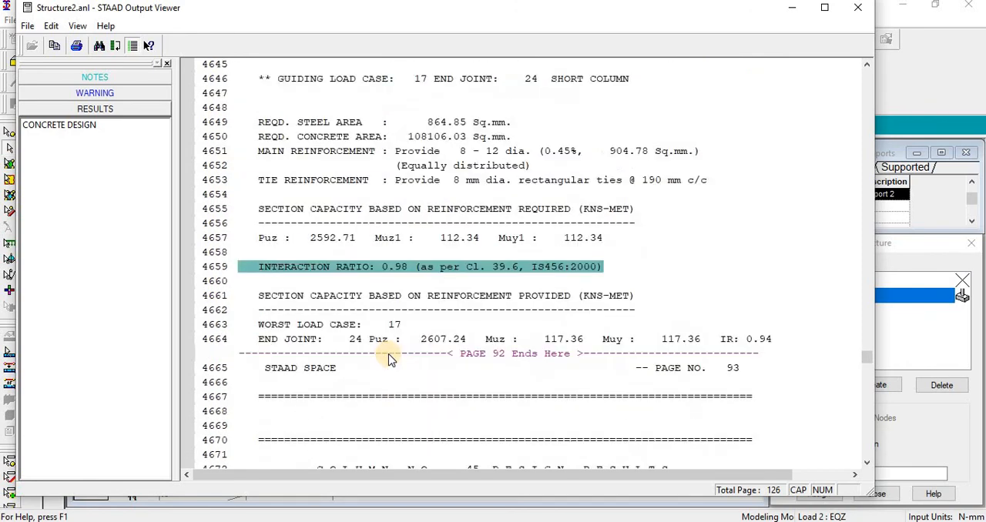
scroll(389, 356, up, 20)
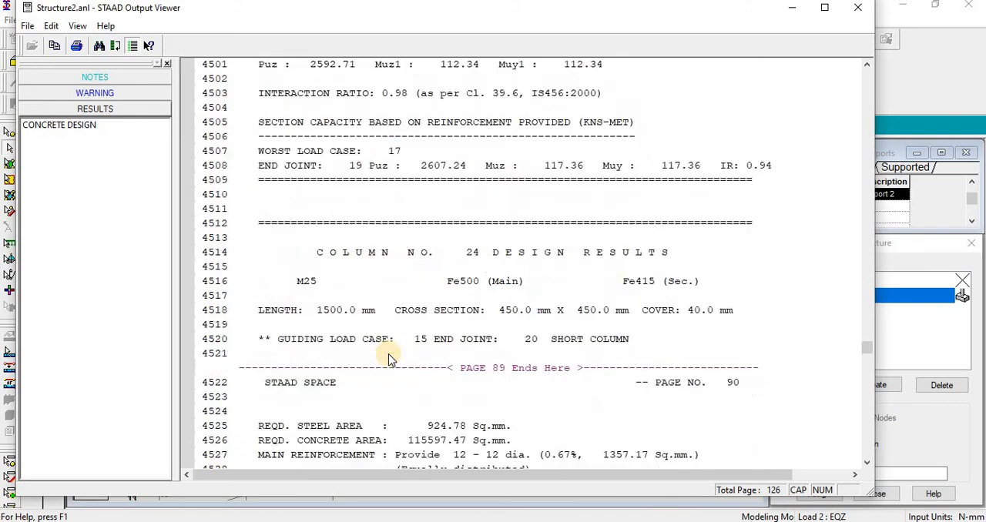
scroll(389, 358, up, 9)
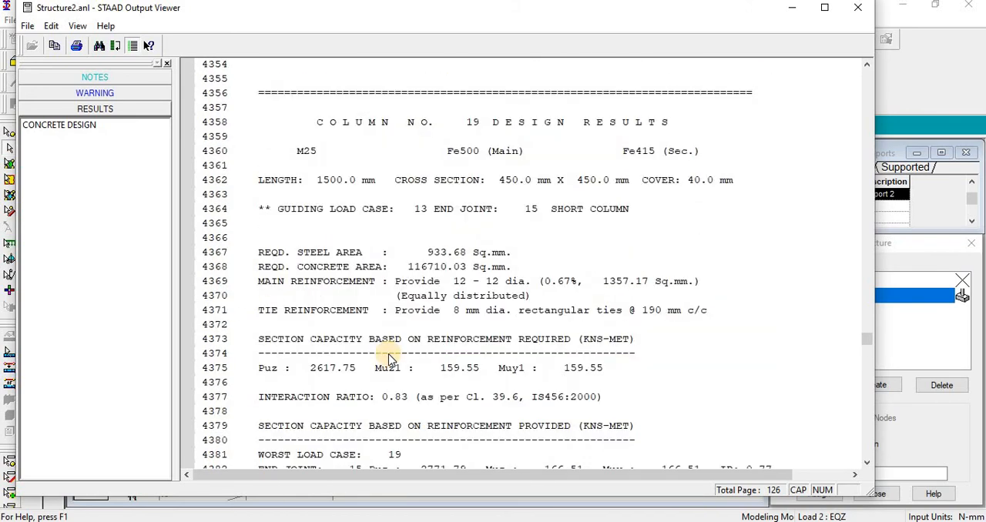